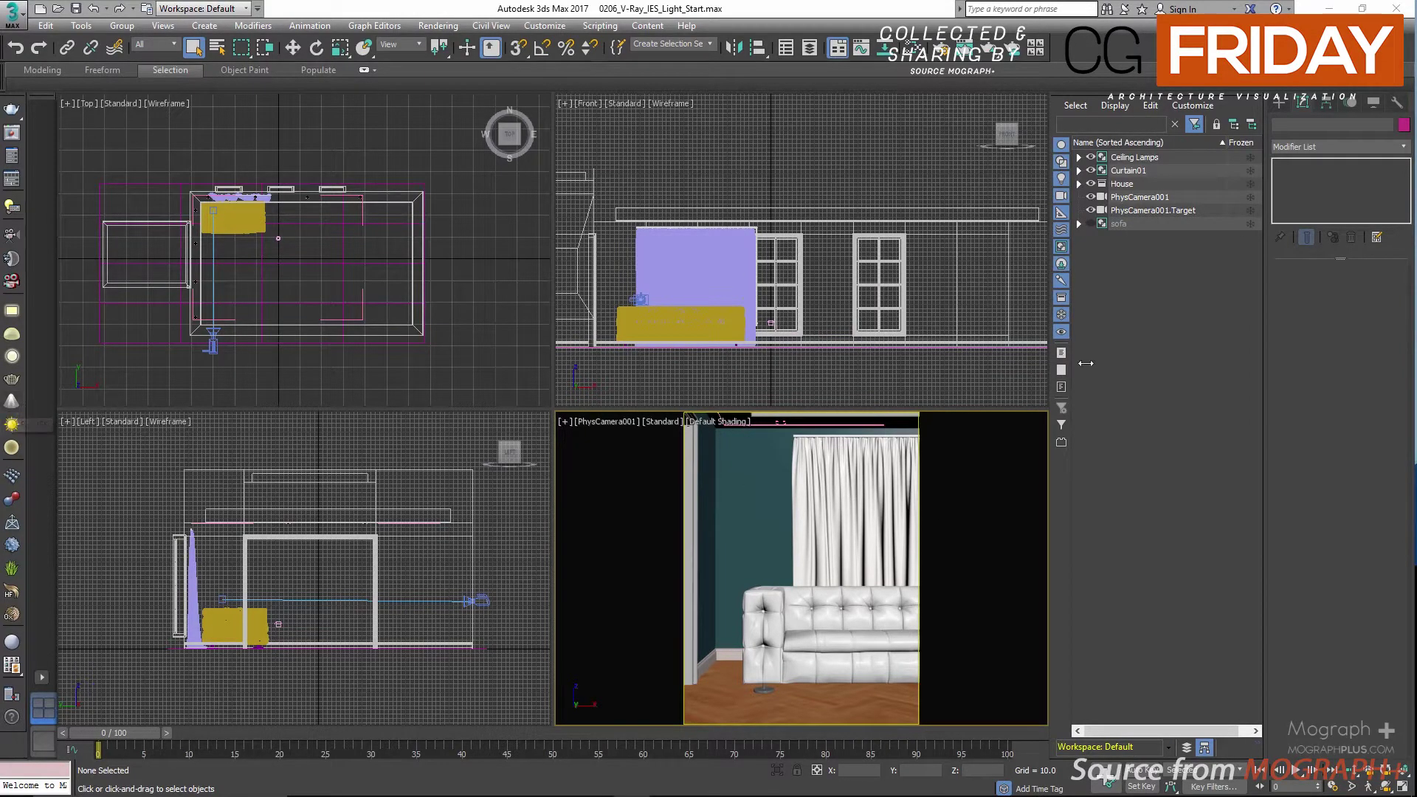
pyautogui.click(1279, 102)
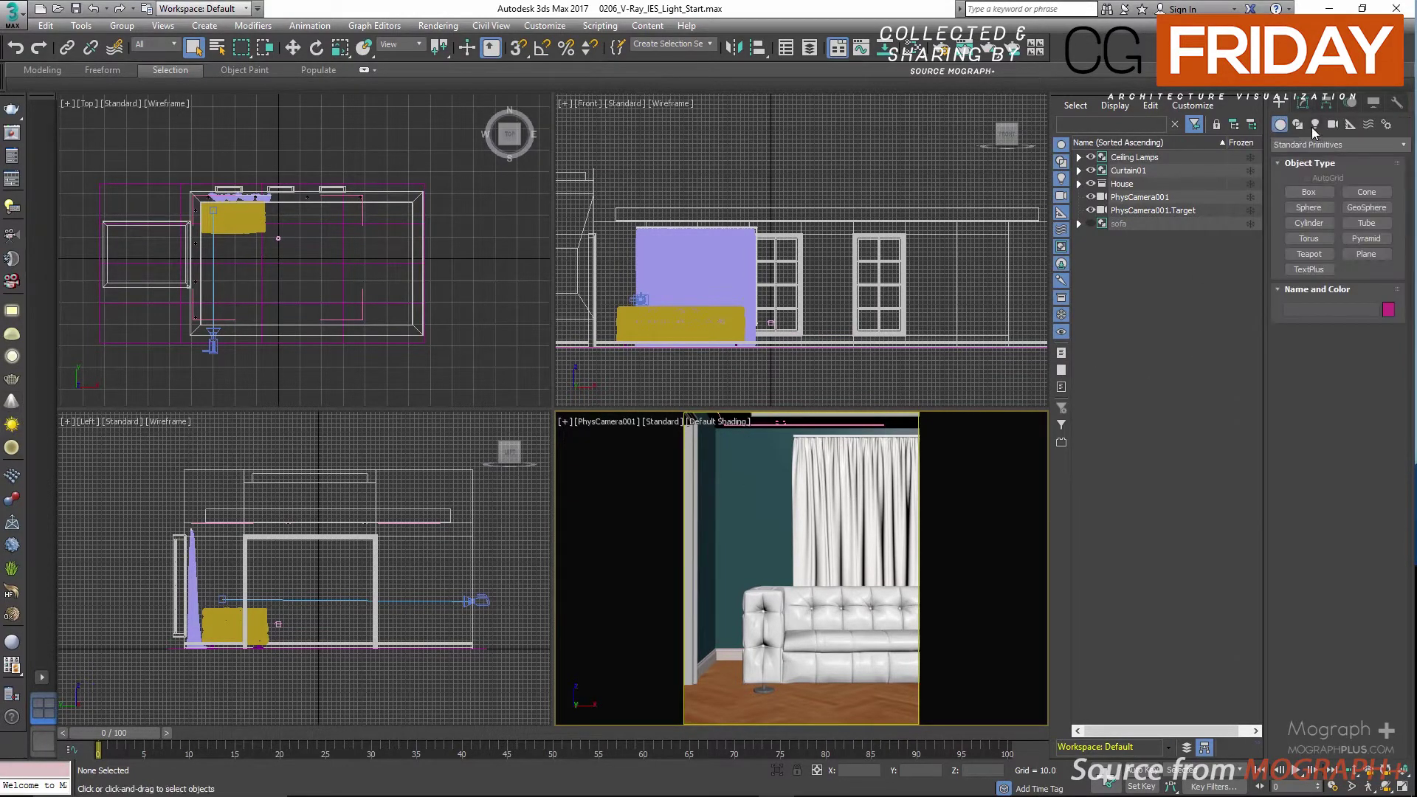
pyautogui.click(1314, 125)
pyautogui.click(1314, 144)
pyautogui.click(1295, 189)
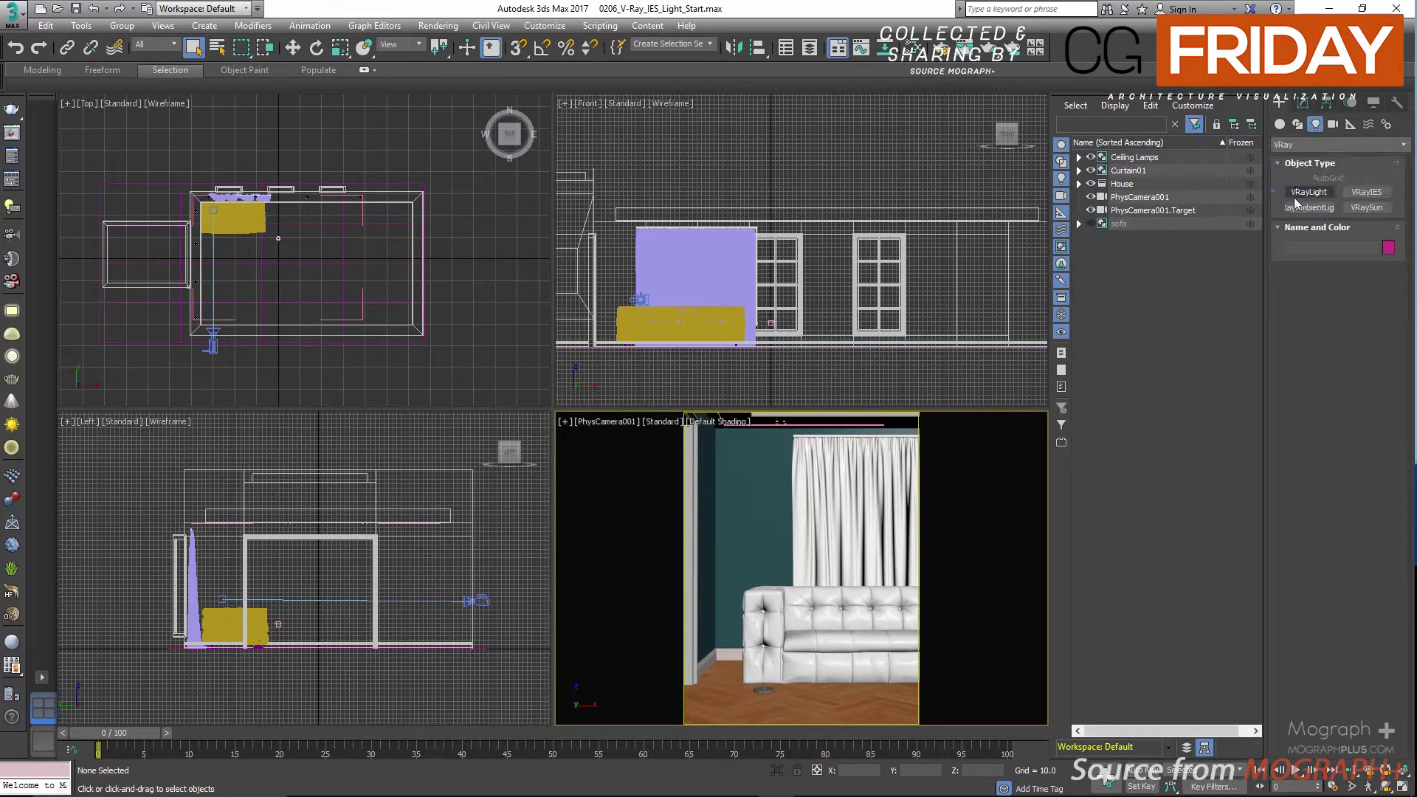
pyautogui.click(1367, 193)
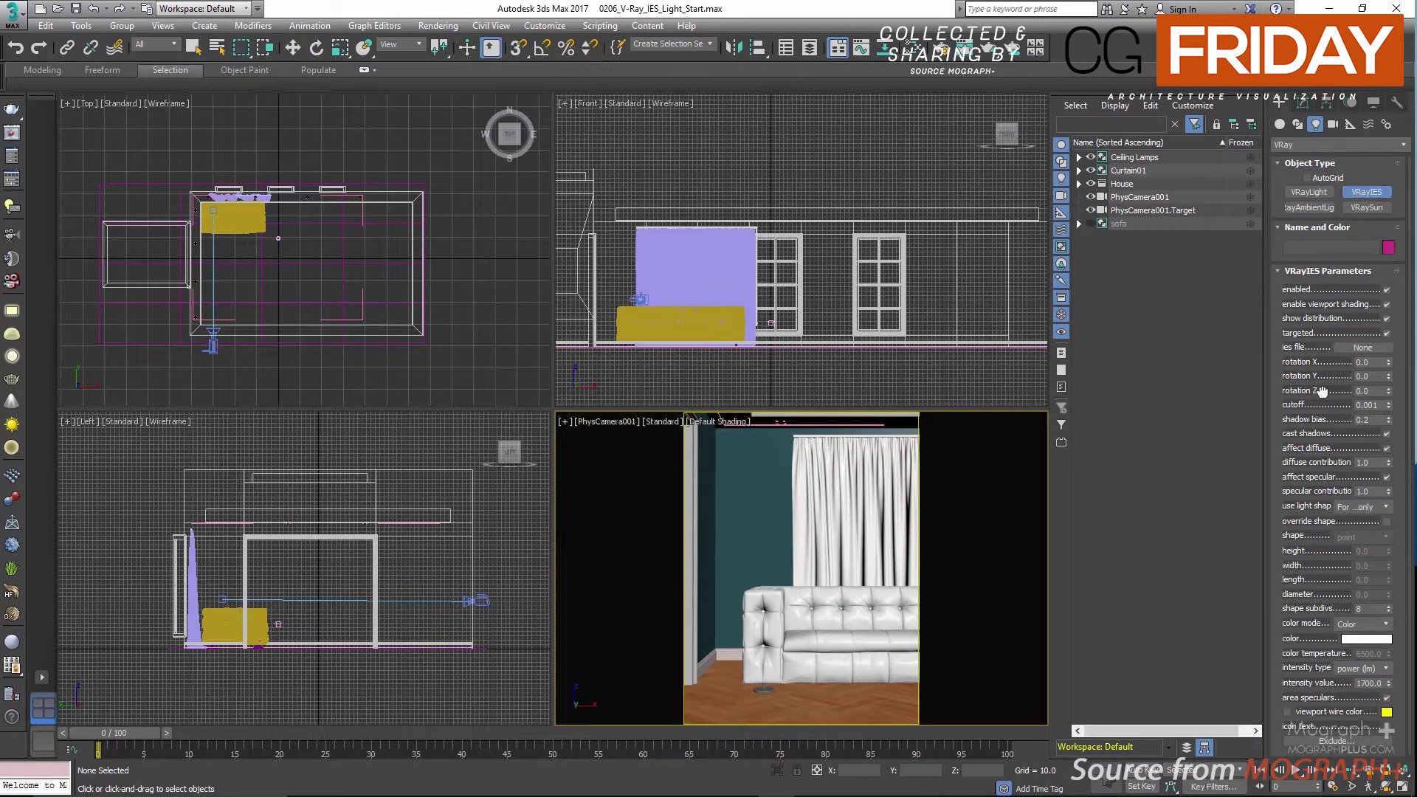
pyautogui.rightClick(931, 463)
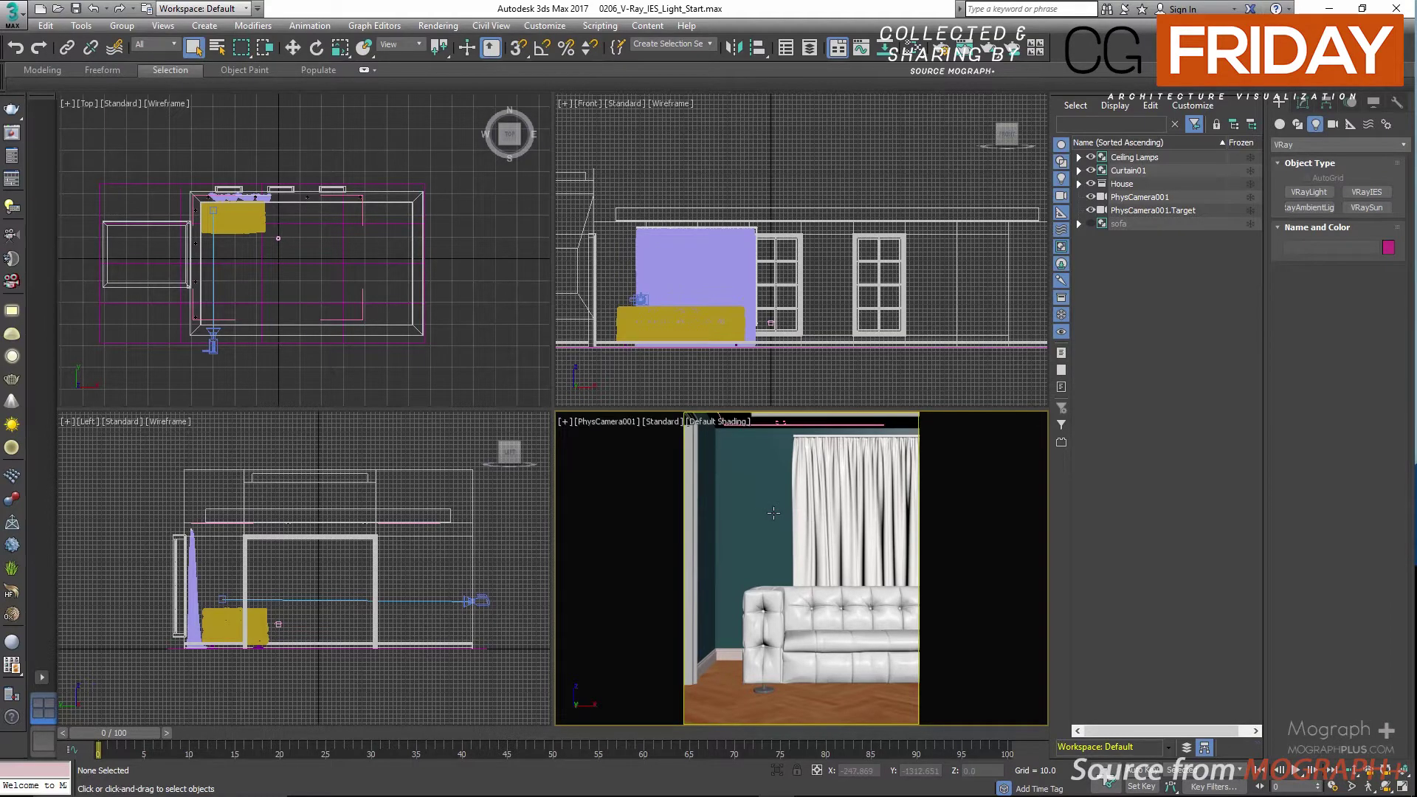
# Step: Examine the room's ceiling corner and curtain in a perspective view without safe frames, and return to the framed camera view
pyautogui.hotkey('shift', 'f')
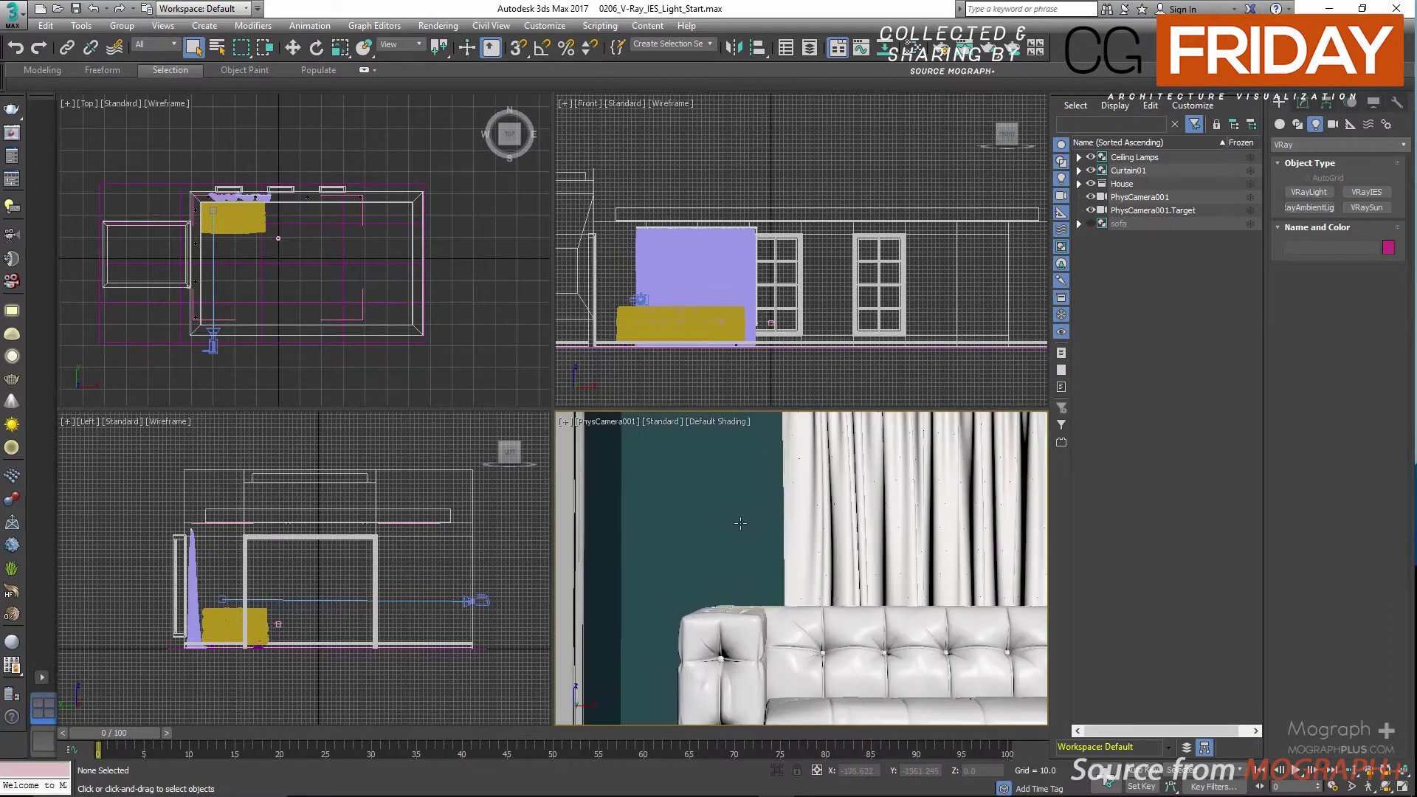
pyautogui.press('p')
pyautogui.scroll(-5, 727, 550)
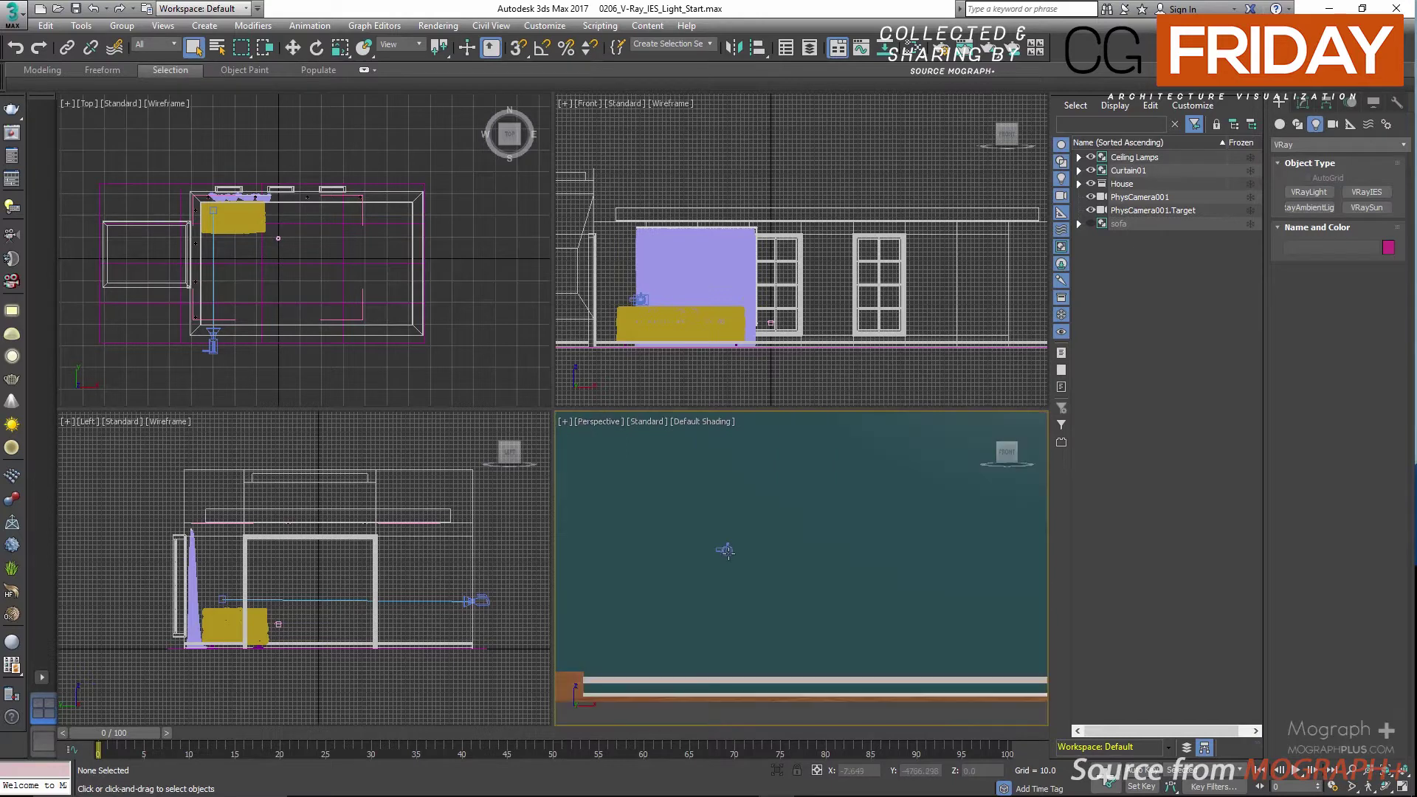
pyautogui.scroll(3, 782, 551)
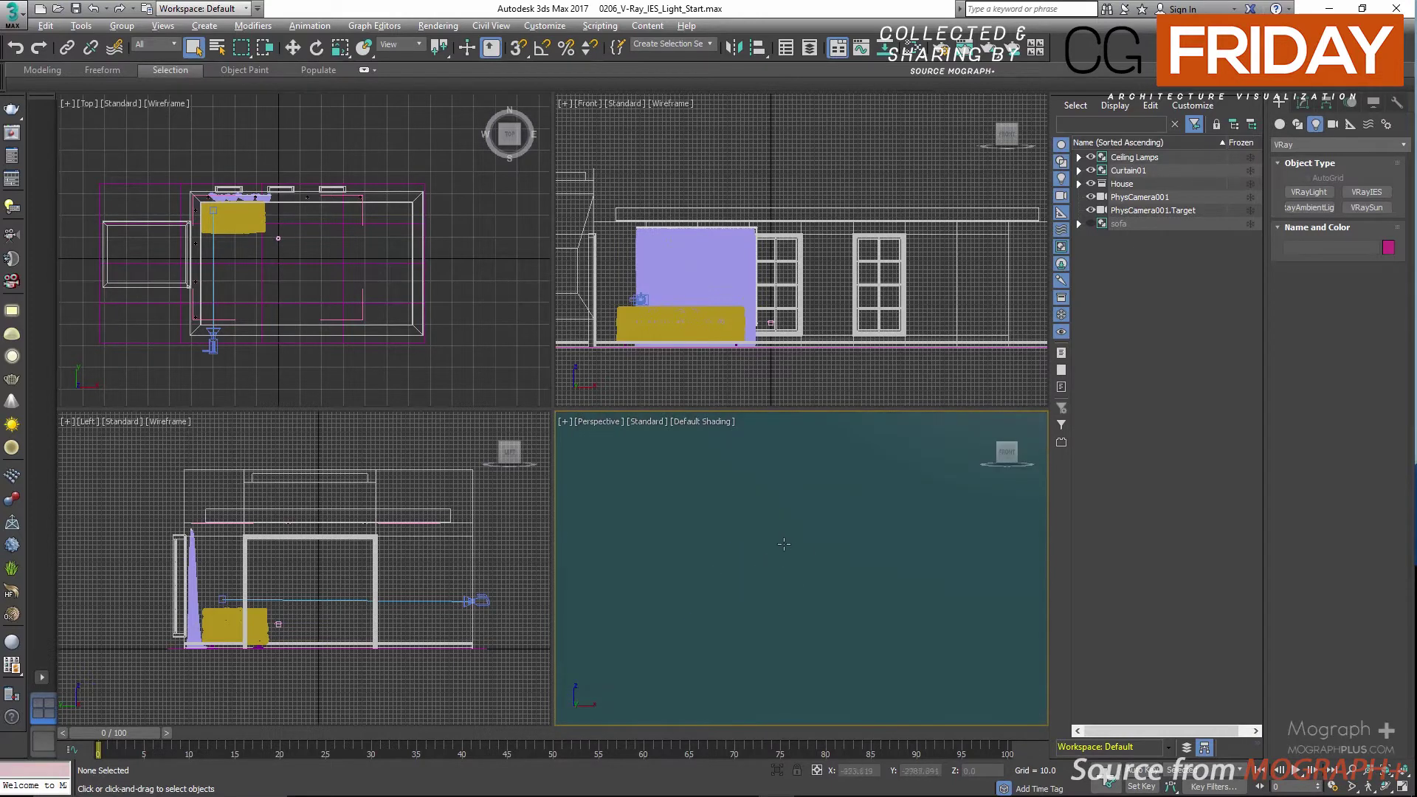
pyautogui.scroll(3, 783, 544)
pyautogui.moveTo(783, 544); pyautogui.dragTo(806, 567, button='middle')
pyautogui.scroll(-4, 815, 565)
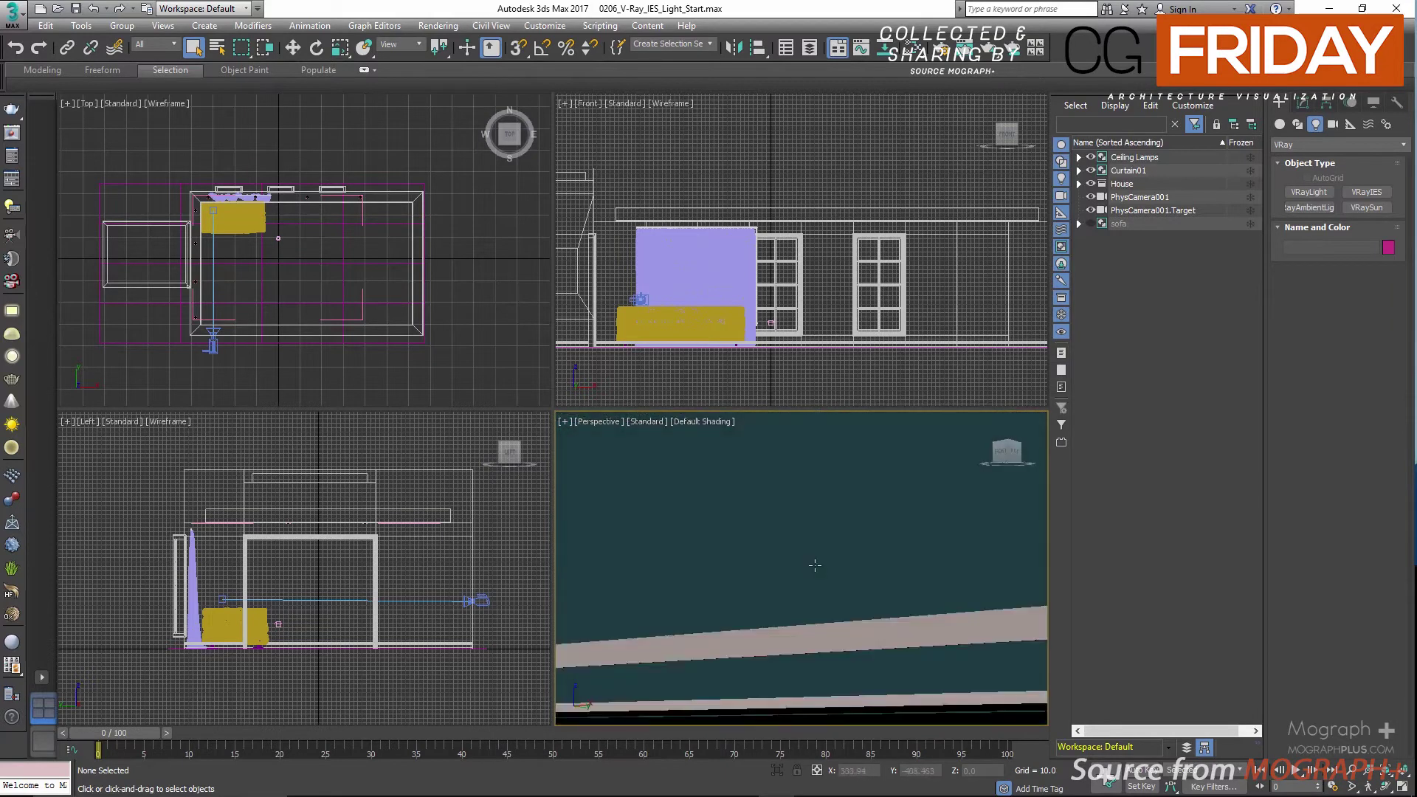
pyautogui.scroll(3, 782, 575)
pyautogui.moveTo(796, 506); pyautogui.dragTo(781, 594, button='middle')
pyautogui.scroll(-2, 786, 532)
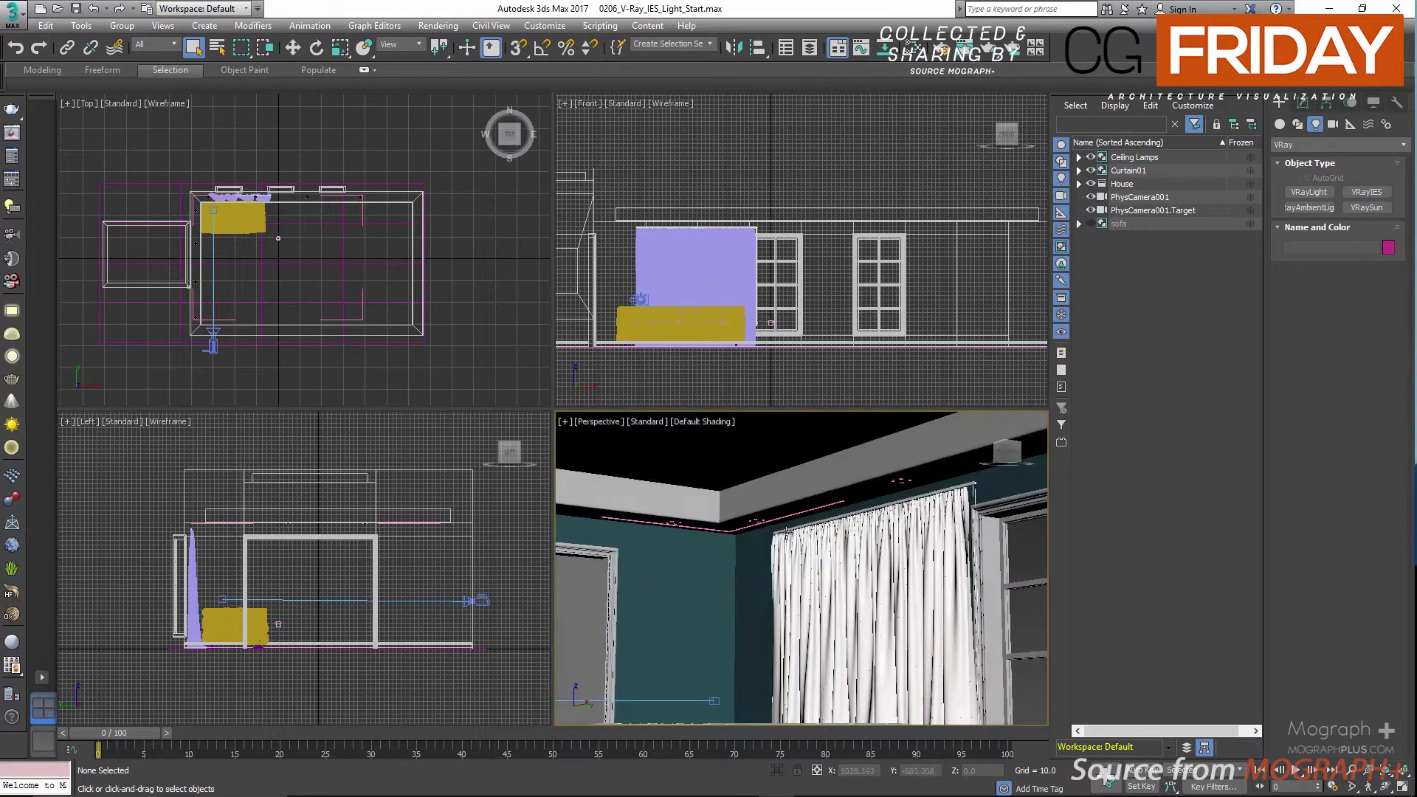
pyautogui.press('c')
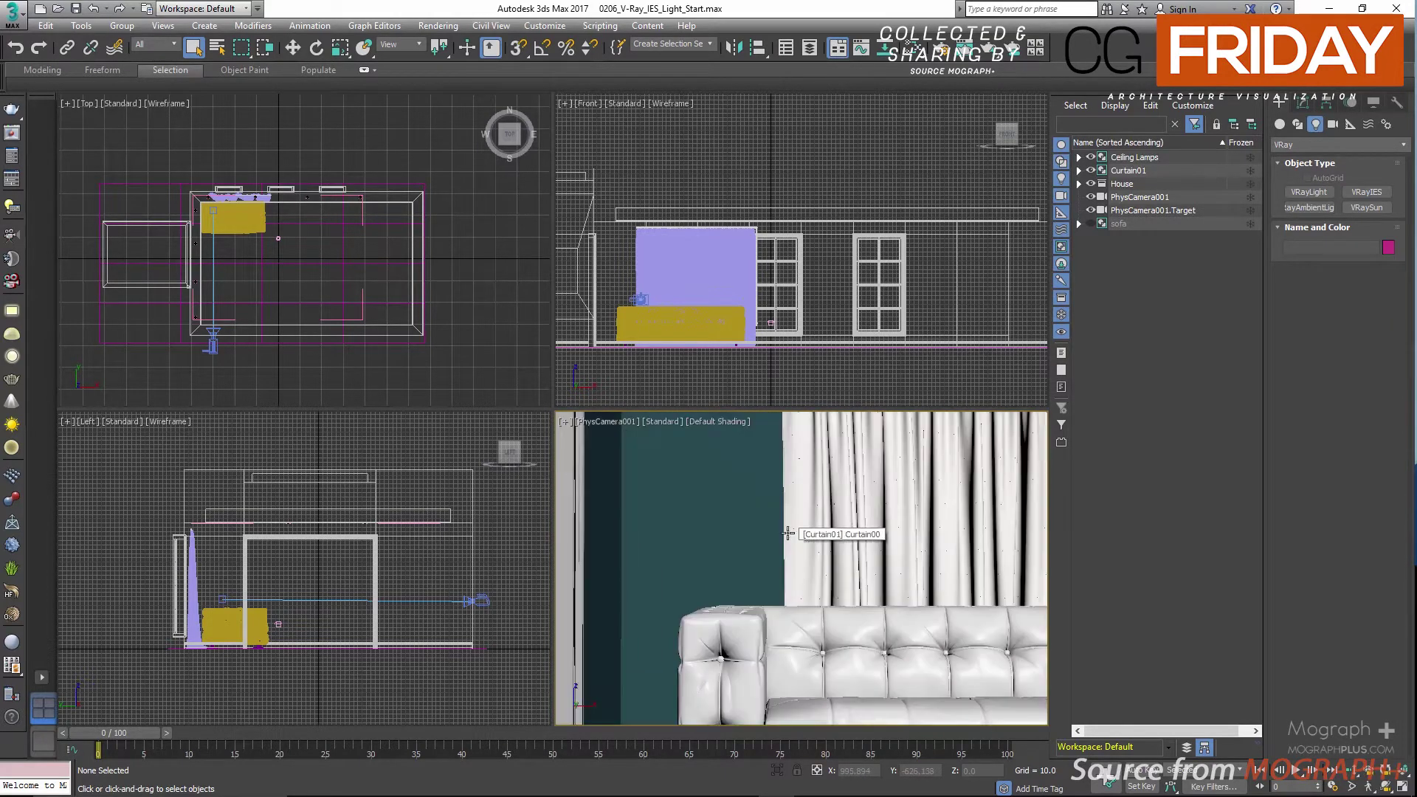
pyautogui.hotkey('shift', 'f')
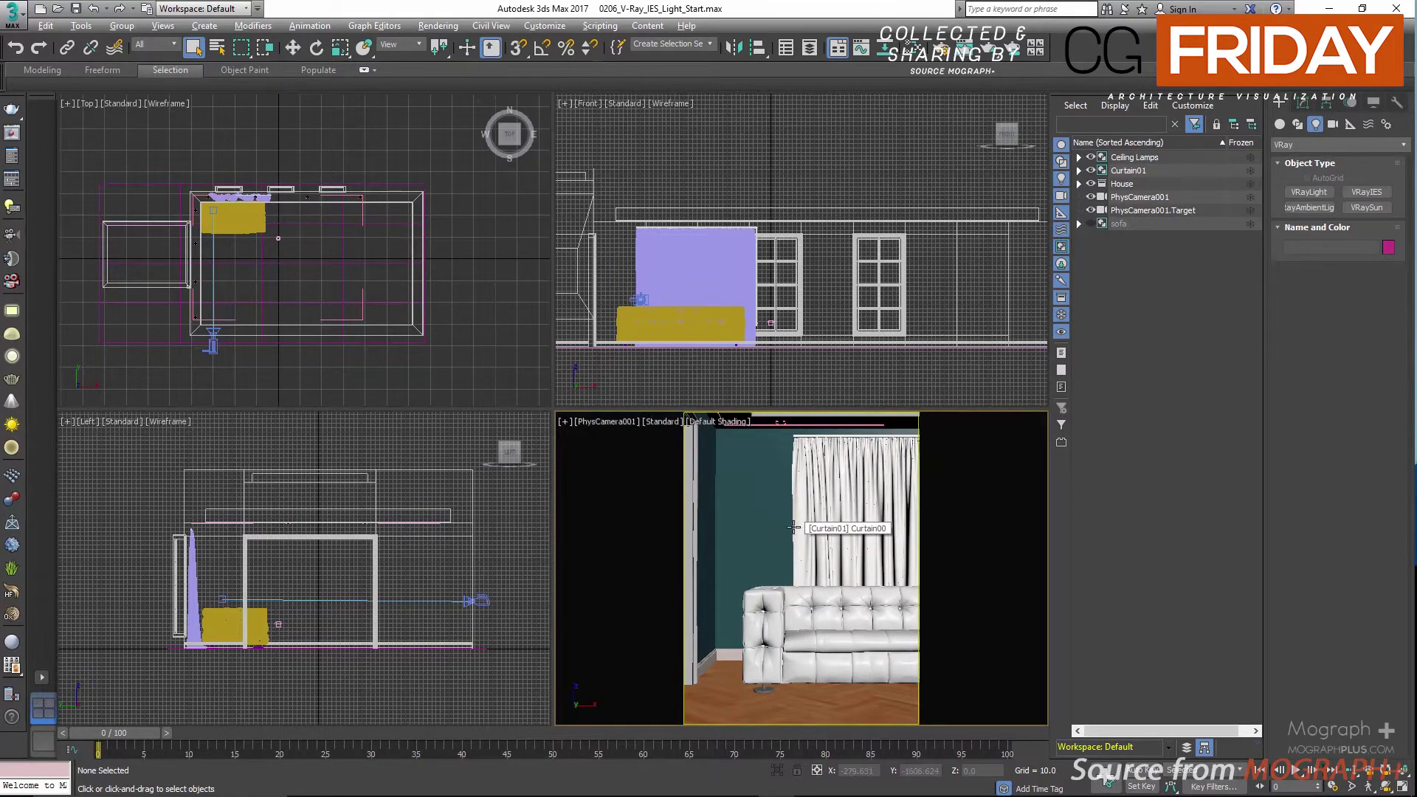
# Step: Examine the recessed ceiling lamps near the curtain from below in an enlarged perspective view, and restore the four-view camera layout
pyautogui.hotkey('alt', 'w')
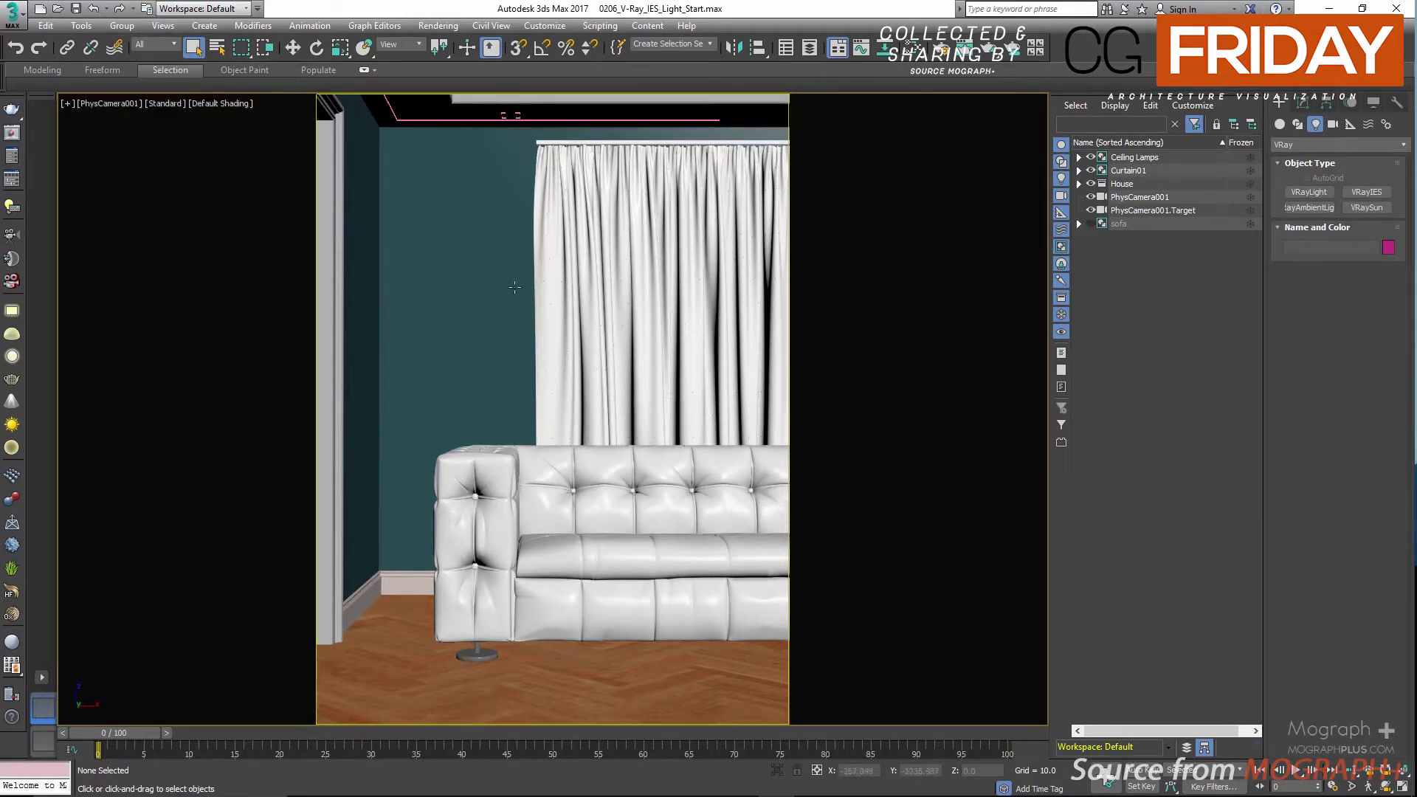
pyautogui.press('p')
pyautogui.moveTo(525, 241); pyautogui.dragTo(542, 375, button='middle')
pyautogui.keyDown('alt'); pyautogui.moveTo(496, 290); pyautogui.dragTo(489, 222, button='middle'); pyautogui.keyUp('alt')
pyautogui.scroll(4, 545, 289)
pyautogui.scroll(3, 540, 224)
pyautogui.moveTo(466, 332); pyautogui.dragTo(485, 236, button='middle')
pyautogui.keyDown('alt'); pyautogui.moveTo(491, 288); pyautogui.dragTo(502, 246, button='middle'); pyautogui.keyUp('alt')
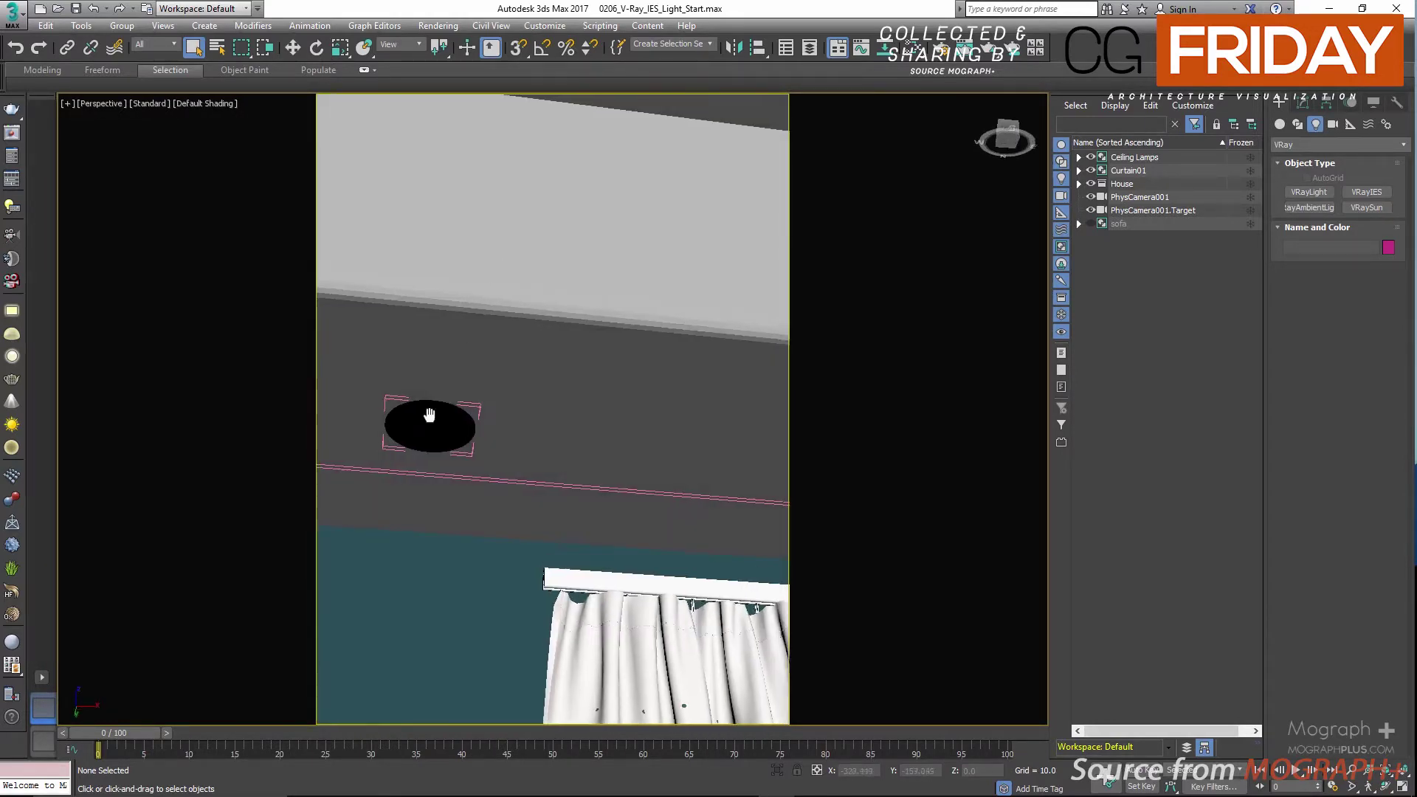
pyautogui.moveTo(430, 417); pyautogui.dragTo(344, 366, button='middle')
pyautogui.moveTo(701, 399); pyautogui.dragTo(661, 387, button='middle')
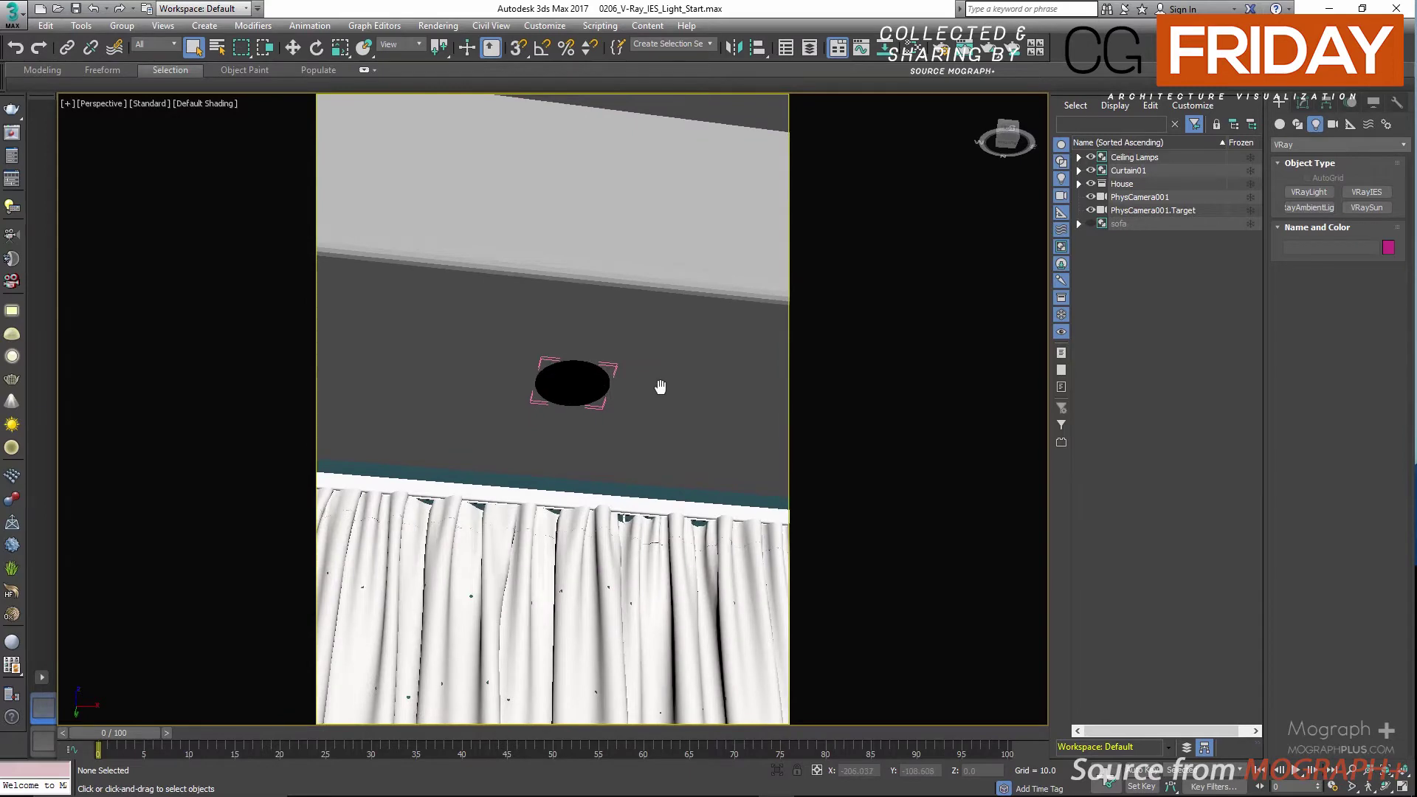
pyautogui.press('c')
pyautogui.hotkey('alt', 'w')
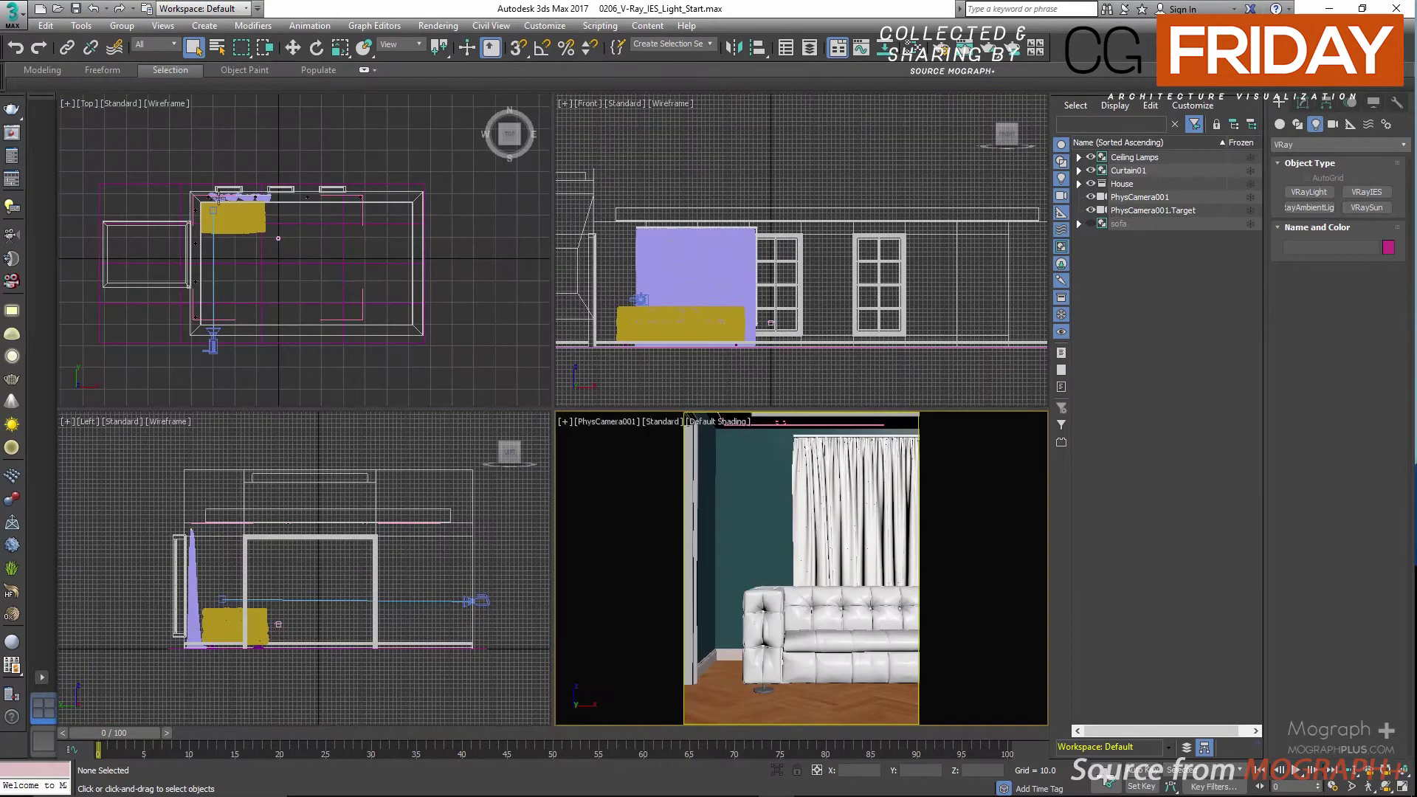
# Step: Create a targeted VRayIES light in the Front view, just below the ceiling beside the curtain and aimed straight down
pyautogui.scroll(6, 332, 206)
pyautogui.scroll(-3, 384, 229)
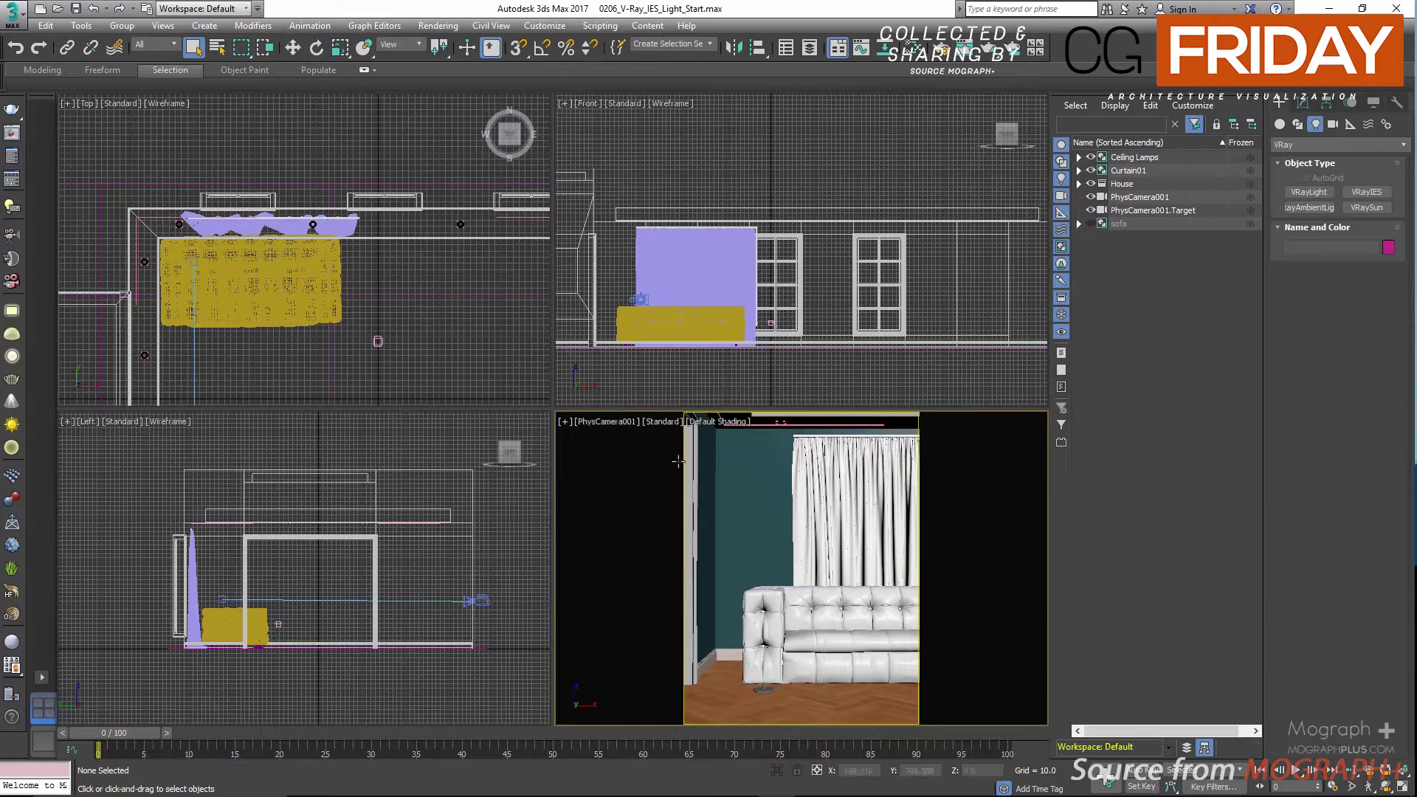
pyautogui.click(10, 406)
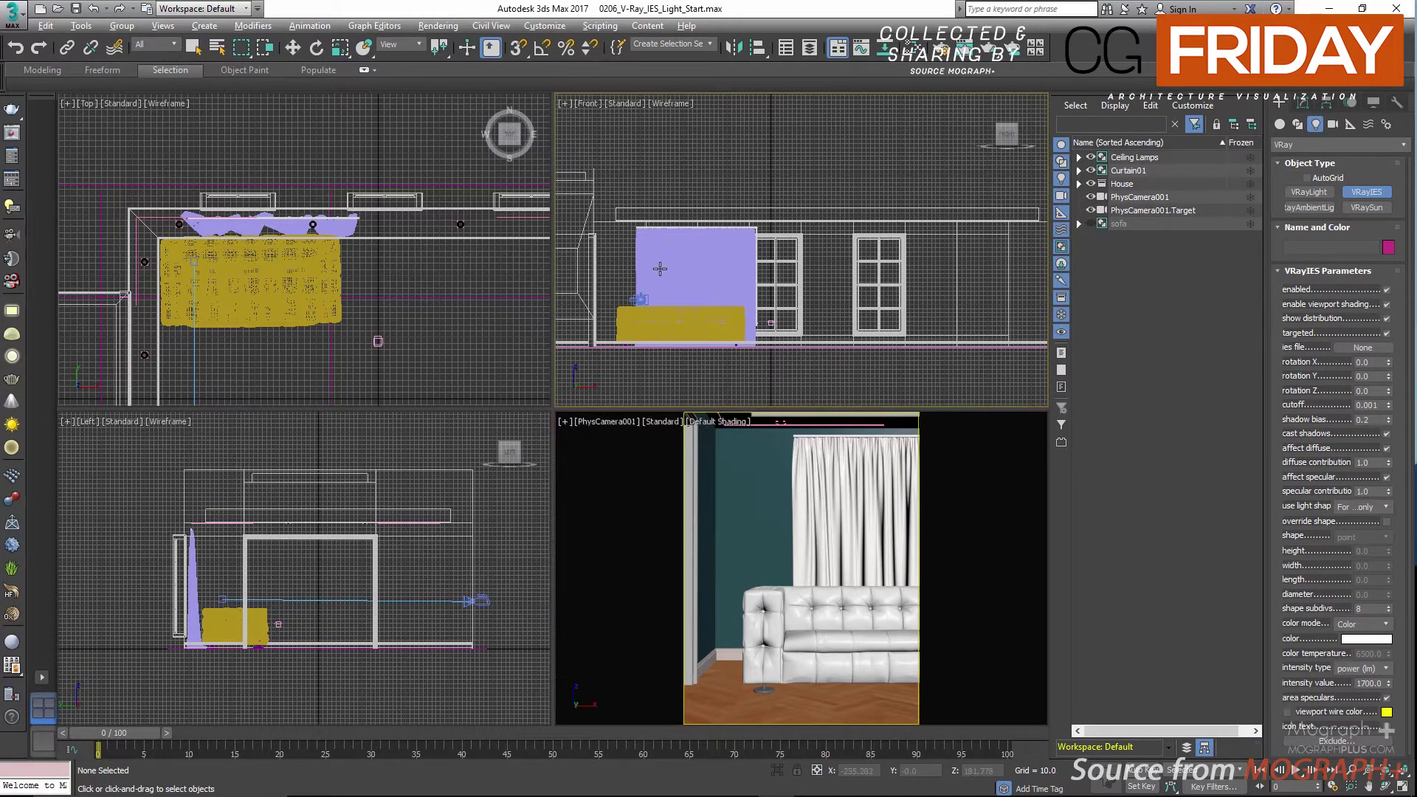
pyautogui.hotkey('alt', 'w')
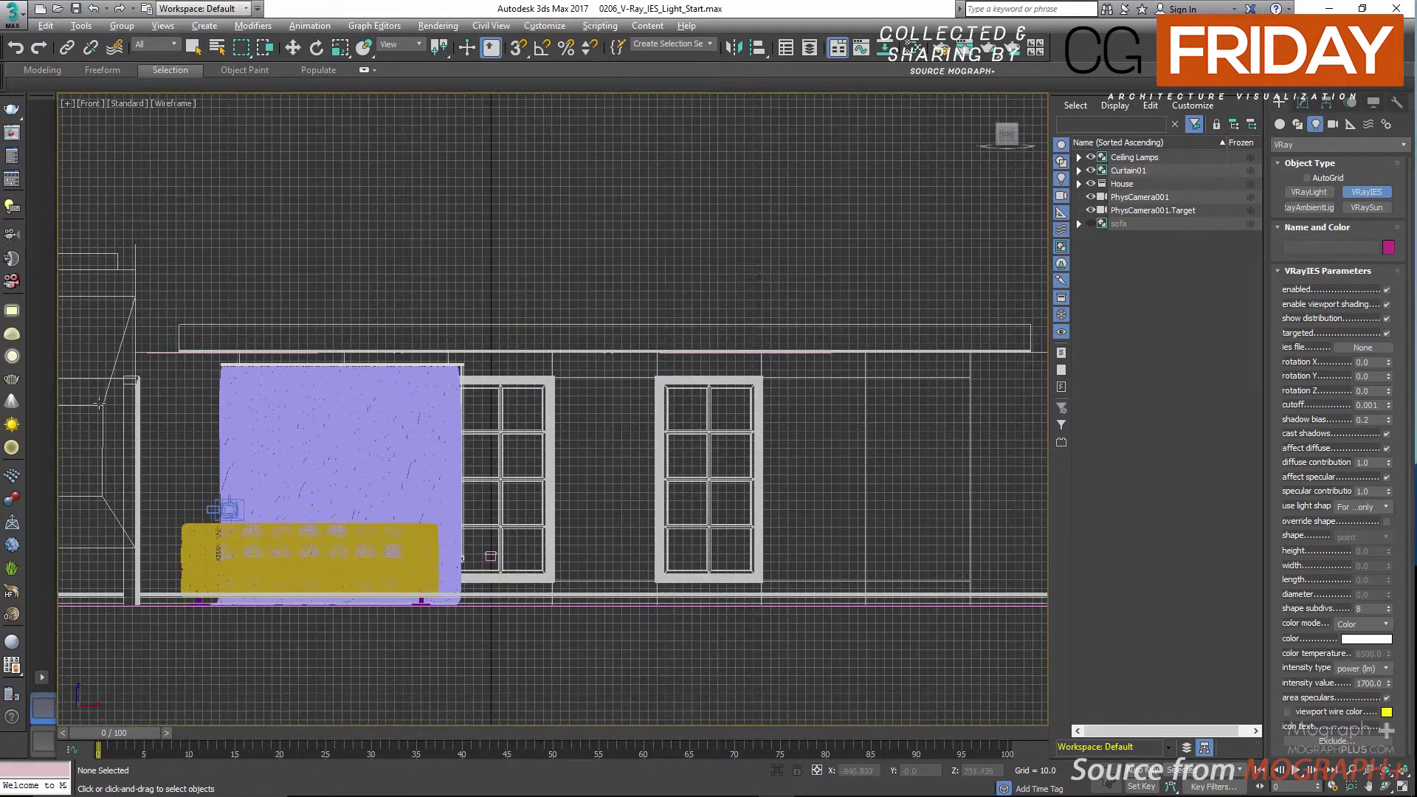
pyautogui.scroll(8, 501, 410)
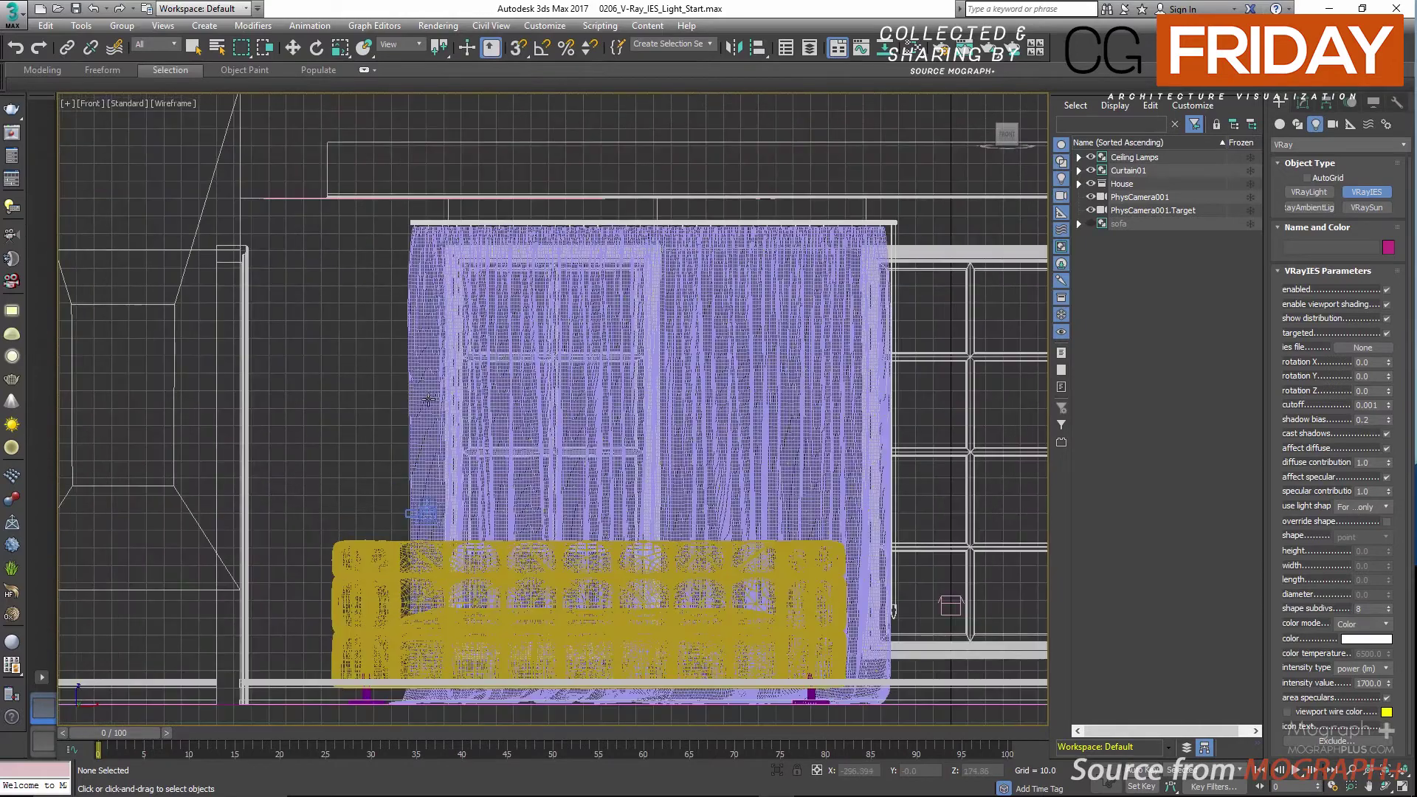
pyautogui.scroll(3, 459, 233)
pyautogui.moveTo(486, 220); pyautogui.dragTo(482, 346, button='middle')
pyautogui.scroll(1, 501, 226)
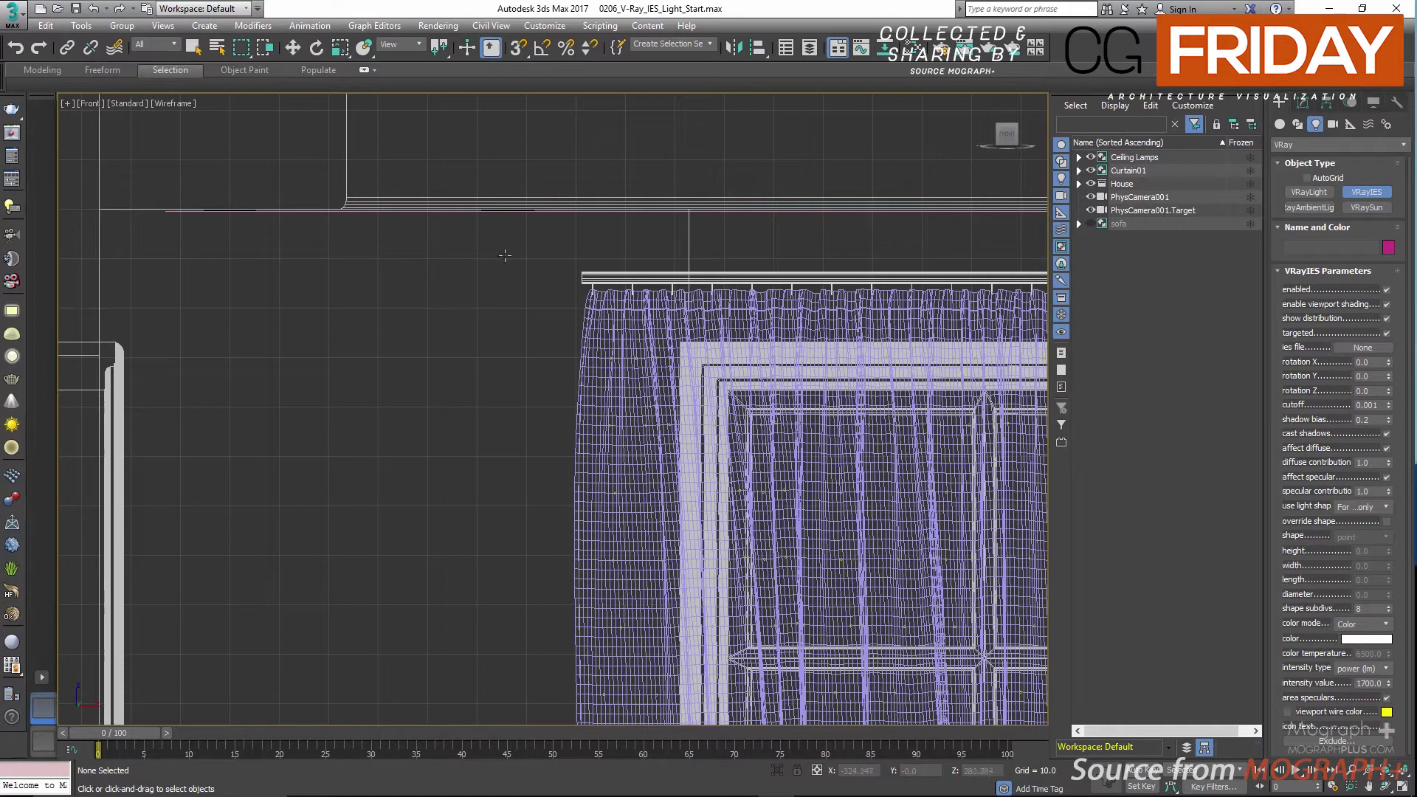
pyautogui.scroll(-2, 501, 261)
pyautogui.moveTo(500, 262); pyautogui.dragTo(499, 567)
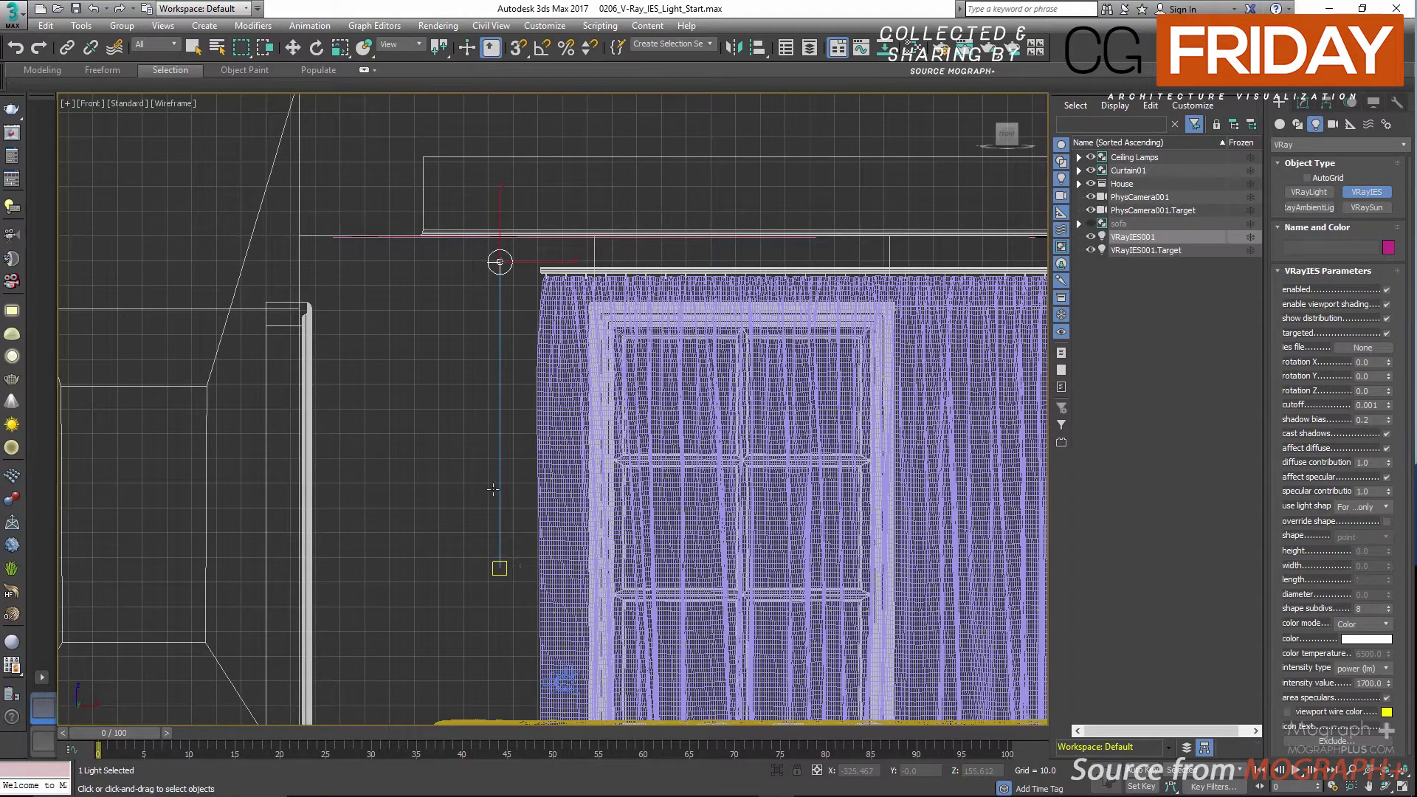
# Step: Select the IES light together with its target and shift both slightly along X in the Front view to line up with the ceiling lamp
pyautogui.scroll(3, 502, 206)
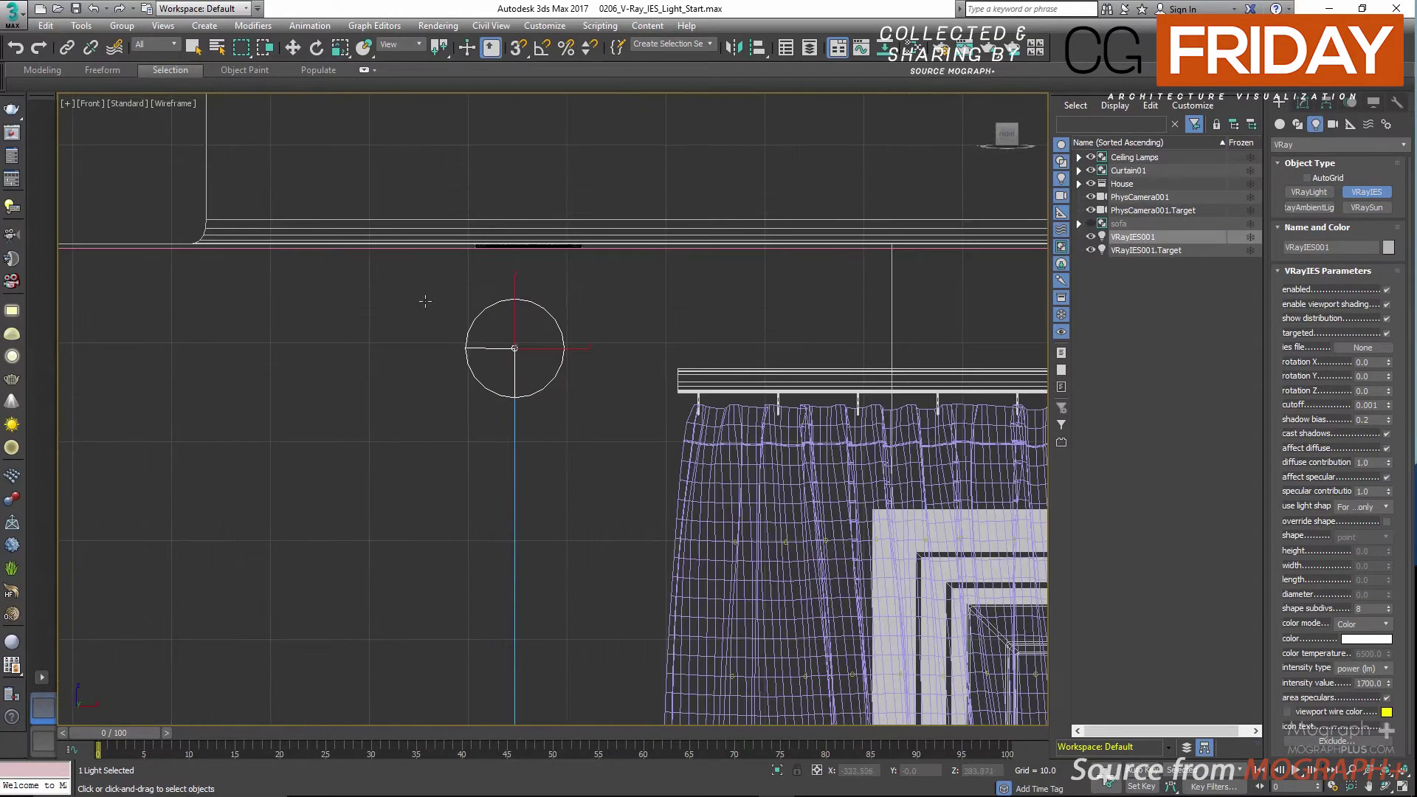
pyautogui.keyDown('ctrl'); pyautogui.click(1148, 250); pyautogui.keyUp('ctrl')
pyautogui.press('w')
pyautogui.scroll(-3, 547, 370)
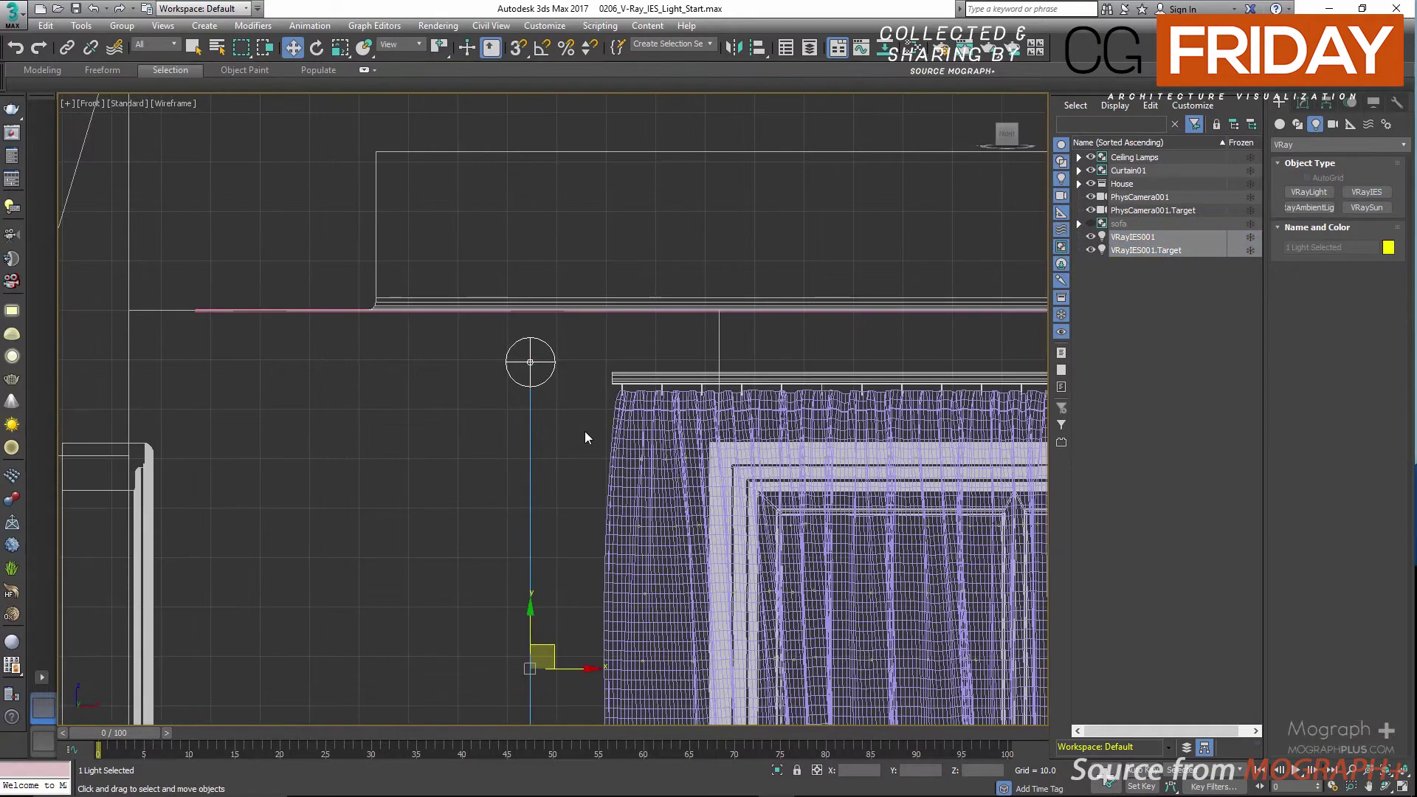
pyautogui.moveTo(526, 624); pyautogui.dragTo(522, 495, button='middle')
pyautogui.scroll(3, 521, 494)
pyautogui.moveTo(590, 403); pyautogui.dragTo(593, 544, button='middle')
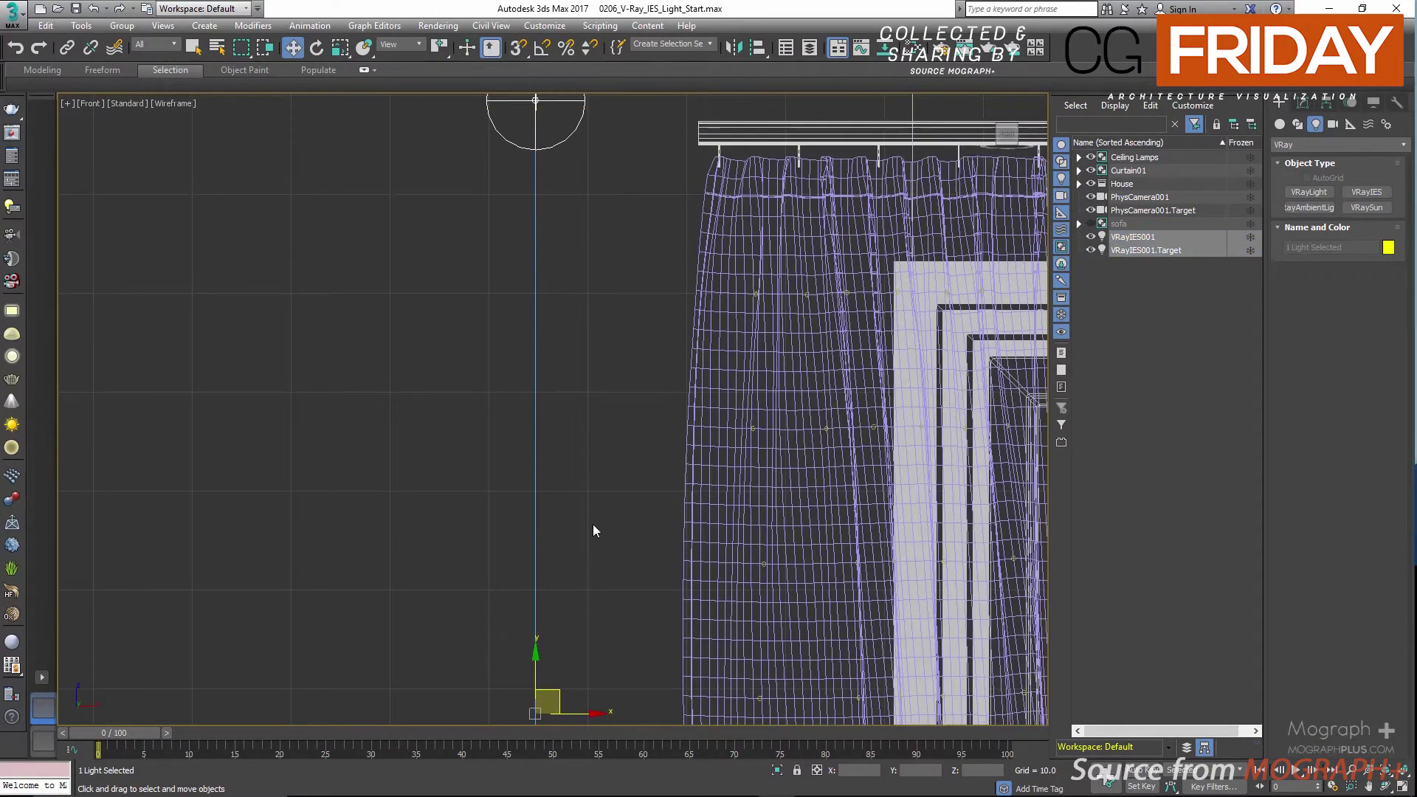
pyautogui.scroll(-2, 593, 525)
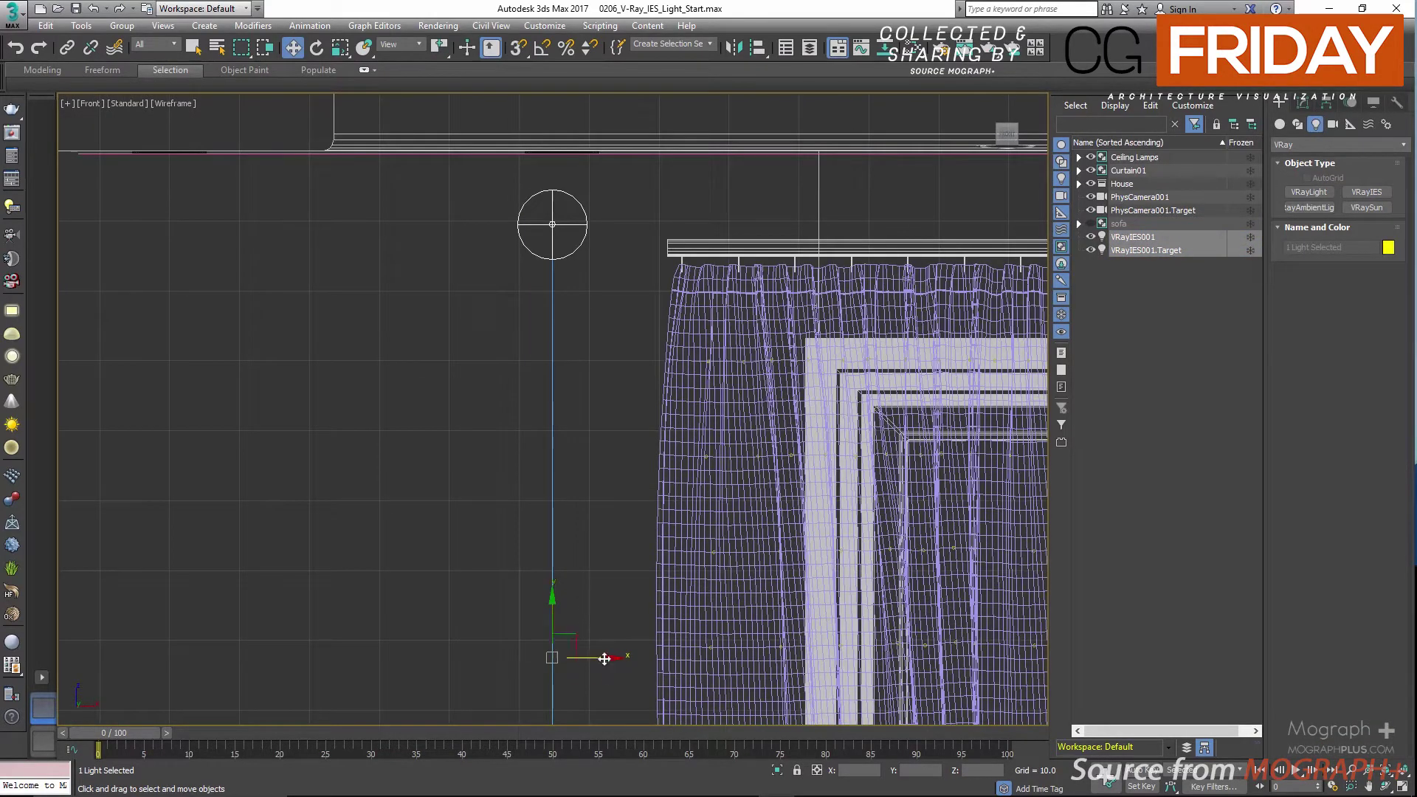
pyautogui.moveTo(604, 659); pyautogui.dragTo(612, 658)
# Step: Move the IES light and its target in the Top view onto the ceiling lamp at the room corner beside the curtain
pyautogui.hotkey('alt', 'w')
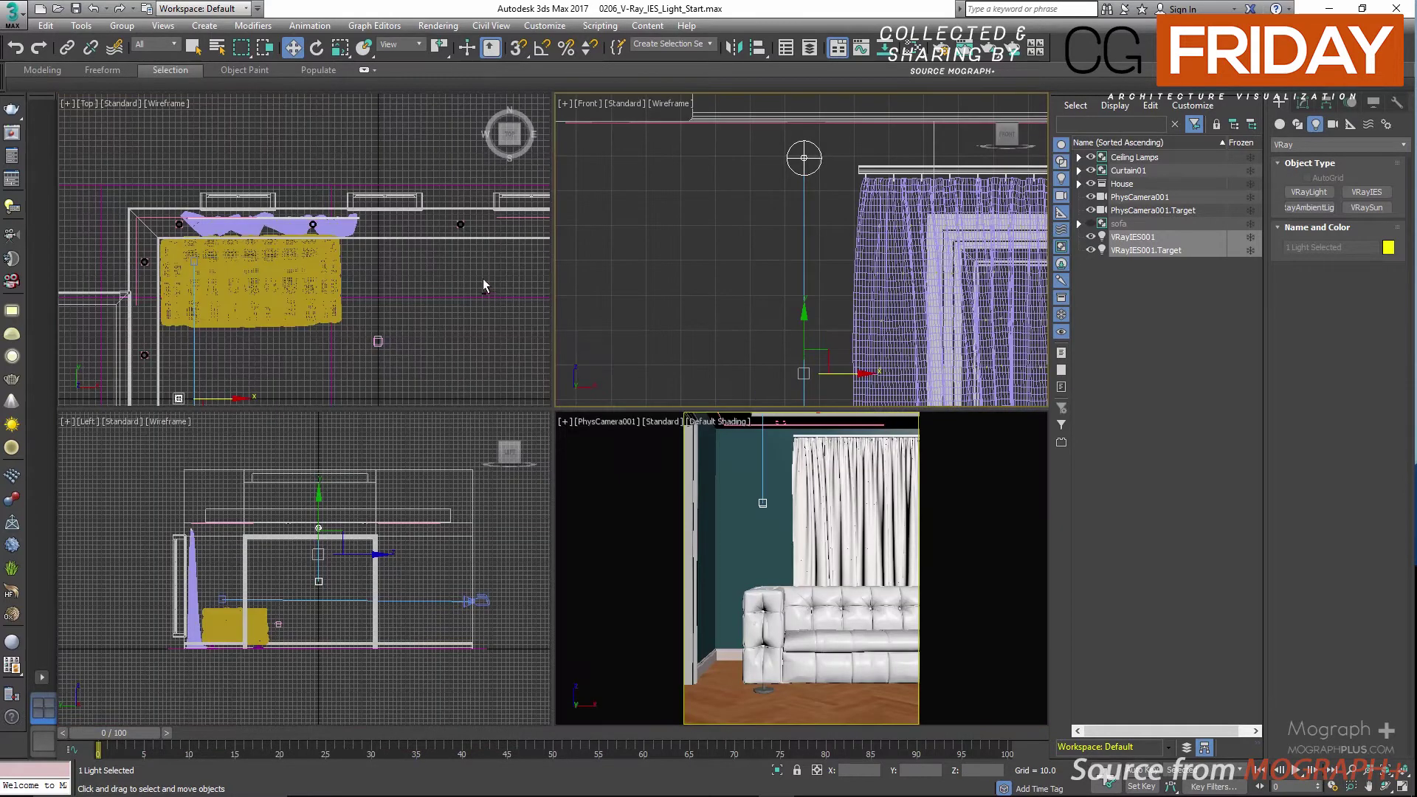
pyautogui.middleClick(209, 279)
pyautogui.hotkey('alt', 'w')
pyautogui.scroll(2, 406, 454)
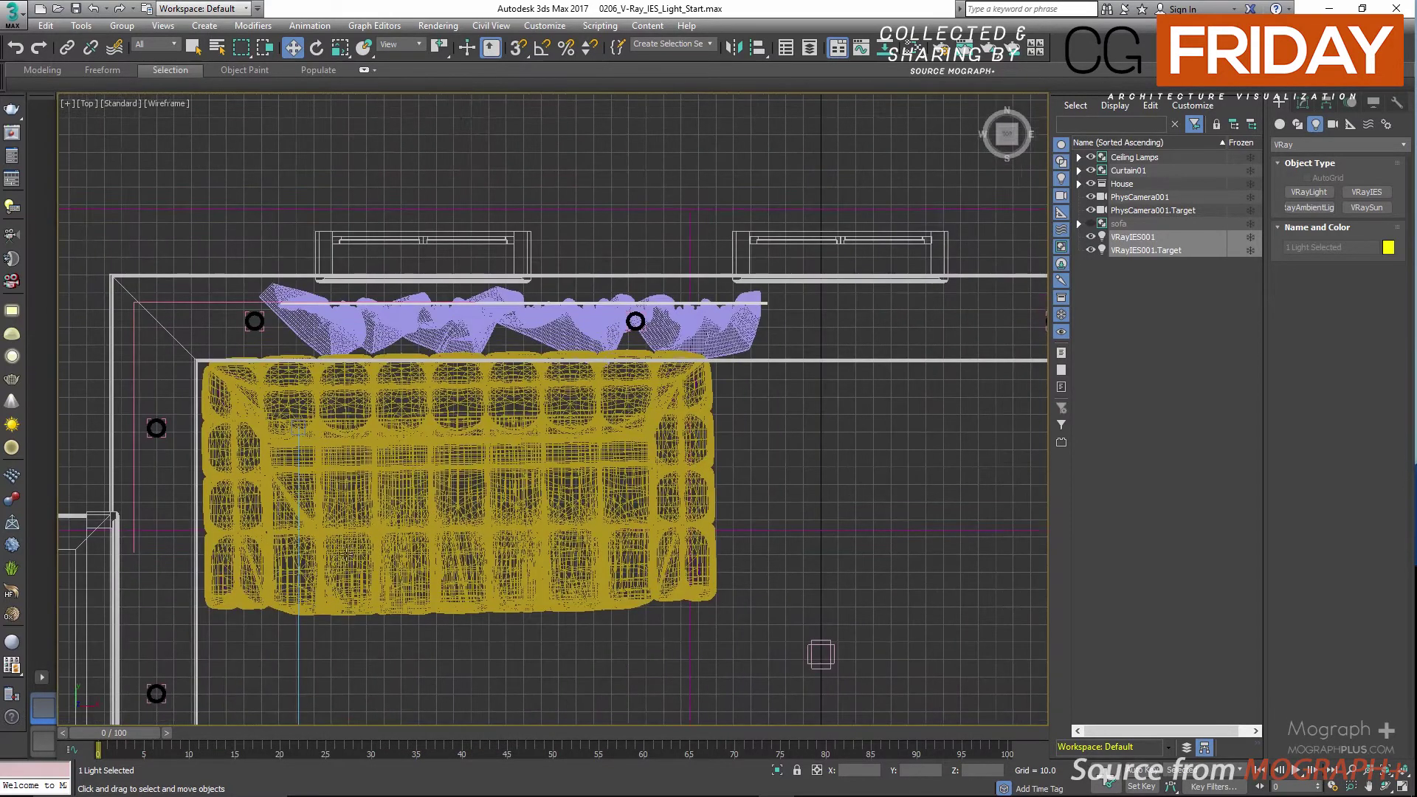
pyautogui.moveTo(177, 720); pyautogui.dragTo(352, 559, button='middle')
pyautogui.moveTo(443, 620); pyautogui.dragTo(442, 130)
pyautogui.press('z')
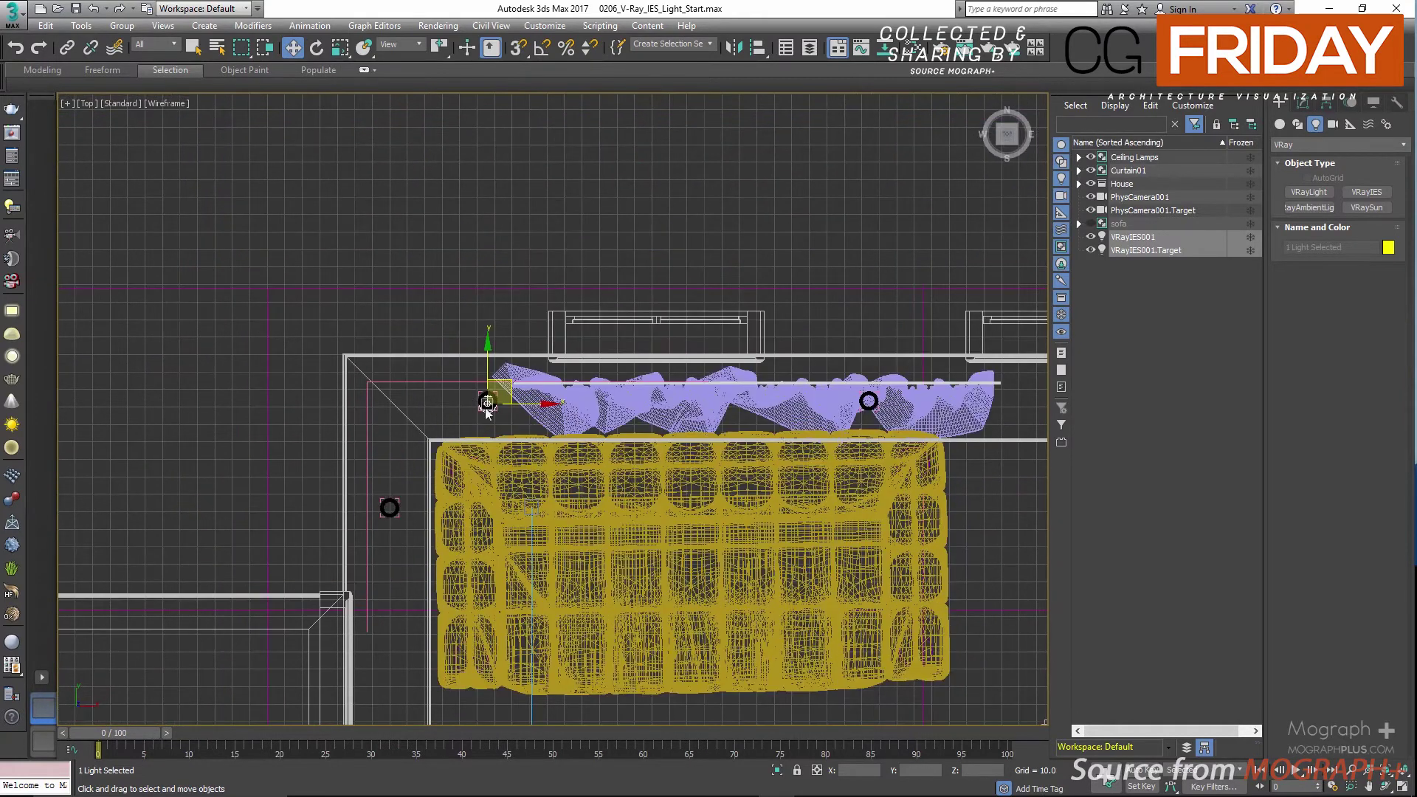
pyautogui.moveTo(541, 394); pyautogui.dragTo(542, 382)
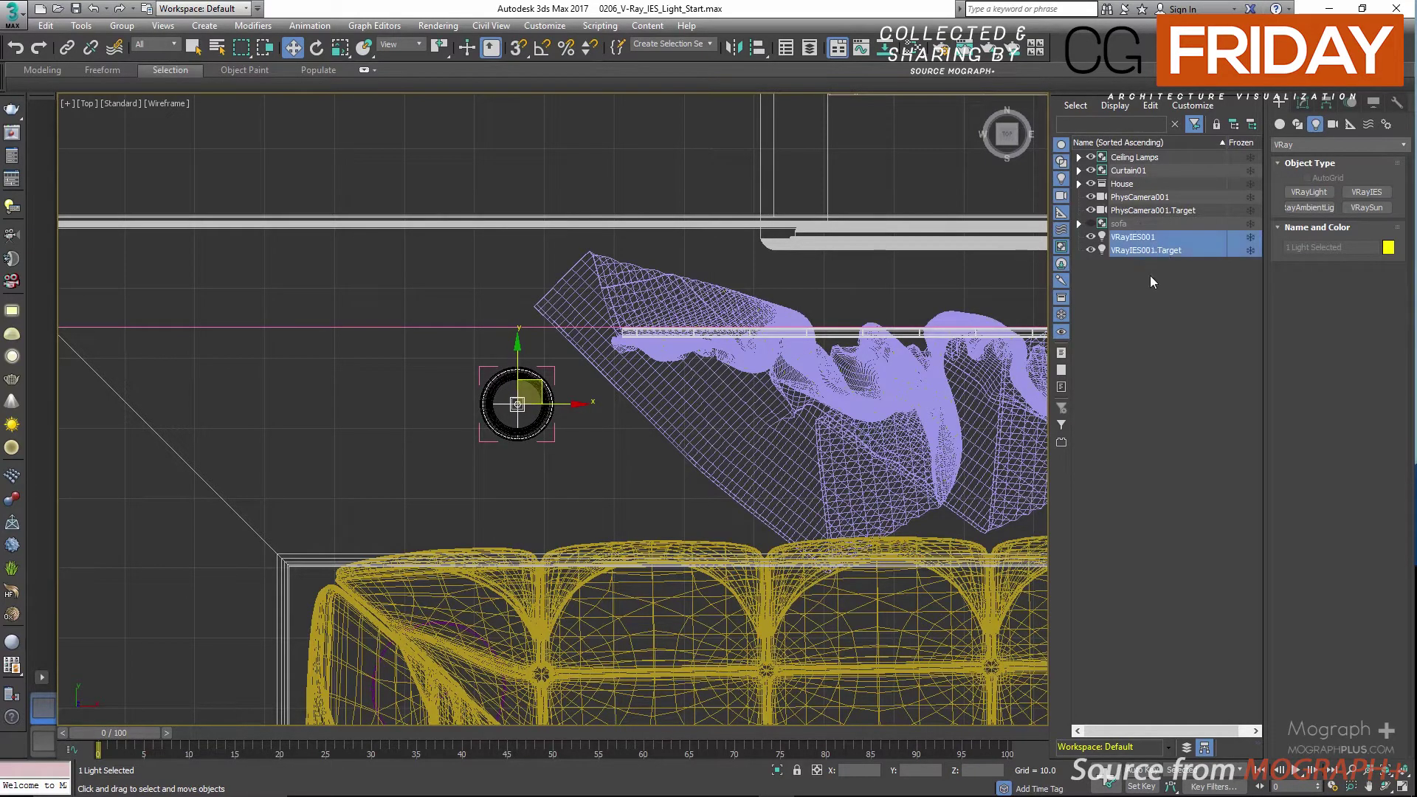
# Step: Assign the Complex.IES profile from the sceneassets photometric folder to the VRayIES001 light
pyautogui.click(1151, 237)
pyautogui.click(1304, 104)
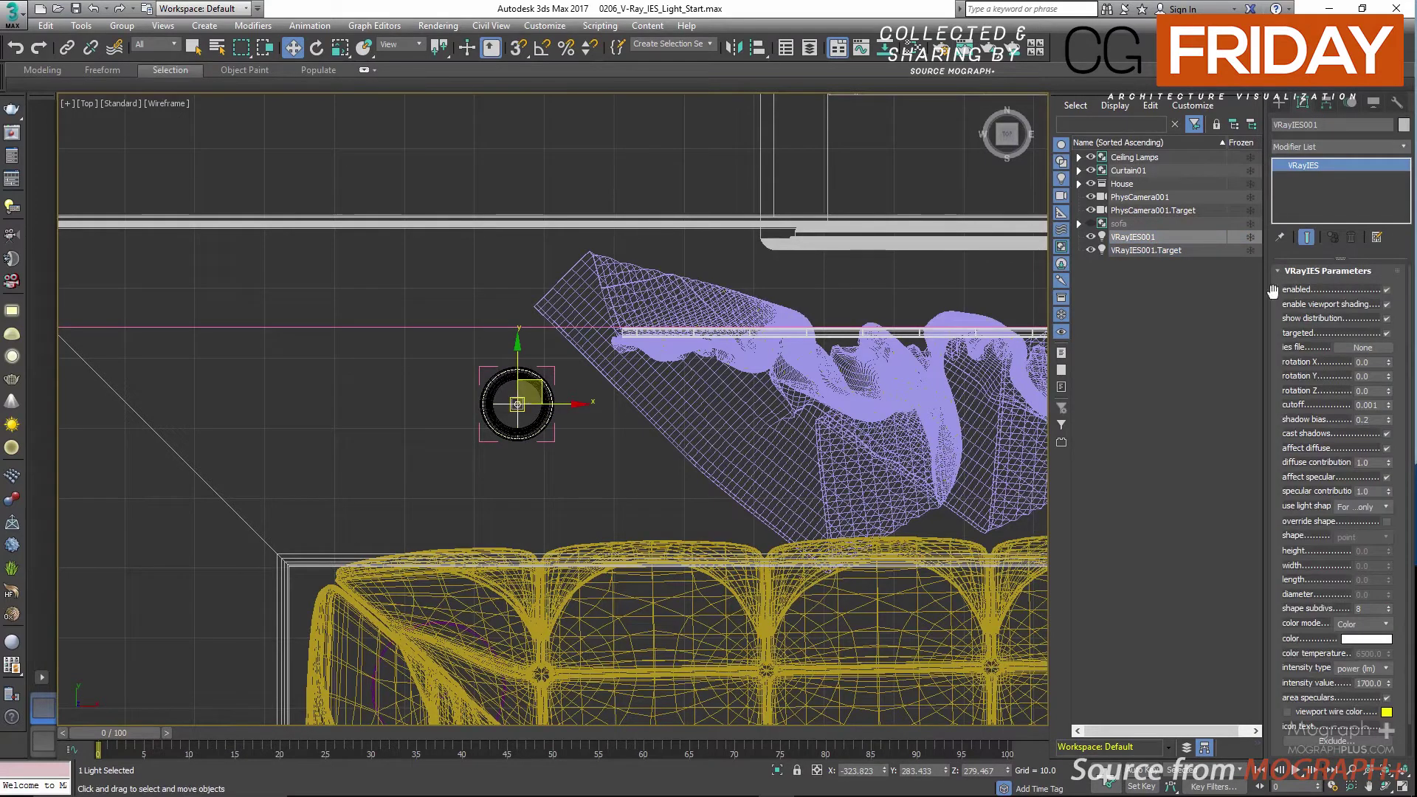
pyautogui.click(1352, 348)
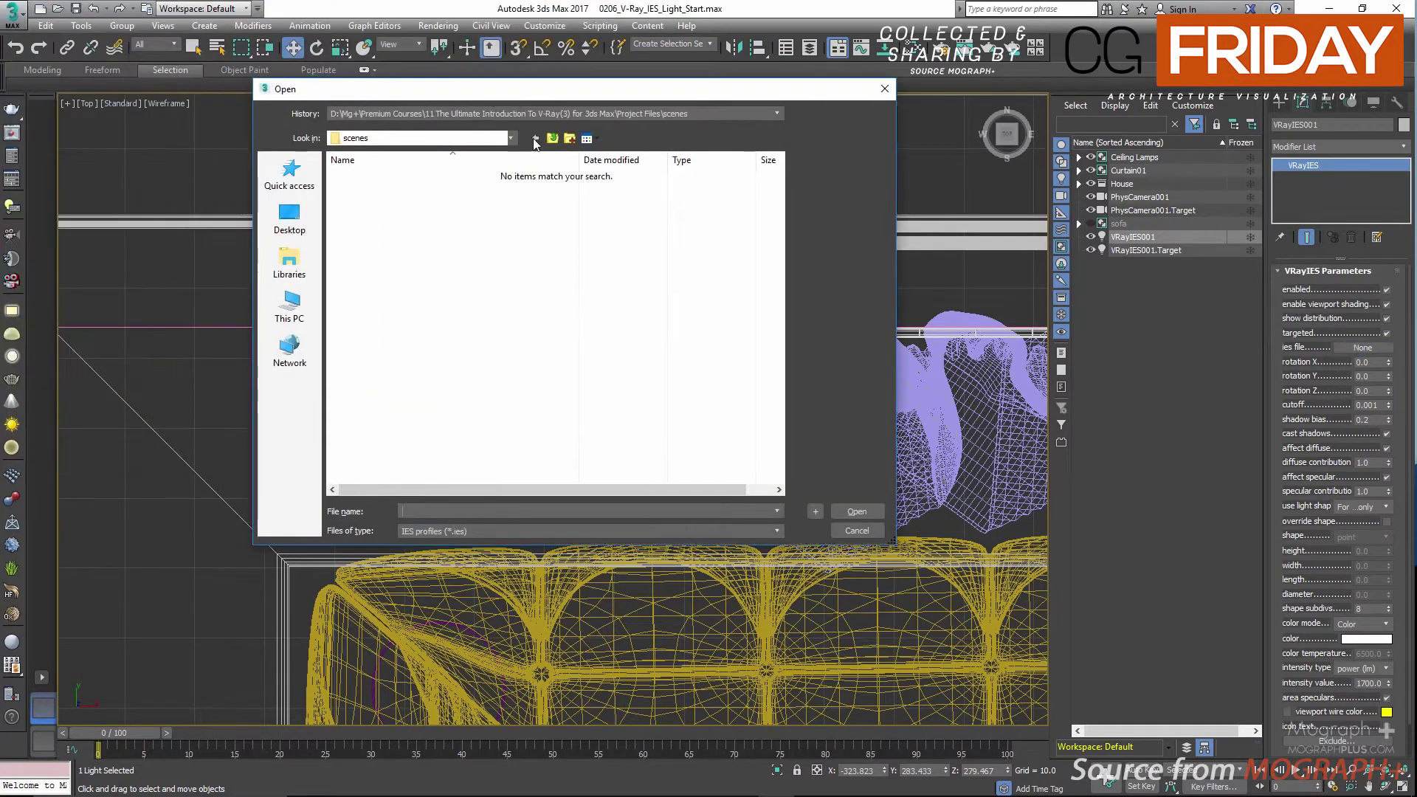
pyautogui.click(553, 138)
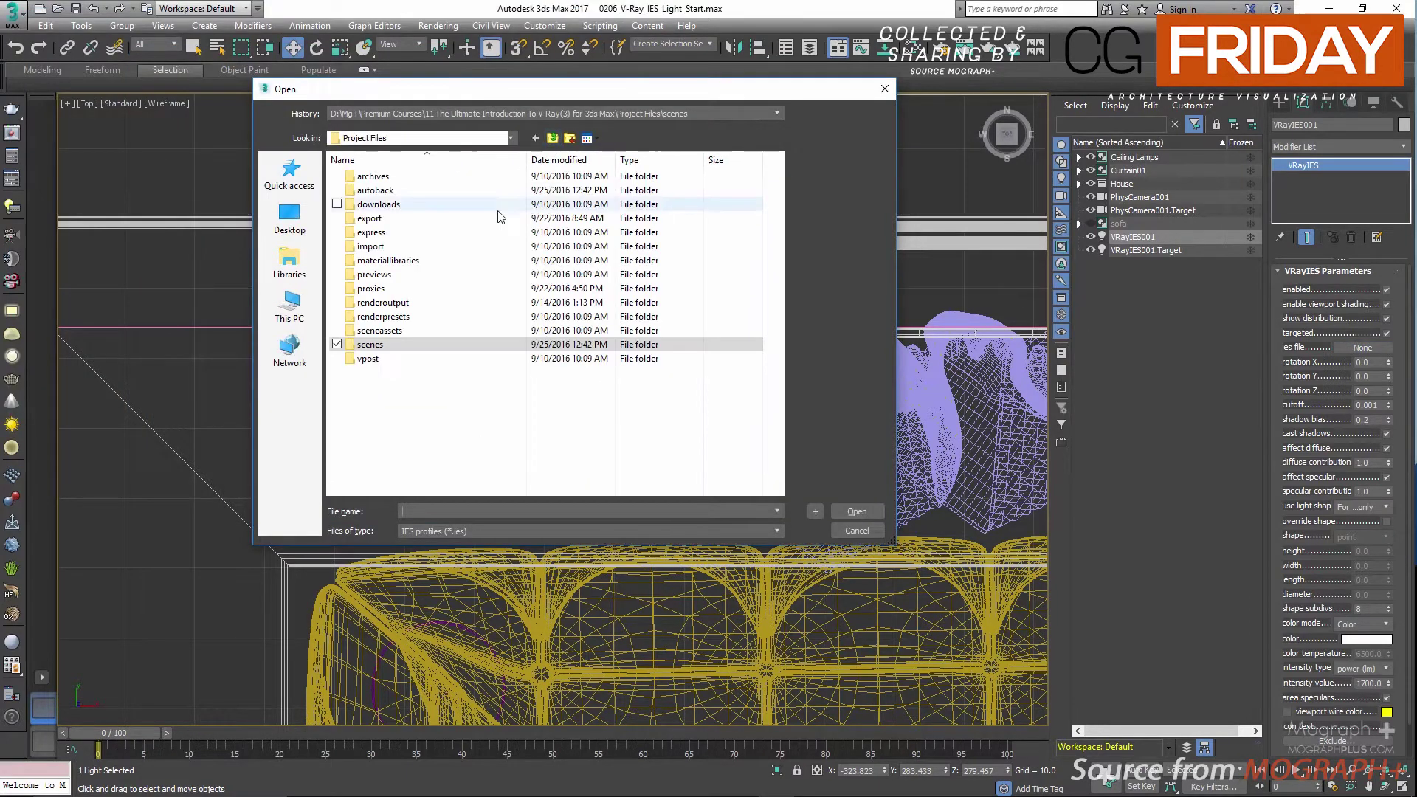
pyautogui.doubleClick(434, 331)
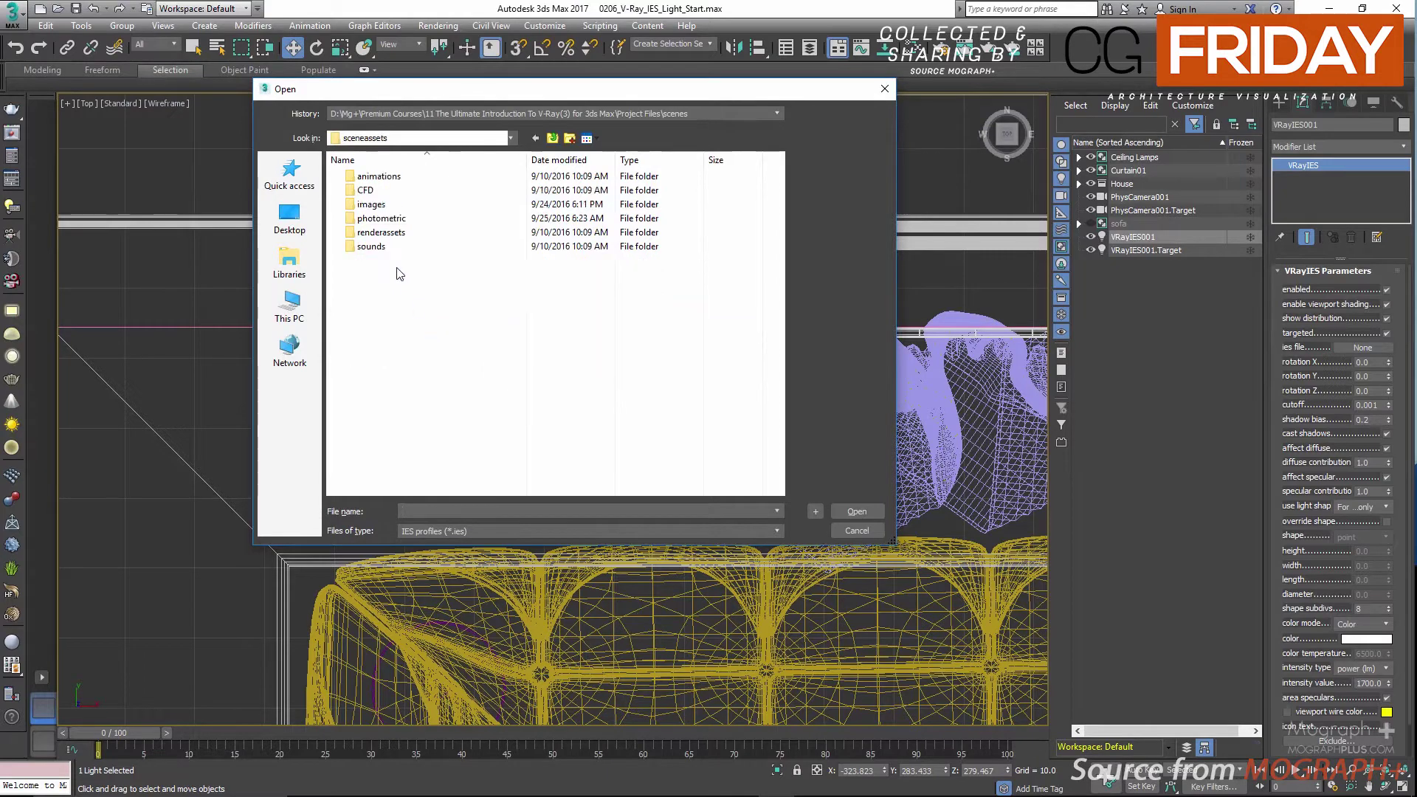
pyautogui.doubleClick(386, 218)
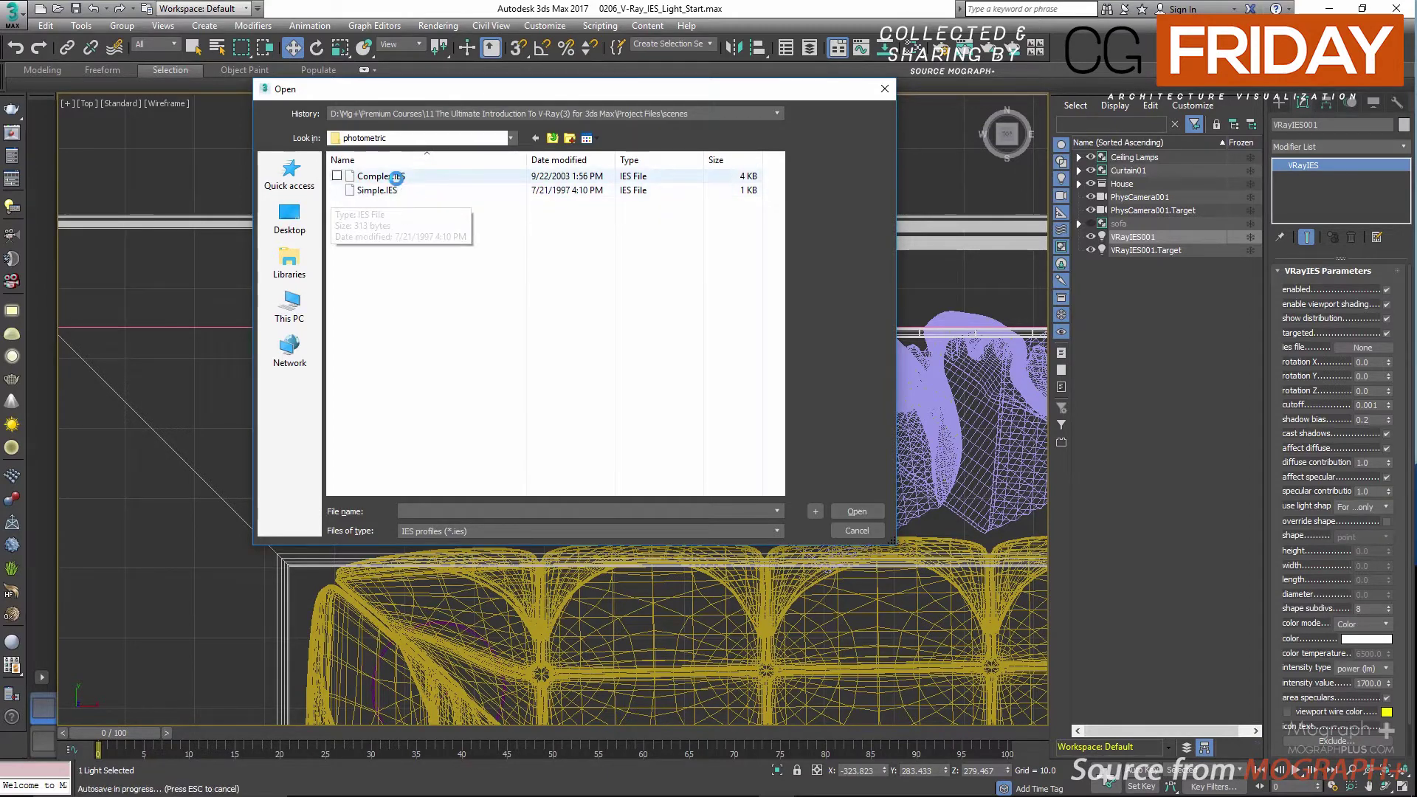
pyautogui.click(443, 177)
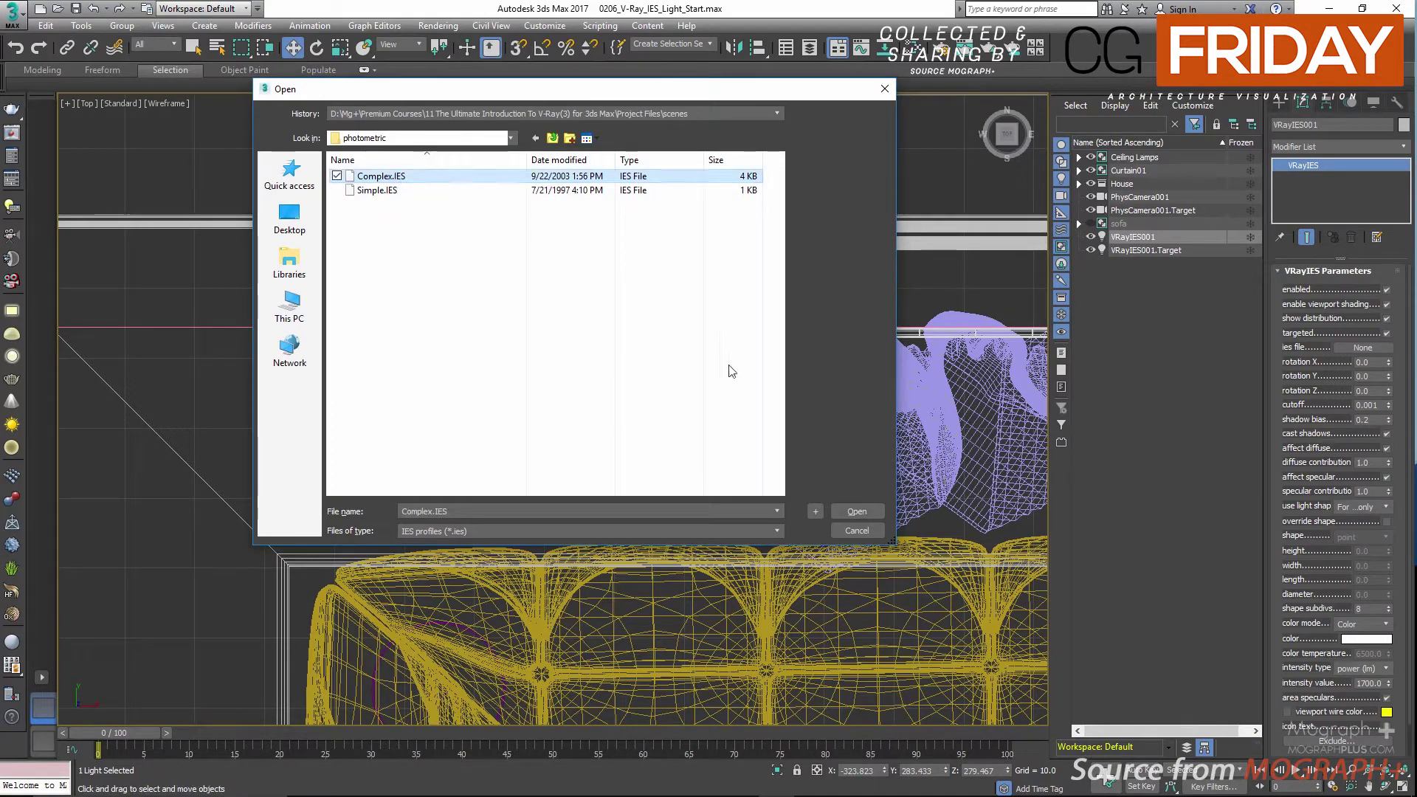
pyautogui.click(857, 511)
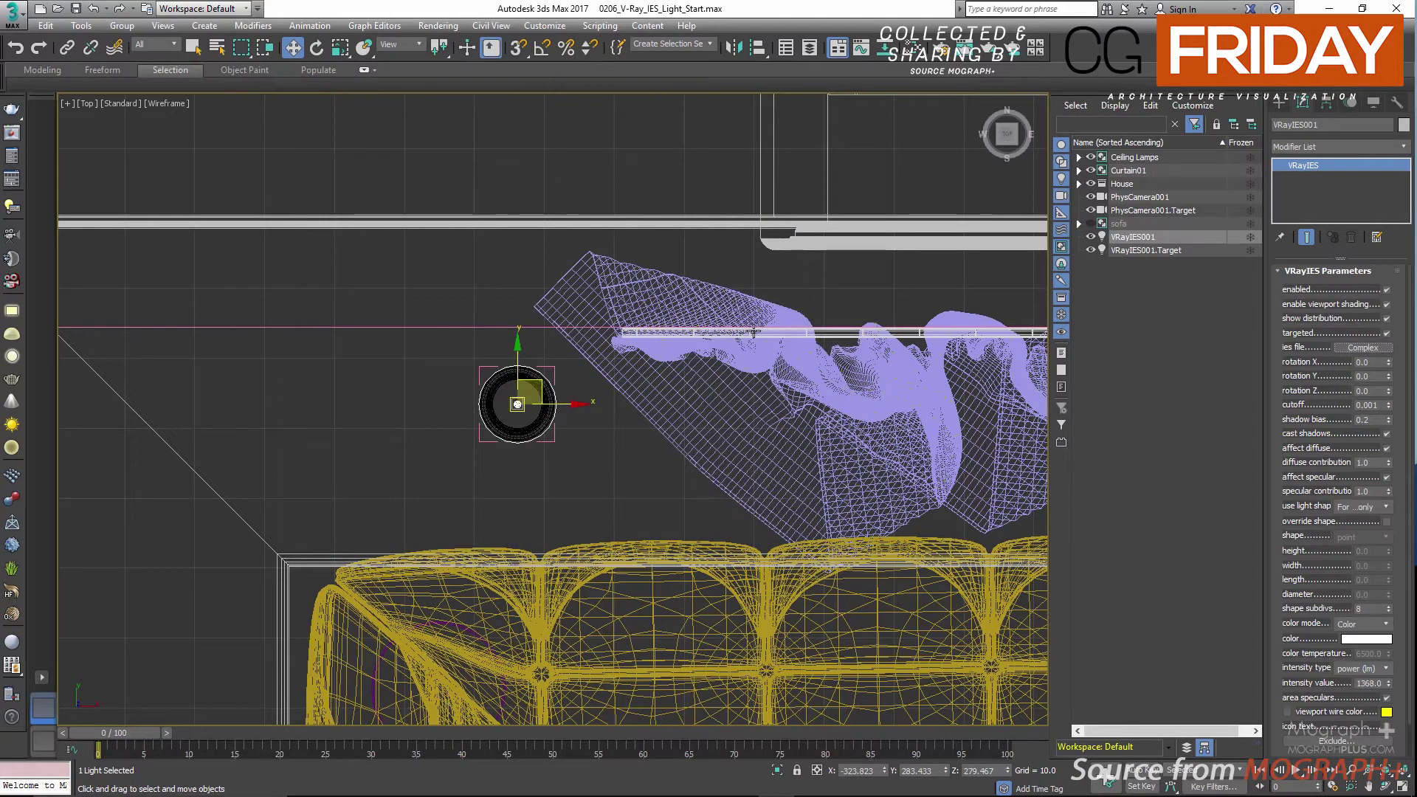
# Step: Restore the four-view layout, show the whole room corner in the Top view, and make the PhysCamera001 view active
pyautogui.hotkey('alt', 'w')
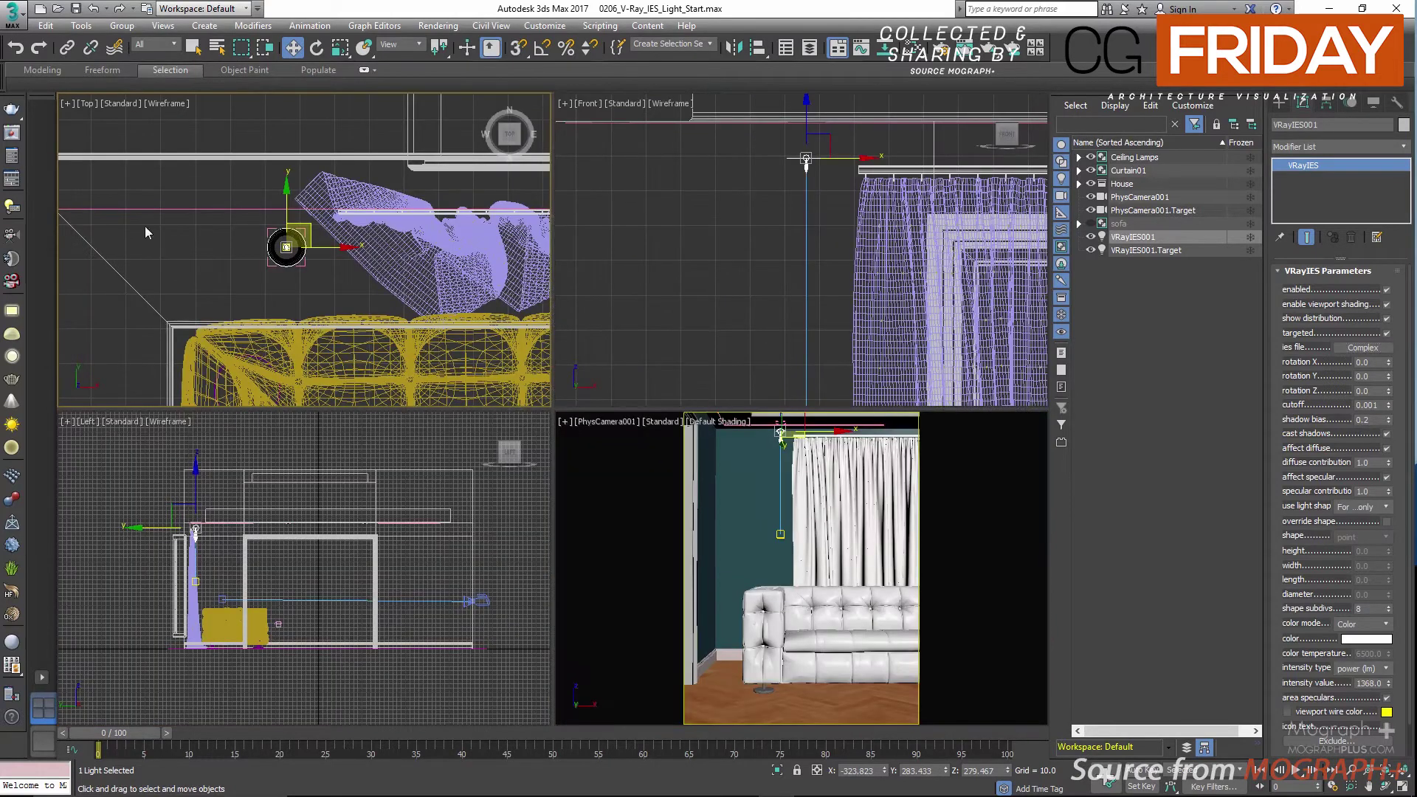
pyautogui.scroll(-3, 303, 241)
pyautogui.scroll(-3, 303, 241)
pyautogui.moveTo(313, 251); pyautogui.dragTo(207, 212, button='middle')
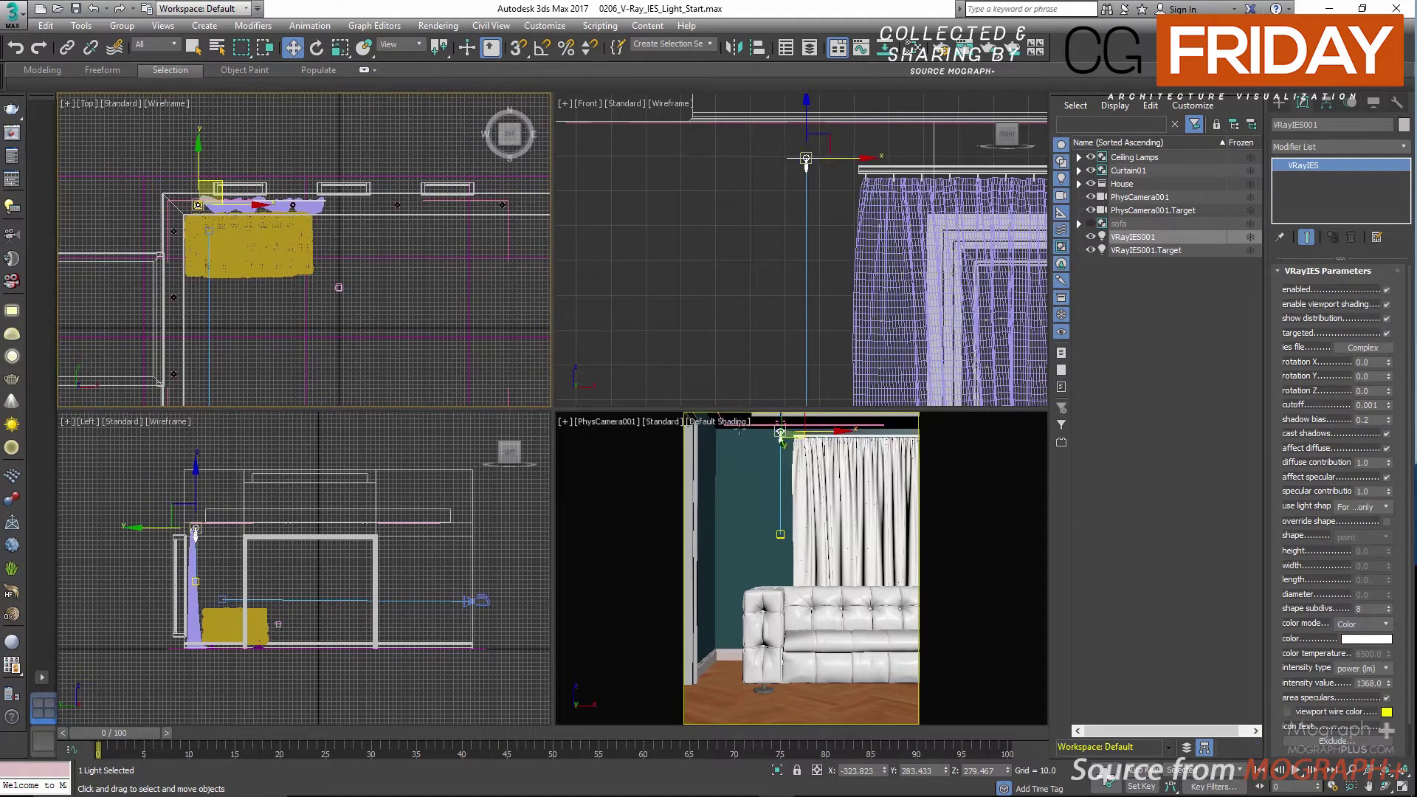
pyautogui.rightClick(756, 486)
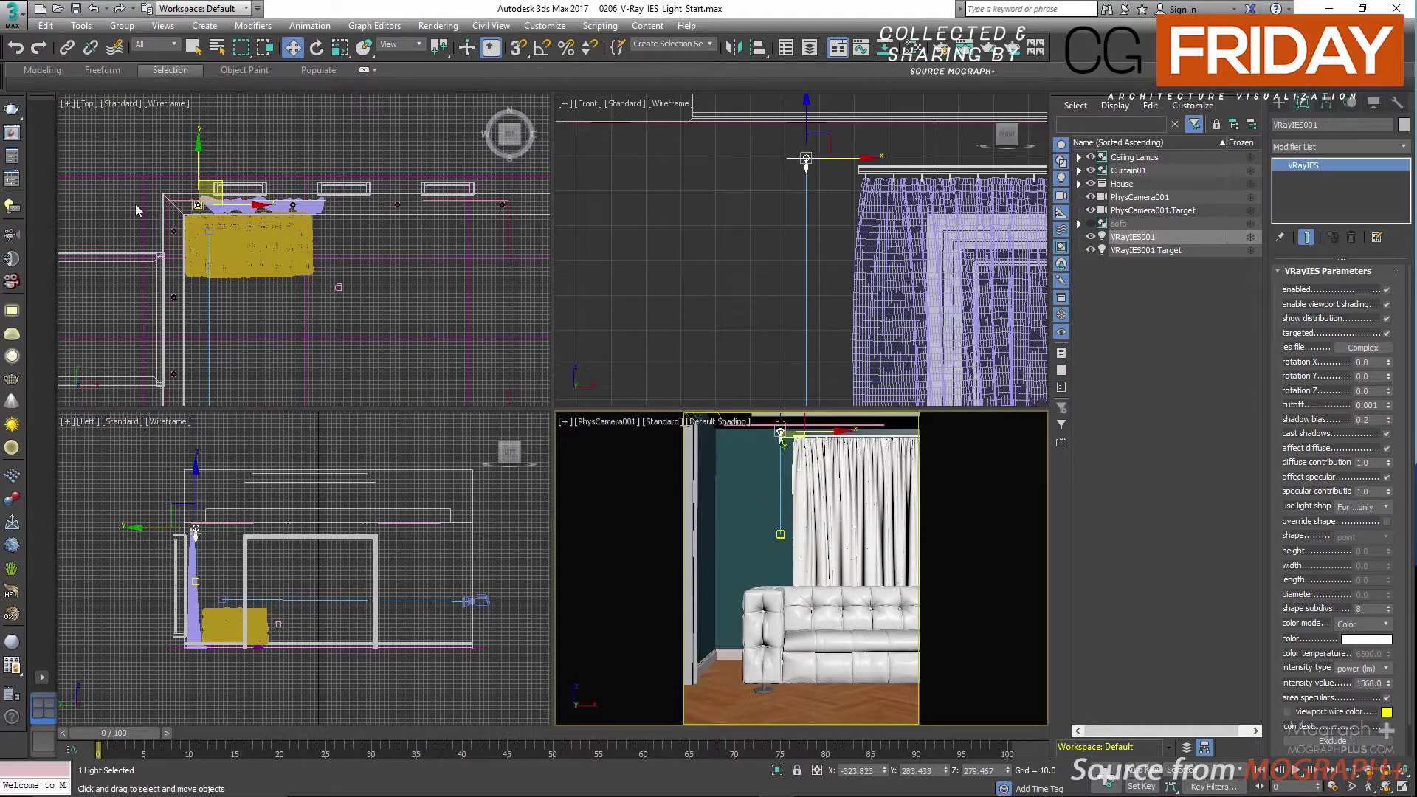
# Step: Set the render setup's target to ActiveShade Mode, using the V-Ray RT renderer
pyautogui.click(13, 158)
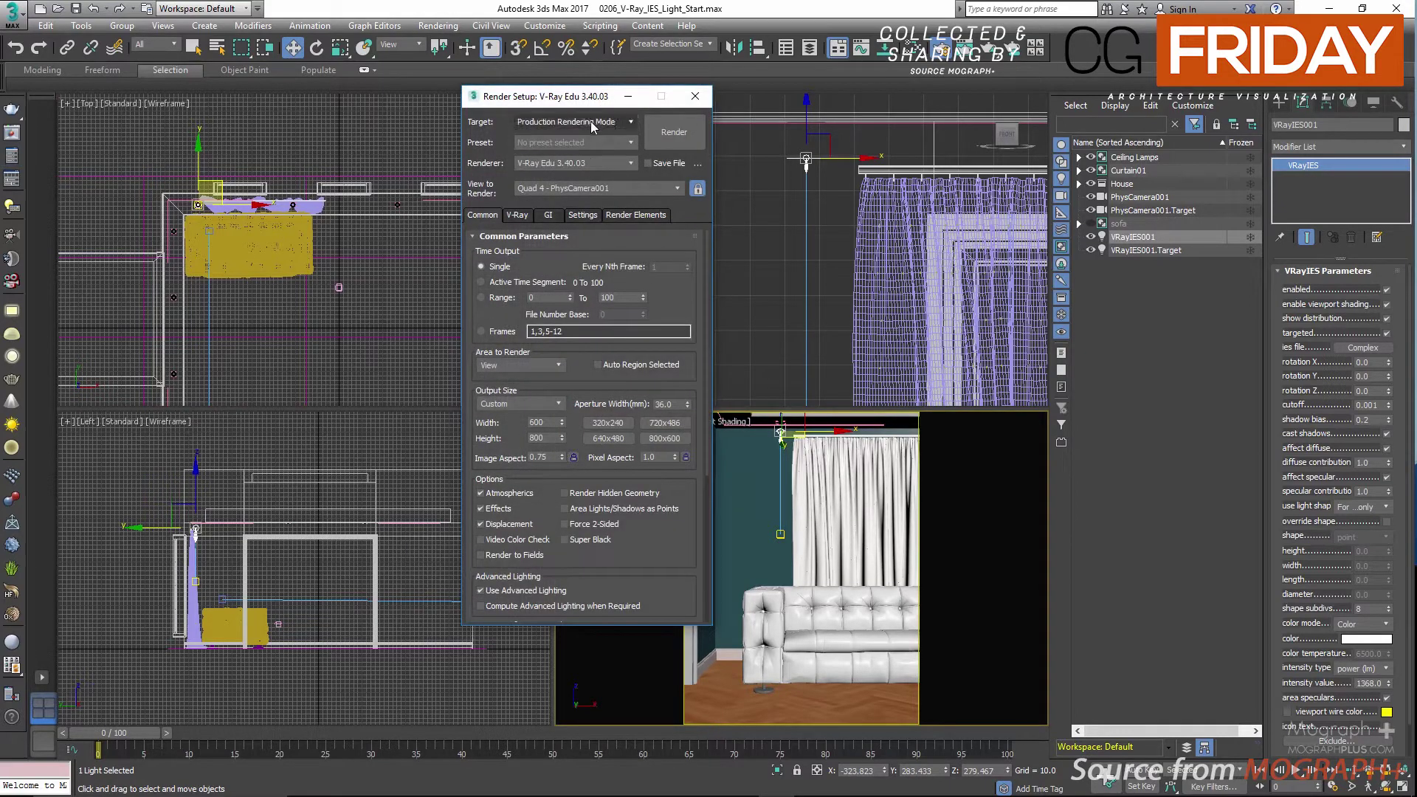
pyautogui.click(591, 121)
pyautogui.click(582, 162)
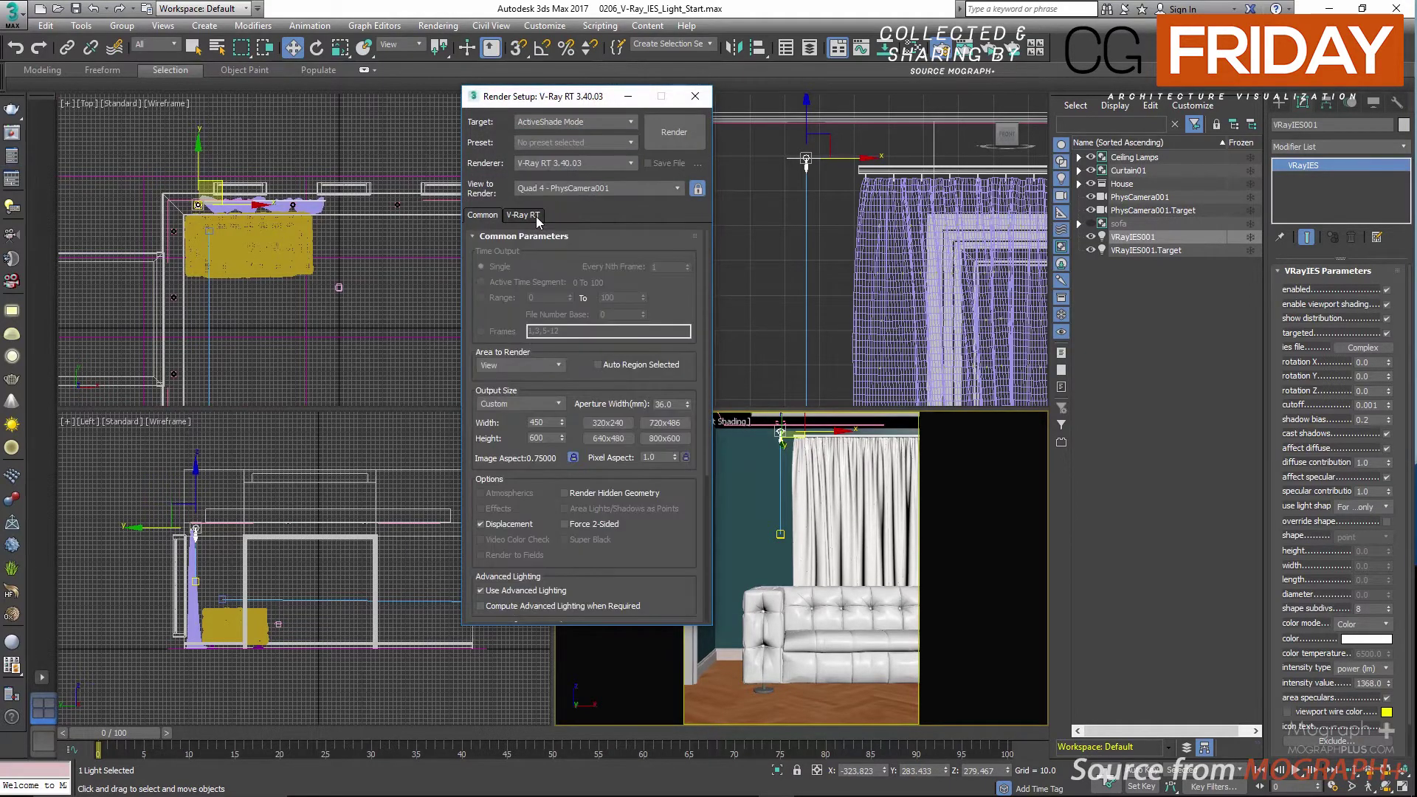
# Step: Assign a VRayMtl as the V-Ray RT override material and lock rendering to the PhysCamera001 view
pyautogui.click(523, 215)
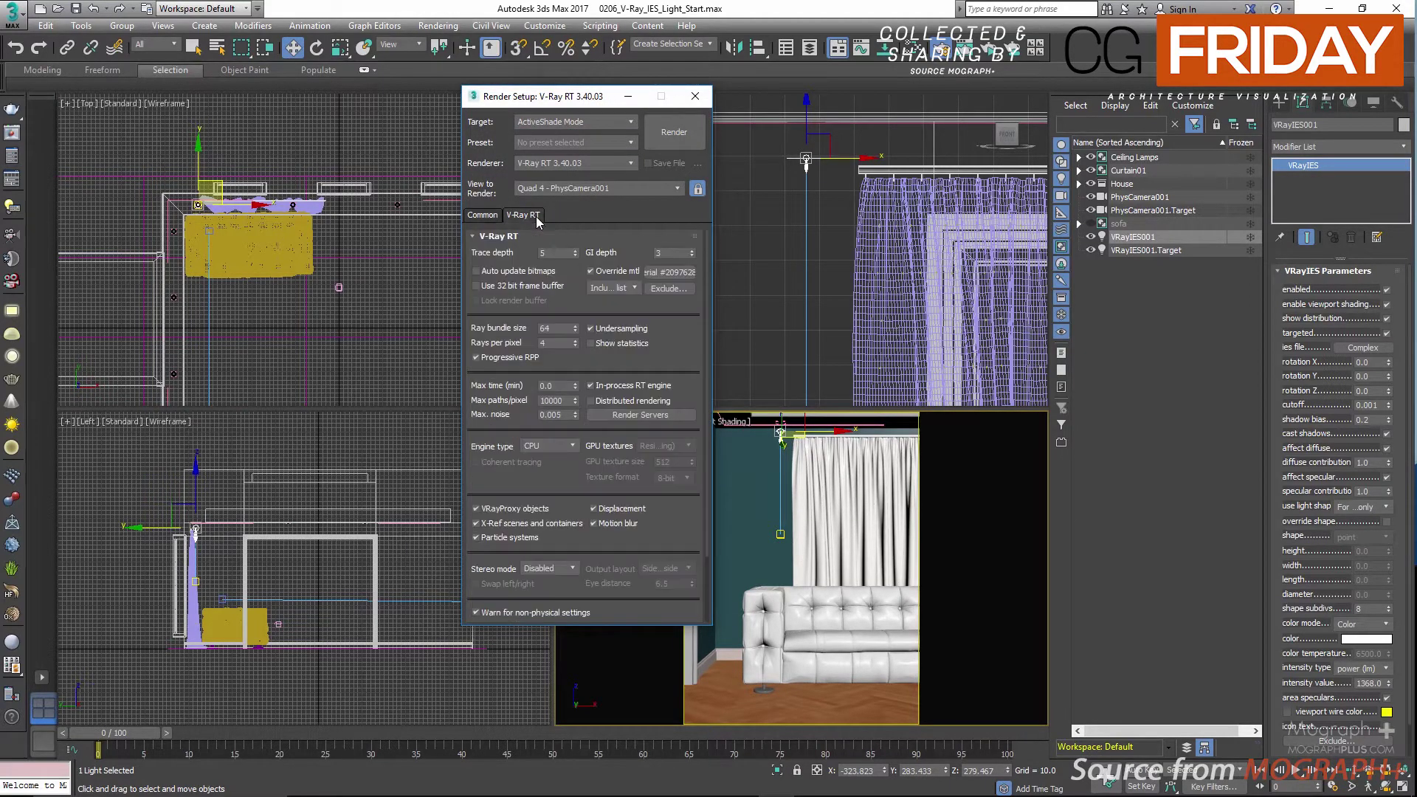
pyautogui.click(657, 271)
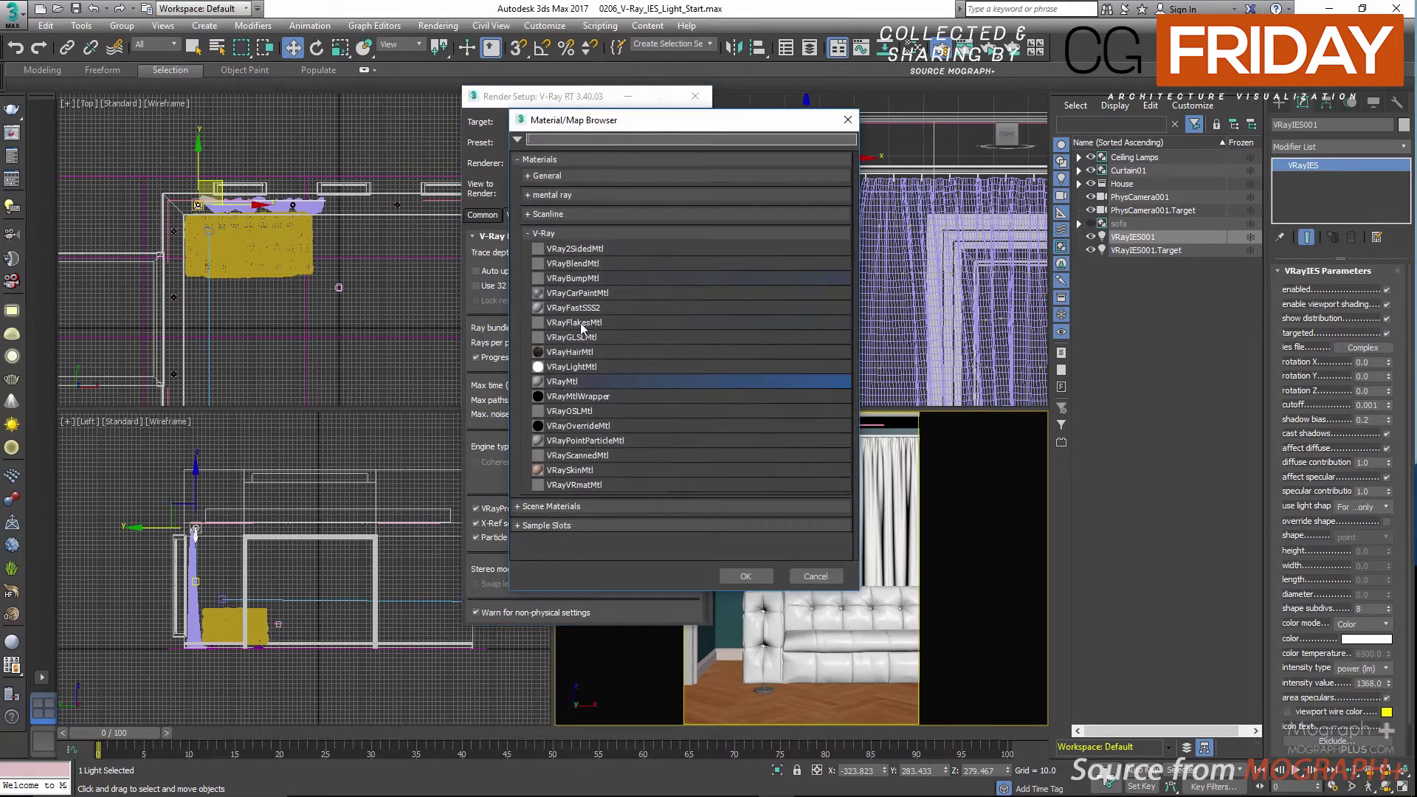
pyautogui.doubleClick(572, 382)
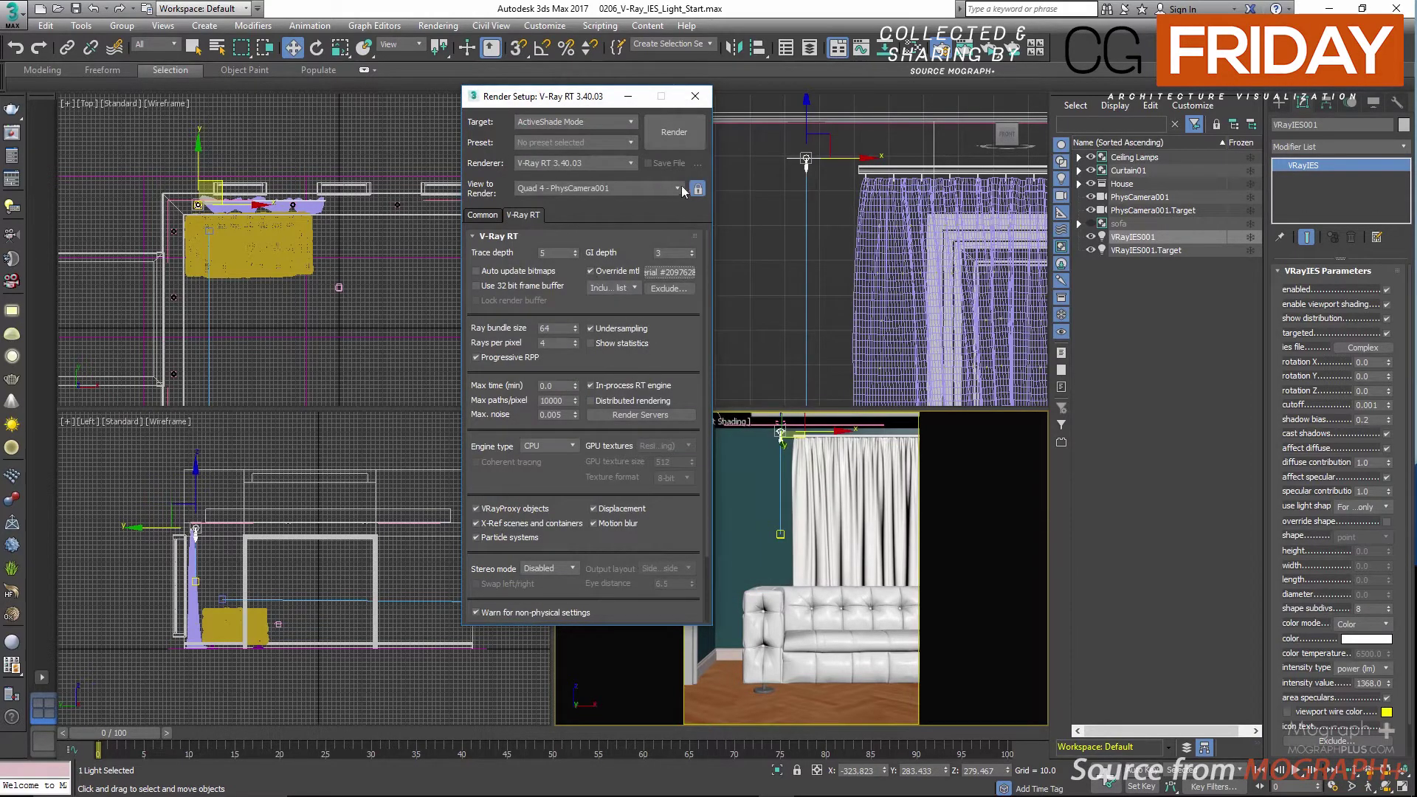
pyautogui.click(697, 189)
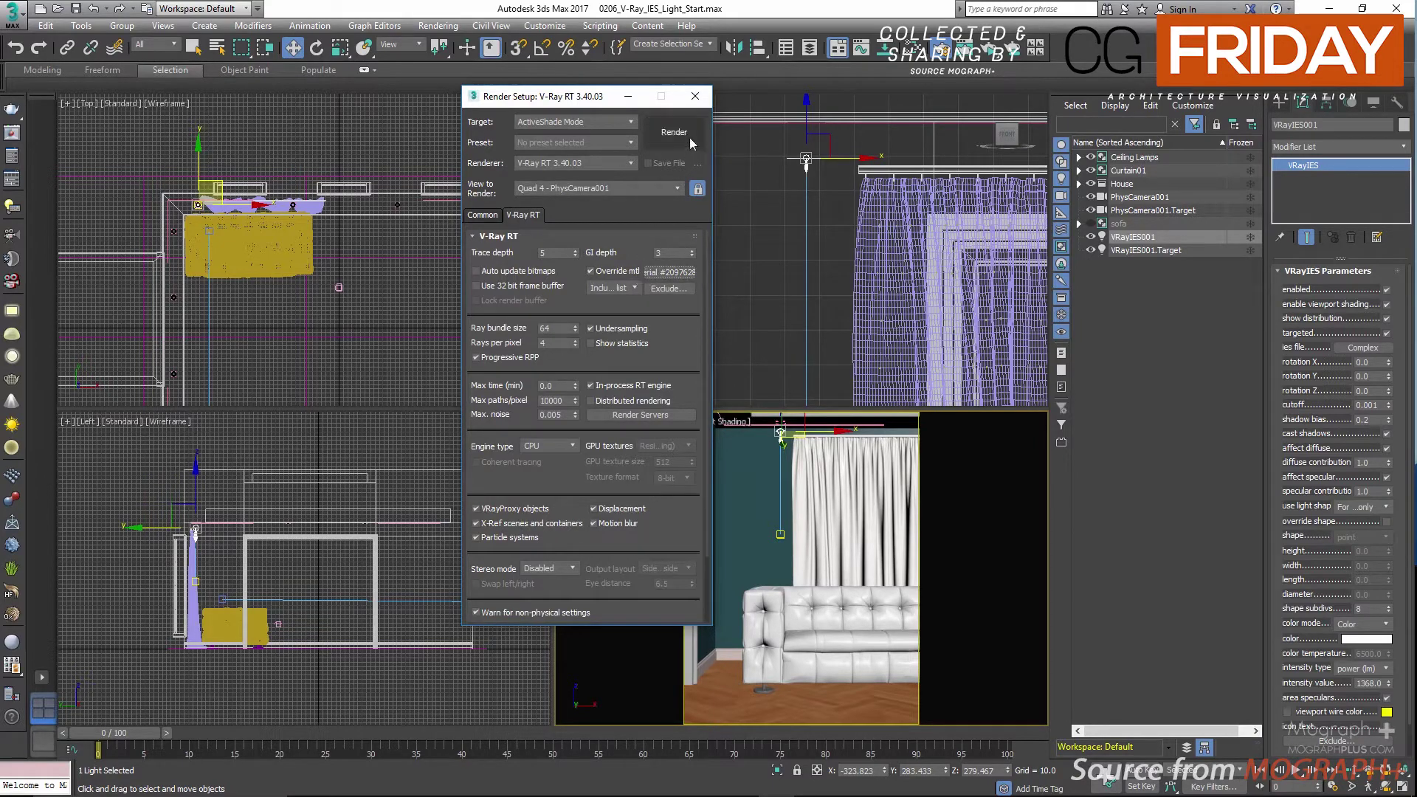
pyautogui.click(694, 96)
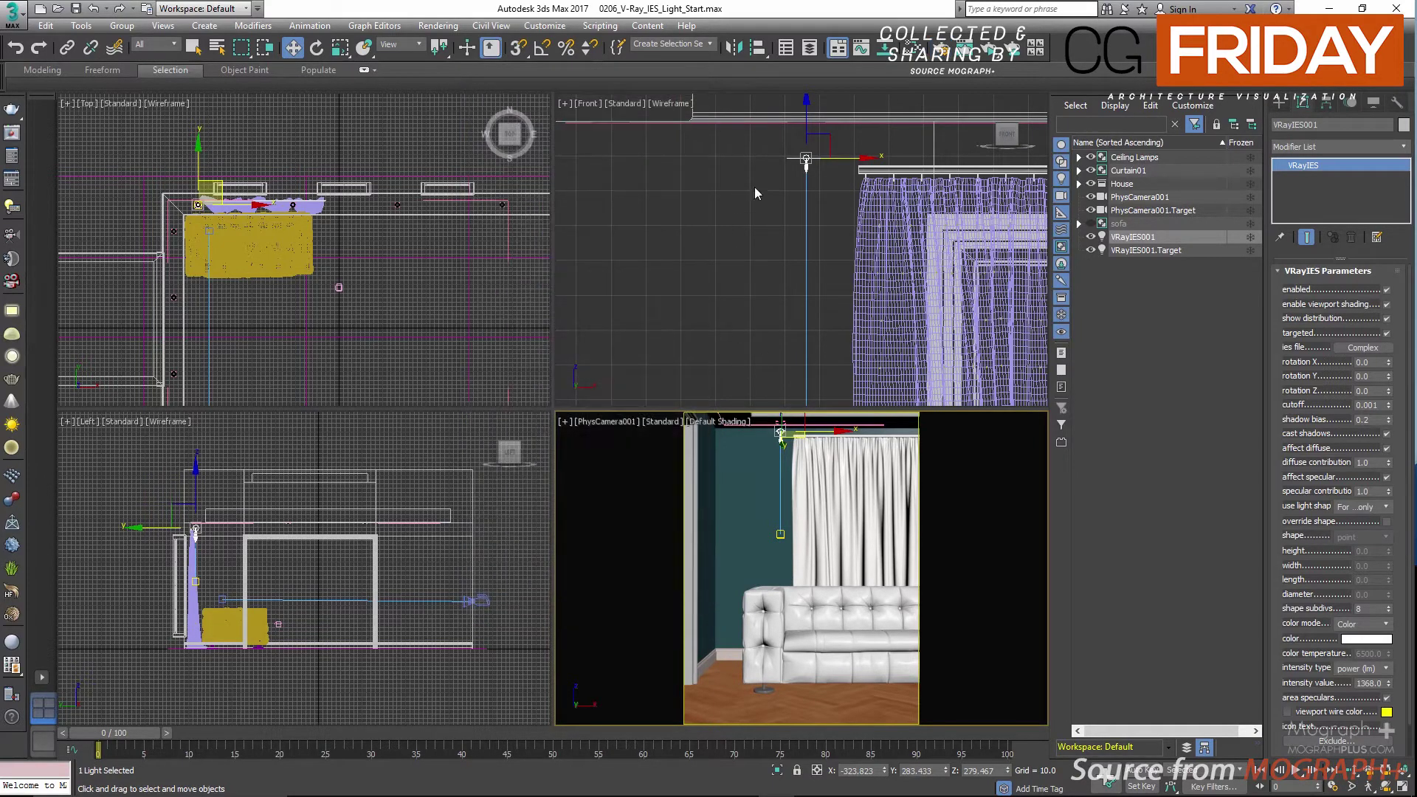
# Step: Start an ActiveShade render of the camera view and place the V-Ray frame buffer clear of the Front and camera views
pyautogui.click(1011, 47)
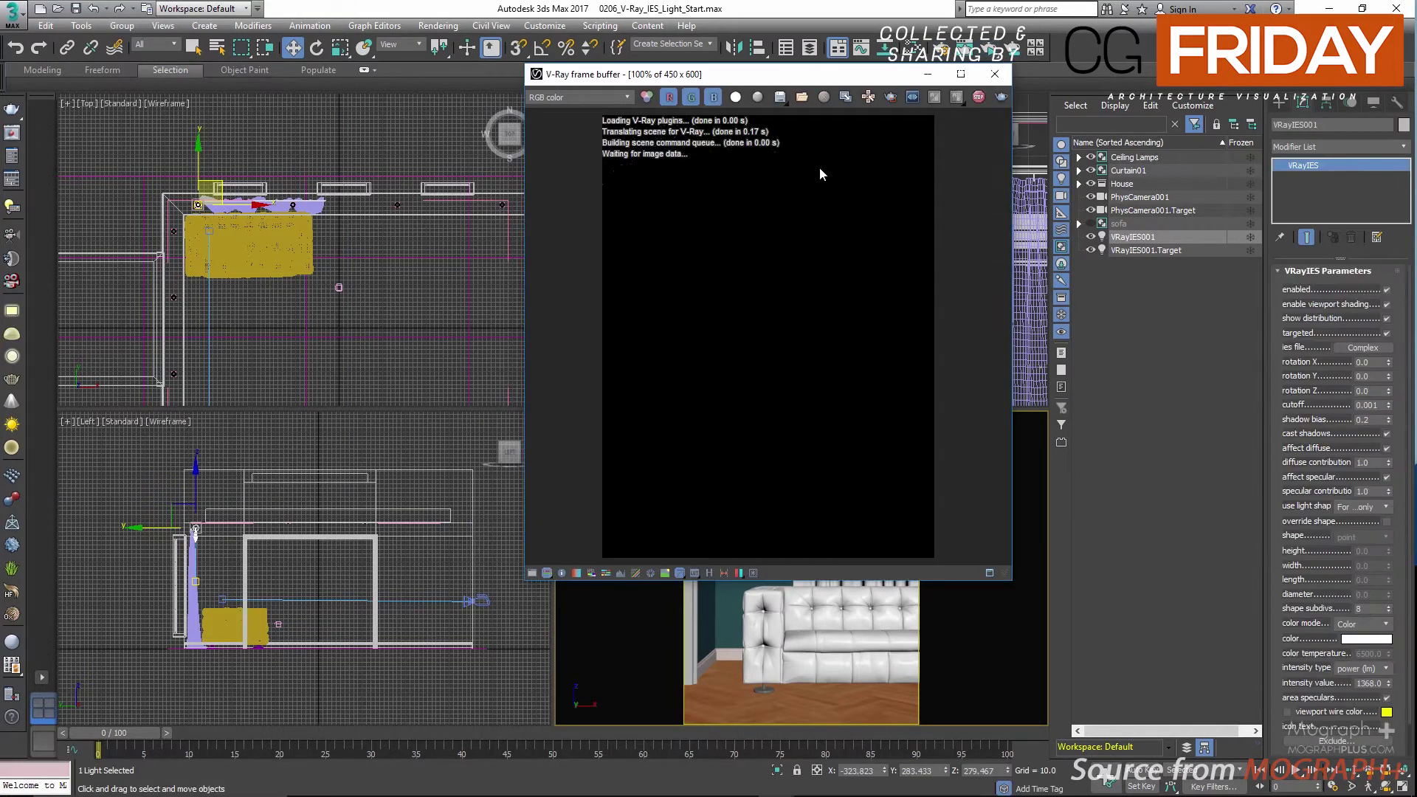
pyautogui.moveTo(812, 74); pyautogui.dragTo(564, 73)
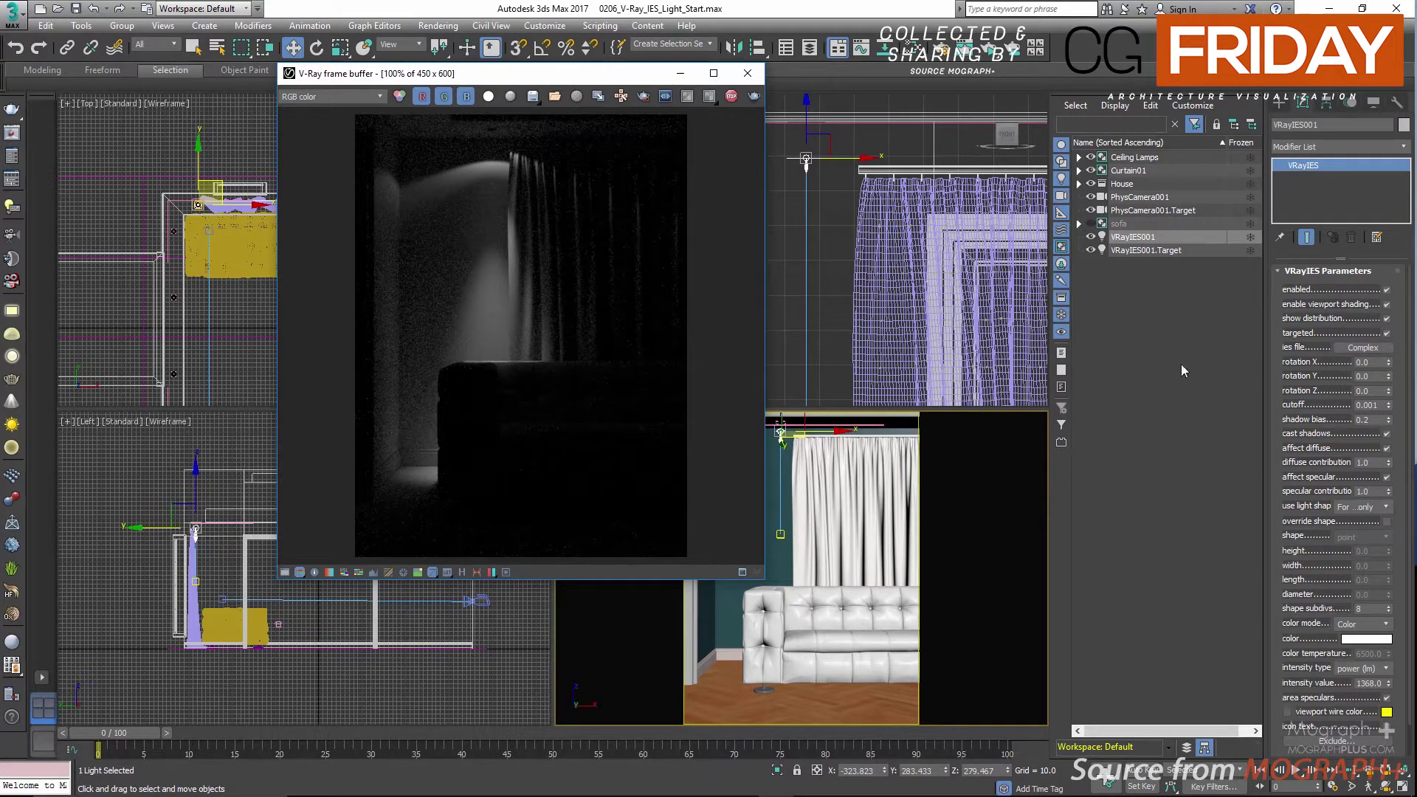
pyautogui.moveTo(583, 73); pyautogui.dragTo(401, 77)
# Step: Try moving the IES light's target along X in the Front view, toward the side wall and across the curtain, and undo both moves
pyautogui.scroll(4, 758, 234)
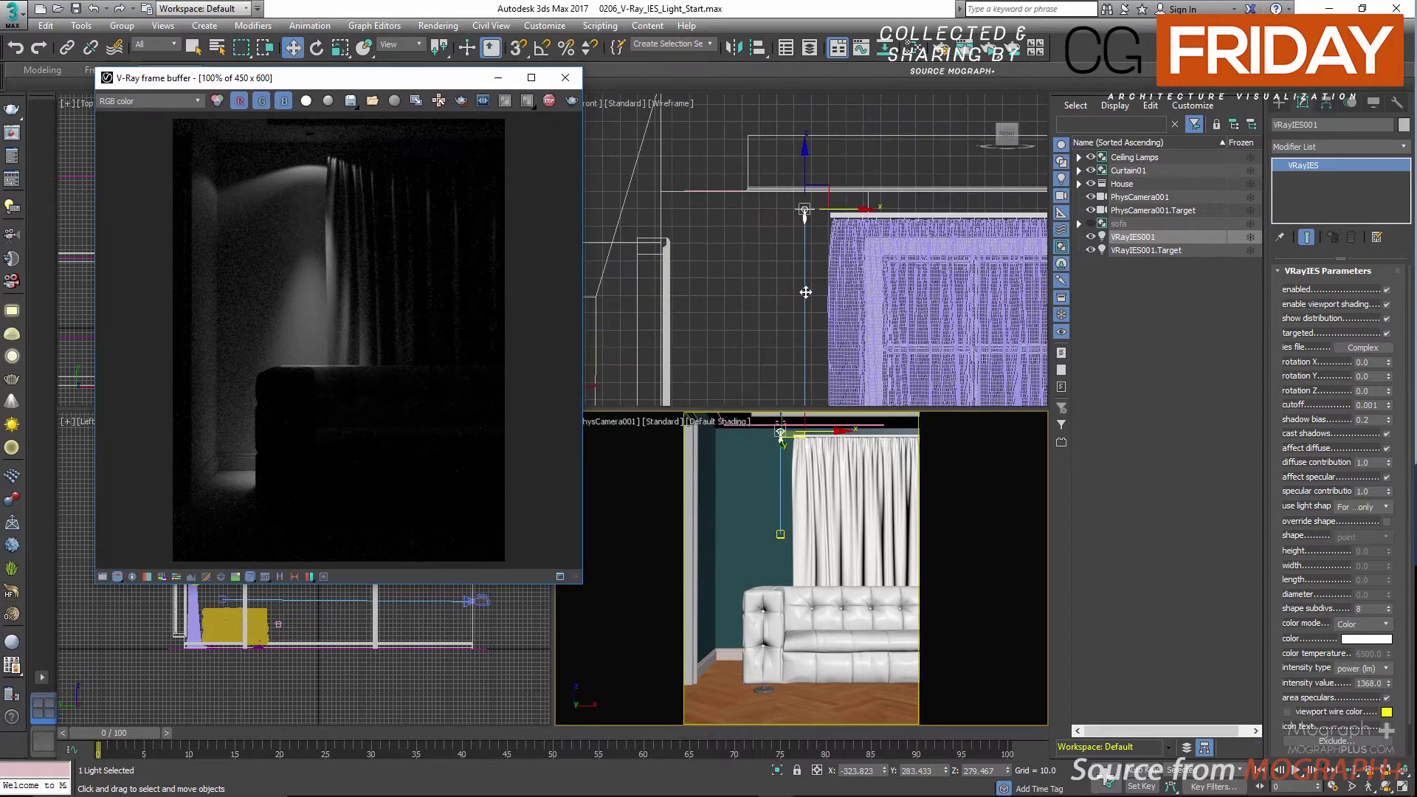
pyautogui.click(760, 311)
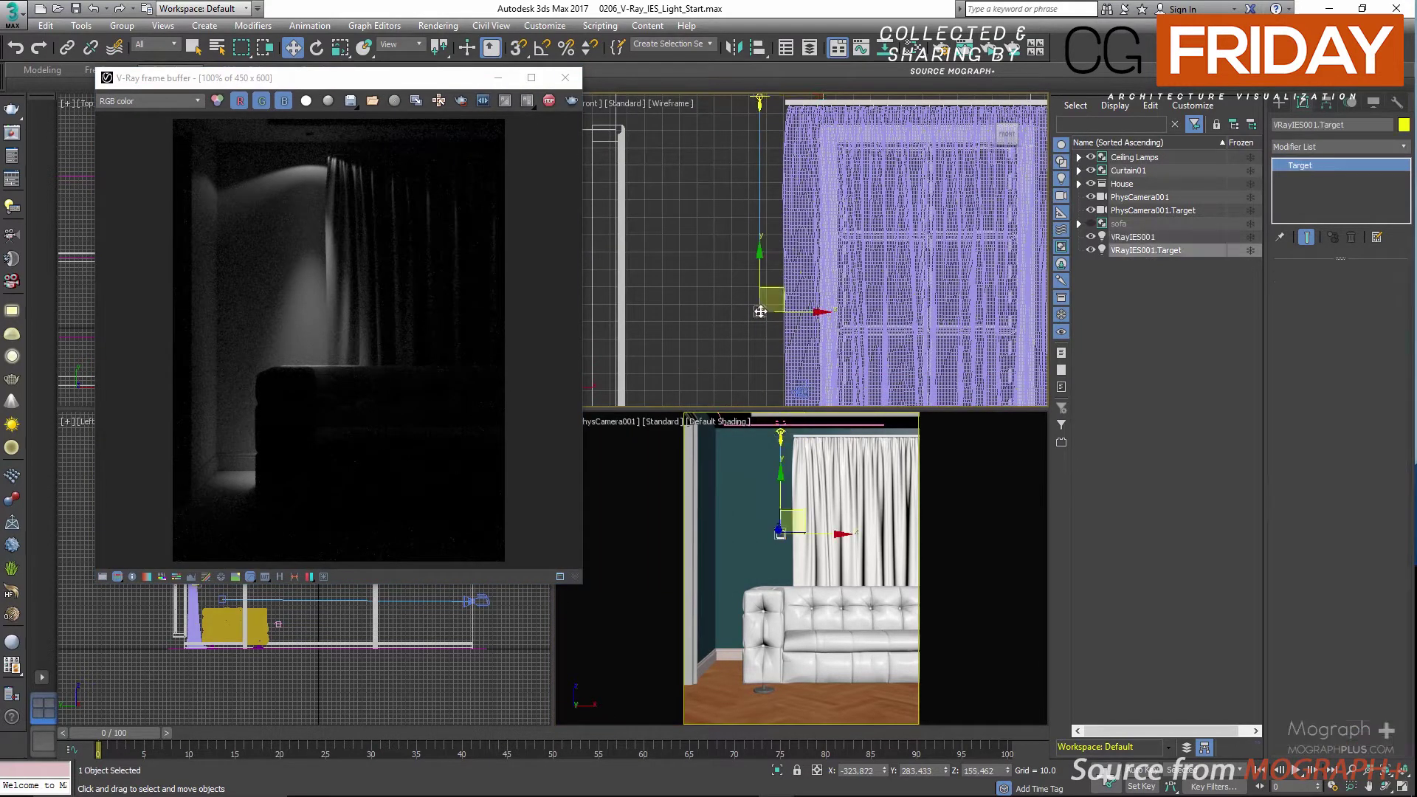
pyautogui.scroll(-2, 760, 314)
pyautogui.moveTo(799, 314); pyautogui.dragTo(717, 312)
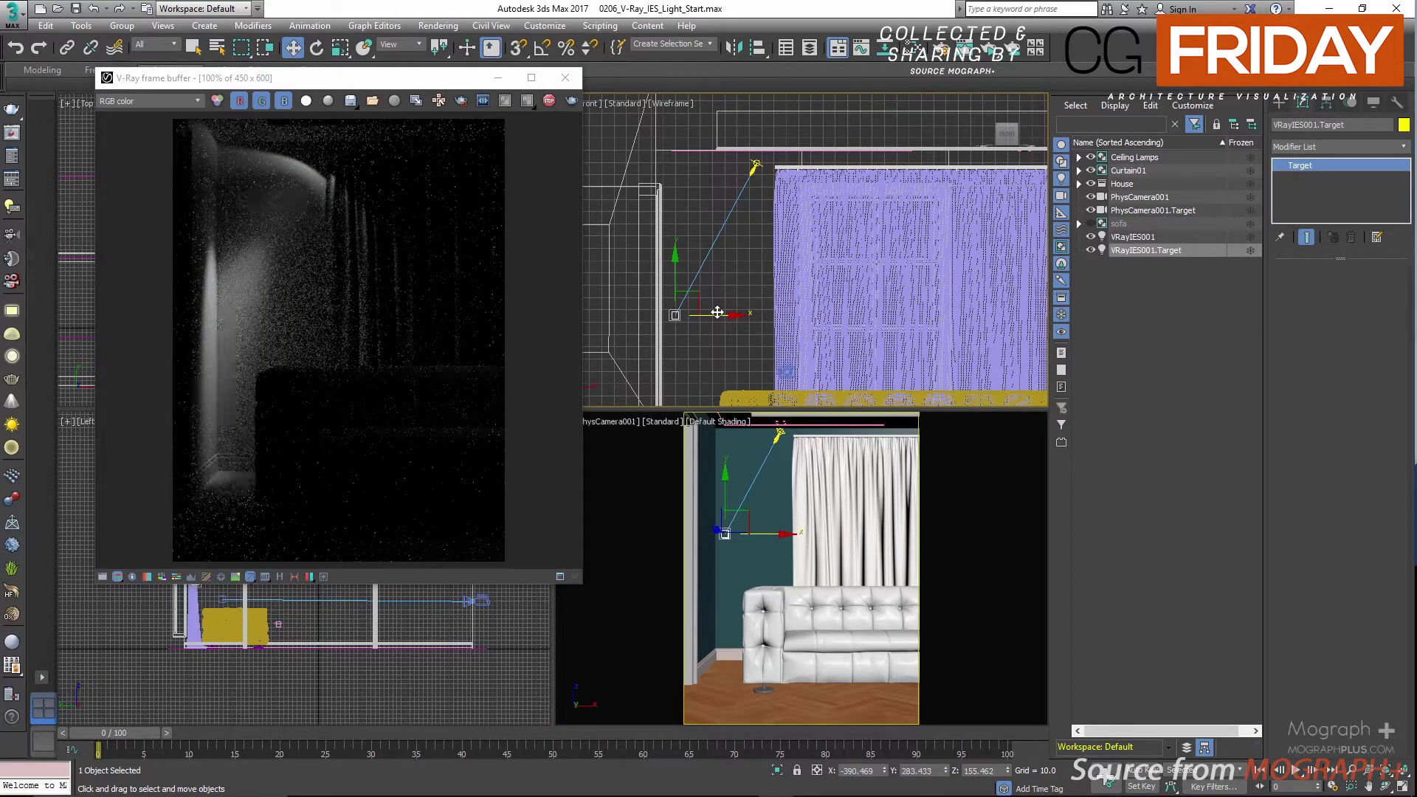
pyautogui.moveTo(717, 312); pyautogui.dragTo(910, 310)
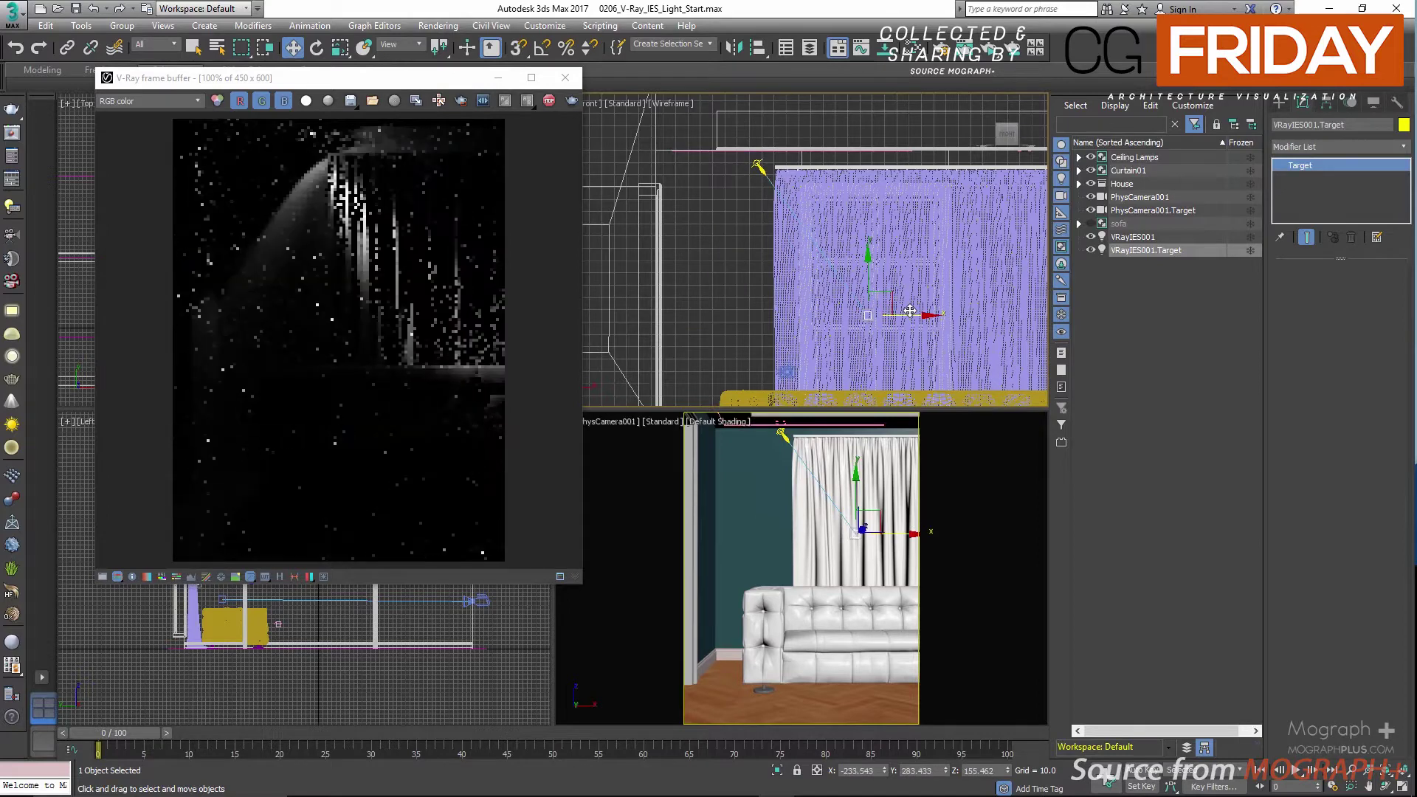
pyautogui.hotkey('ctrl', 'z')
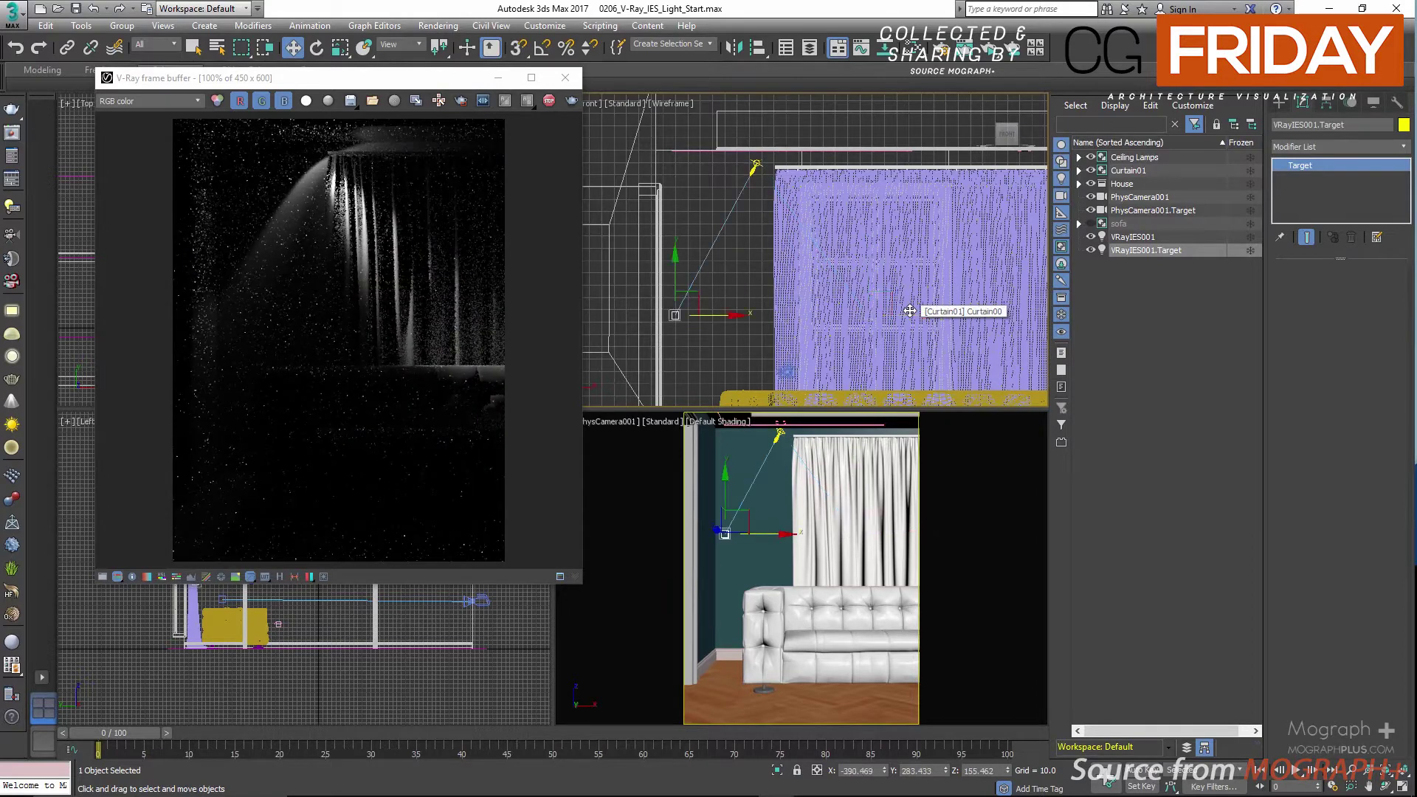
pyautogui.hotkey('ctrl', 'z')
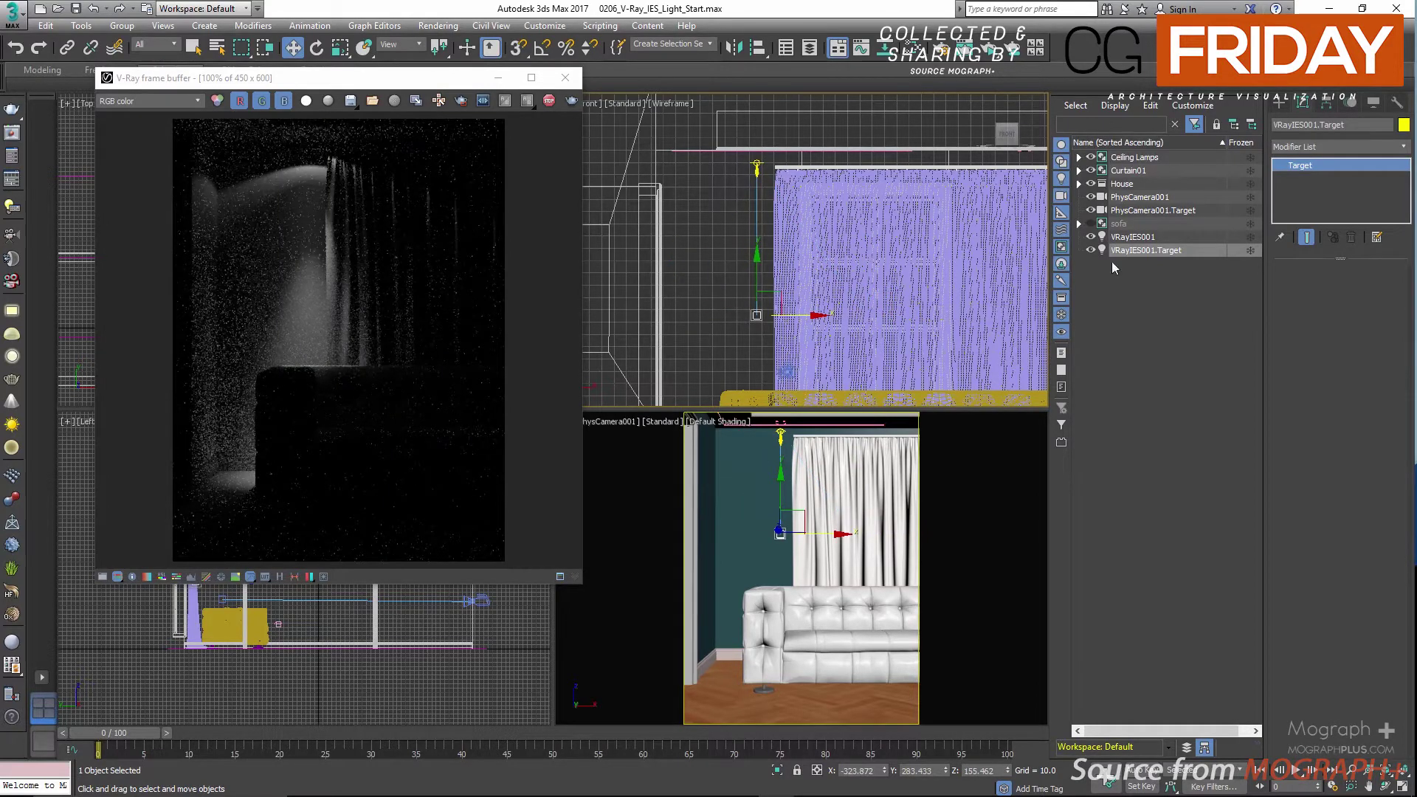
# Step: Select the VRayIES001 light and switch it off and on again to test its effect in the interactive render
pyautogui.click(1132, 237)
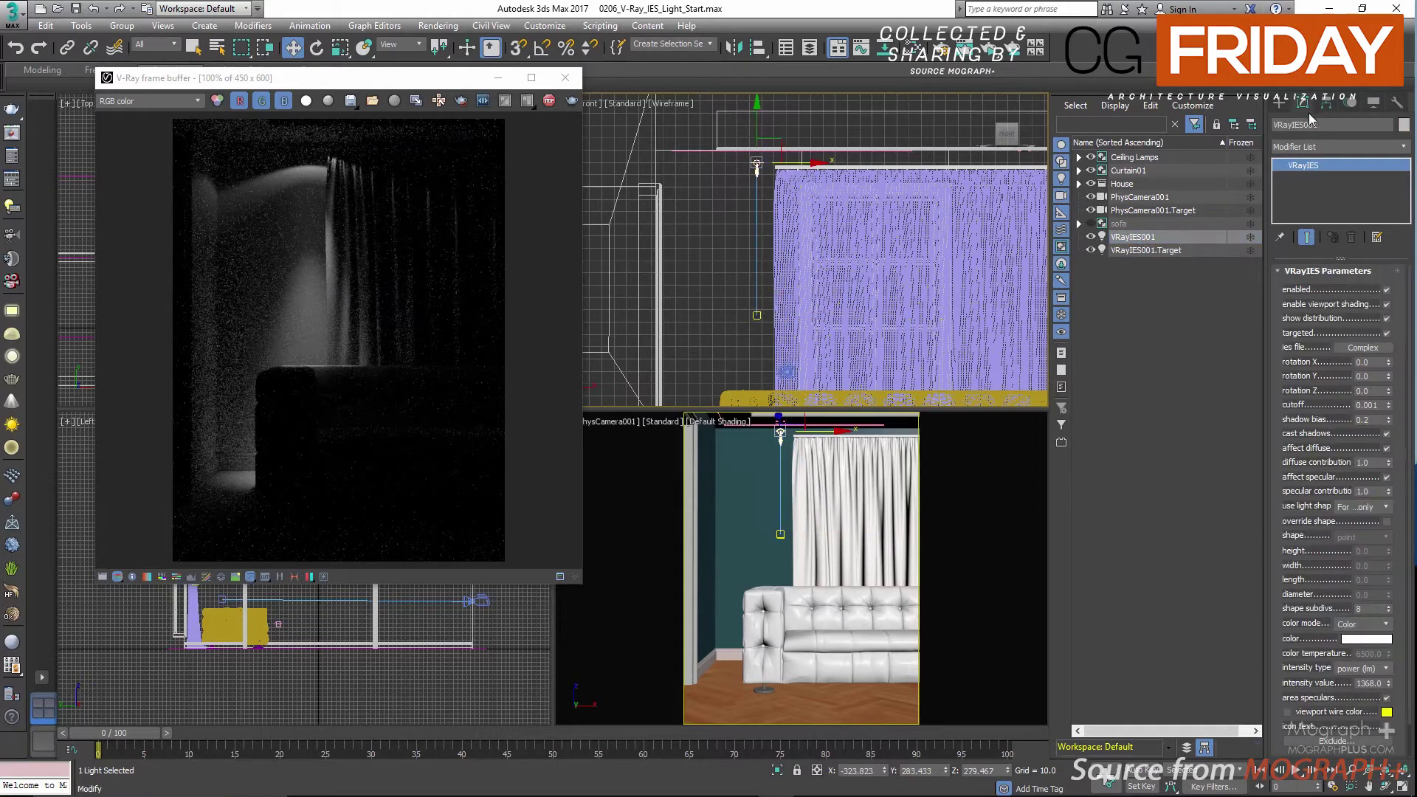
pyautogui.click(1385, 290)
pyautogui.click(1385, 290)
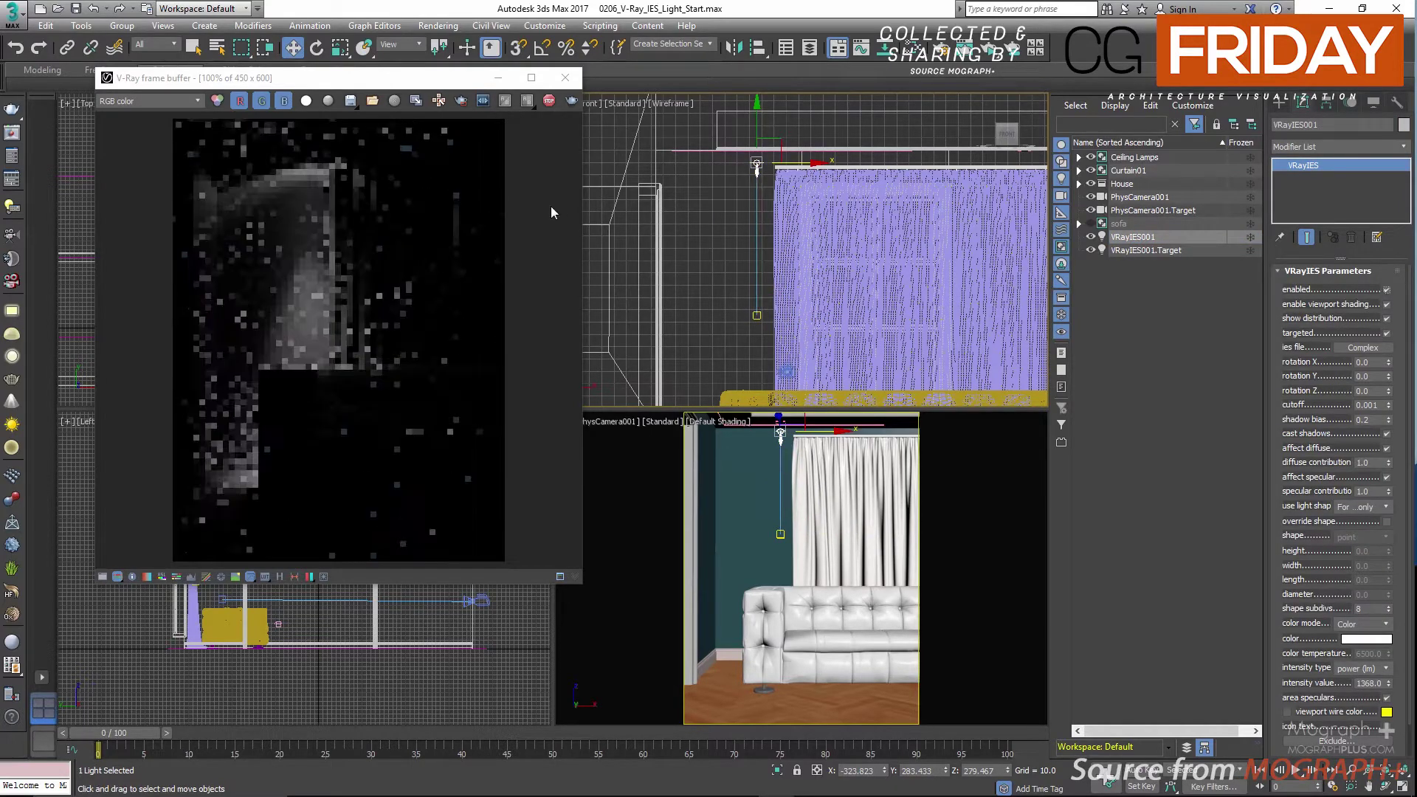
# Step: Check the IES light's display options and the viewport quality choices of the camera view alongside the interactive render
pyautogui.moveTo(413, 82); pyautogui.dragTo(808, 129)
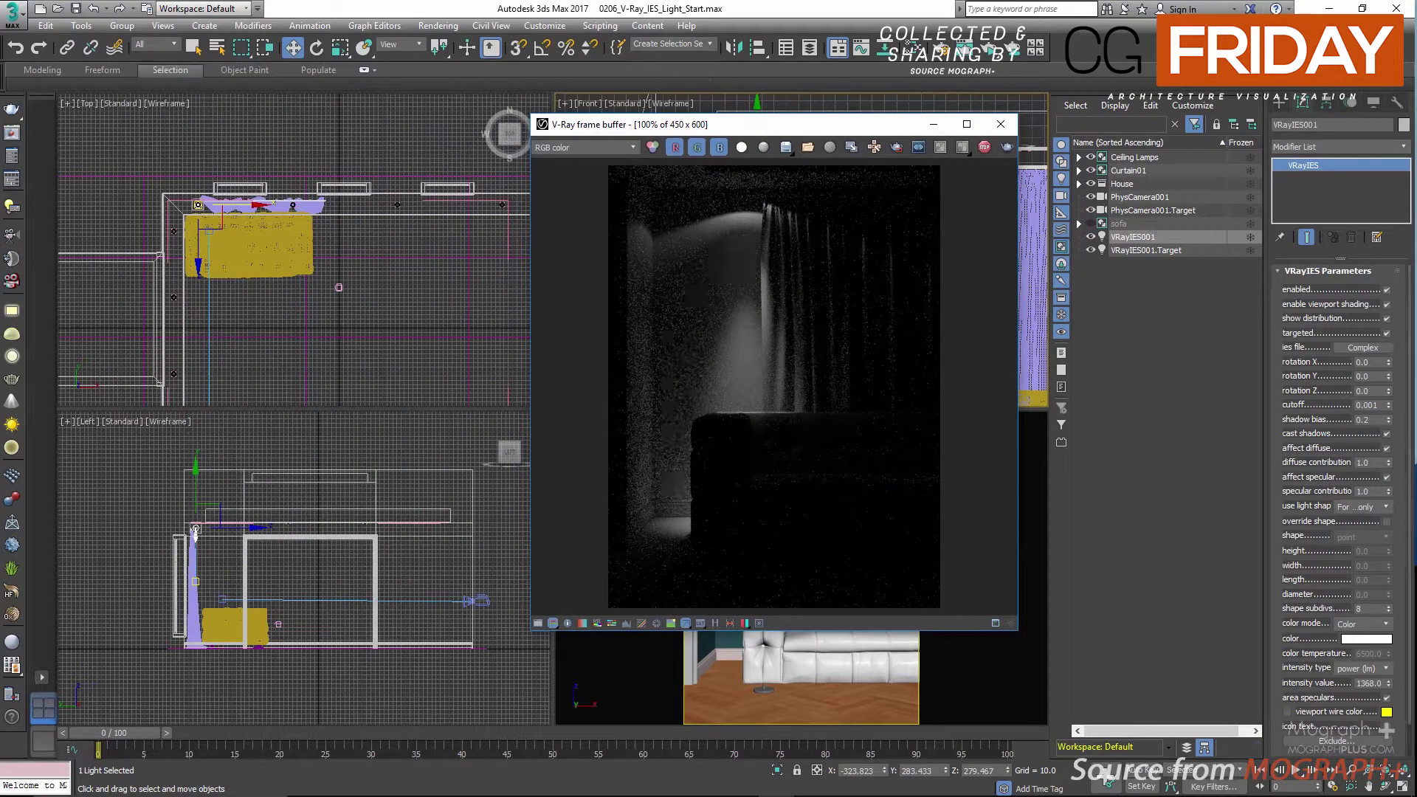
pyautogui.click(1386, 318)
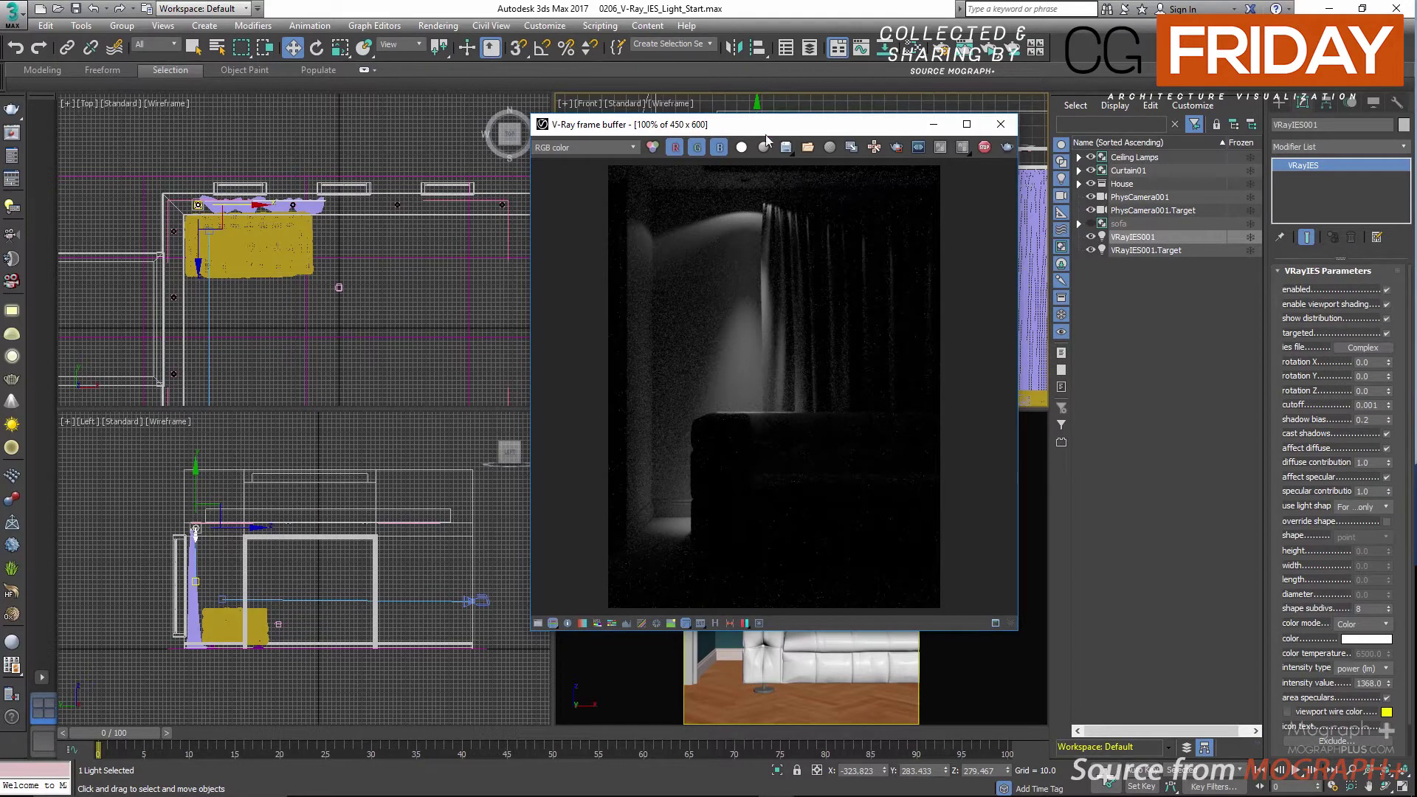
pyautogui.moveTo(766, 133); pyautogui.dragTo(287, 168)
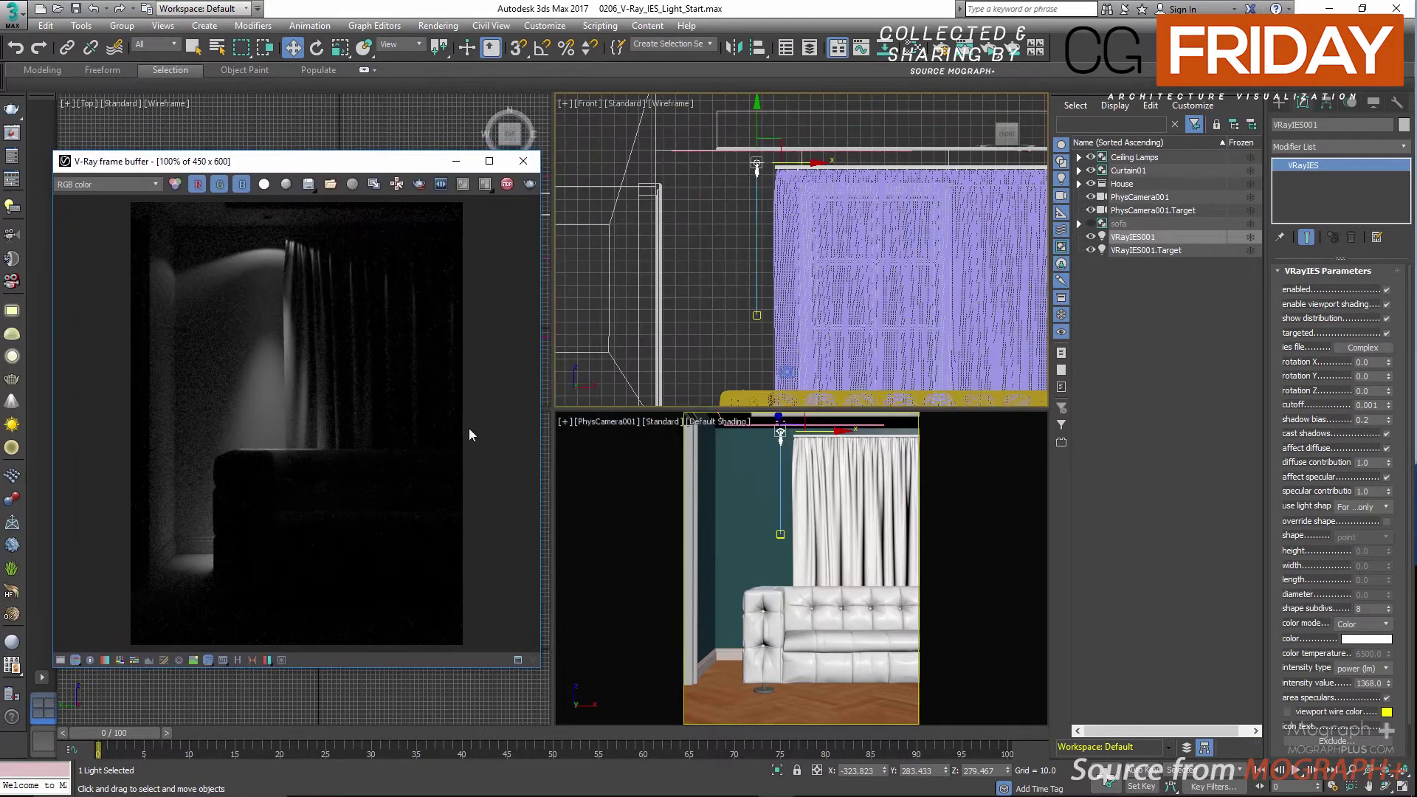
pyautogui.click(664, 421)
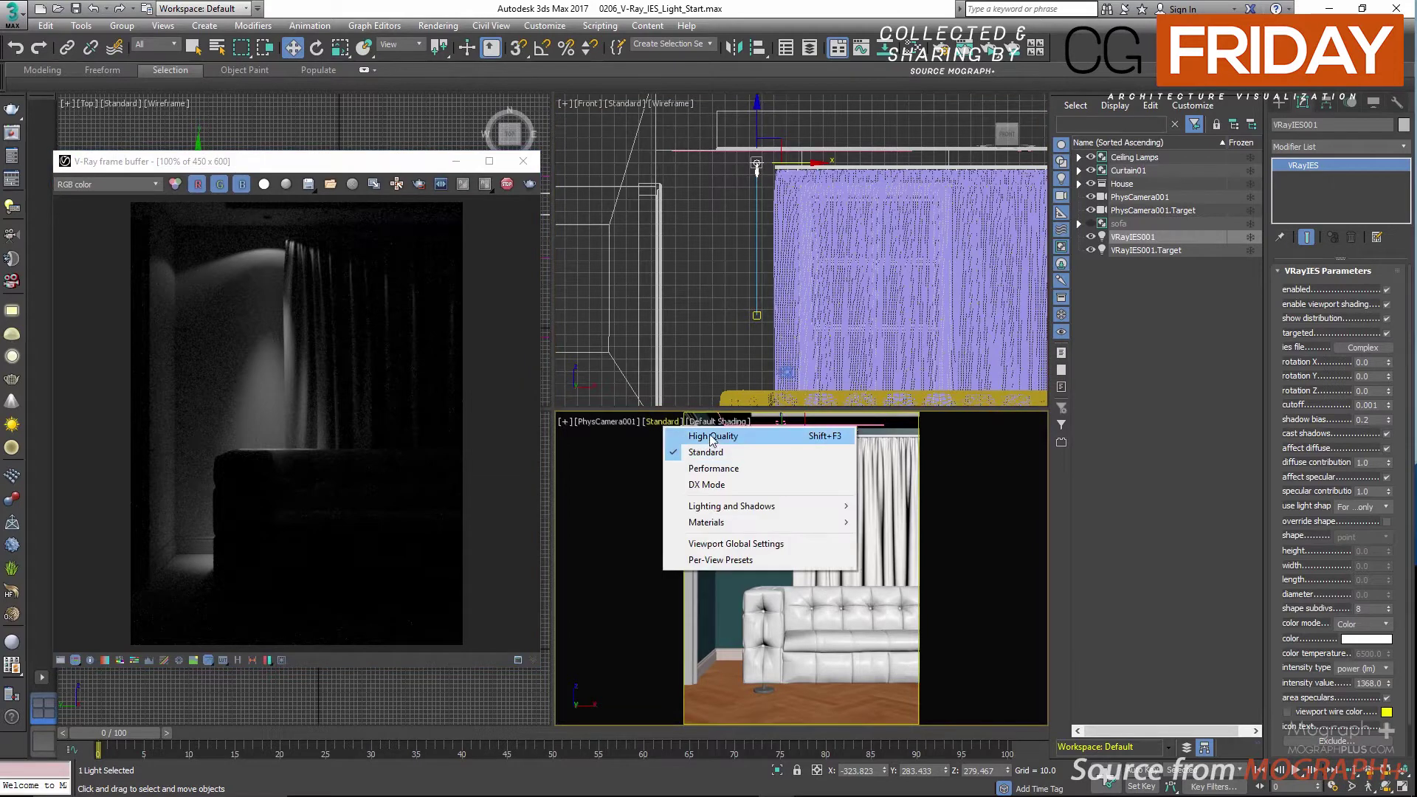
pyautogui.moveTo(353, 167)
pyautogui.mouseDown()
pyautogui.moveTo(728, 169)
pyautogui.moveTo(485, 154)
pyautogui.mouseUp()
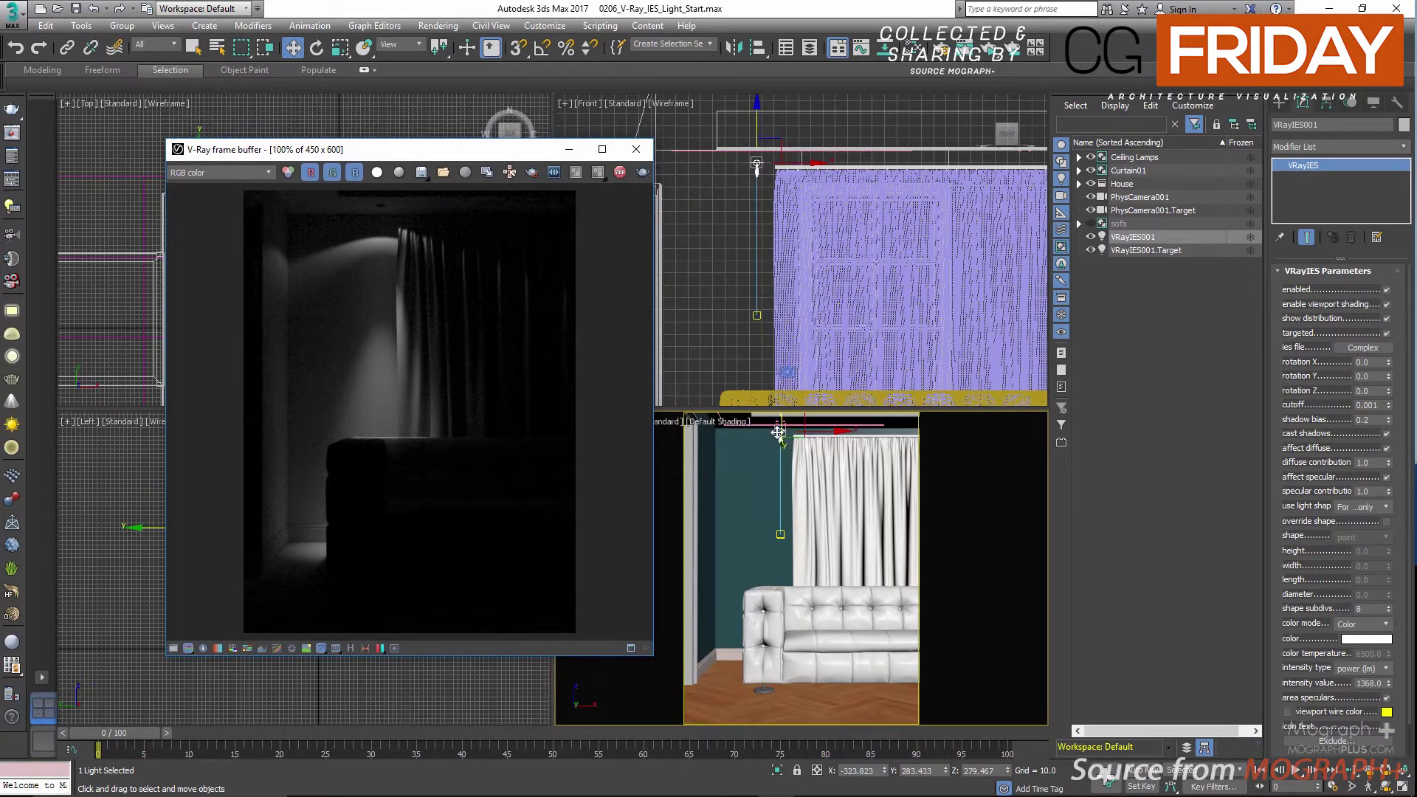
# Step: Test the IES light's show distribution option while viewing the light closely in the Front view, leaving the option enabled
pyautogui.scroll(2, 745, 150)
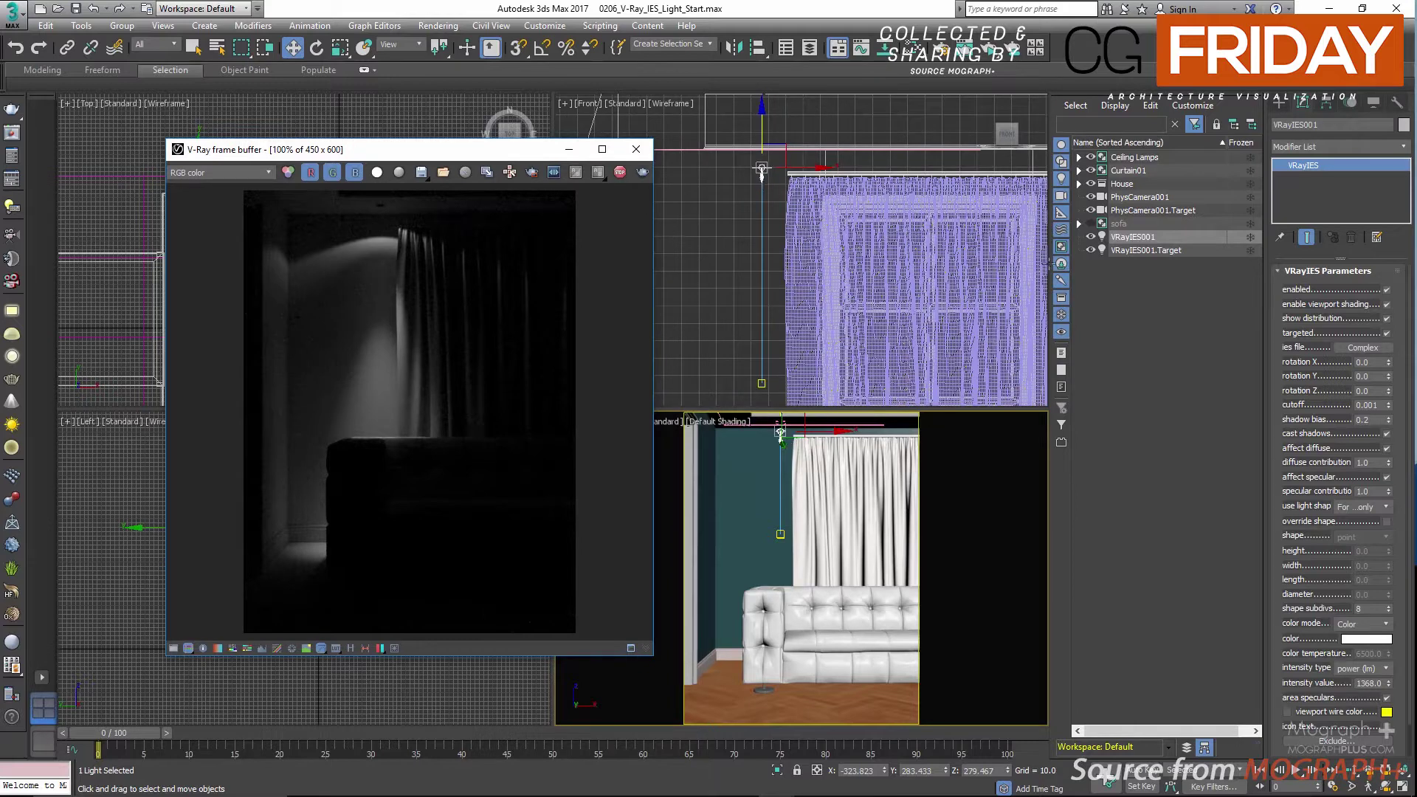
pyautogui.click(1386, 319)
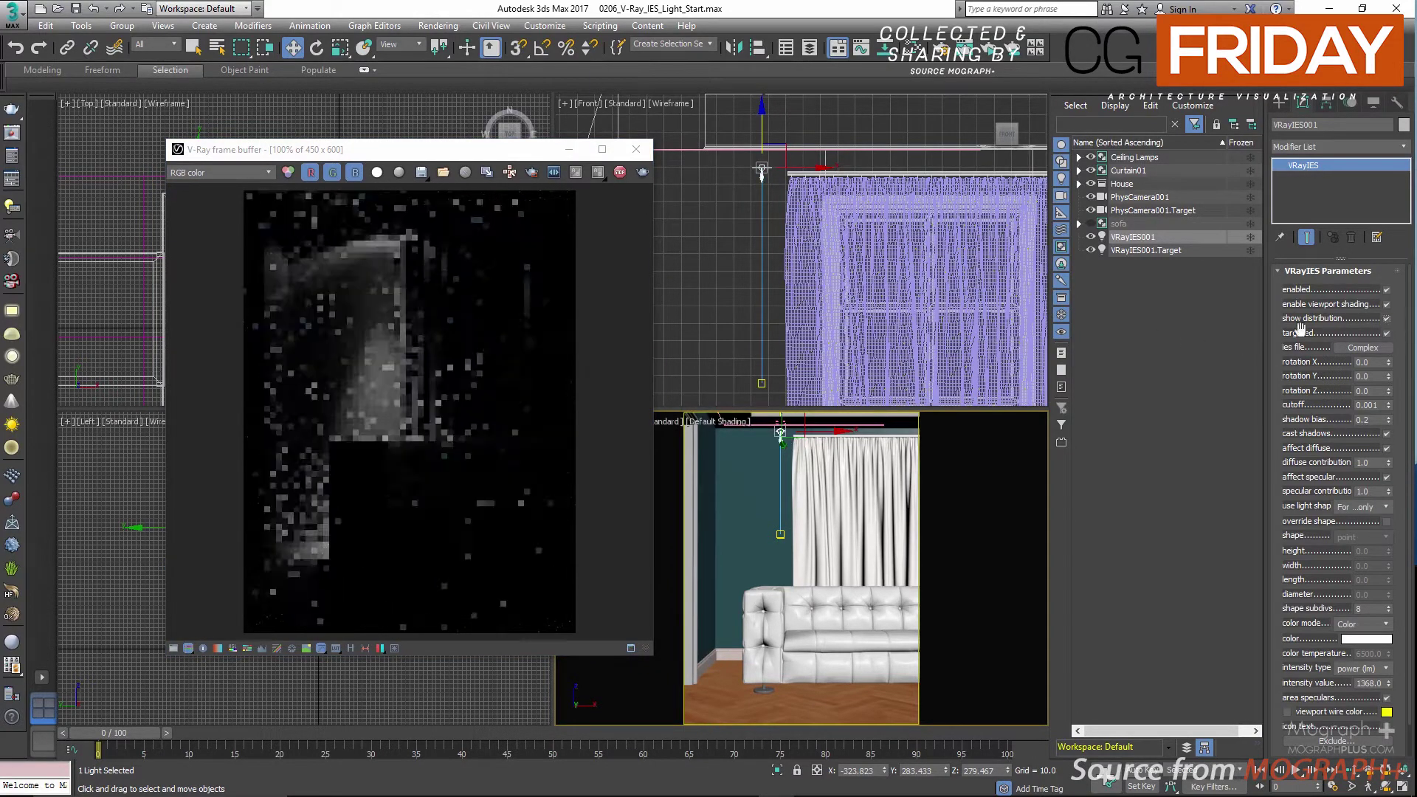
pyautogui.moveTo(554, 147); pyautogui.dragTo(527, 157)
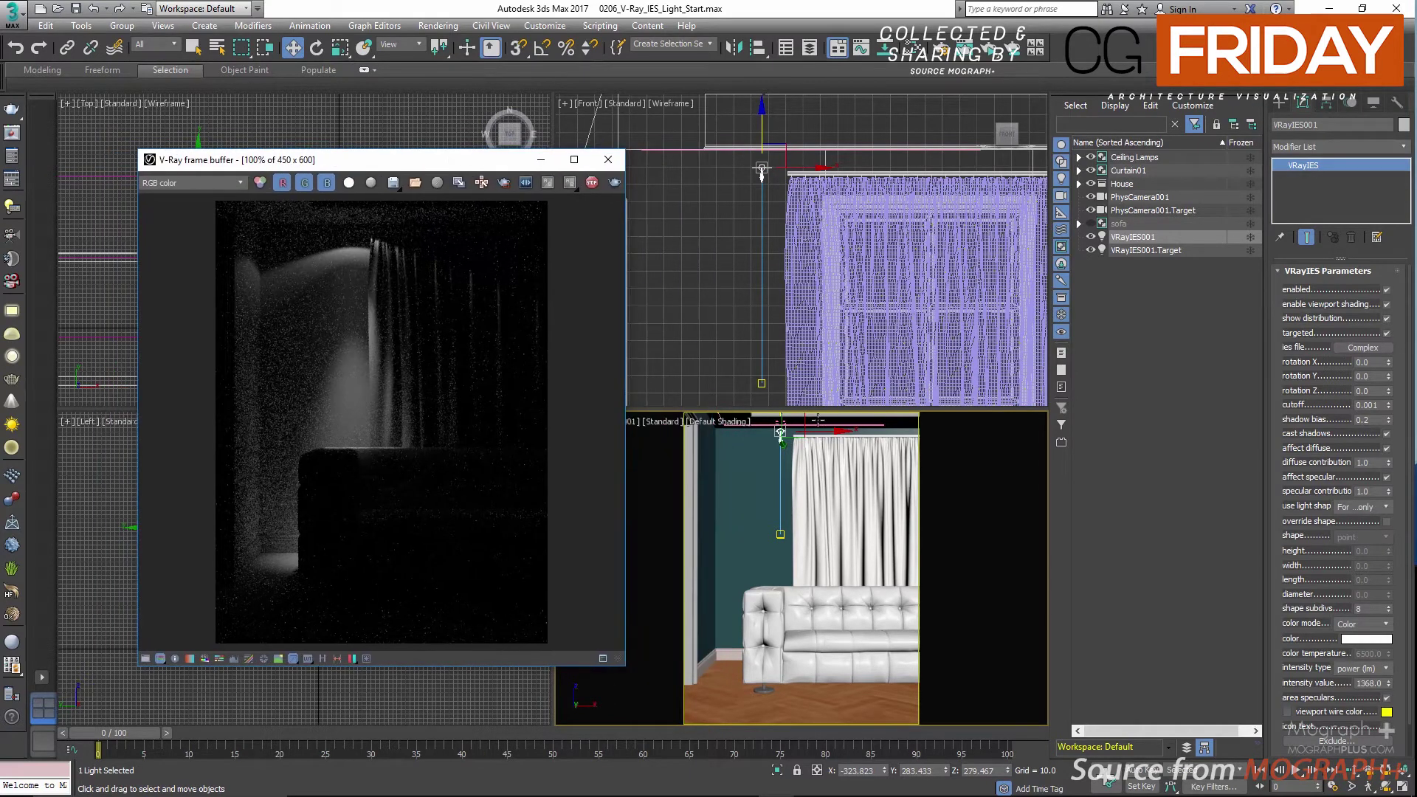
# Step: Select the IES light's target, reselect VRayIES001, and move the frame buffer over the Front and camera views
pyautogui.click(760, 381)
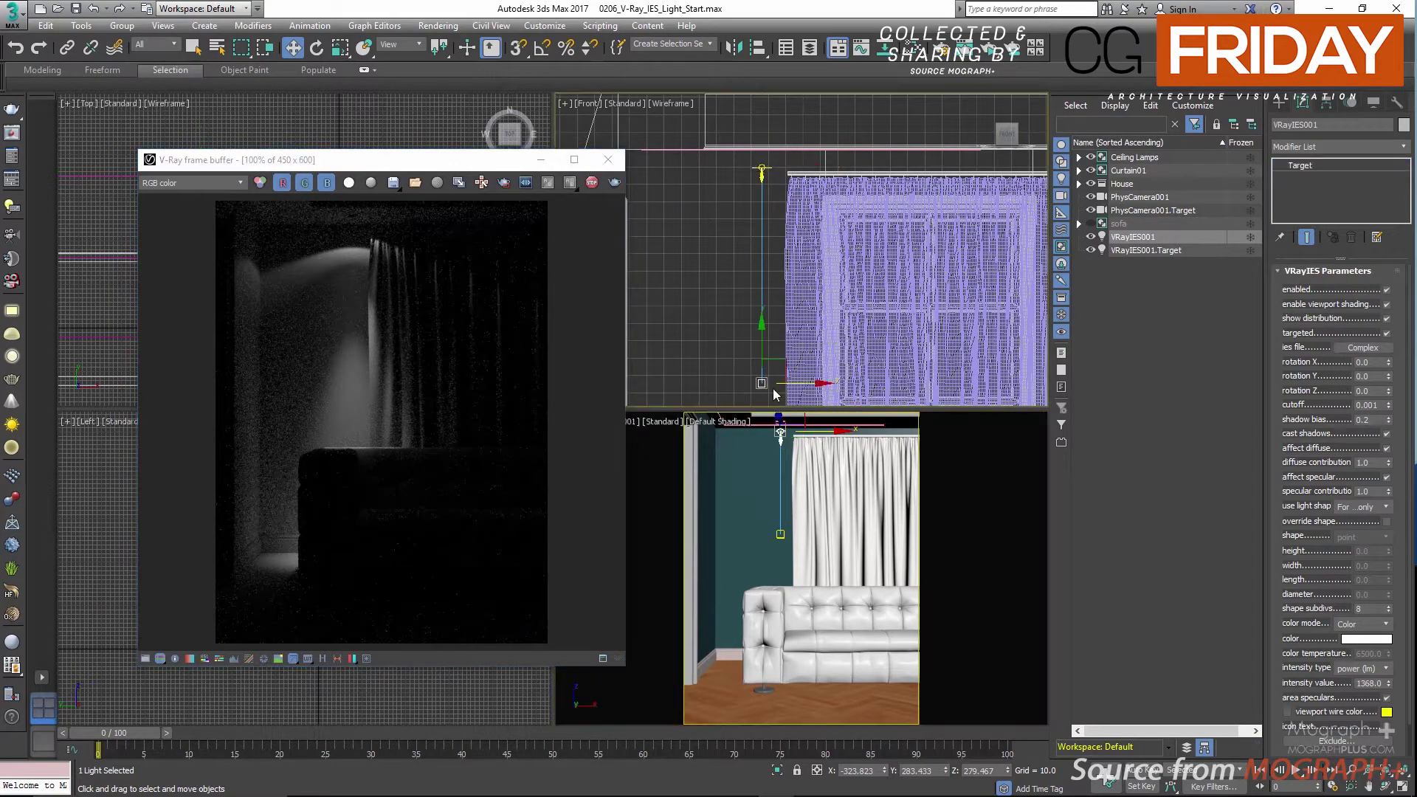
pyautogui.click(1136, 237)
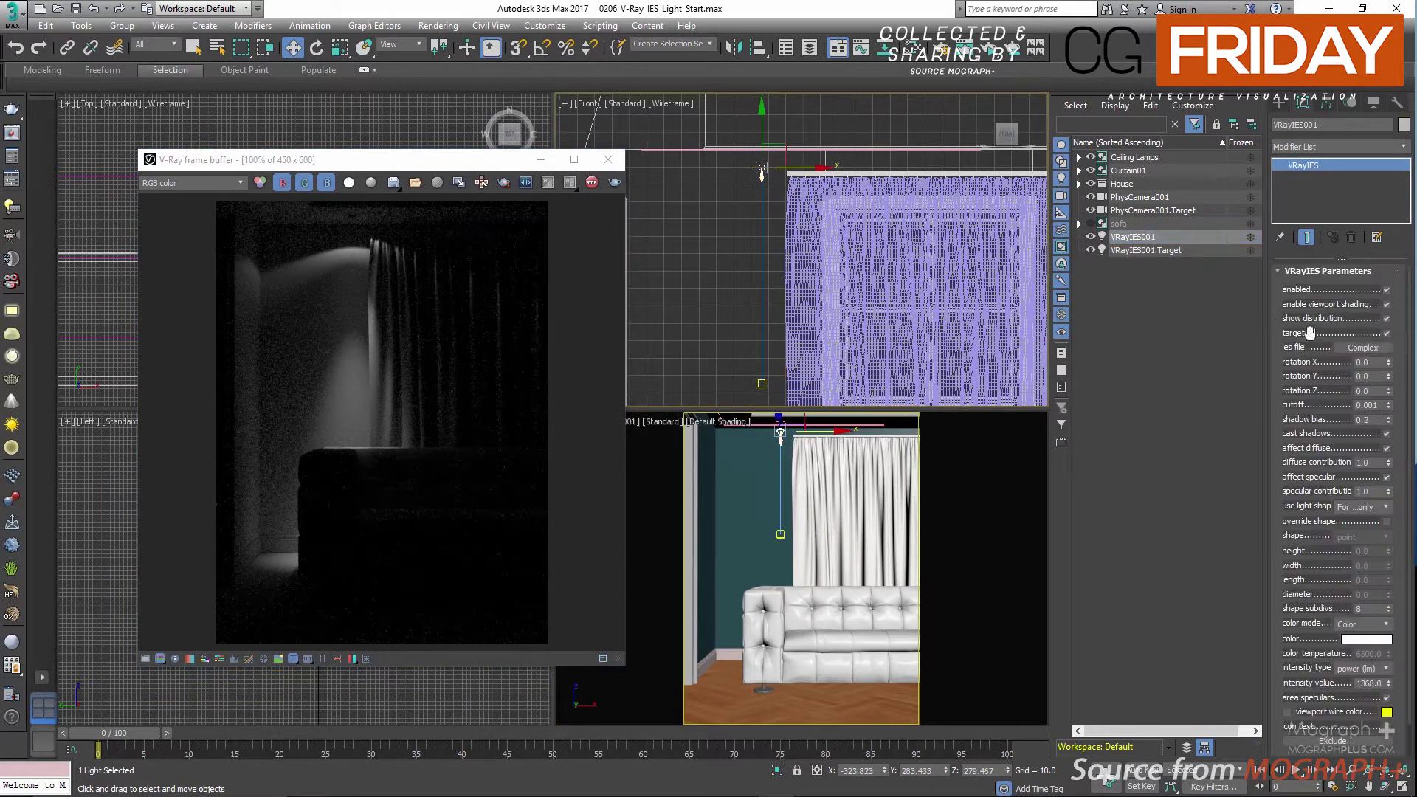
pyautogui.click(1355, 348)
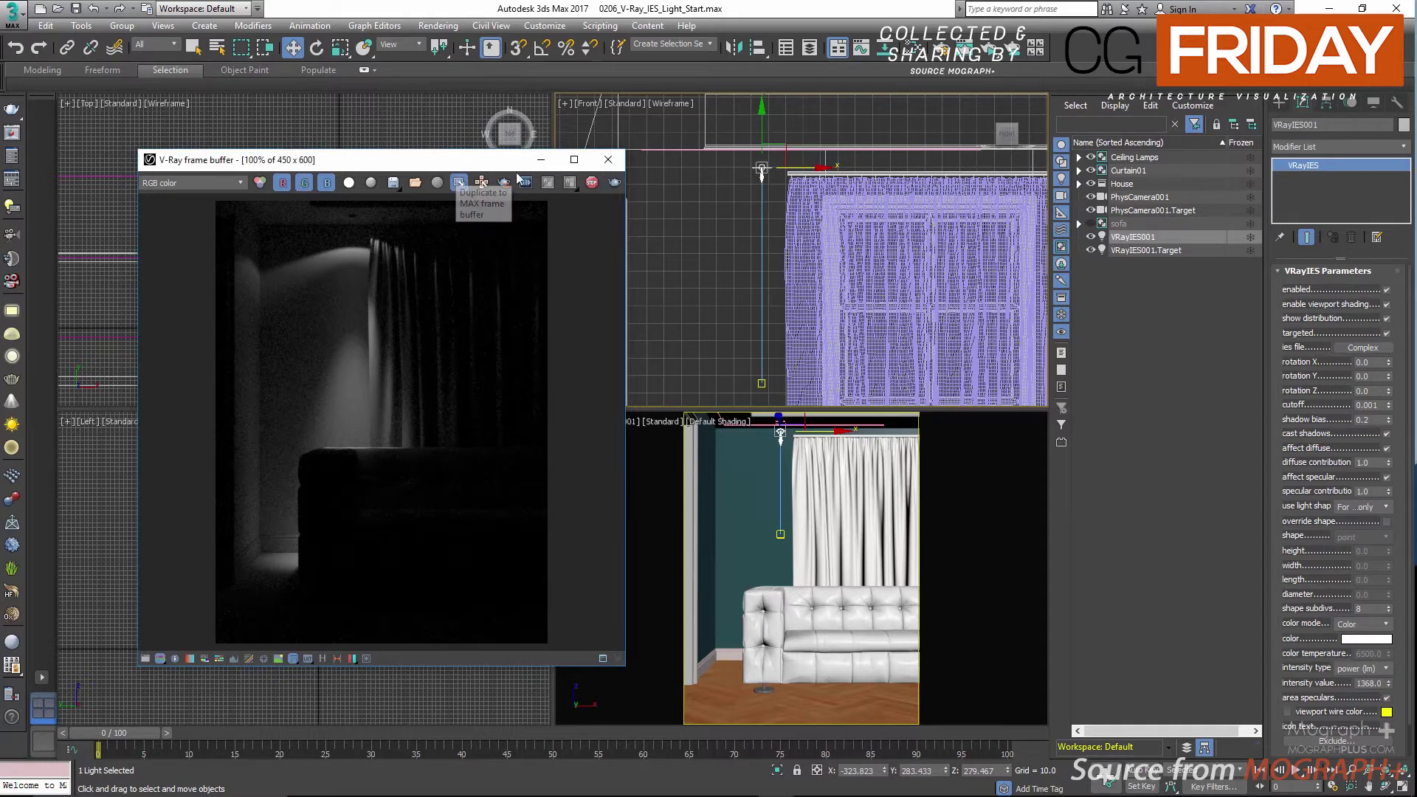
pyautogui.moveTo(487, 173); pyautogui.dragTo(897, 192)
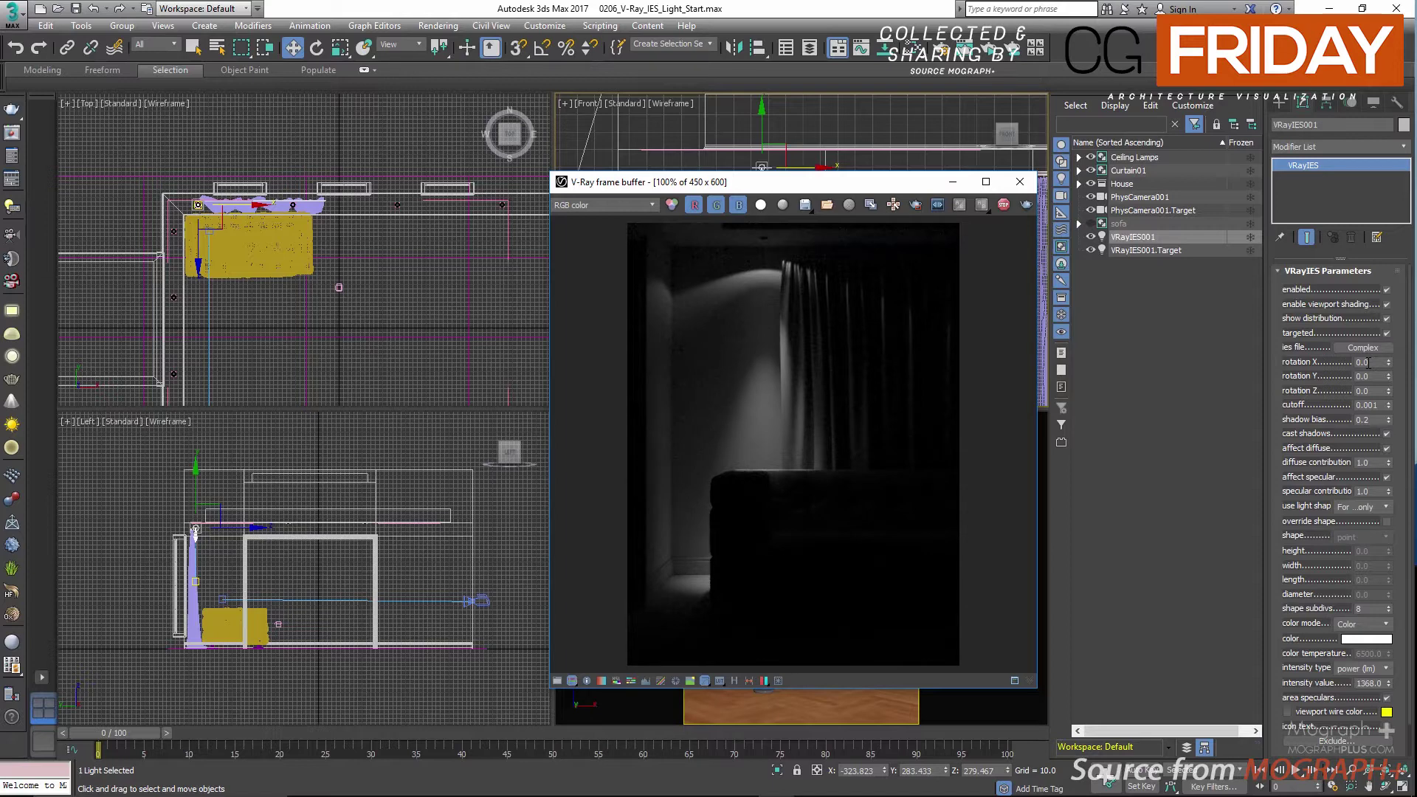
# Step: Test the IES light's rotation X at increasing positive values from 5 up to 45 in the interactive render
pyautogui.click(1368, 362)
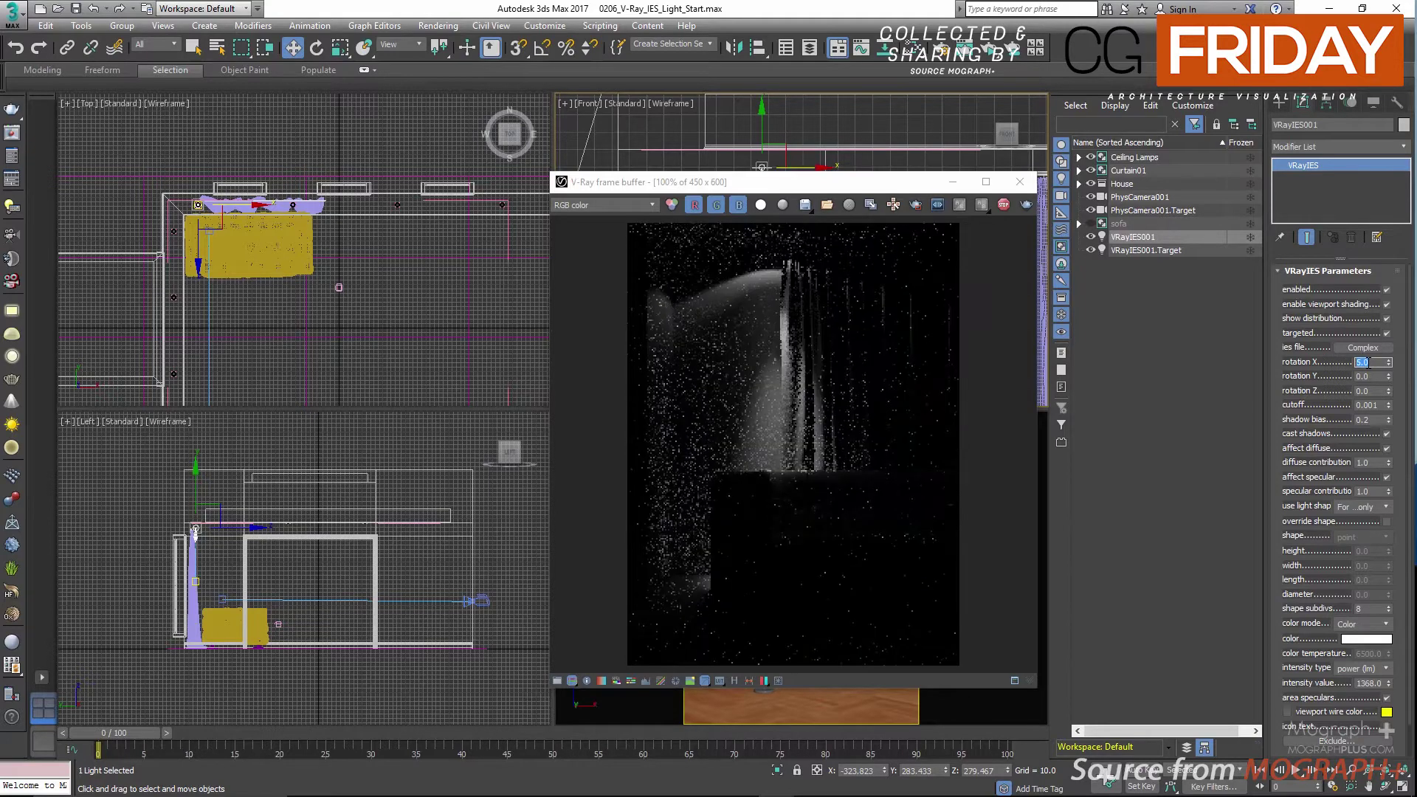
pyautogui.write('10')
pyautogui.press('Return')
pyautogui.write('2')
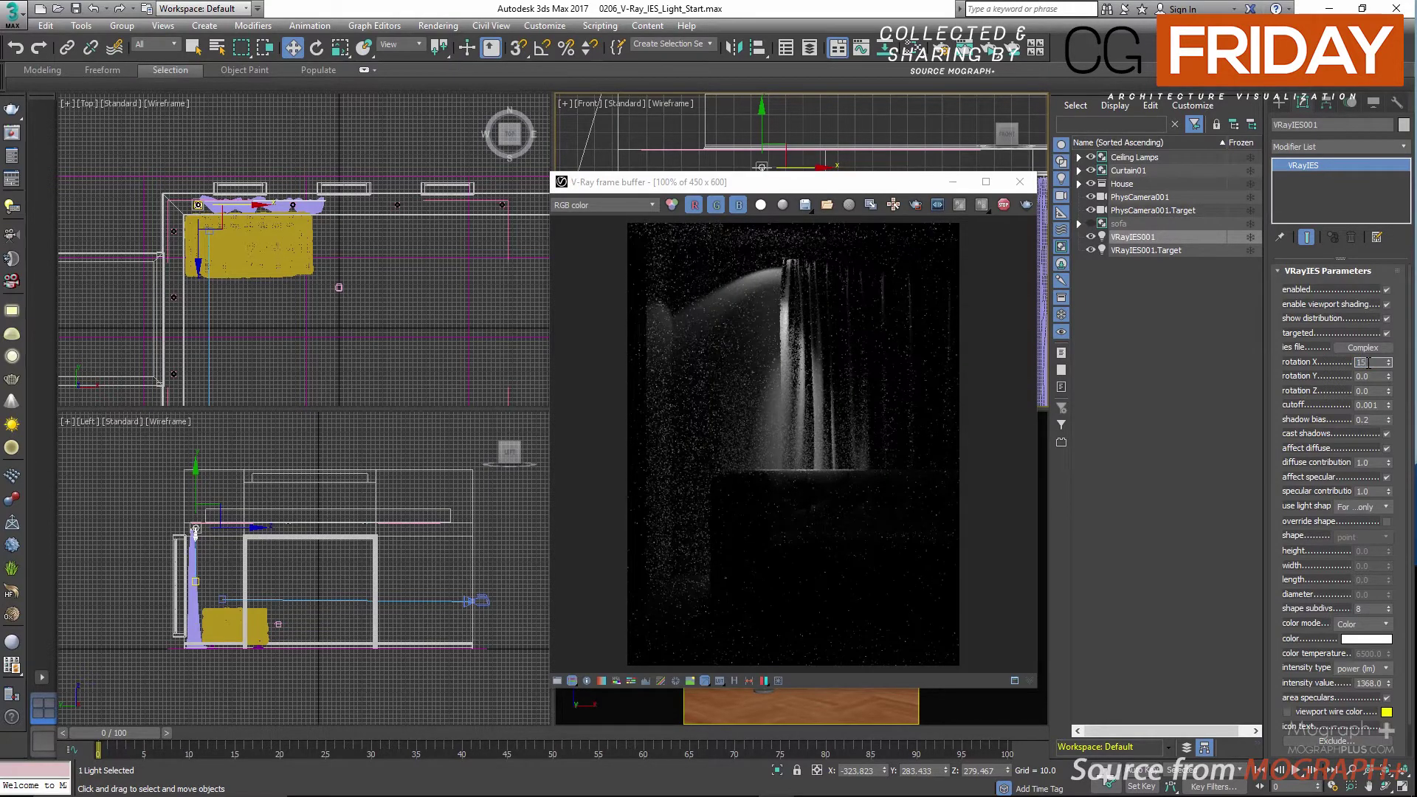
pyautogui.write('5')
pyautogui.press('Return')
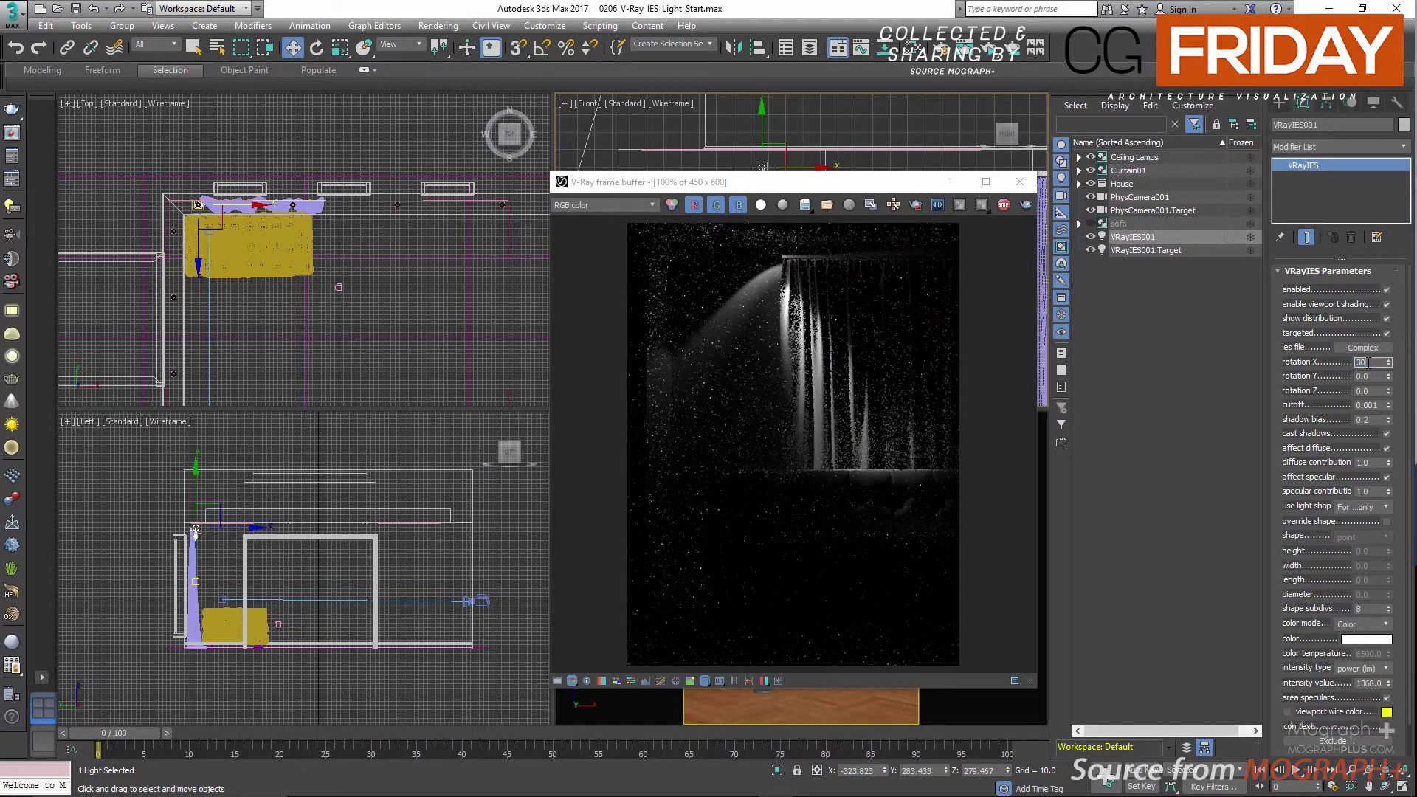
pyautogui.write('5')
pyautogui.write('5')
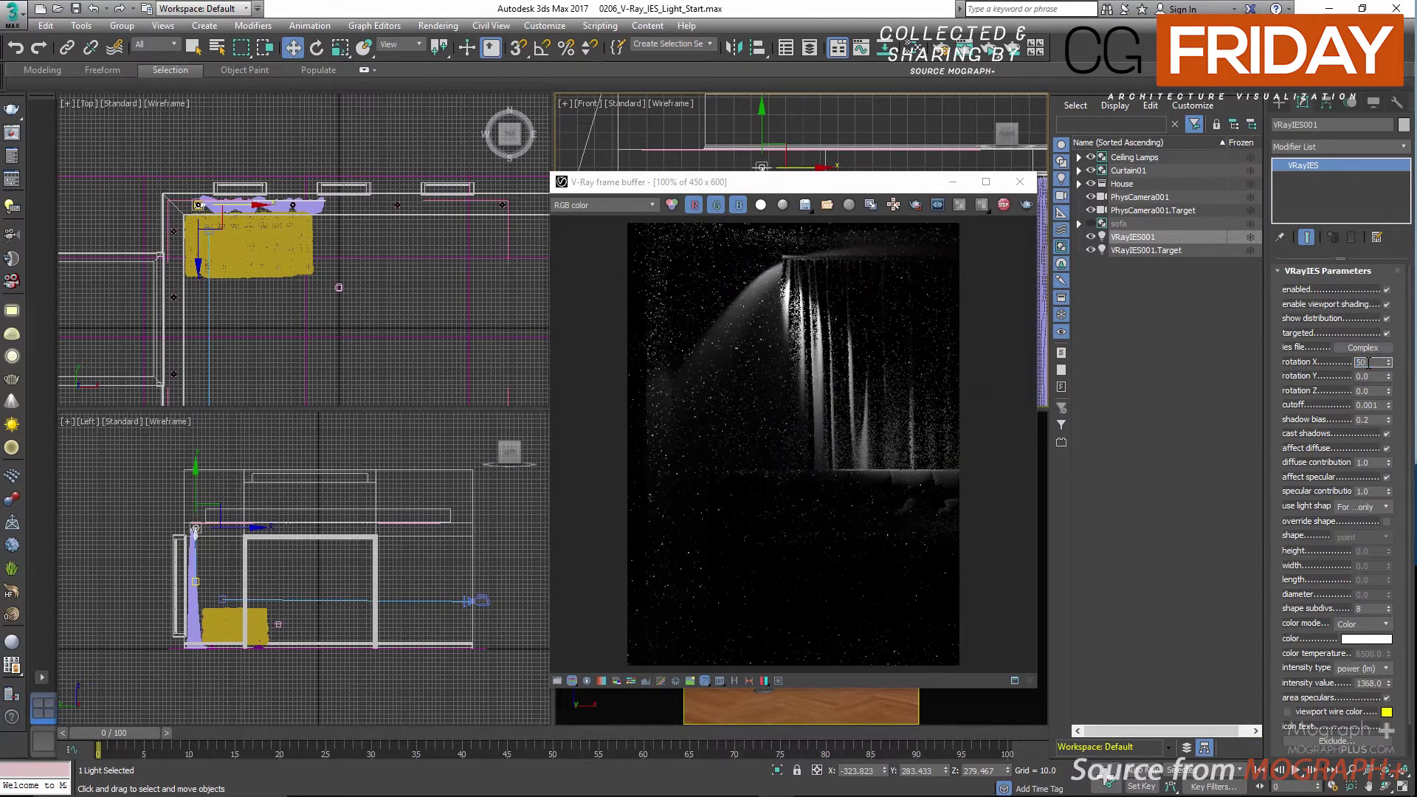
pyautogui.press('Return')
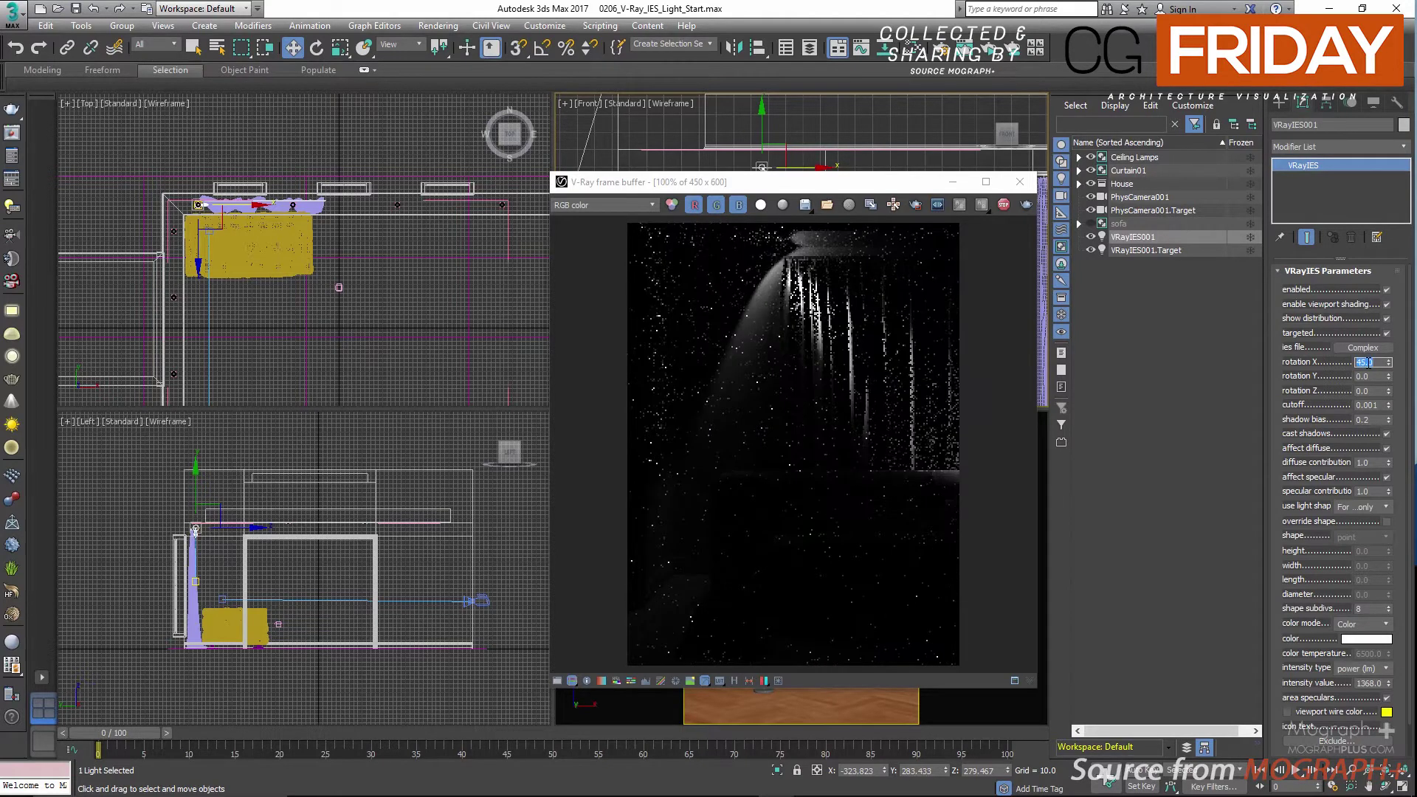
# Step: Try negative rotation X values of -10 and -25 on the IES light, and reset rotation X to 0
pyautogui.write('-1')
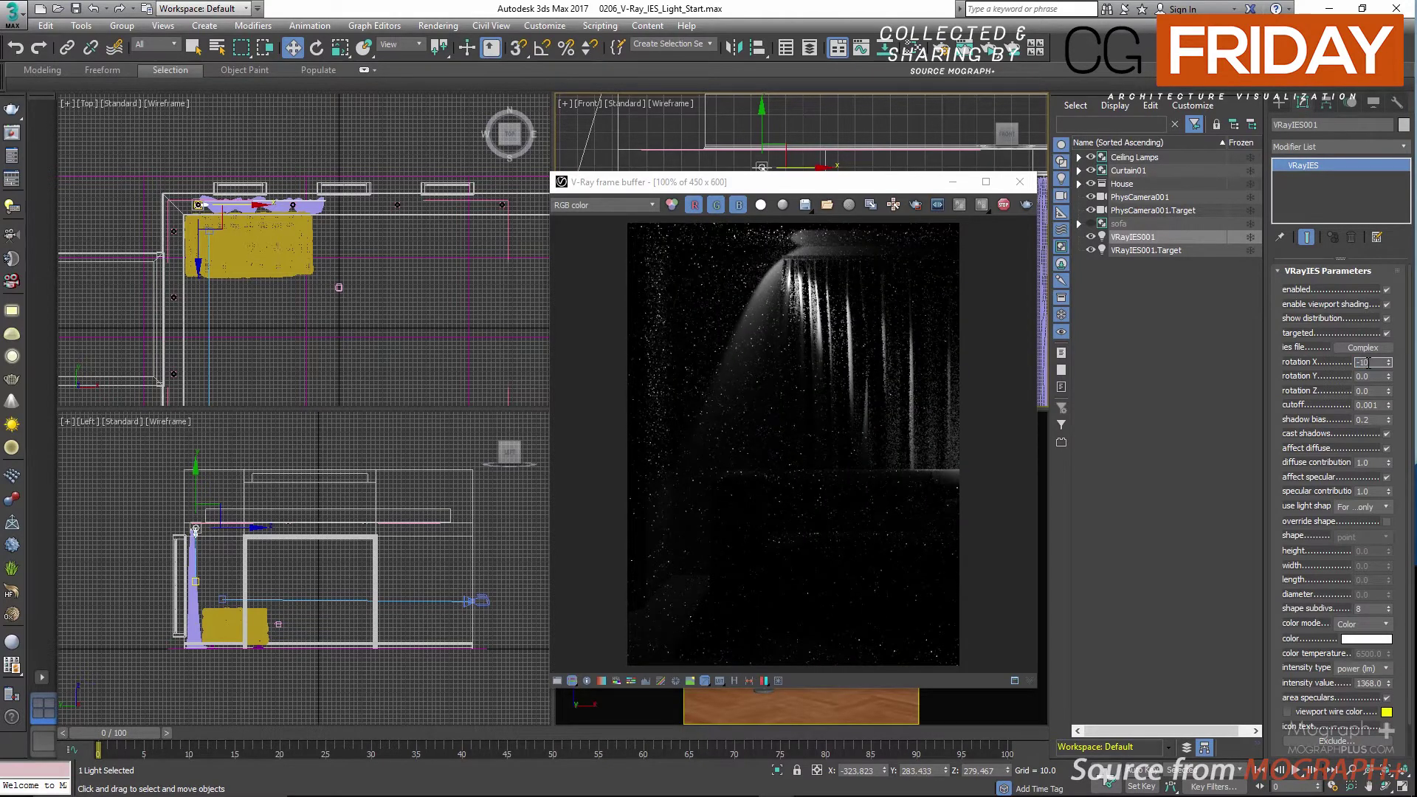
pyautogui.write('0')
pyautogui.press('Return')
pyautogui.write('-25')
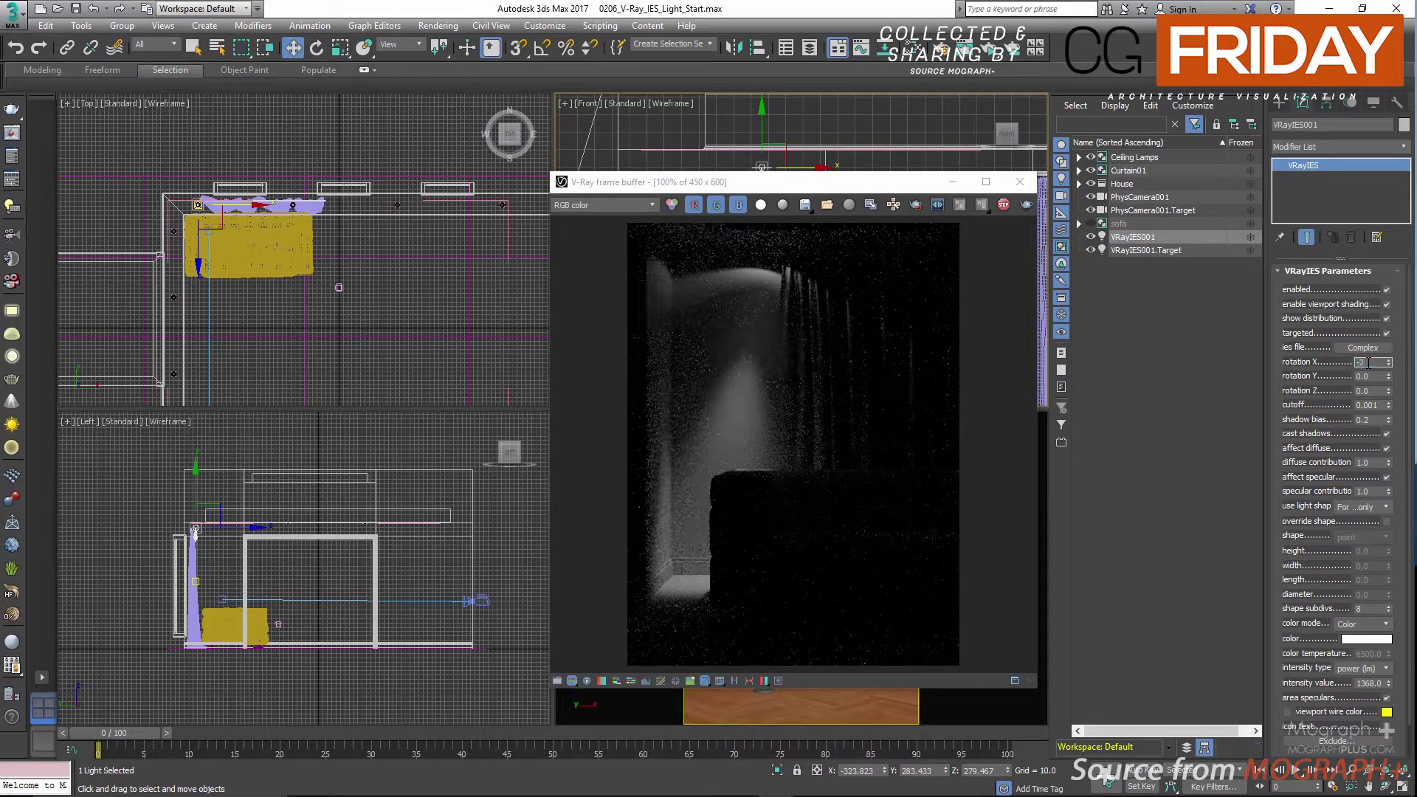
pyautogui.press('Return')
pyautogui.write('0')
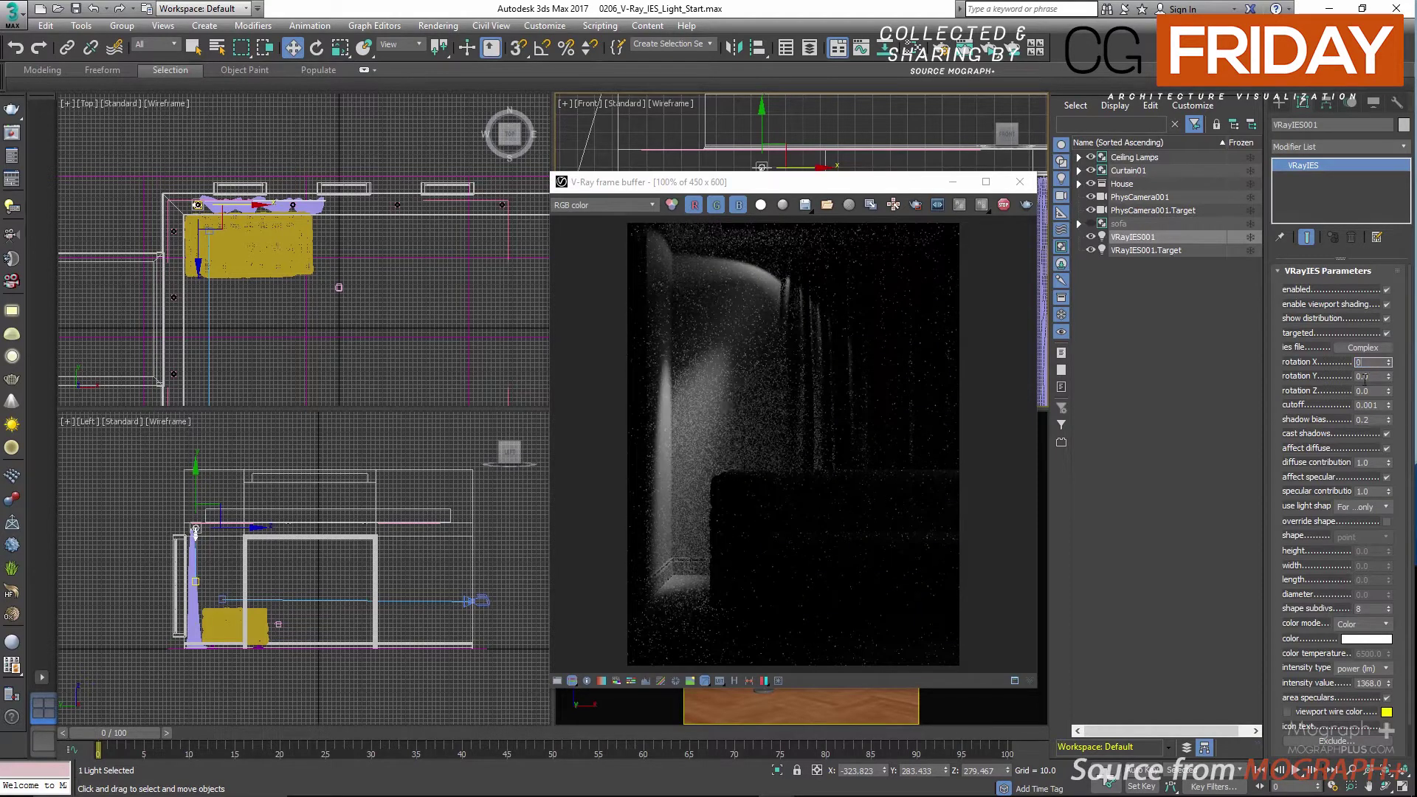
pyautogui.press('Tab')
# Step: Test the IES light's rotation Y at 10, 20 and -20 in the interactive render, and reset it to 0
pyautogui.write('10')
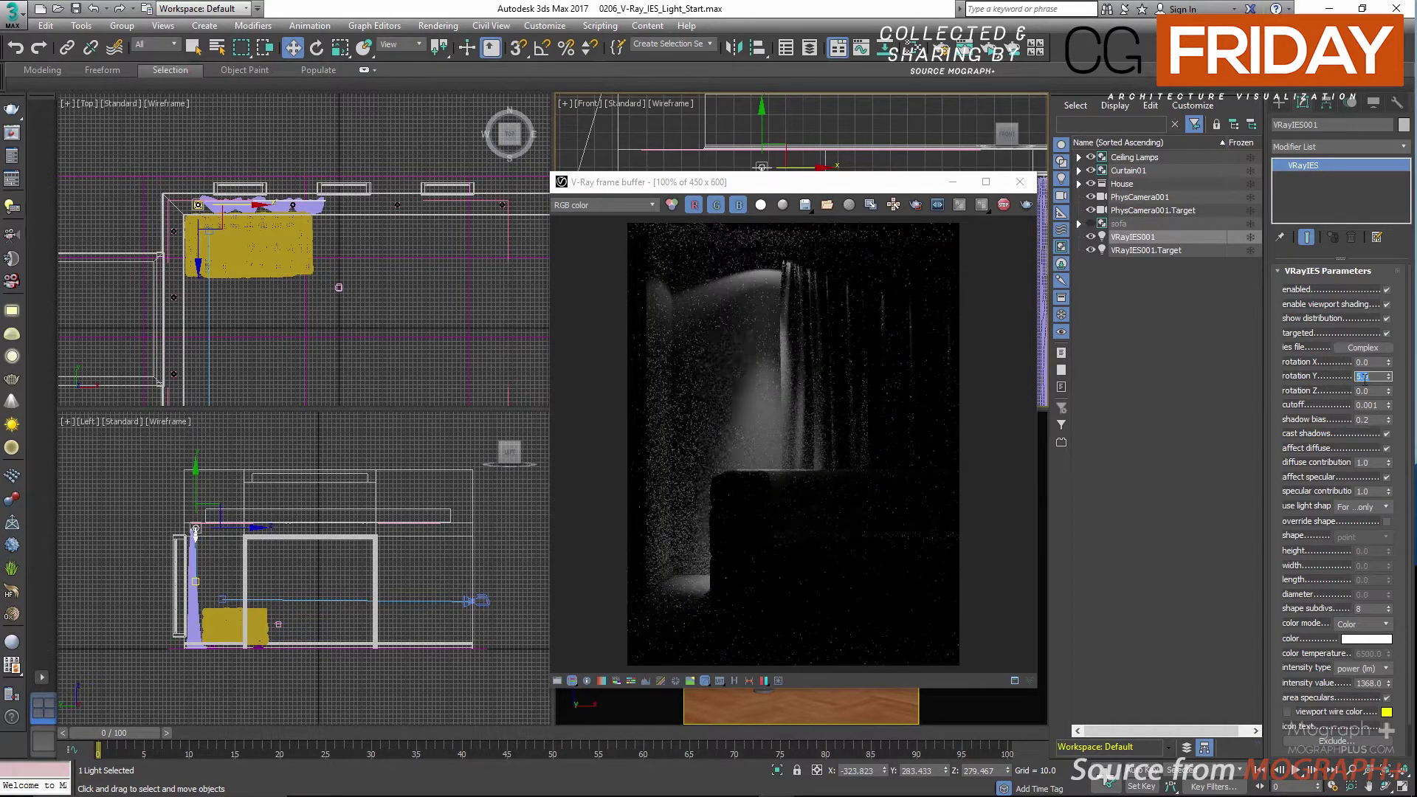
pyautogui.press('Return')
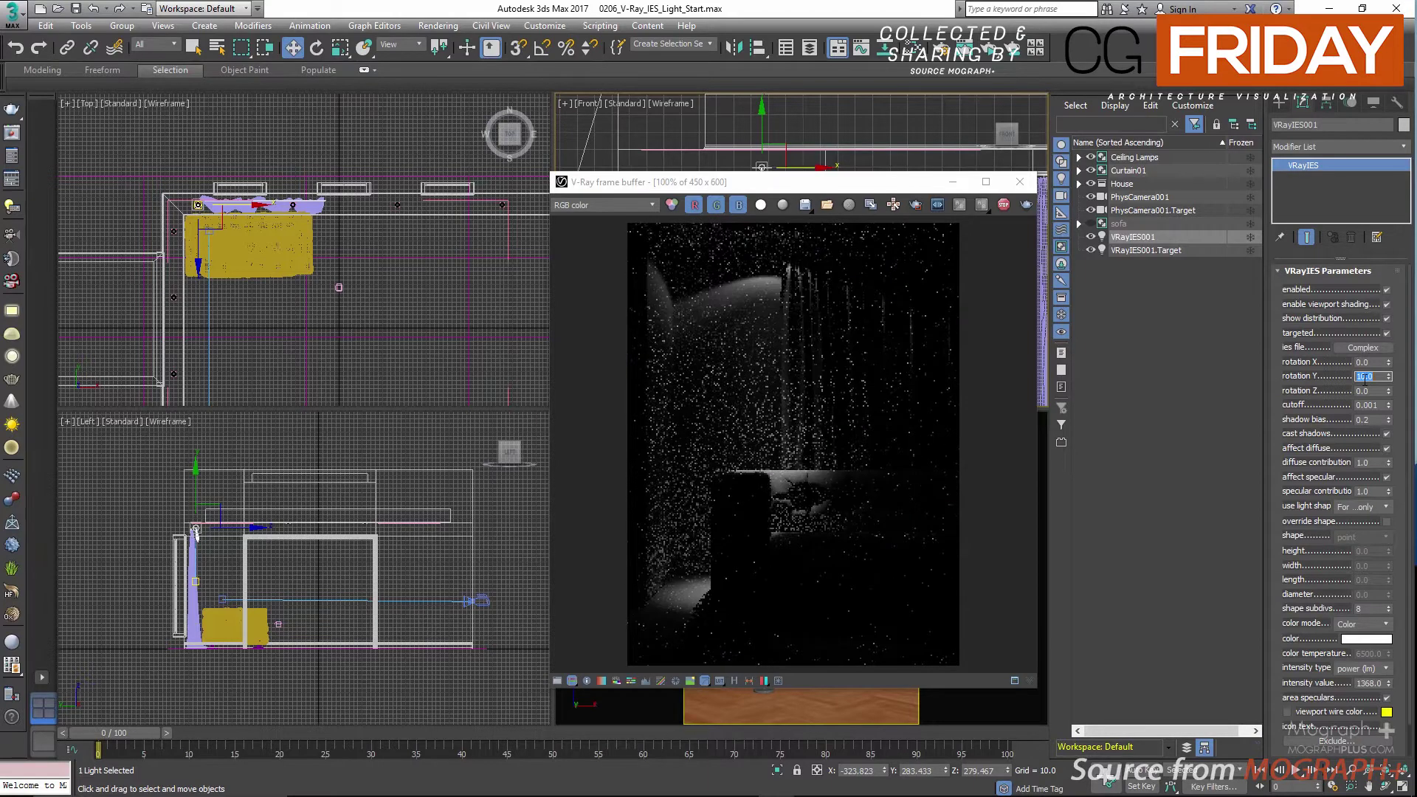
pyautogui.write('20')
pyautogui.press('Return')
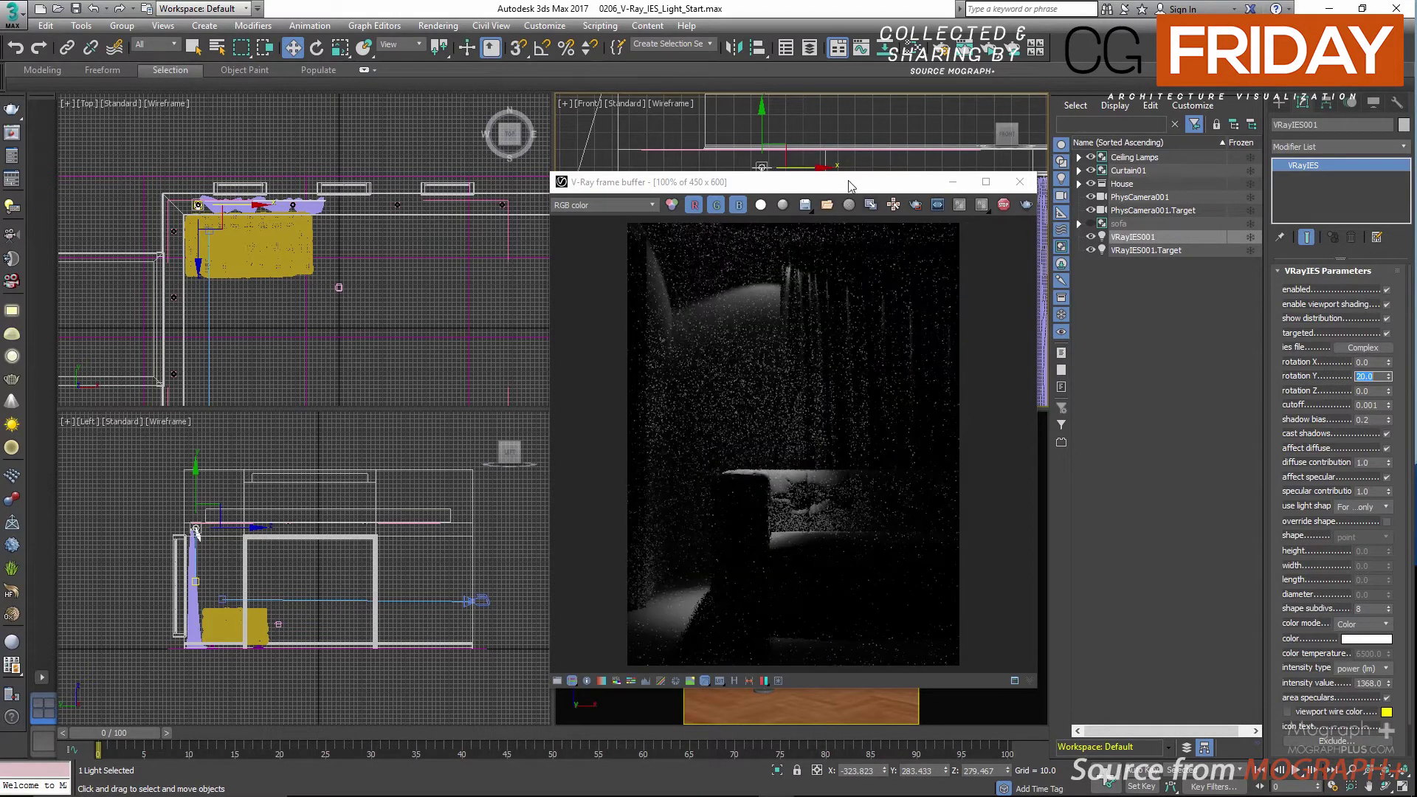
pyautogui.moveTo(857, 184); pyautogui.dragTo(549, 192)
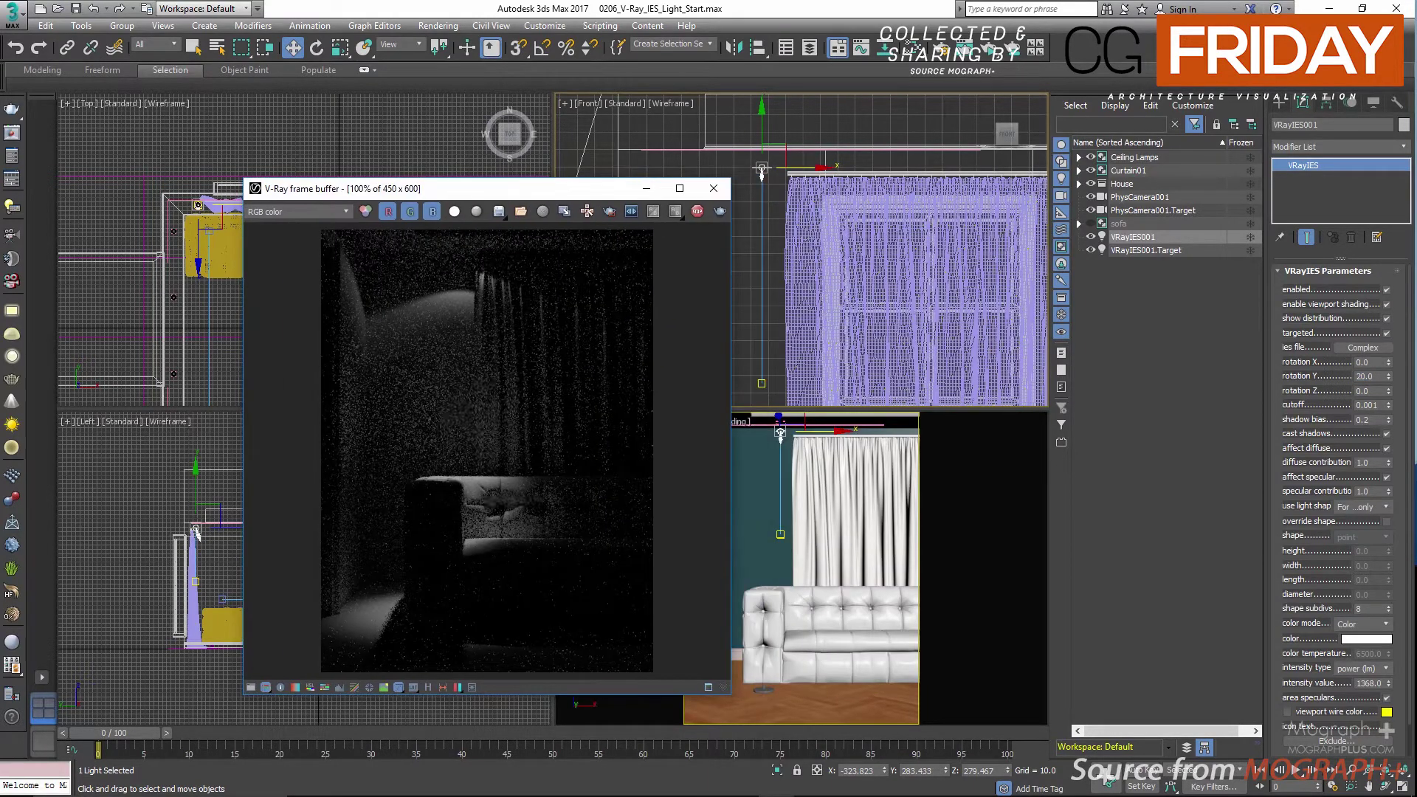
pyautogui.click(1360, 378)
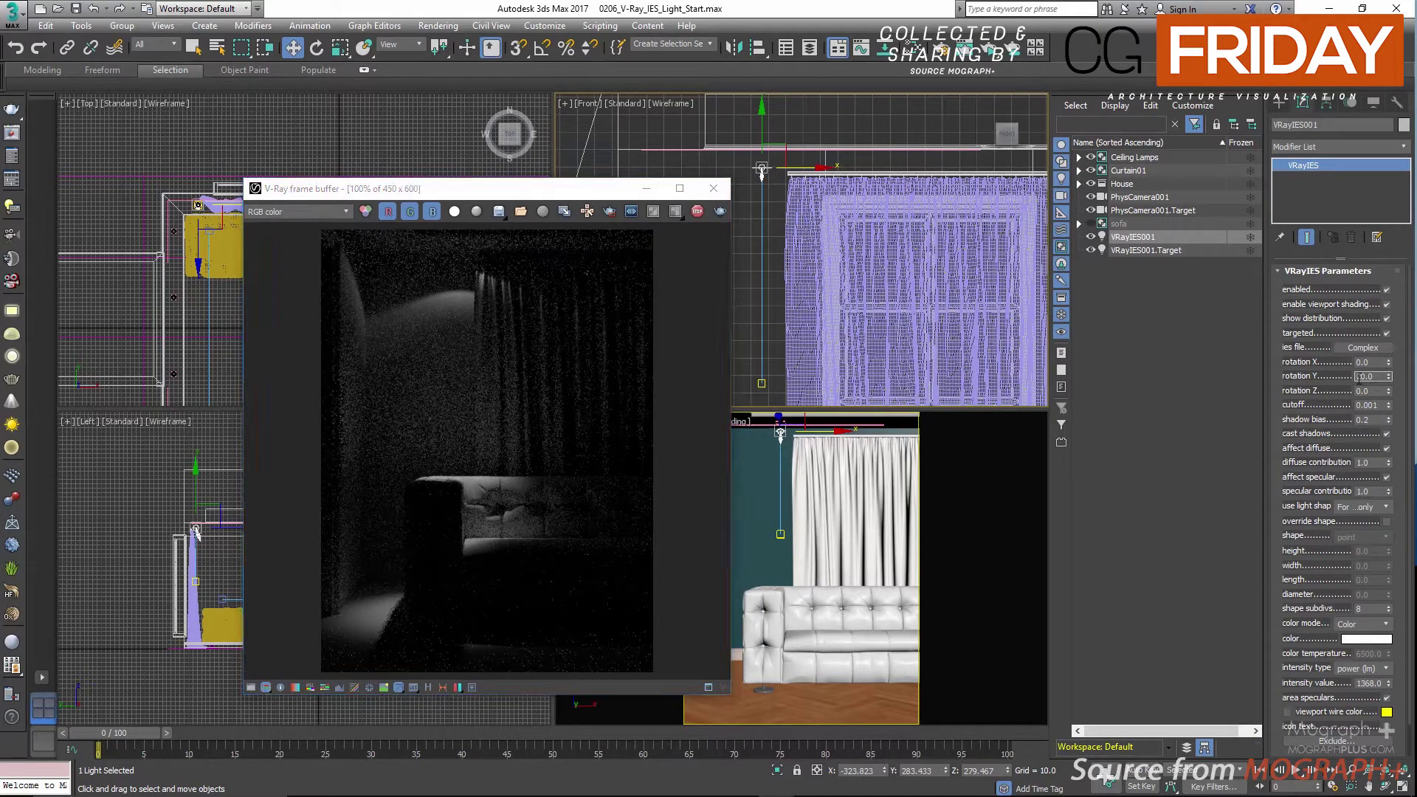
pyautogui.write('2')
pyautogui.press('Return')
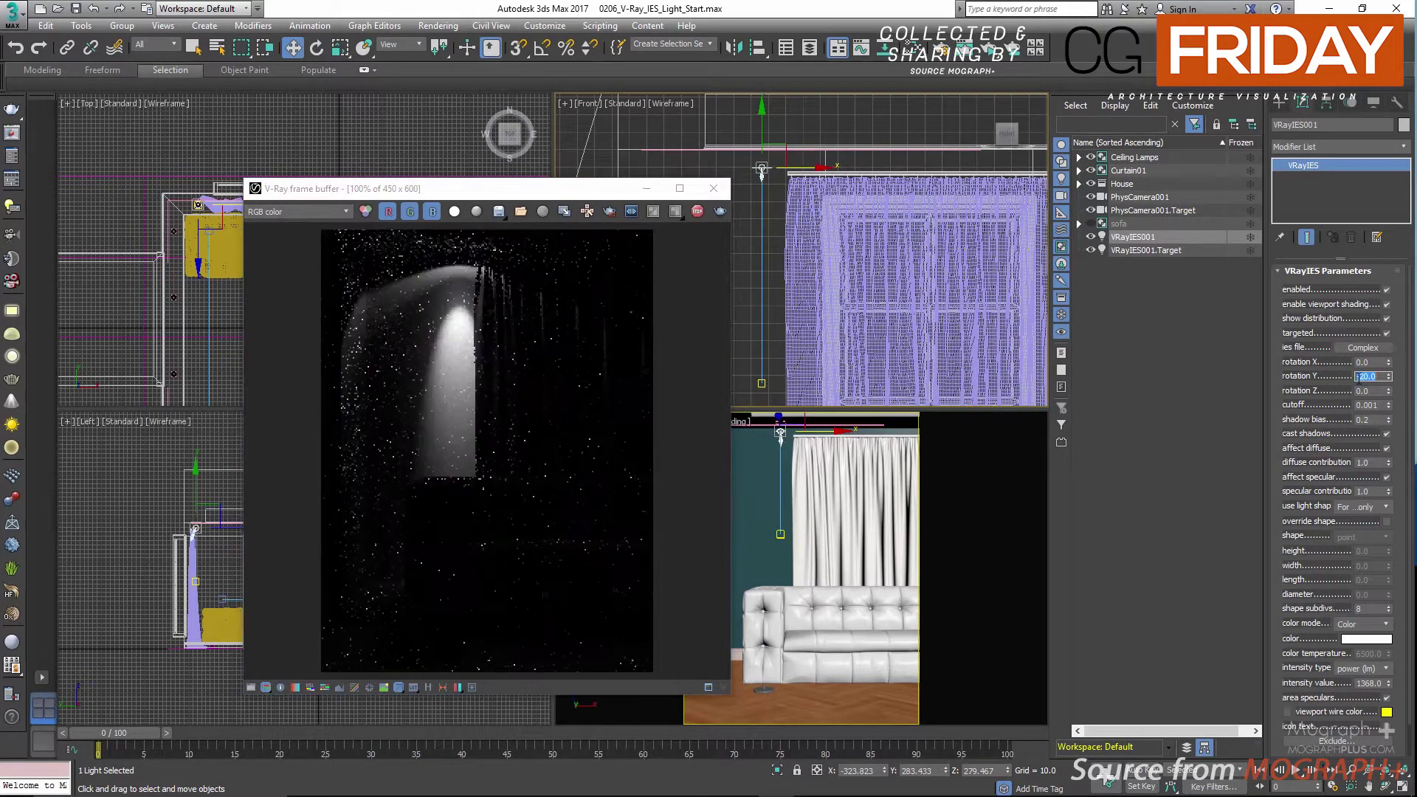
pyautogui.write('0')
pyautogui.press('Return')
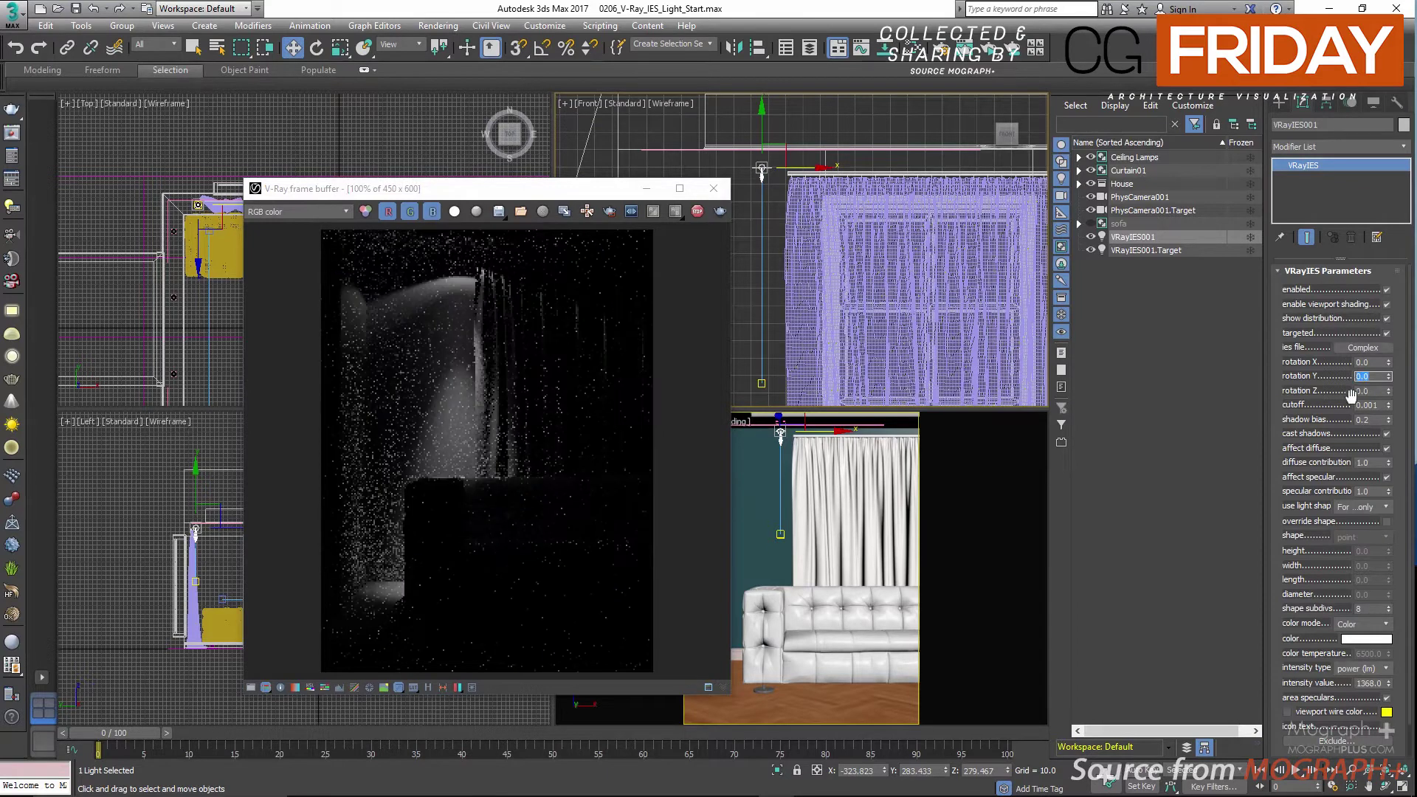
# Step: Test a higher cutoff value on the IES light in the interactive render, and restore the cutoff to 0.001
pyautogui.click(1380, 405)
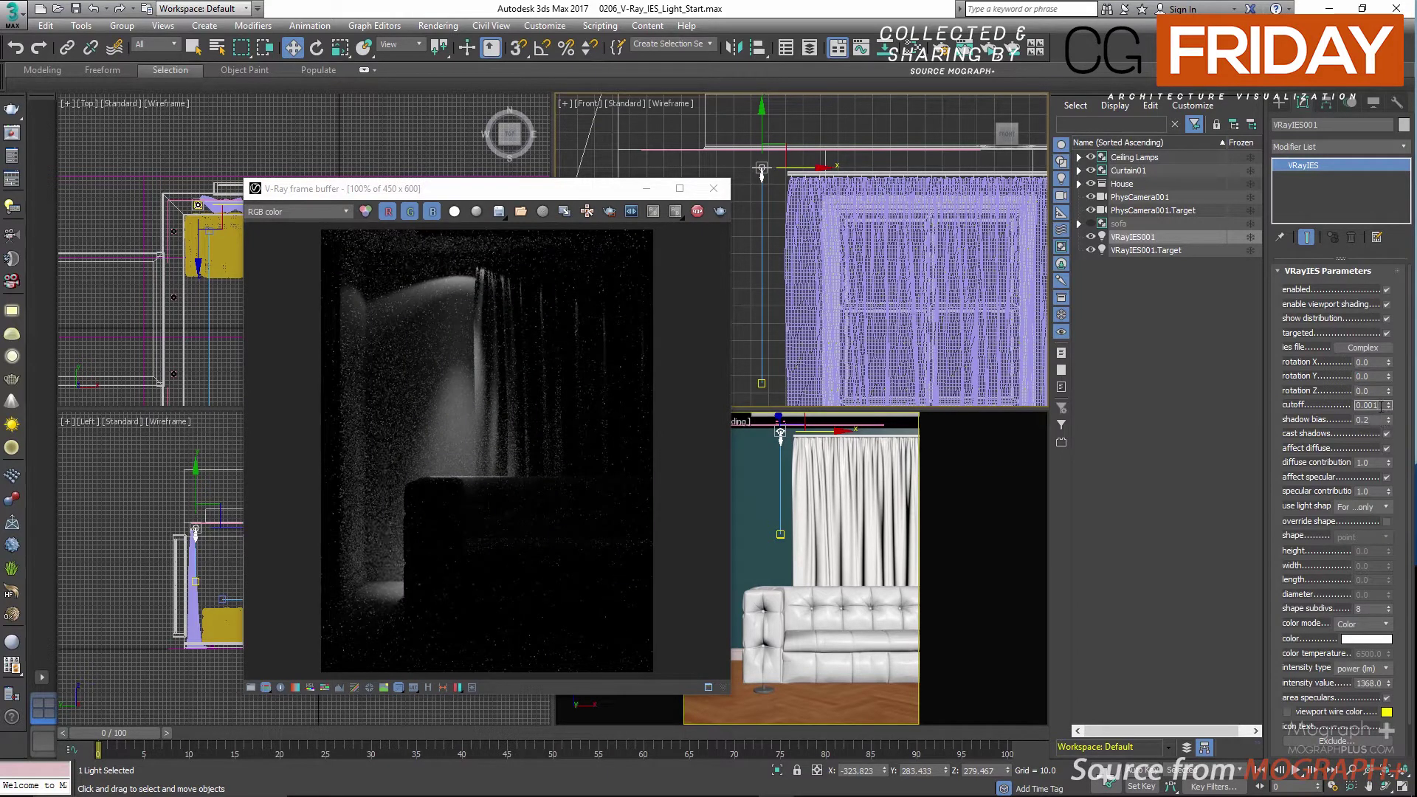
pyautogui.press('BackSpace')
pyautogui.press('BackSpace')
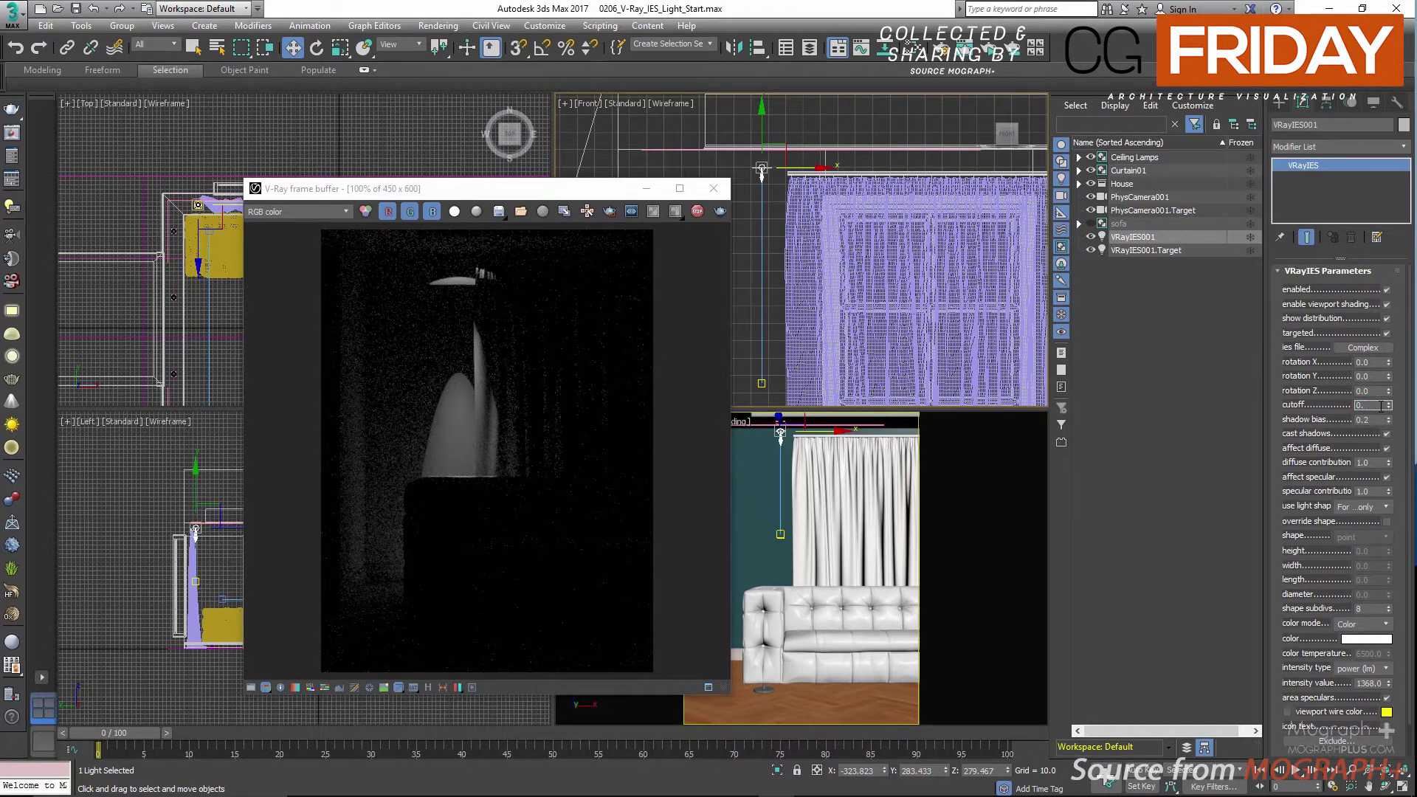
pyautogui.write('001')
pyautogui.press('Return')
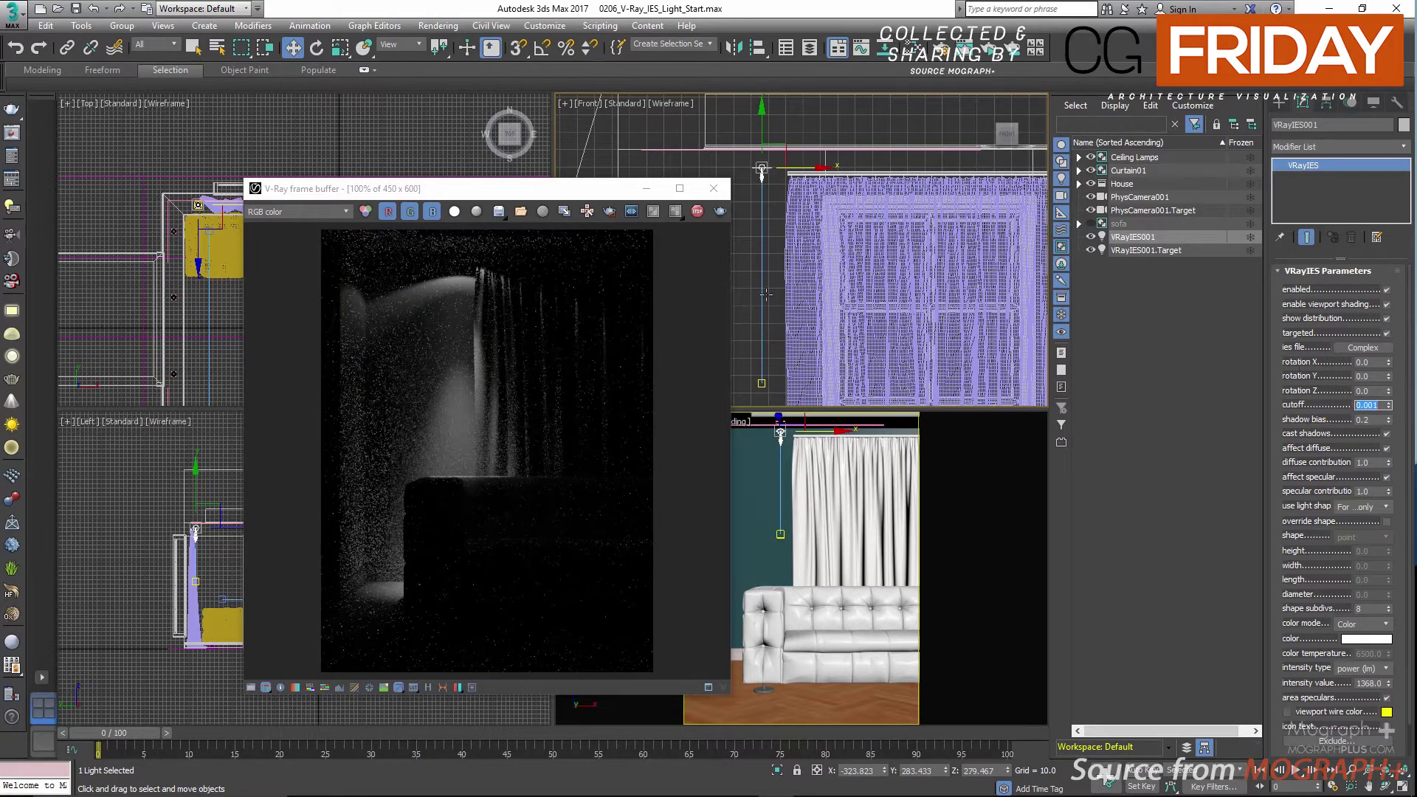
# Step: Stop the interactive render and load the Simple IES profile into the VRayIES001 light
pyautogui.moveTo(573, 189); pyautogui.dragTo(769, 174)
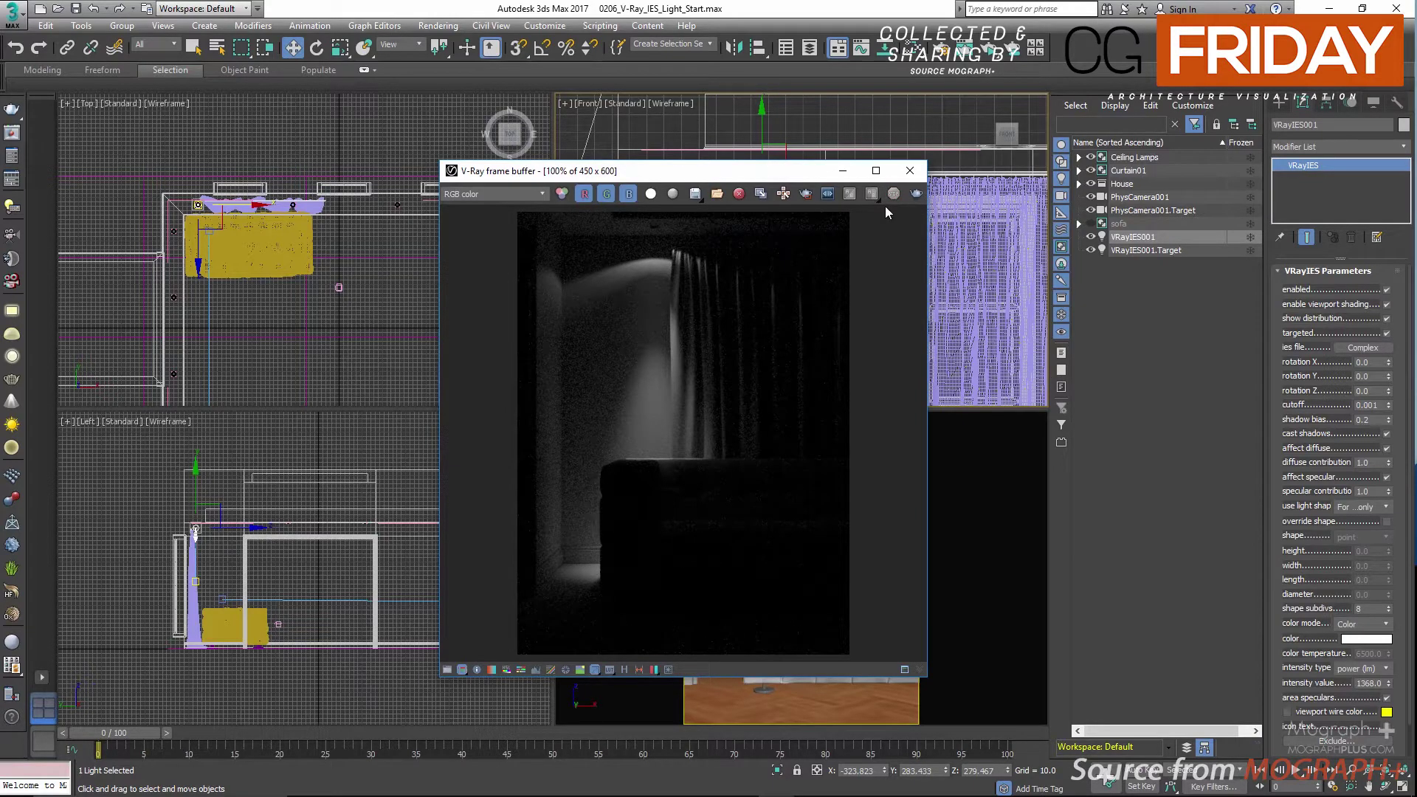
pyautogui.click(1362, 347)
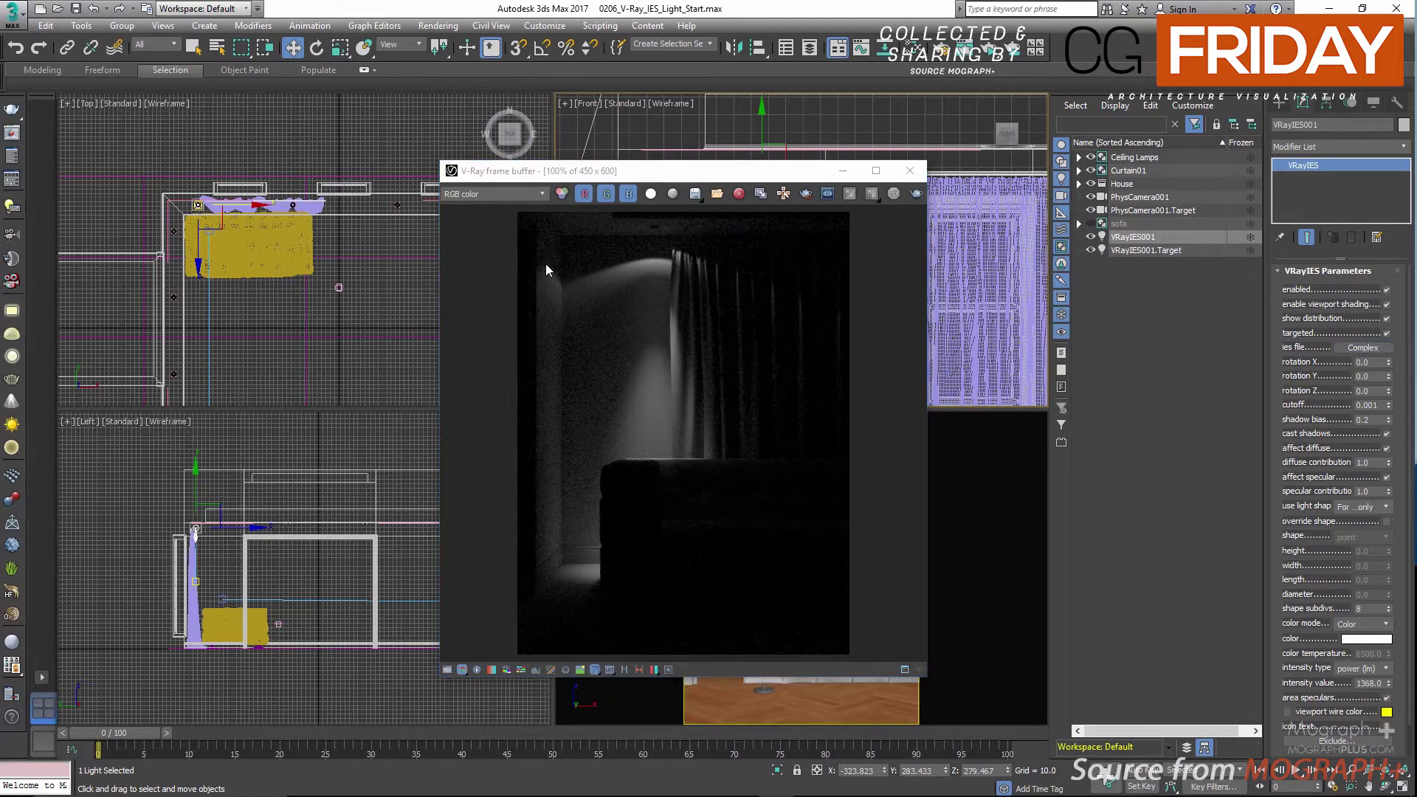
pyautogui.doubleClick(376, 190)
# Step: Turn off the material override in the V-Ray RT render settings and restart the ActiveShade render
pyautogui.click(11, 155)
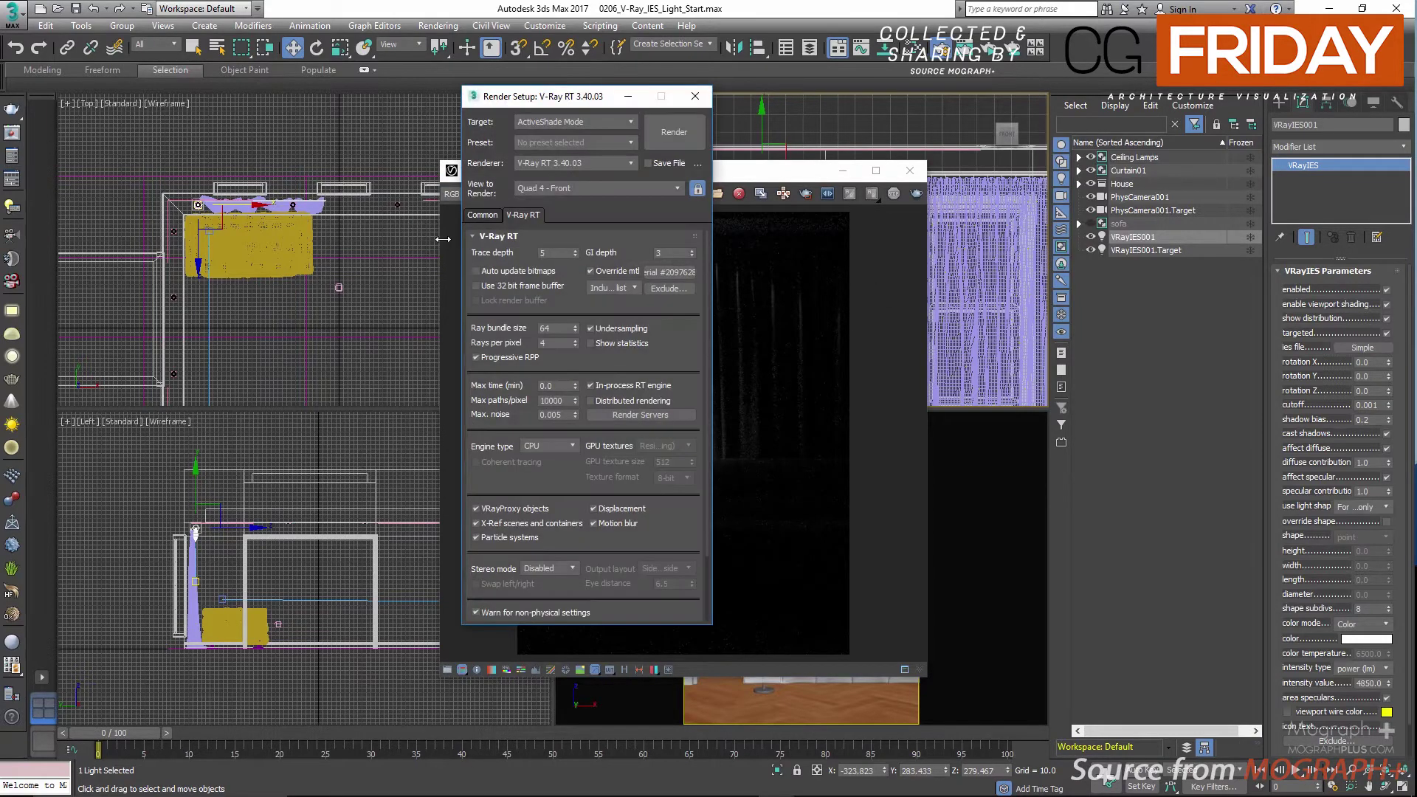
pyautogui.click(597, 271)
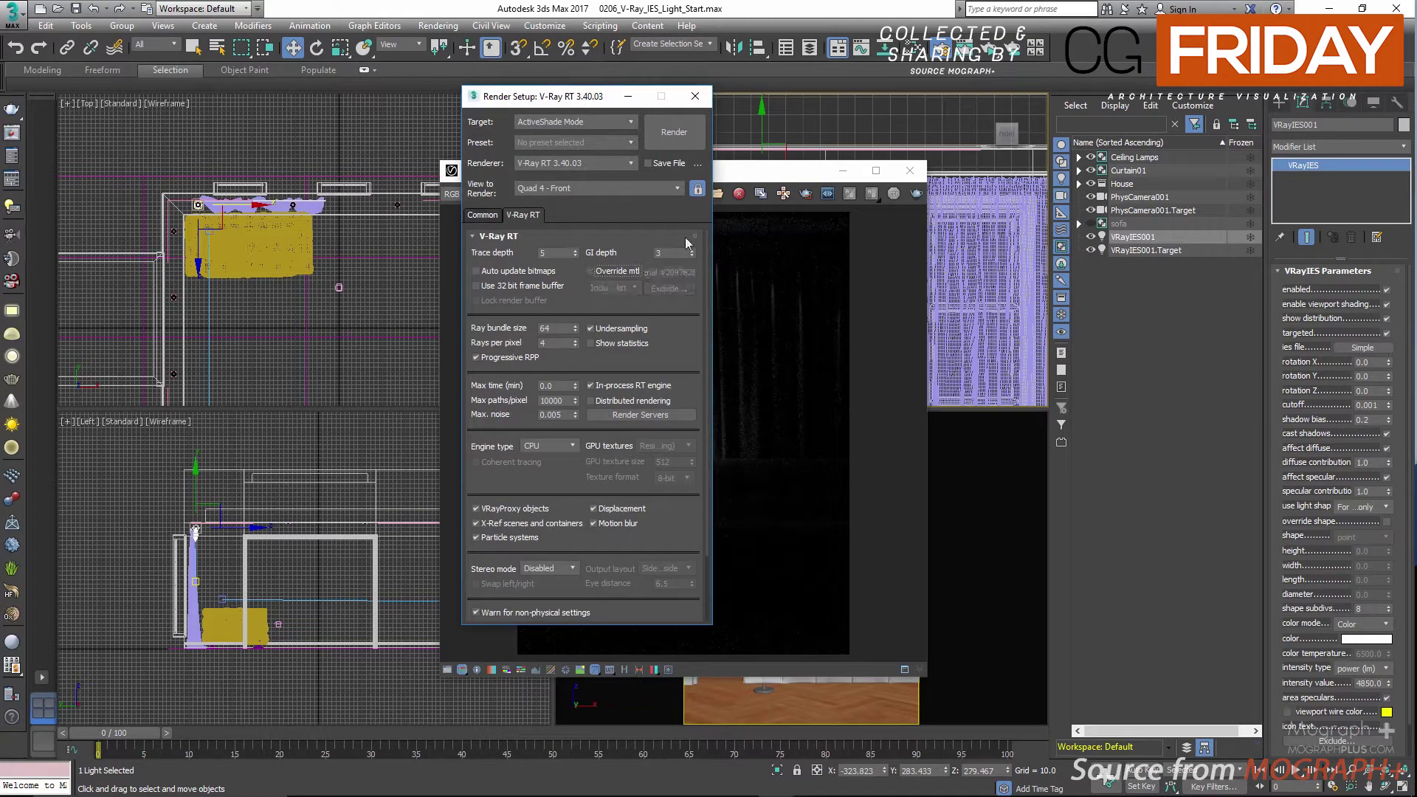
pyautogui.click(685, 137)
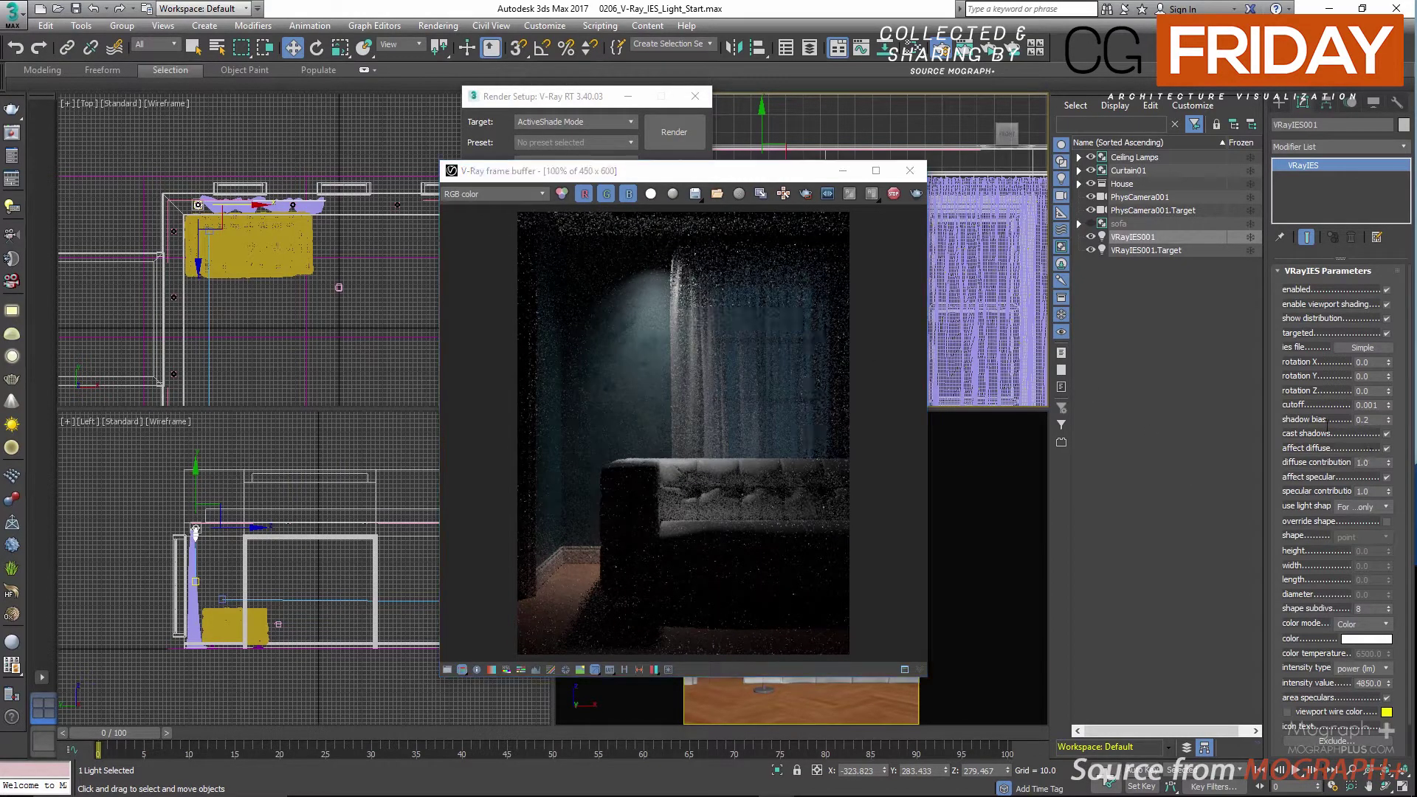
# Step: Test the IES light's shadow bias at 10 and 20 in the interactive render, and restore it to 0.2
pyautogui.doubleClick(1373, 420)
pyautogui.write('2')
pyautogui.press('Return')
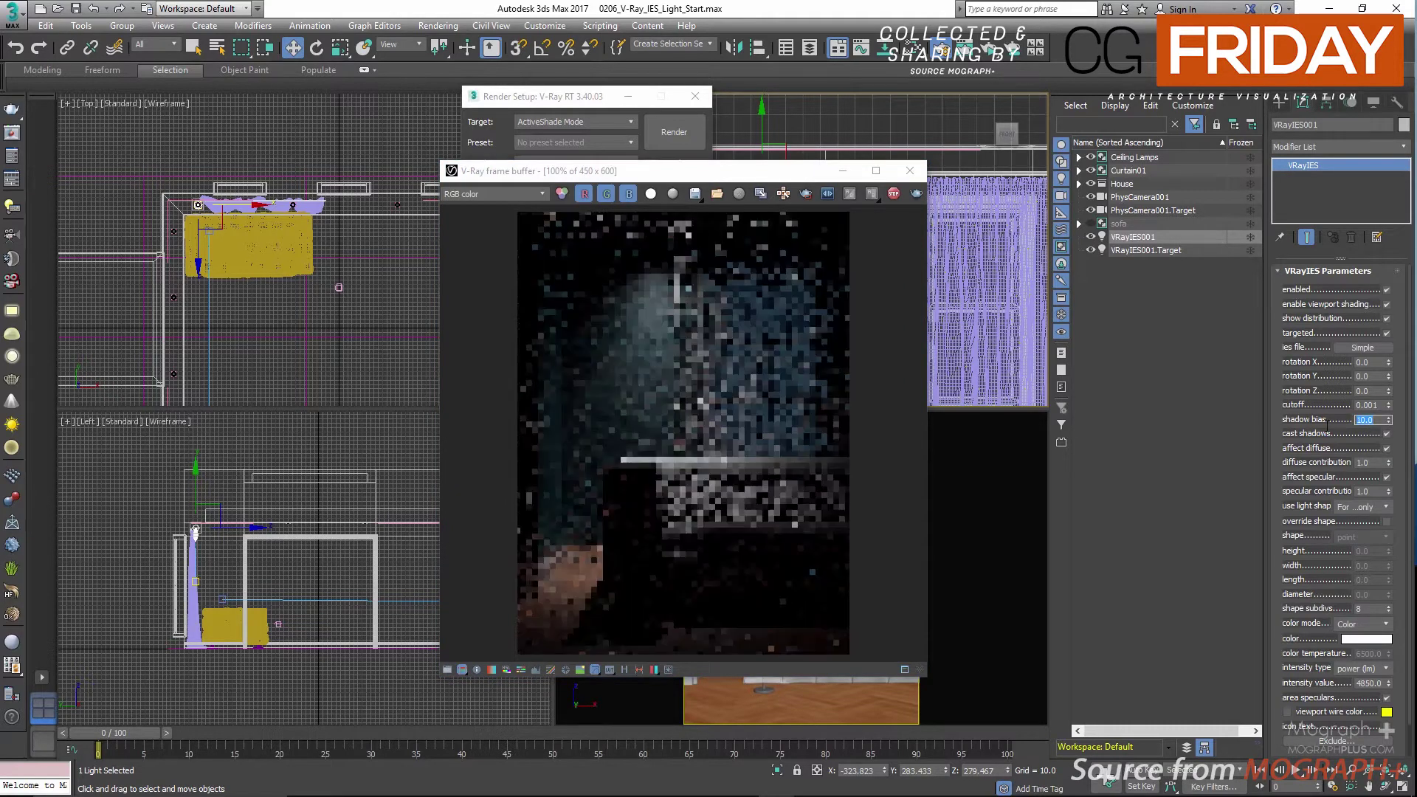
pyautogui.write('0')
pyautogui.press('Return')
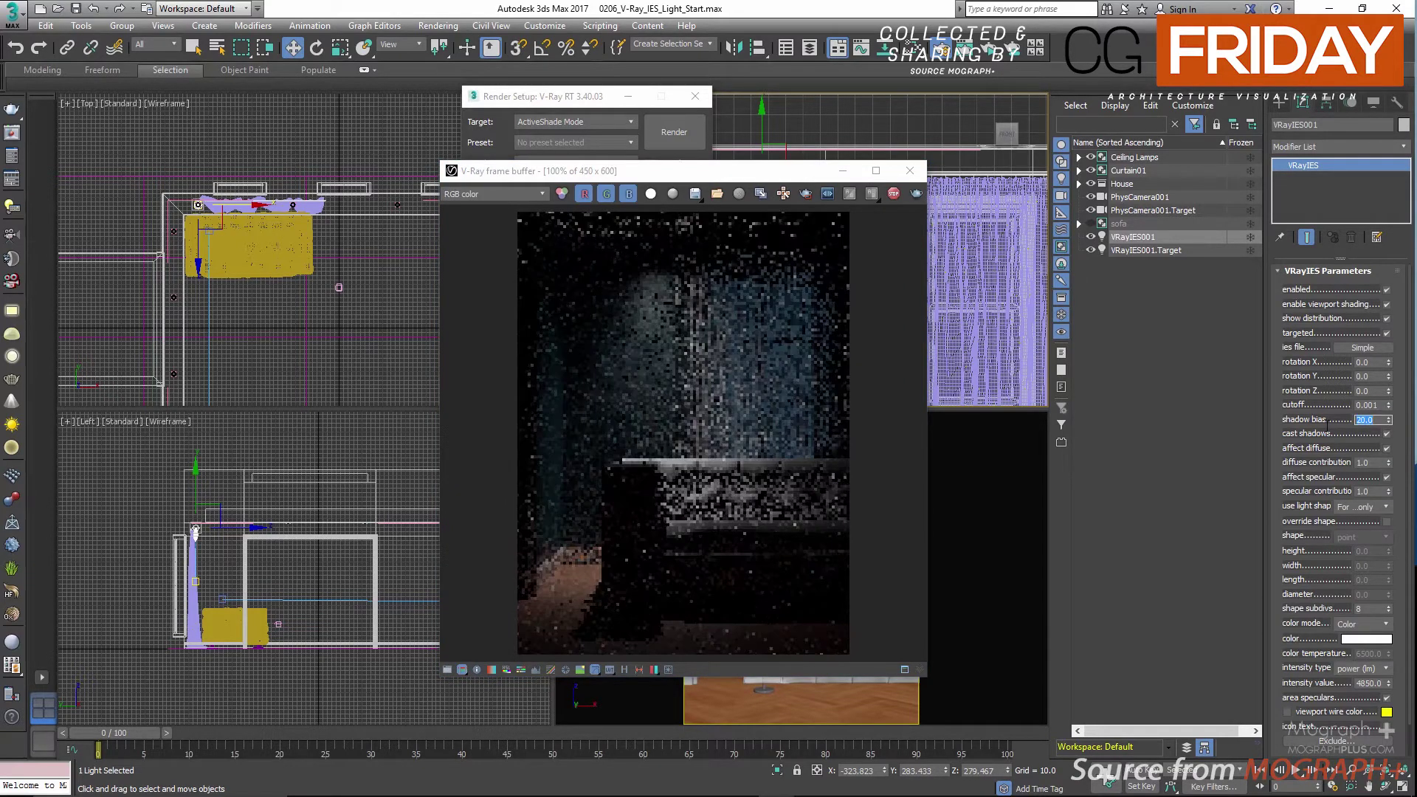
pyautogui.write('.2')
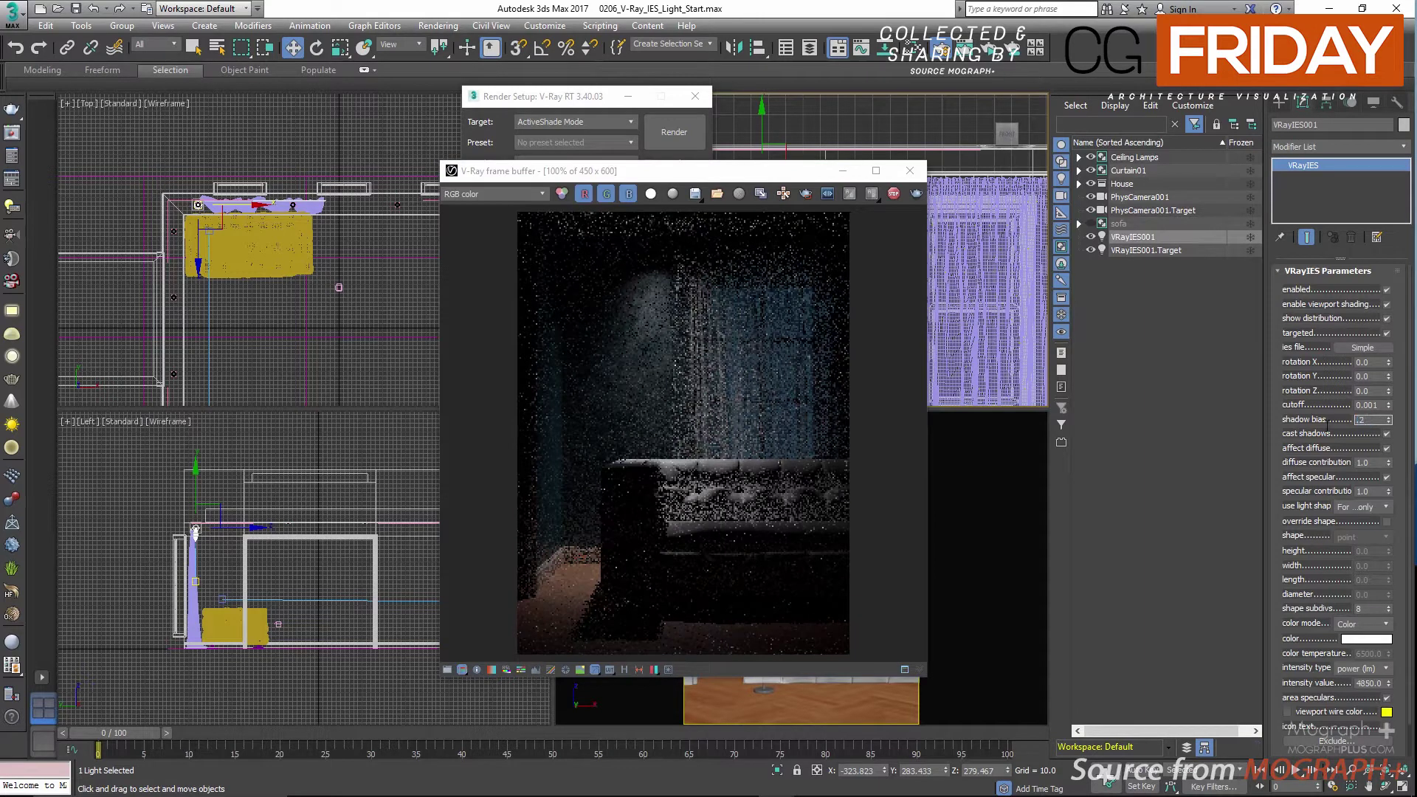
# Step: Test the IES light with cast shadows off and with affect diffuse off, turning each option back on
pyautogui.click(1387, 434)
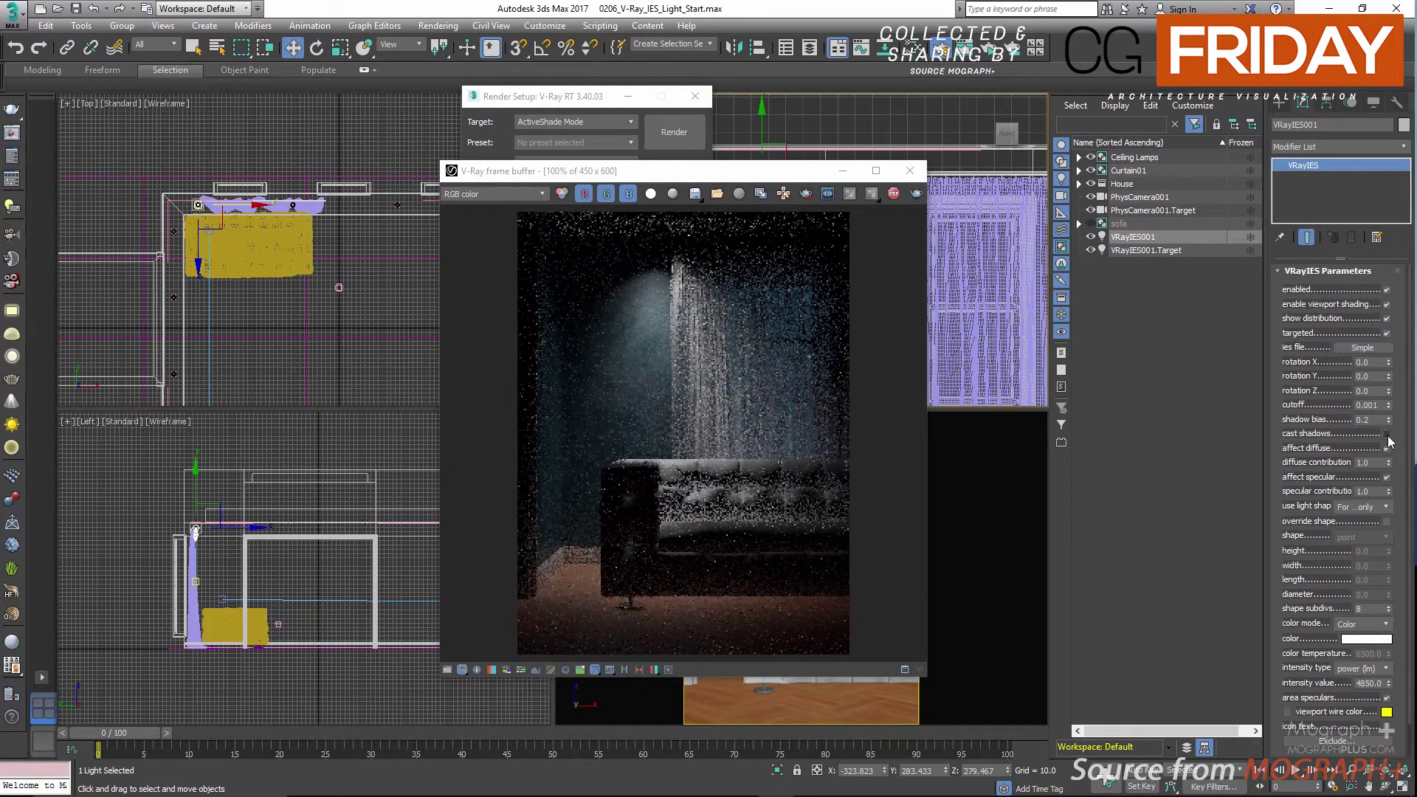
pyautogui.click(1387, 435)
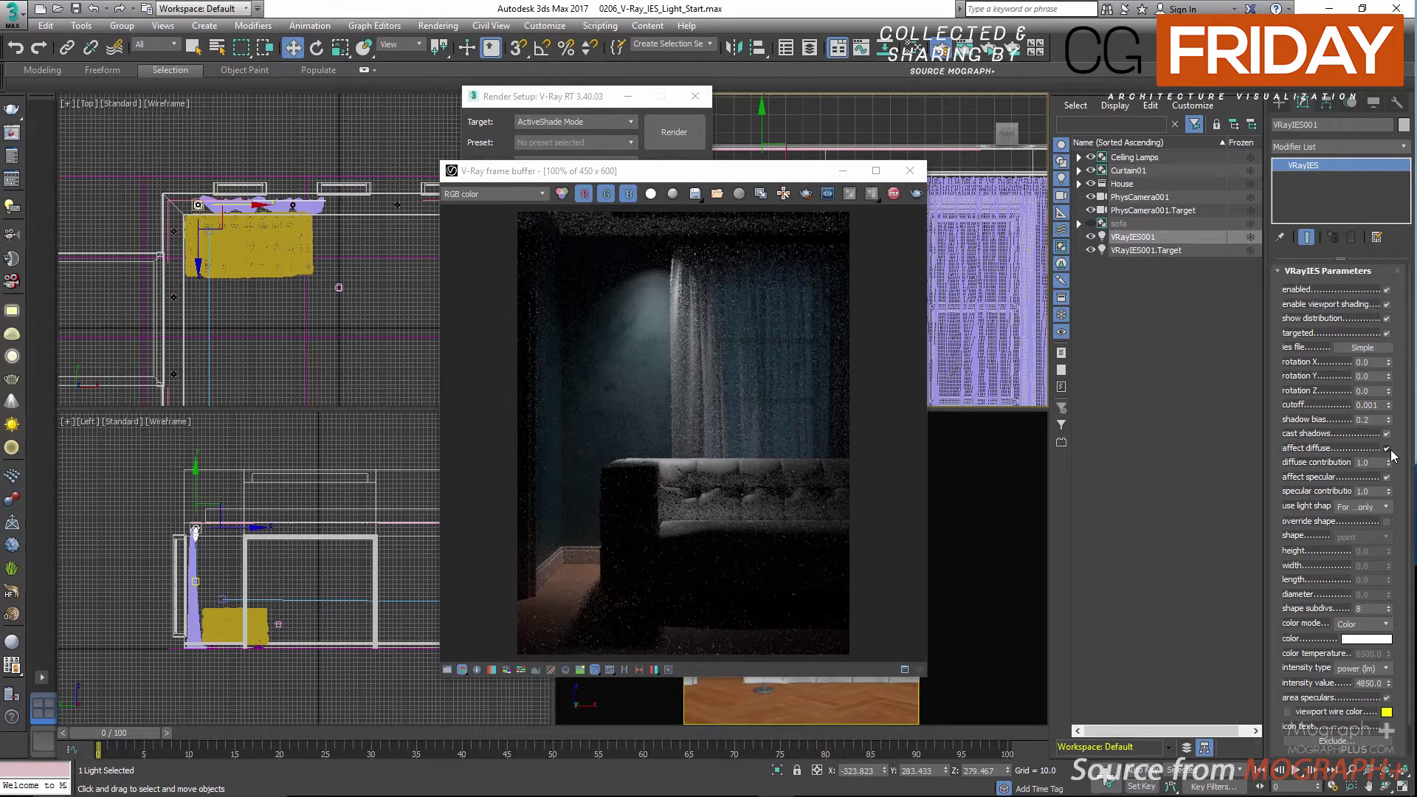
pyautogui.click(1387, 448)
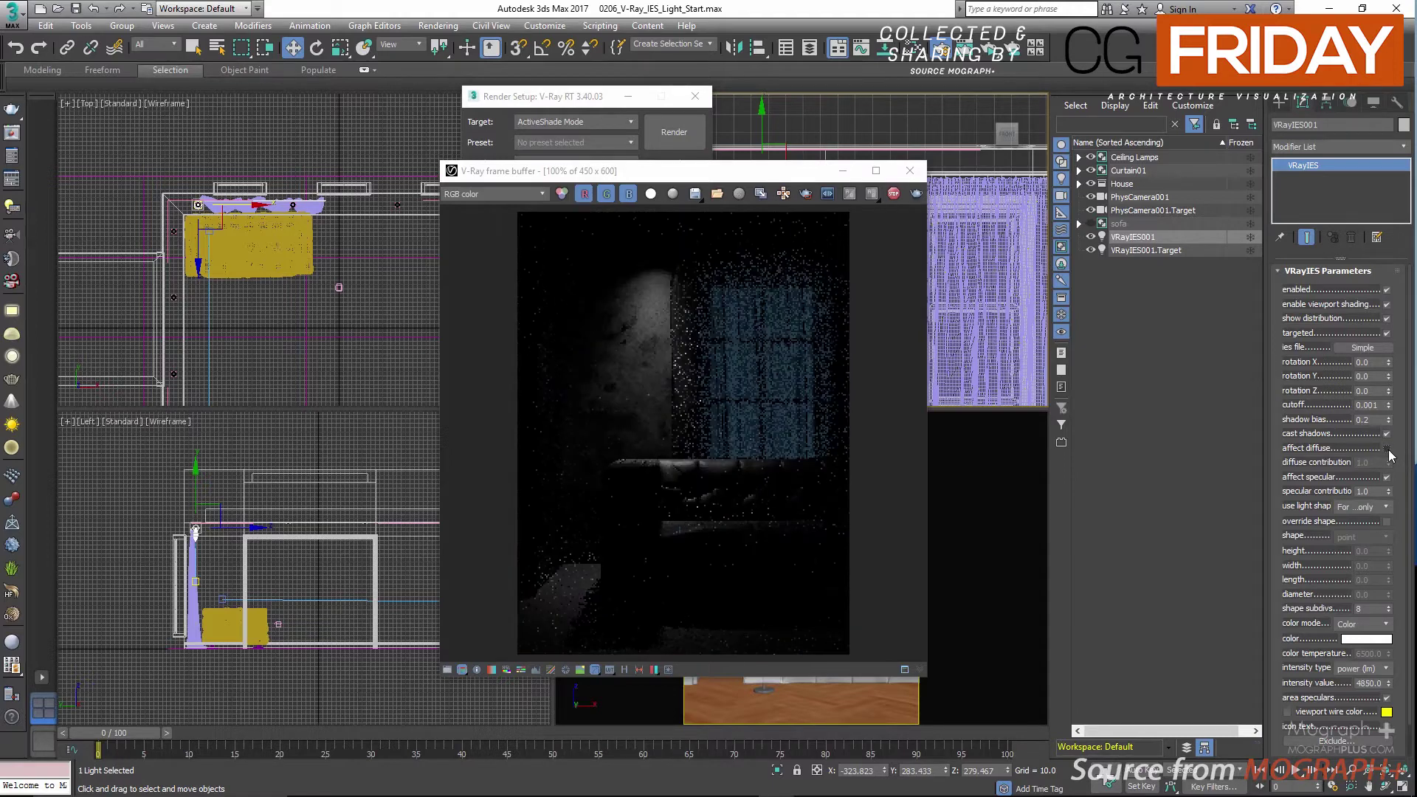
pyautogui.click(1387, 448)
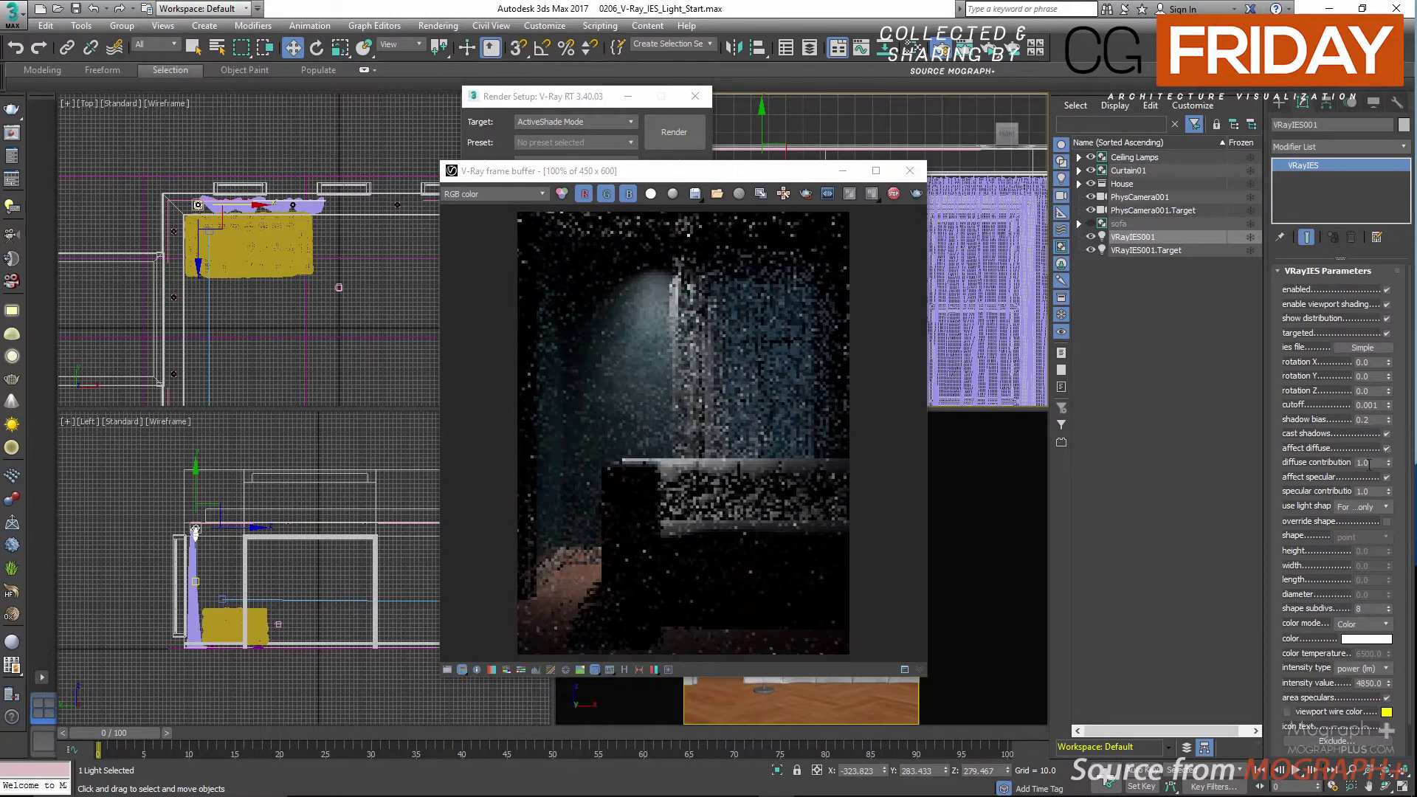
# Step: Try a diffuse contribution of 0.2 on the IES light in the interactive render
pyautogui.press('Tab')
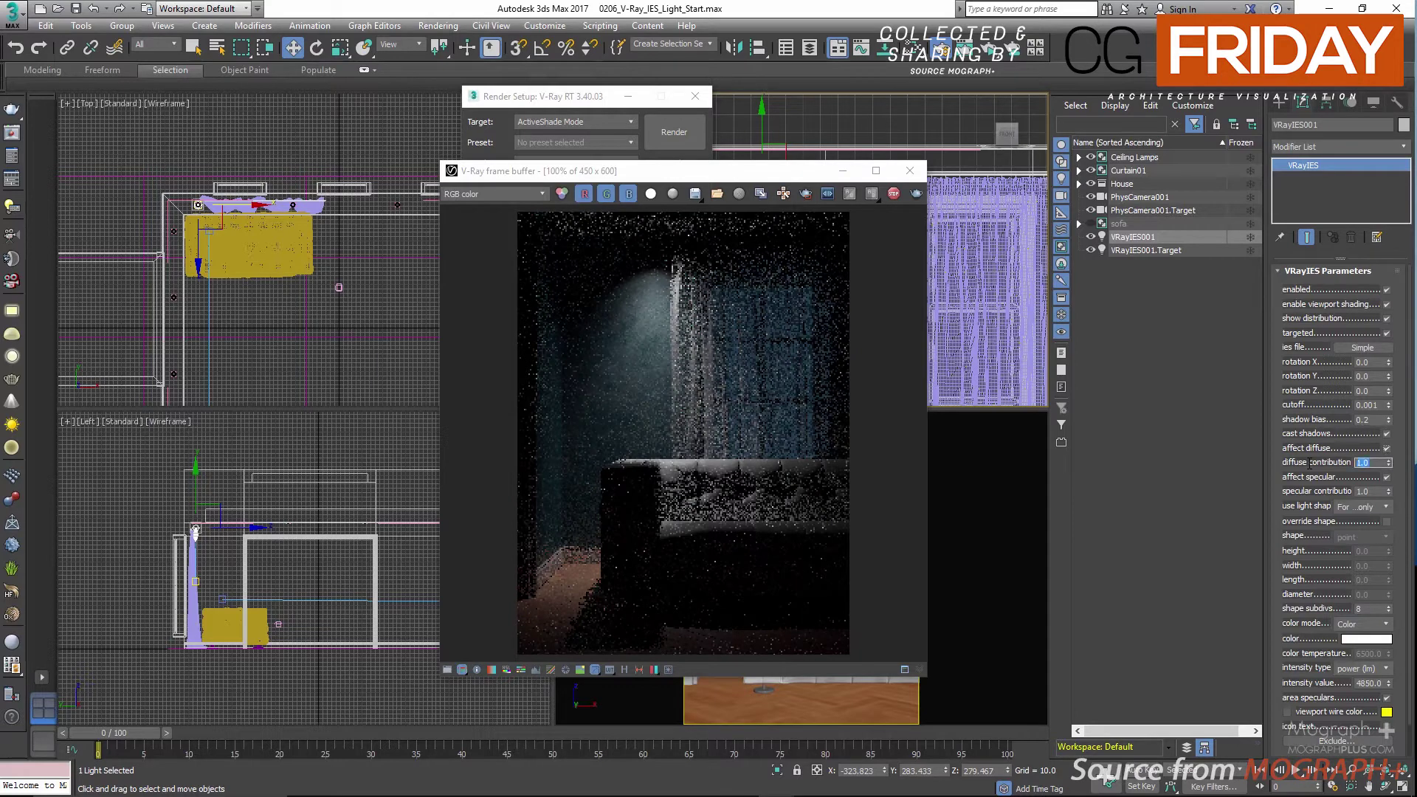
pyautogui.write('0.2')
pyautogui.press('Return')
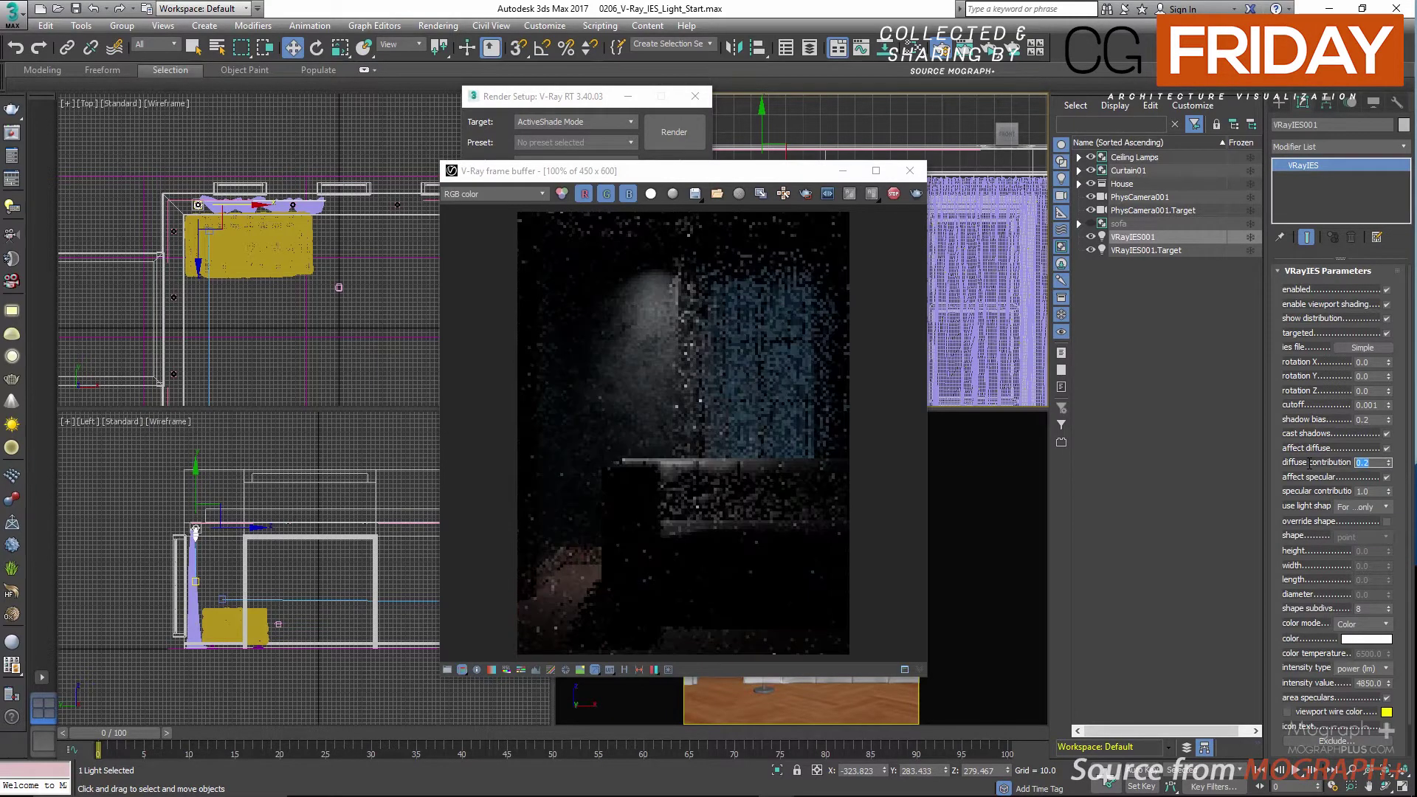
# Step: Test the IES light with affect specular off and with a specular contribution of 0.2, restoring the option and the value 1.0
pyautogui.click(1386, 478)
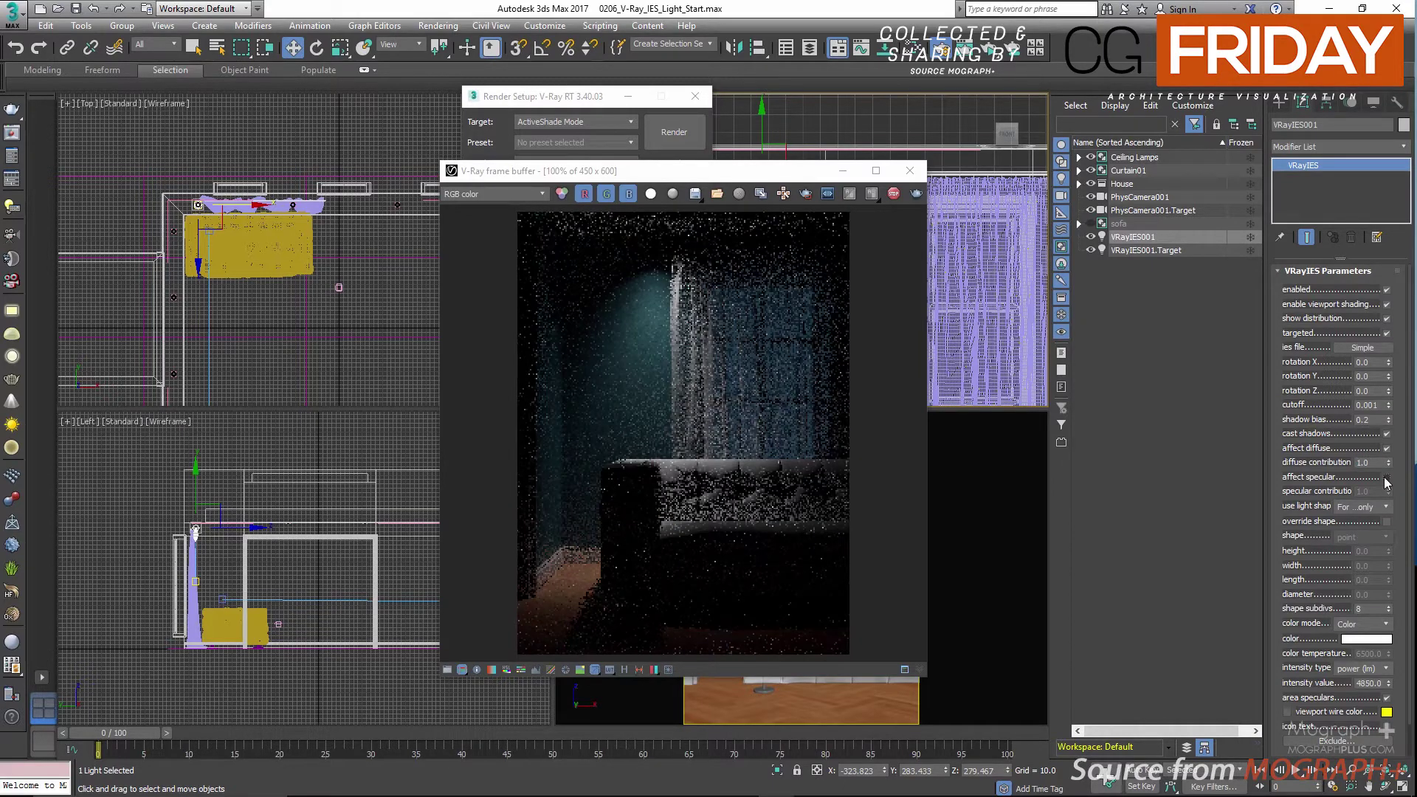
pyautogui.click(1385, 477)
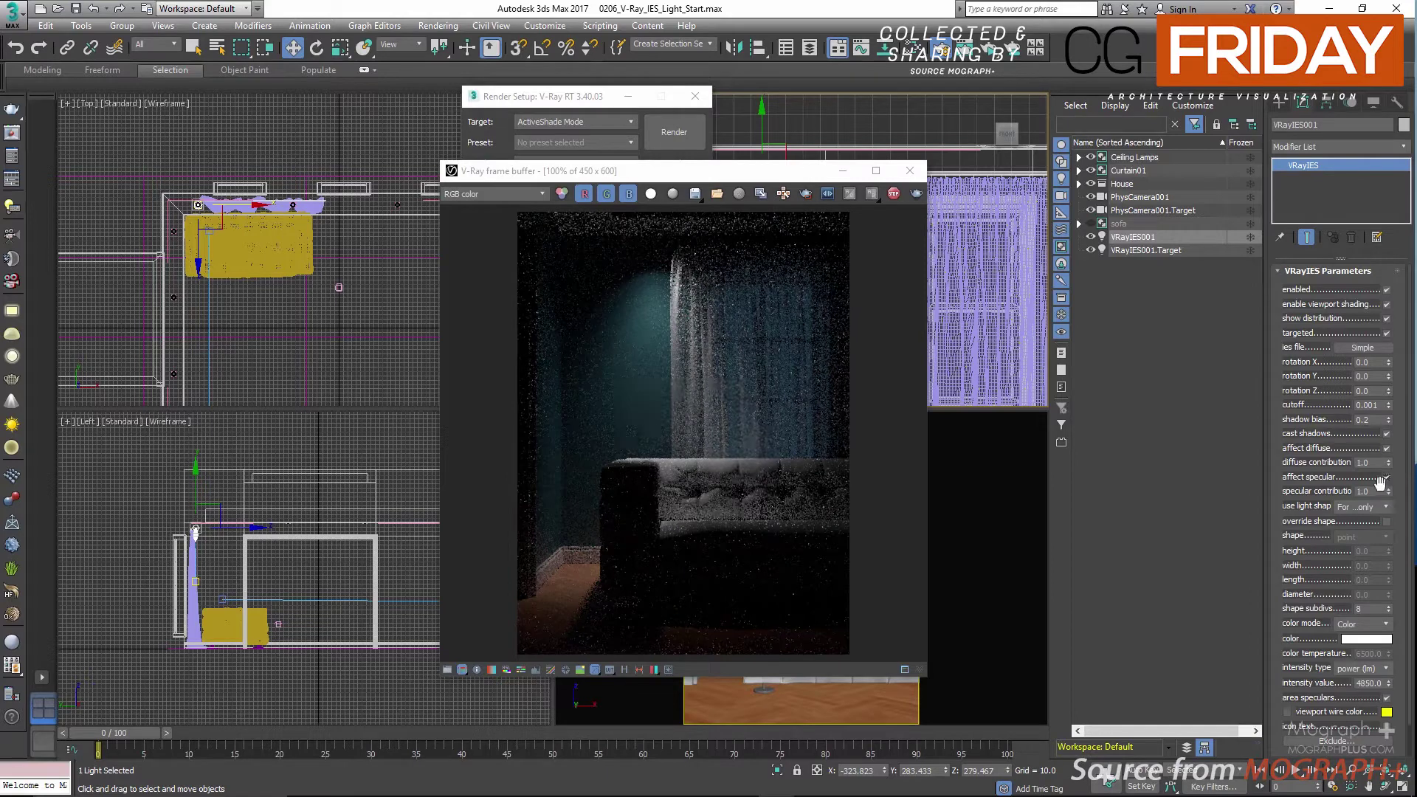
pyautogui.doubleClick(1365, 491)
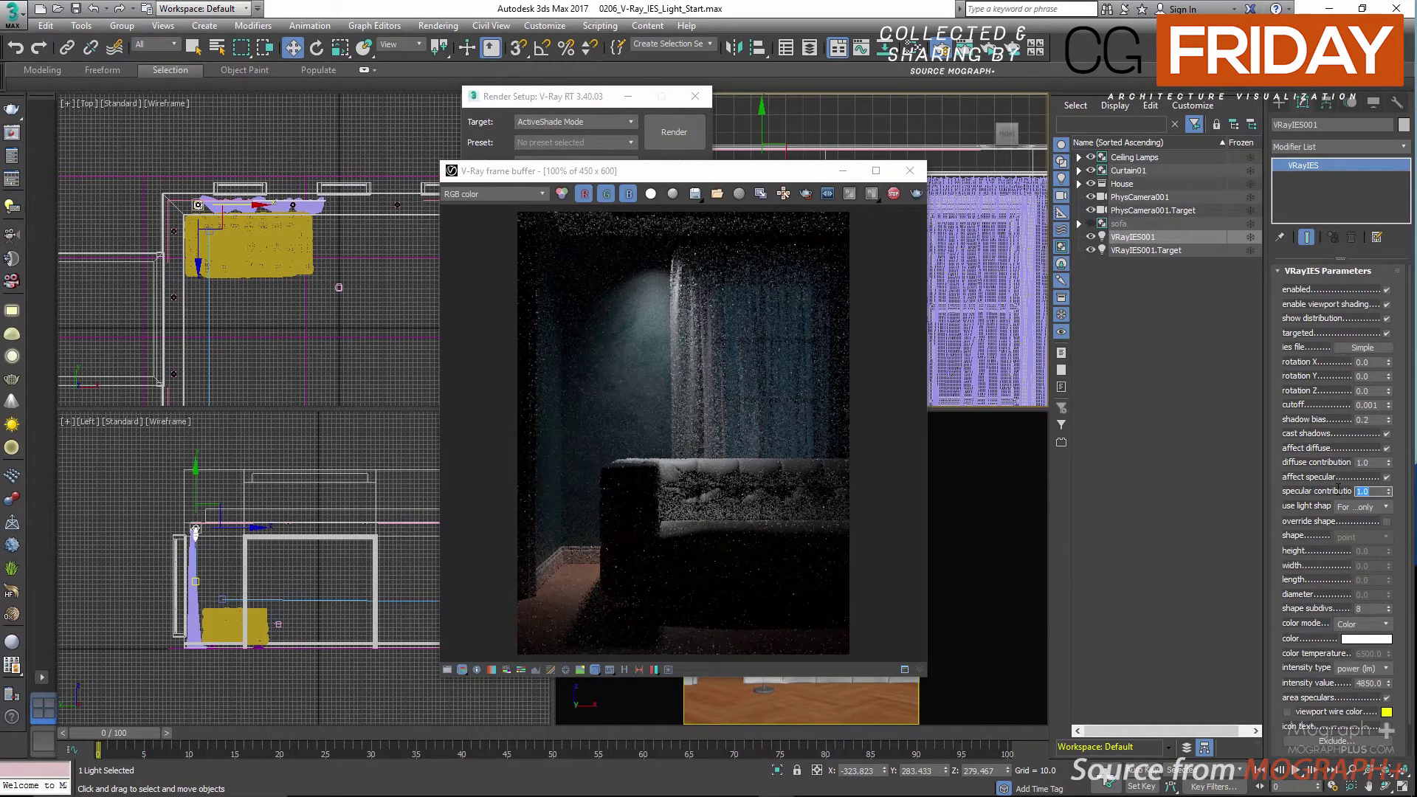
pyautogui.write('0.2')
pyautogui.press('Return')
pyautogui.write('1.0')
pyautogui.press('Return')
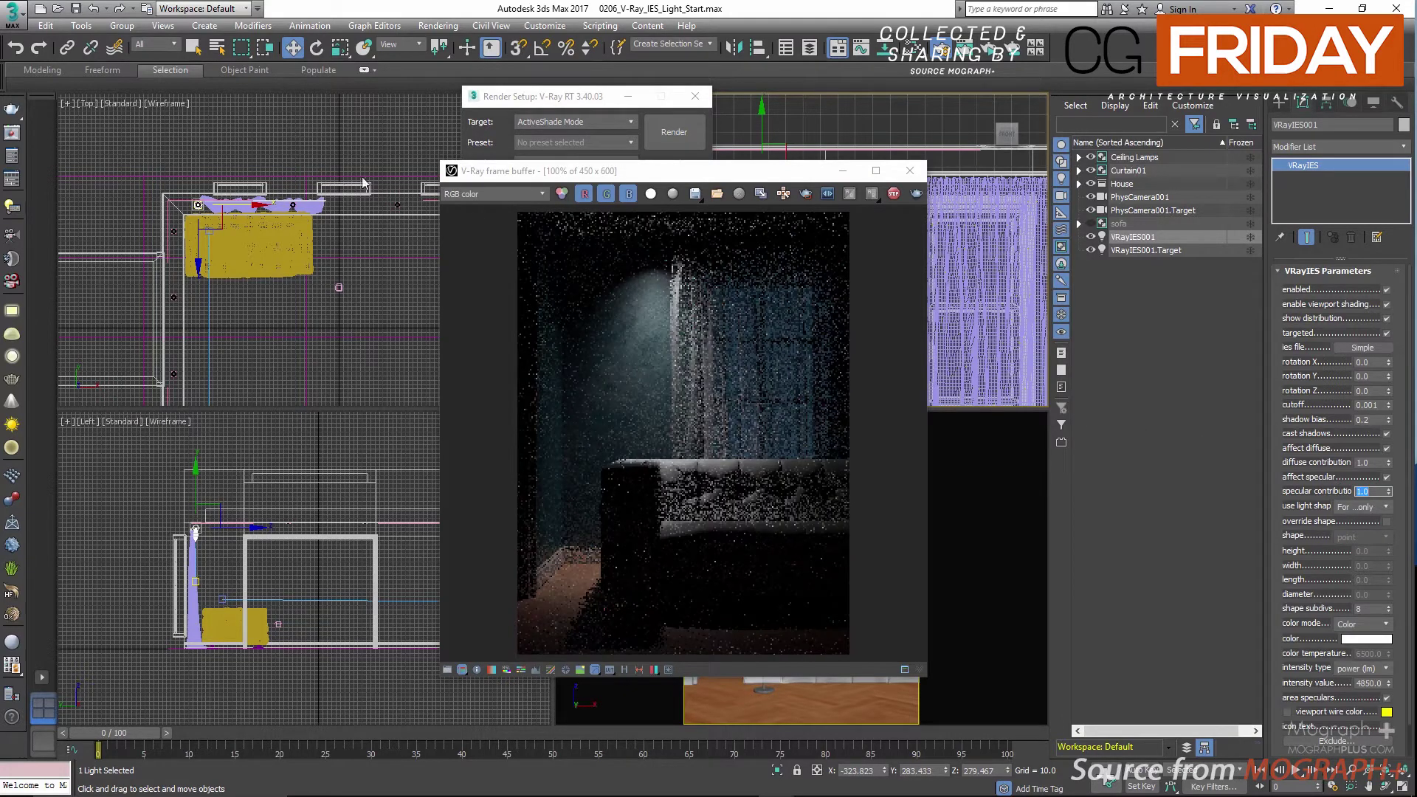
# Step: Turn the material override back on in the V-Ray RT render settings and close the render setup
pyautogui.click(549, 109)
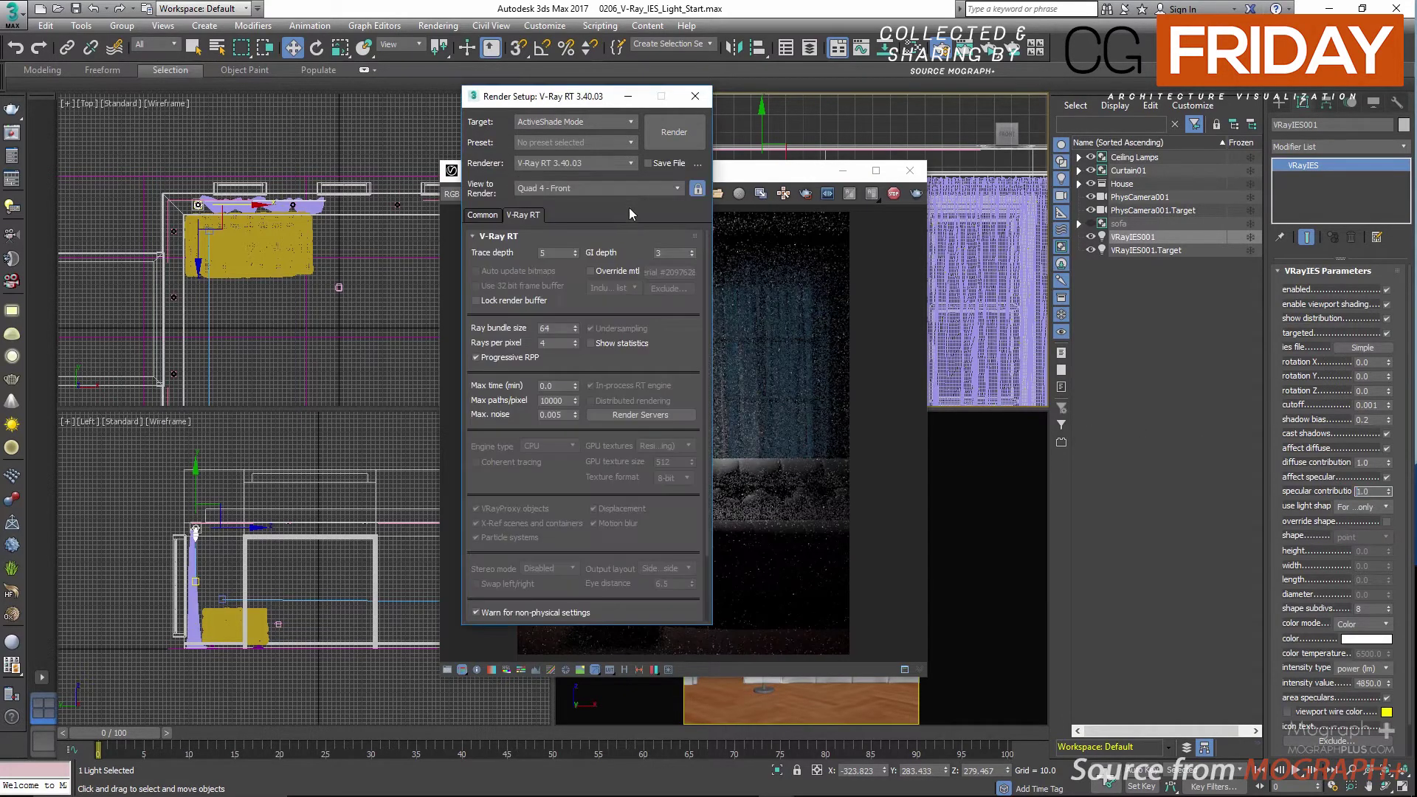
pyautogui.click(617, 272)
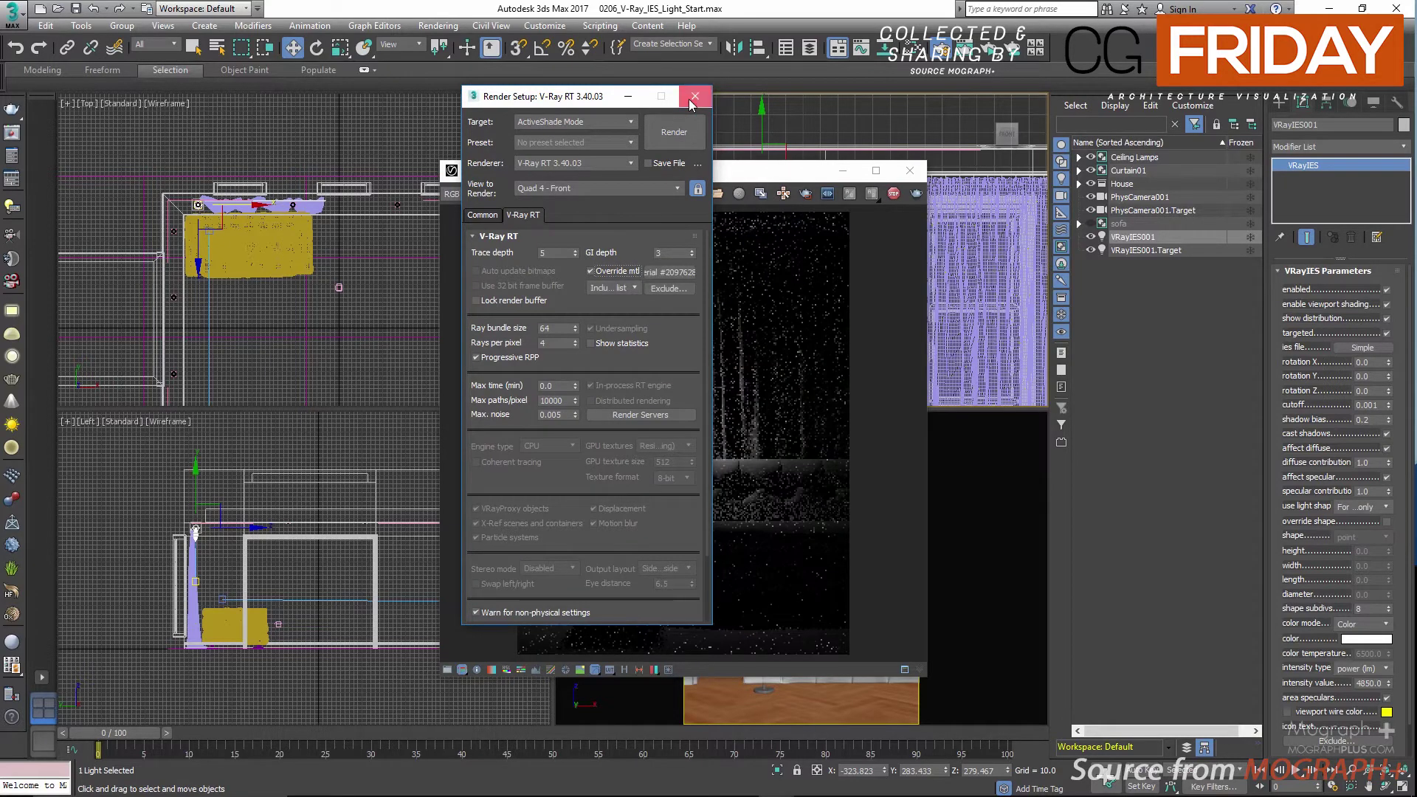
pyautogui.click(692, 99)
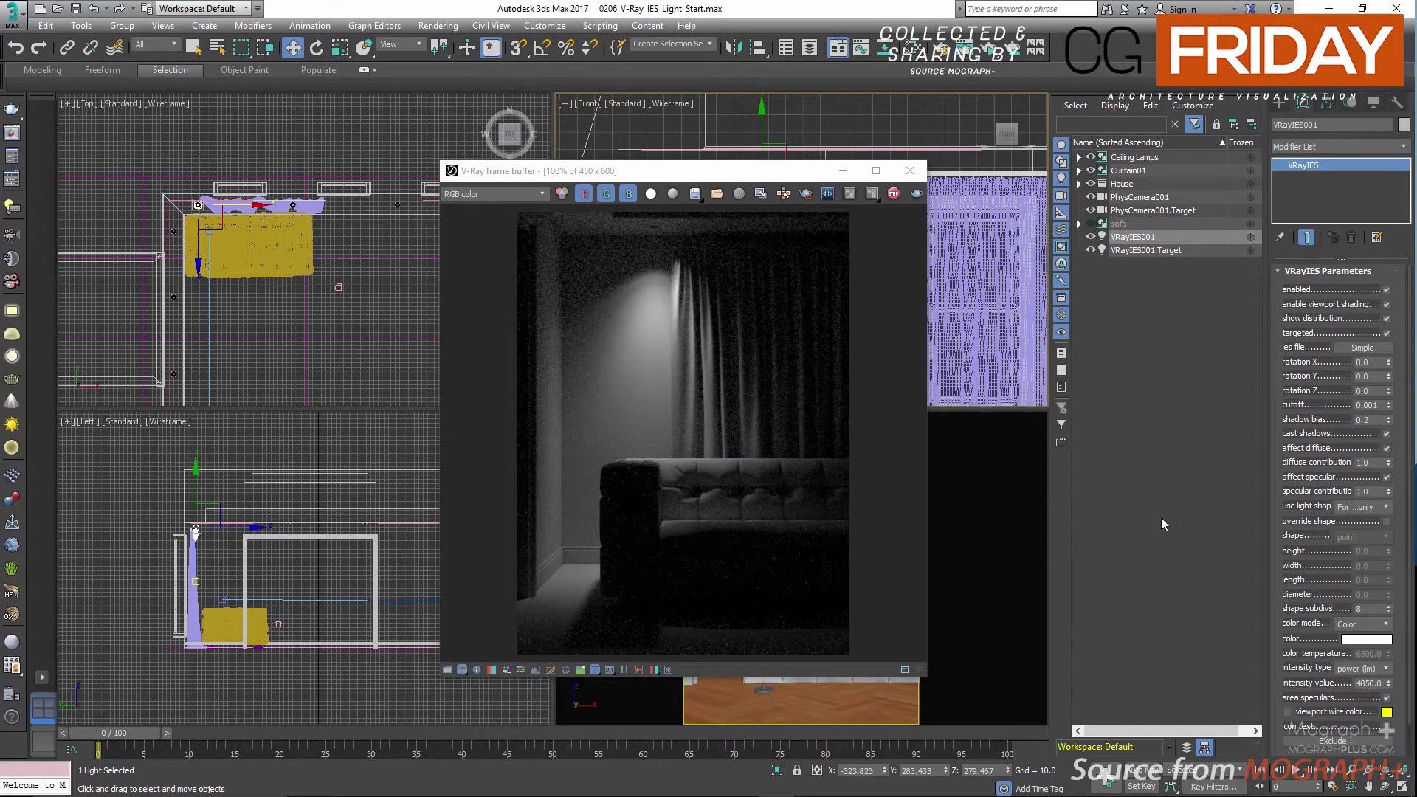
# Step: Set the IES light's use light shape option to No and inspect the sofa's shadow edge on the floor in the render
pyautogui.click(1369, 508)
pyautogui.click(1362, 521)
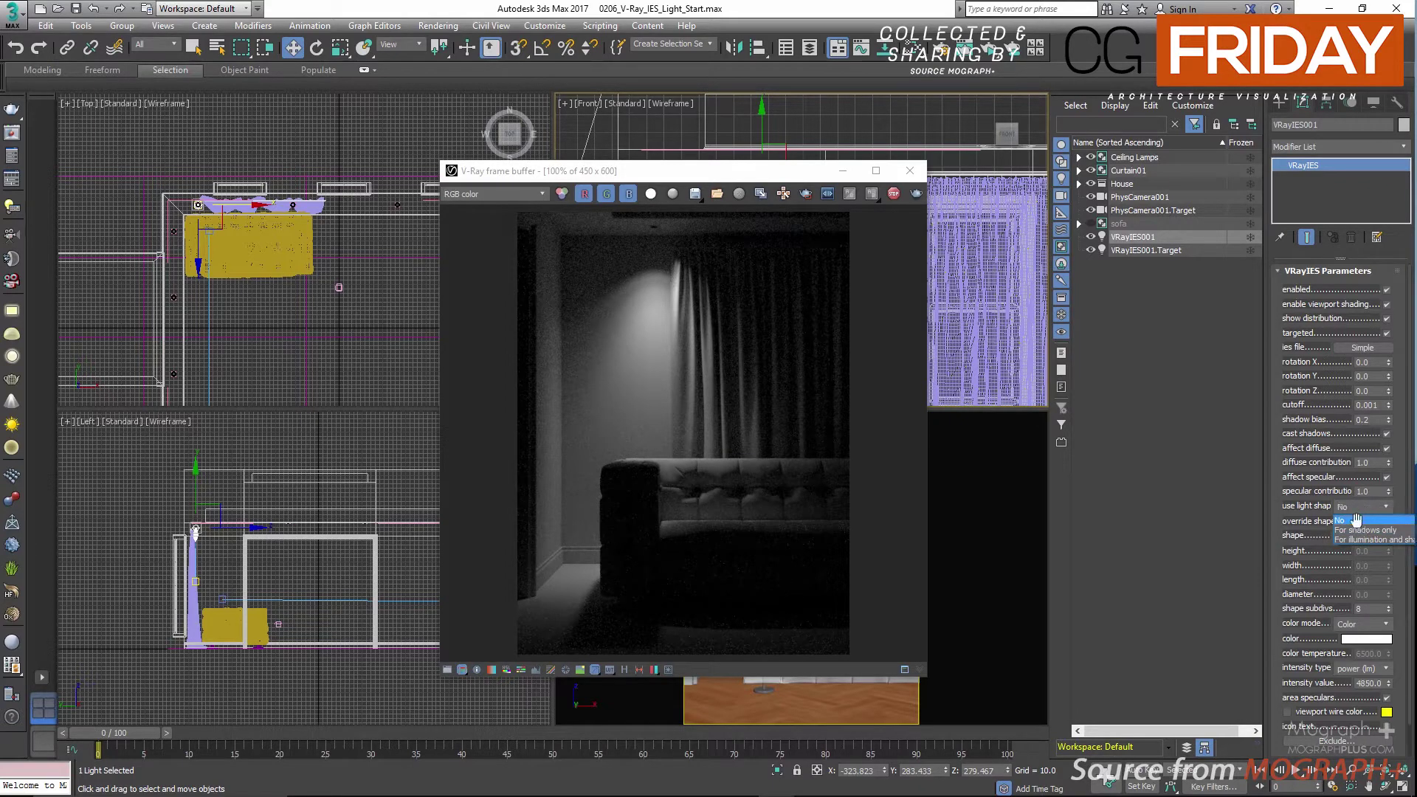
pyautogui.scroll(2, 626, 574)
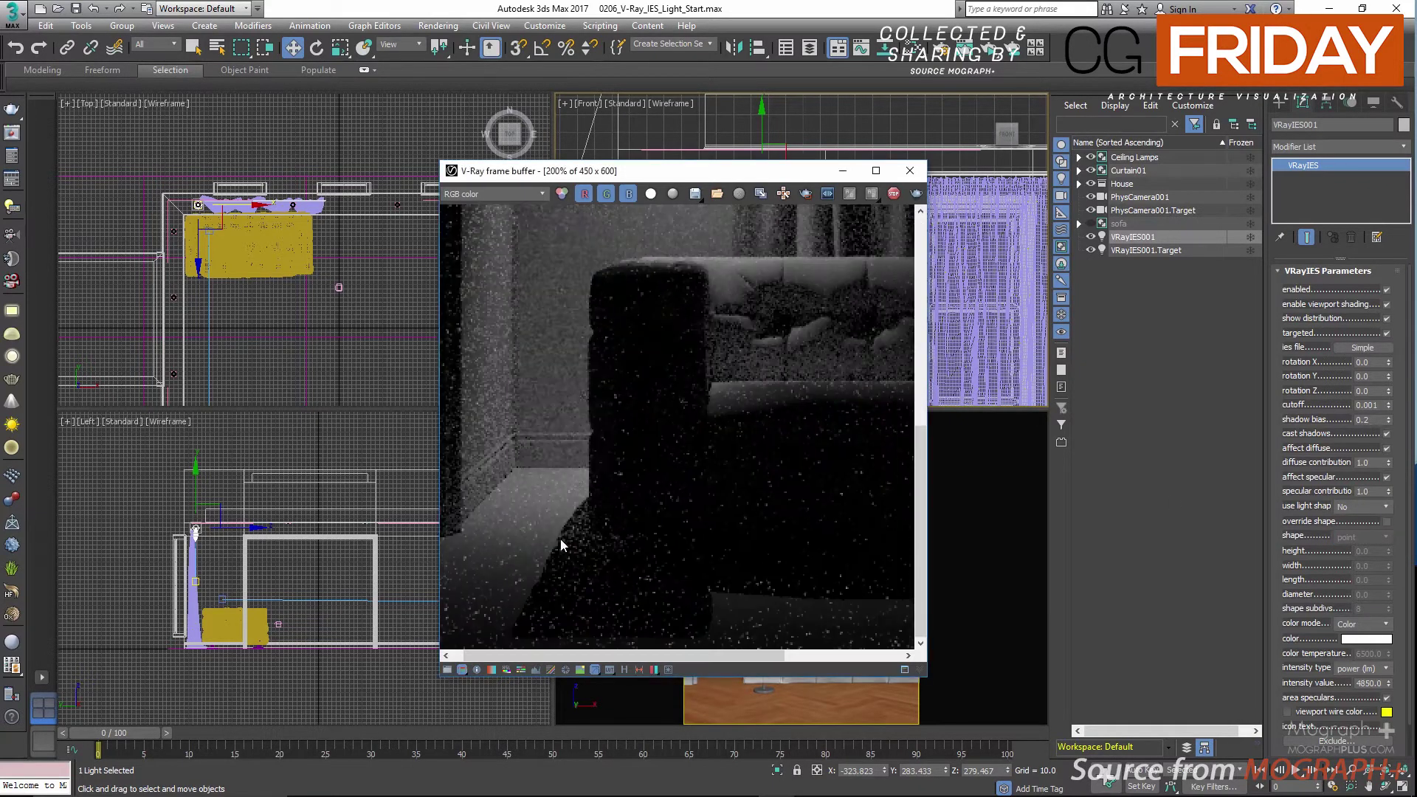
pyautogui.scroll(2, 591, 498)
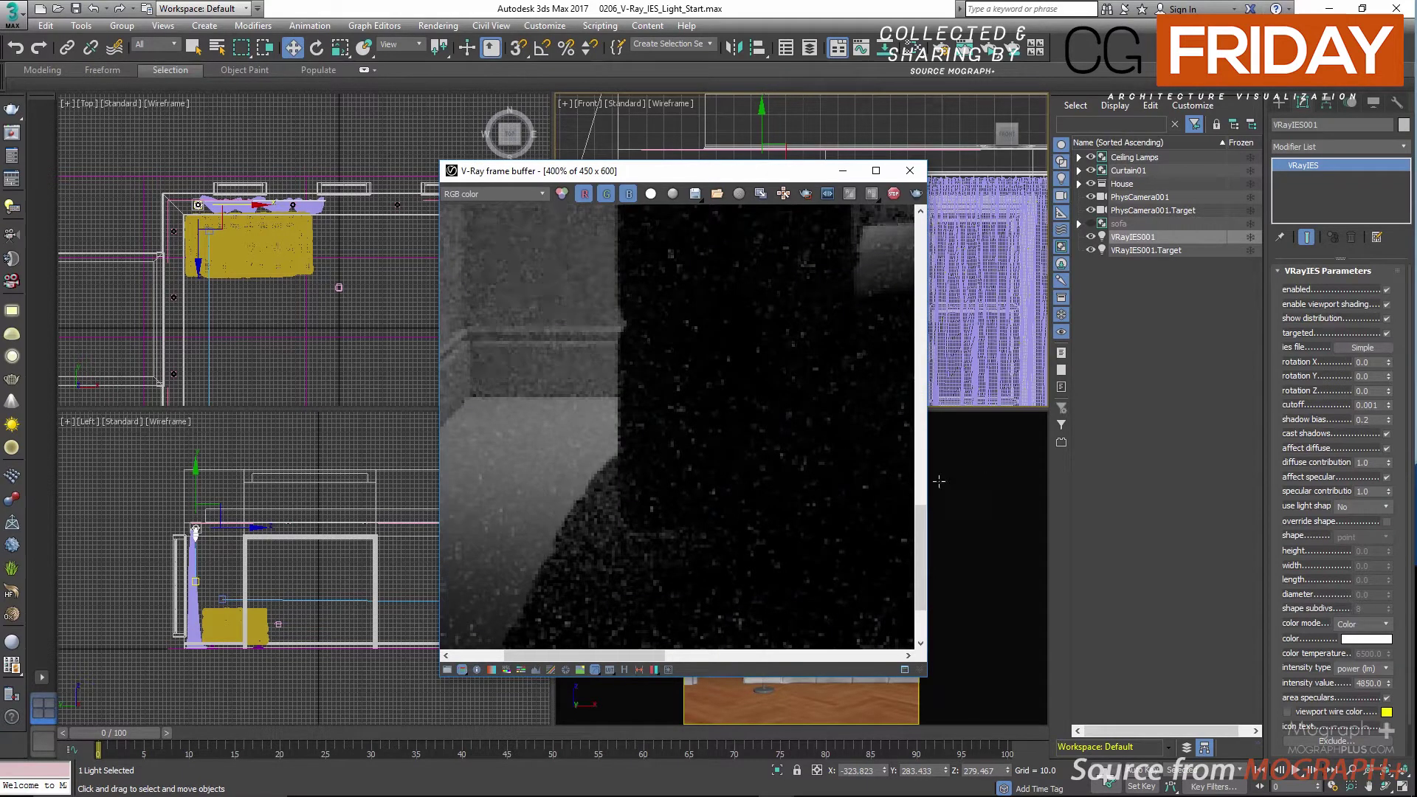
pyautogui.scroll(-2, 692, 483)
pyautogui.scroll(-1, 712, 430)
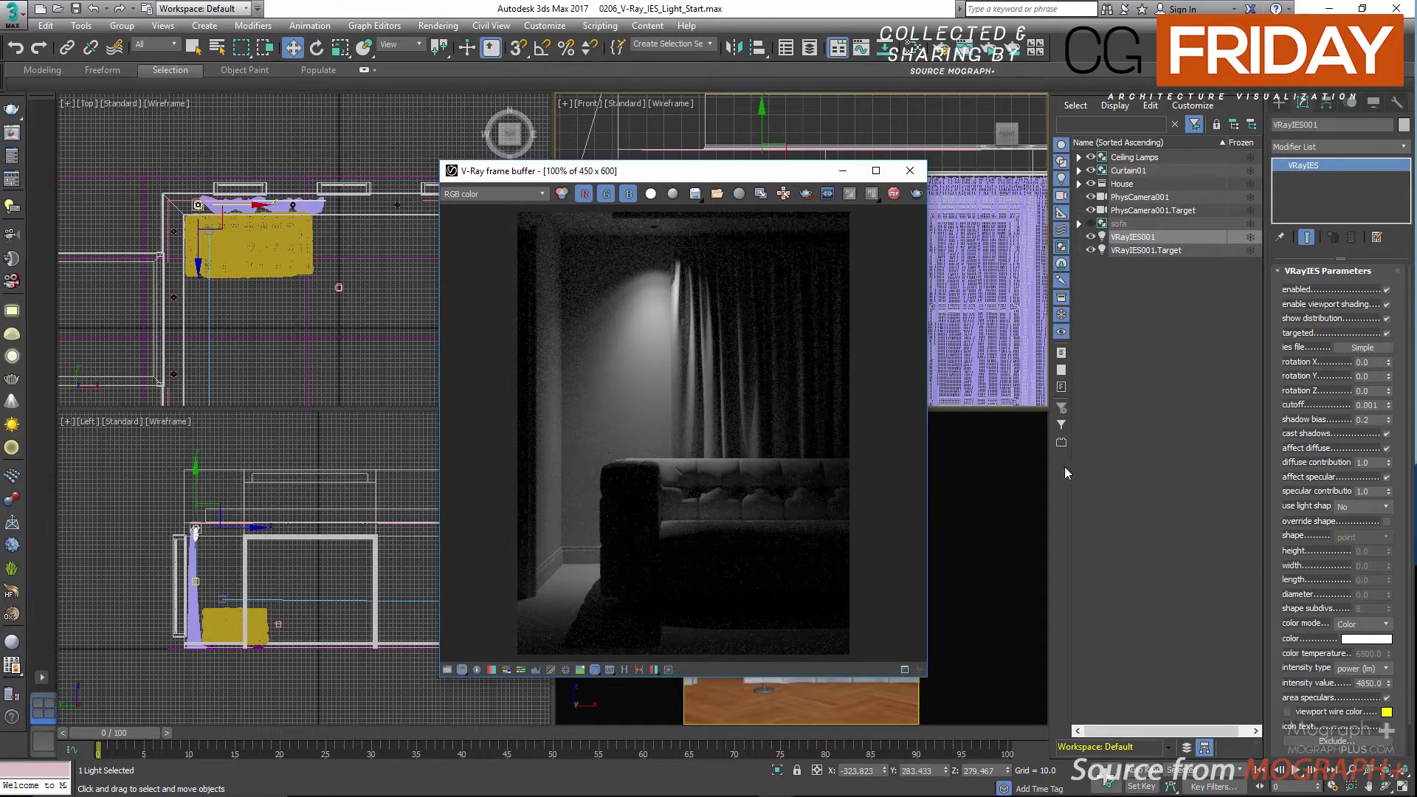
pyautogui.scroll(2, 644, 595)
pyautogui.scroll(-3, 643, 458)
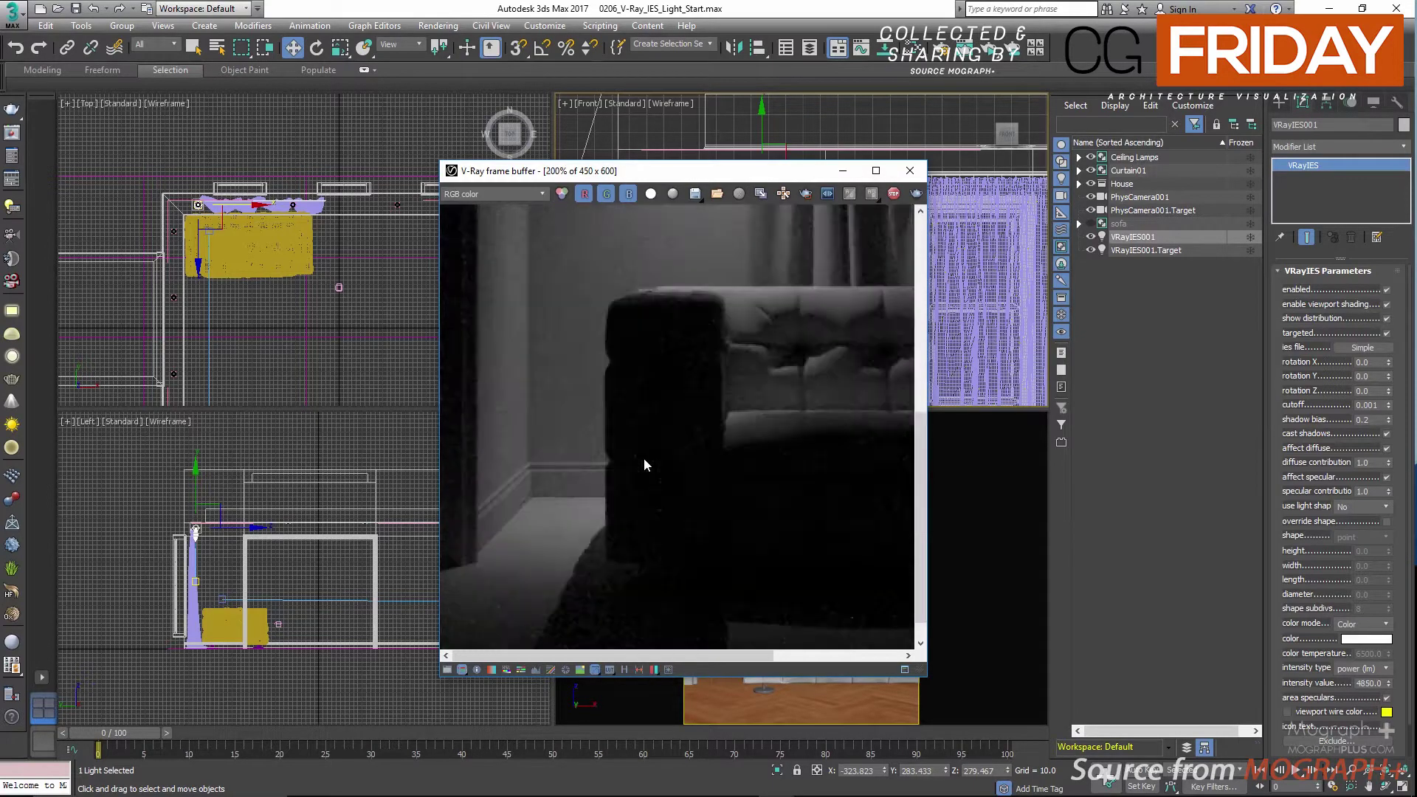
# Step: Set use light shape to For shadows only and examine the sofa's floor shadow up close in the render
pyautogui.click(1365, 506)
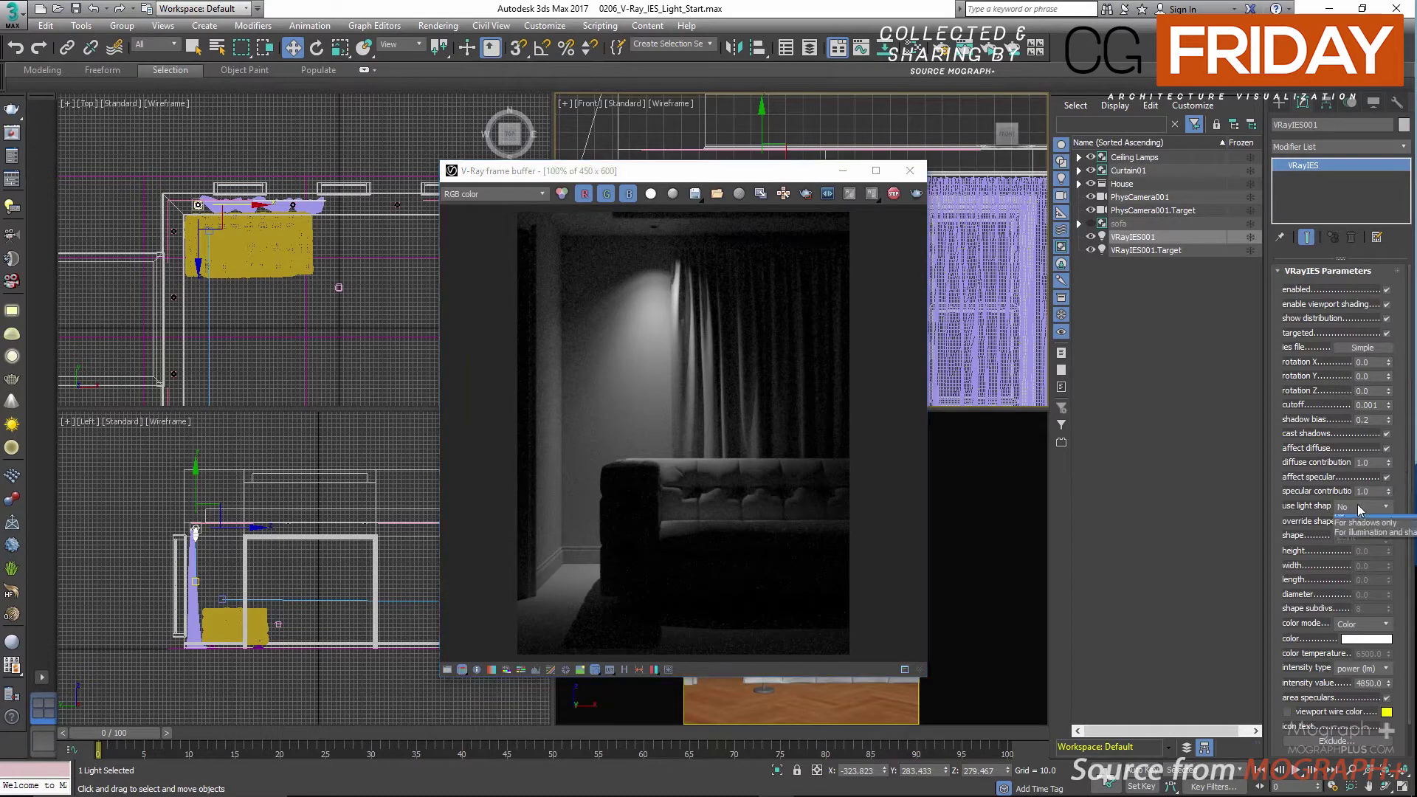
pyautogui.click(1358, 530)
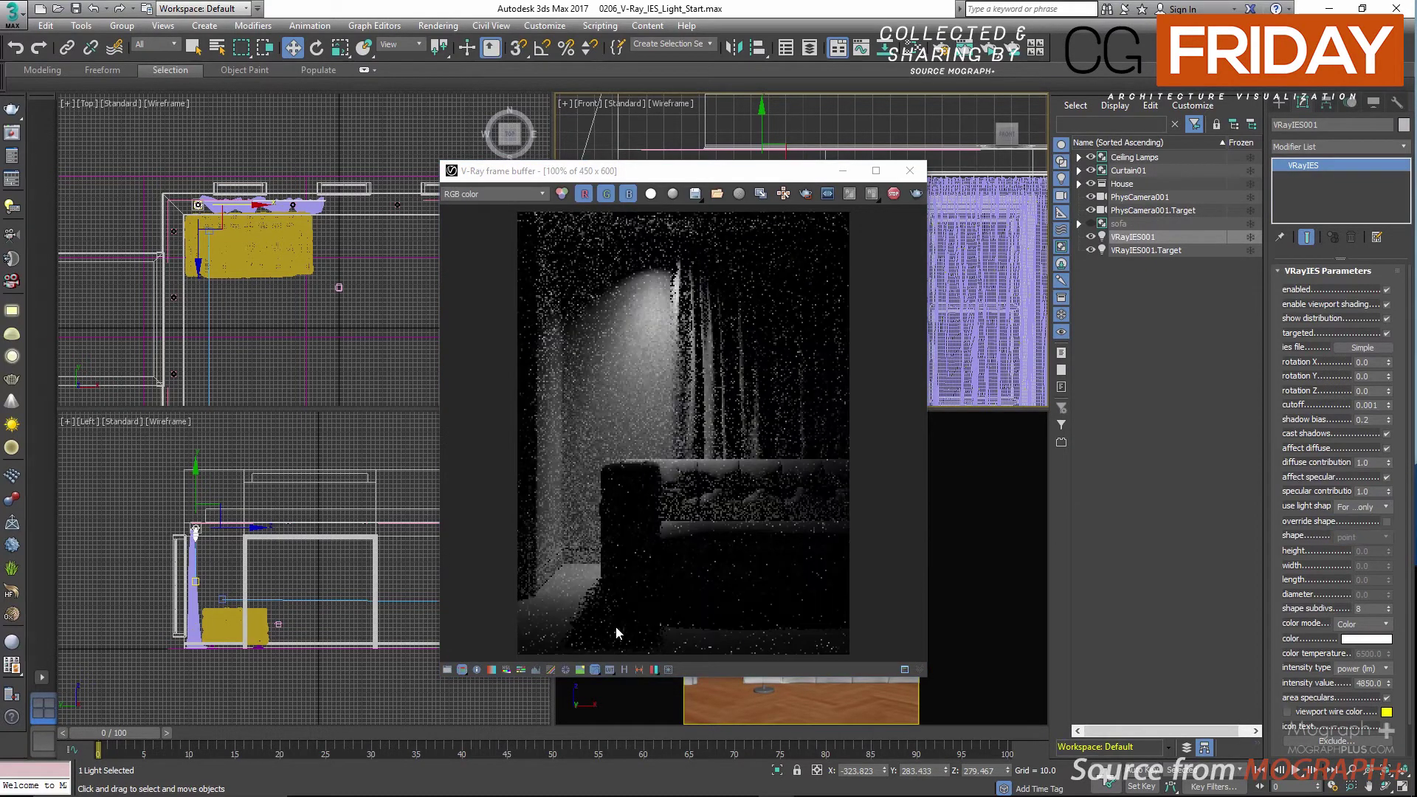
pyautogui.scroll(1, 560, 599)
pyautogui.scroll(1, 583, 574)
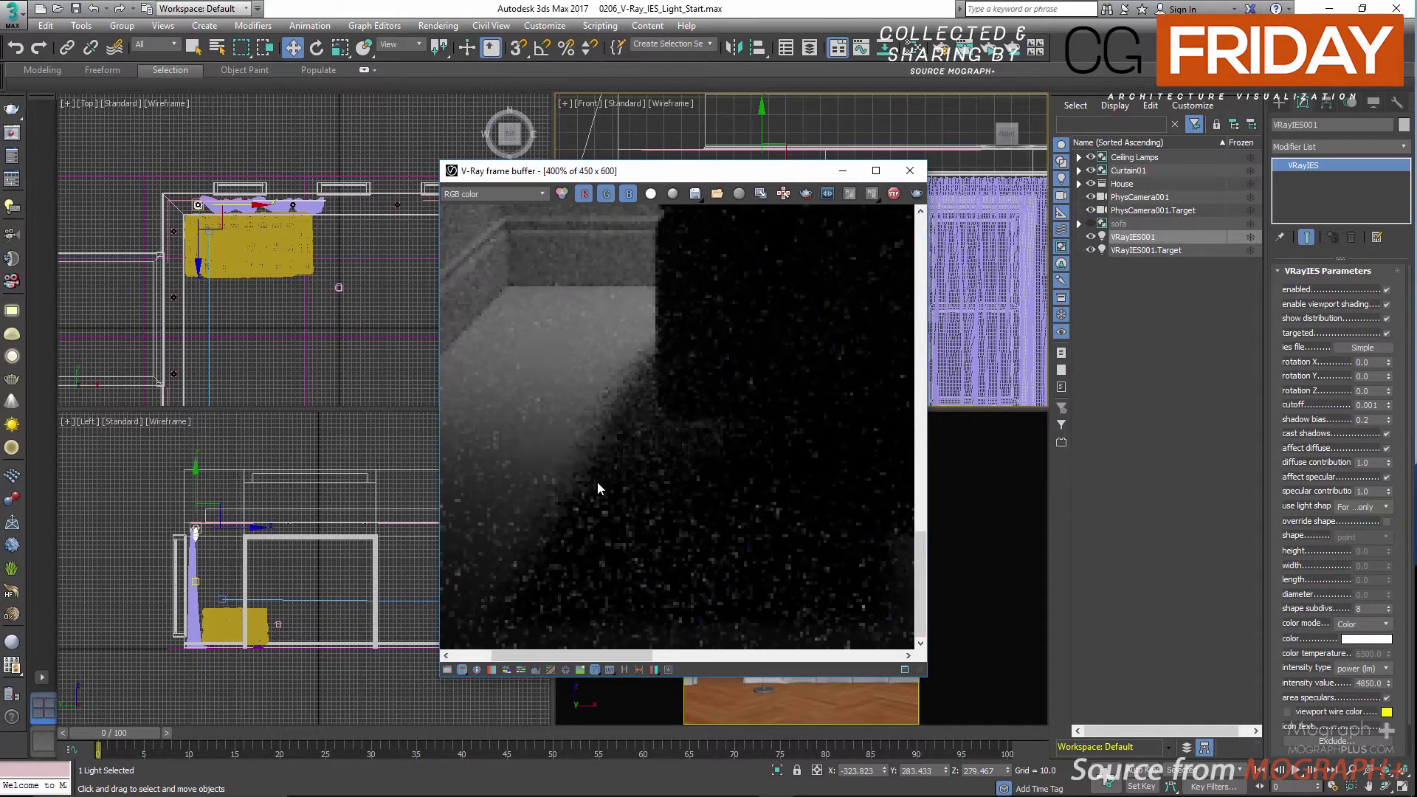
pyautogui.scroll(-1, 597, 517)
pyautogui.scroll(1, 595, 569)
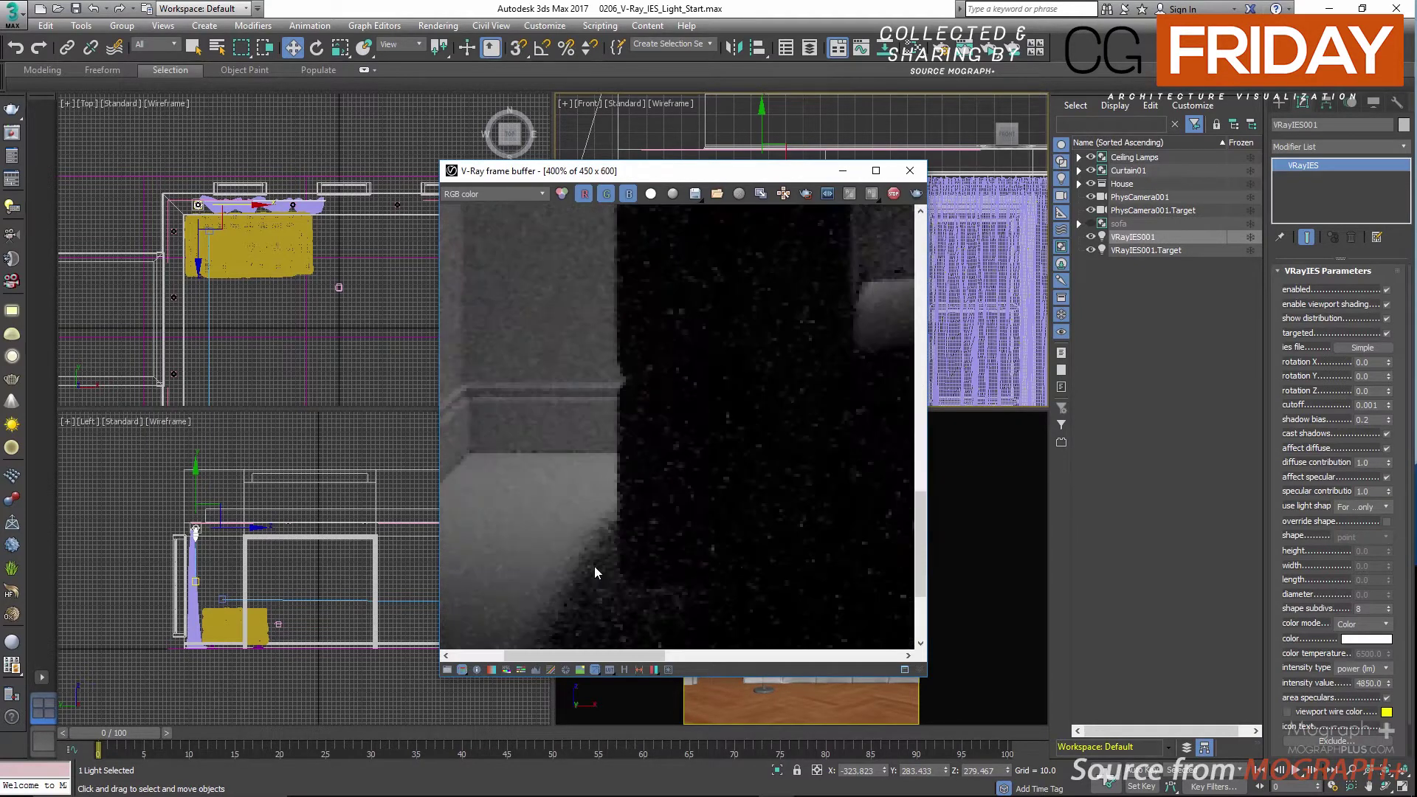
pyautogui.moveTo(601, 496); pyautogui.dragTo(619, 441, button='middle')
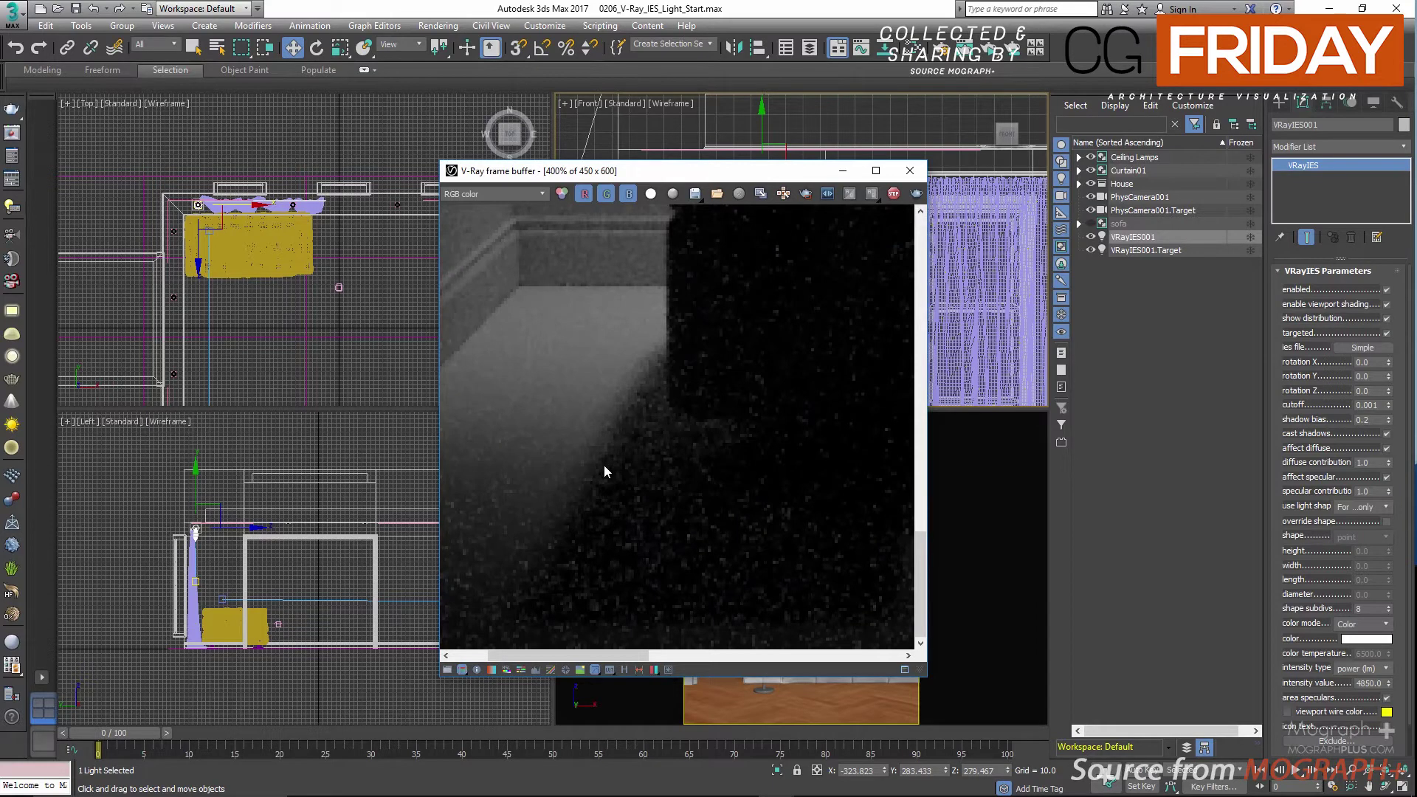
pyautogui.scroll(-2, 603, 465)
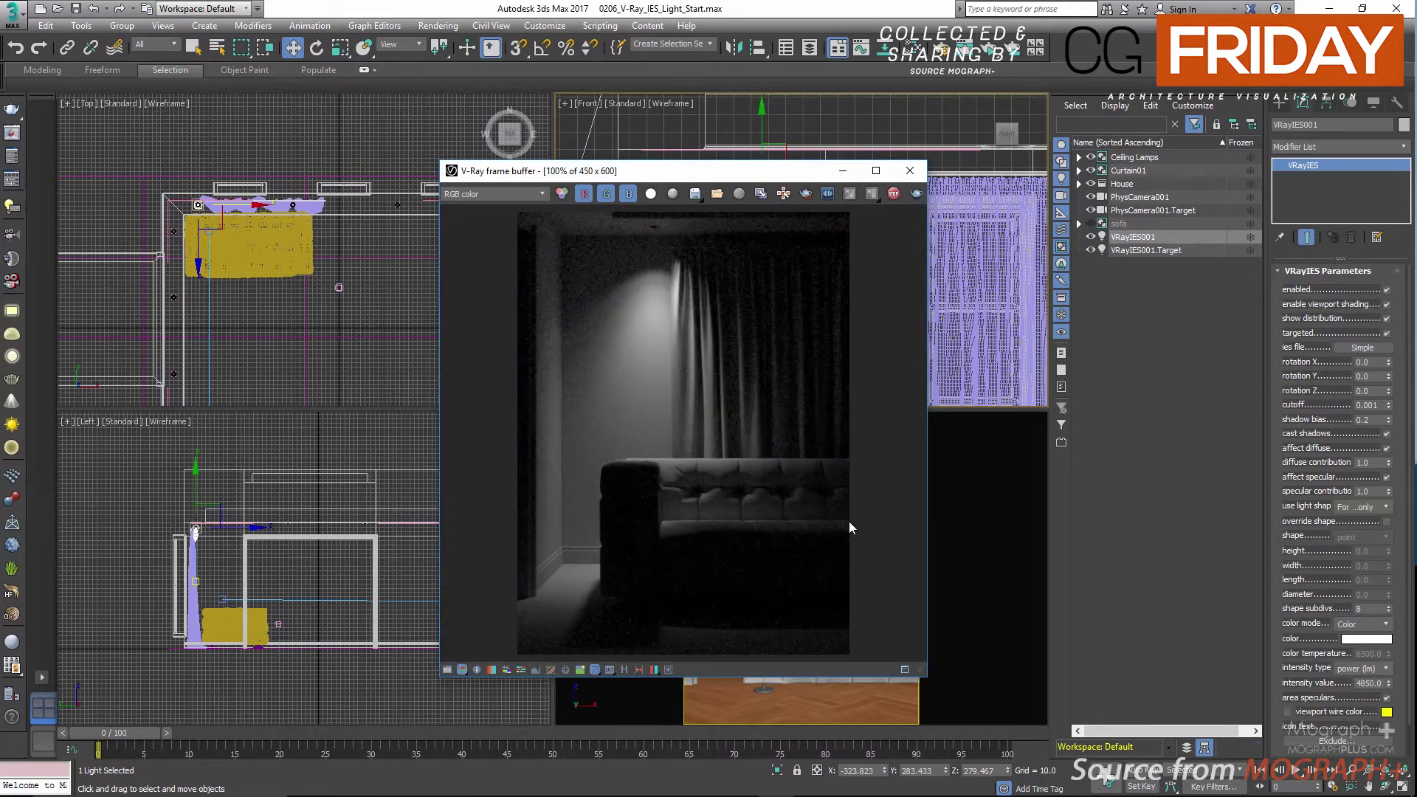
# Step: Test use light shape with the illumination and shadows option, and restore it to For shadows only
pyautogui.click(1363, 507)
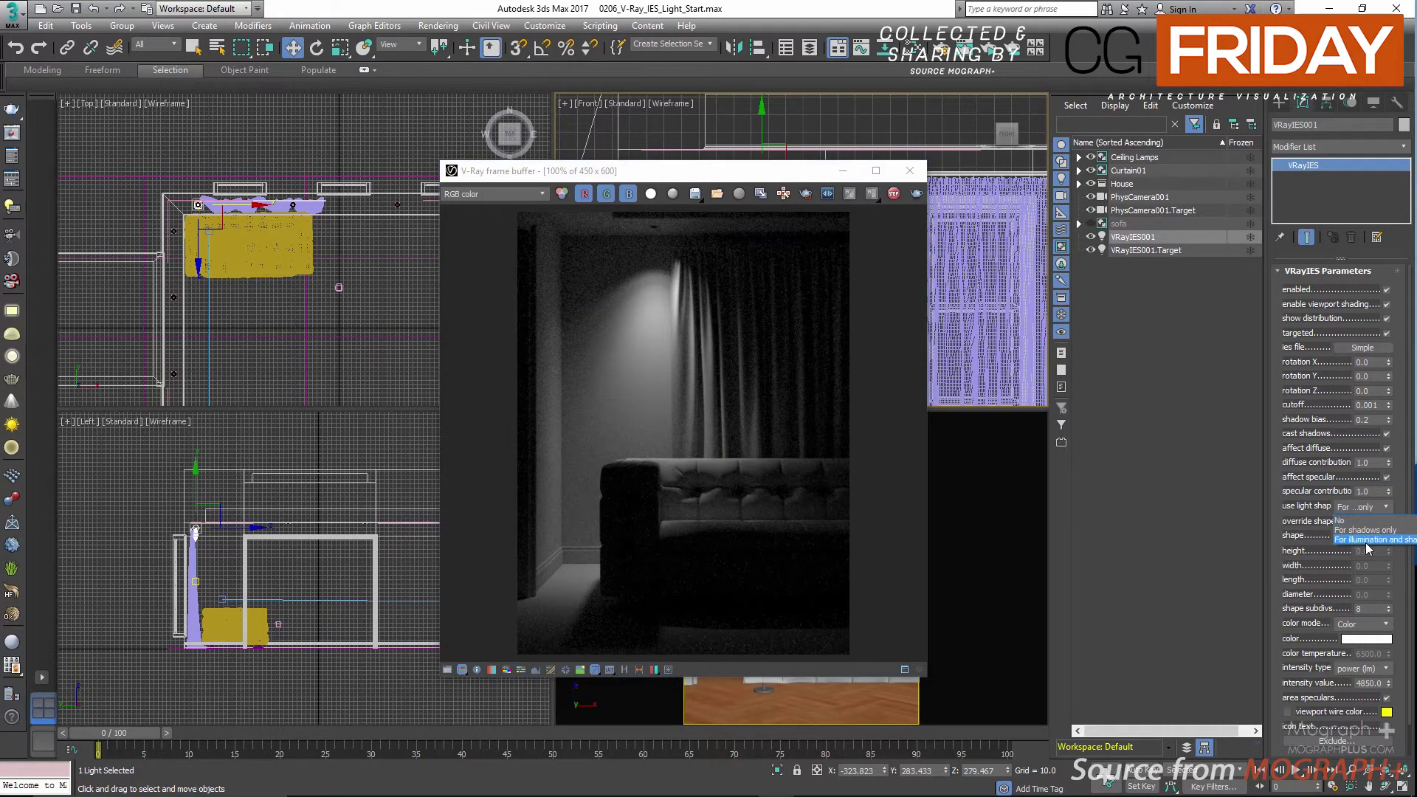
pyautogui.click(1366, 540)
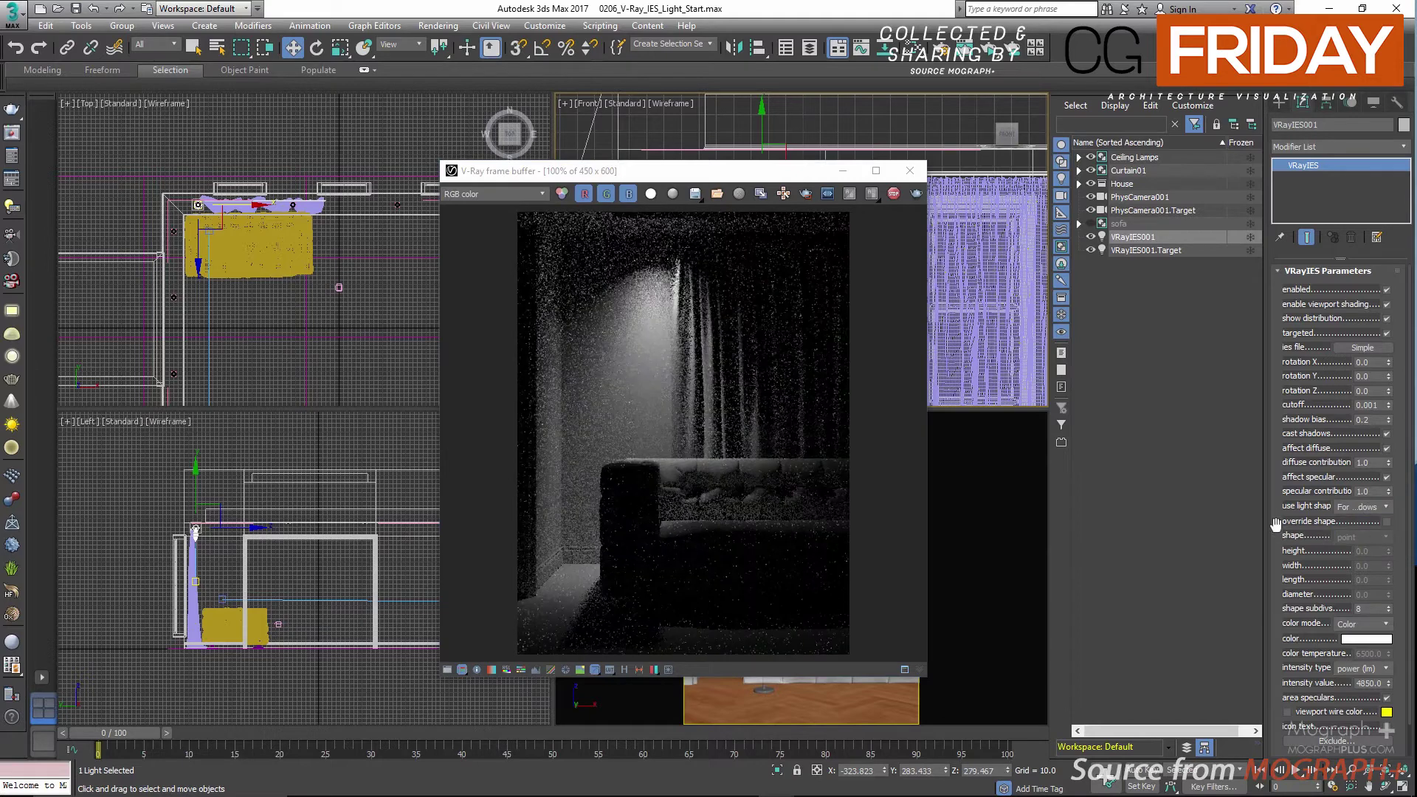
pyautogui.click(1347, 508)
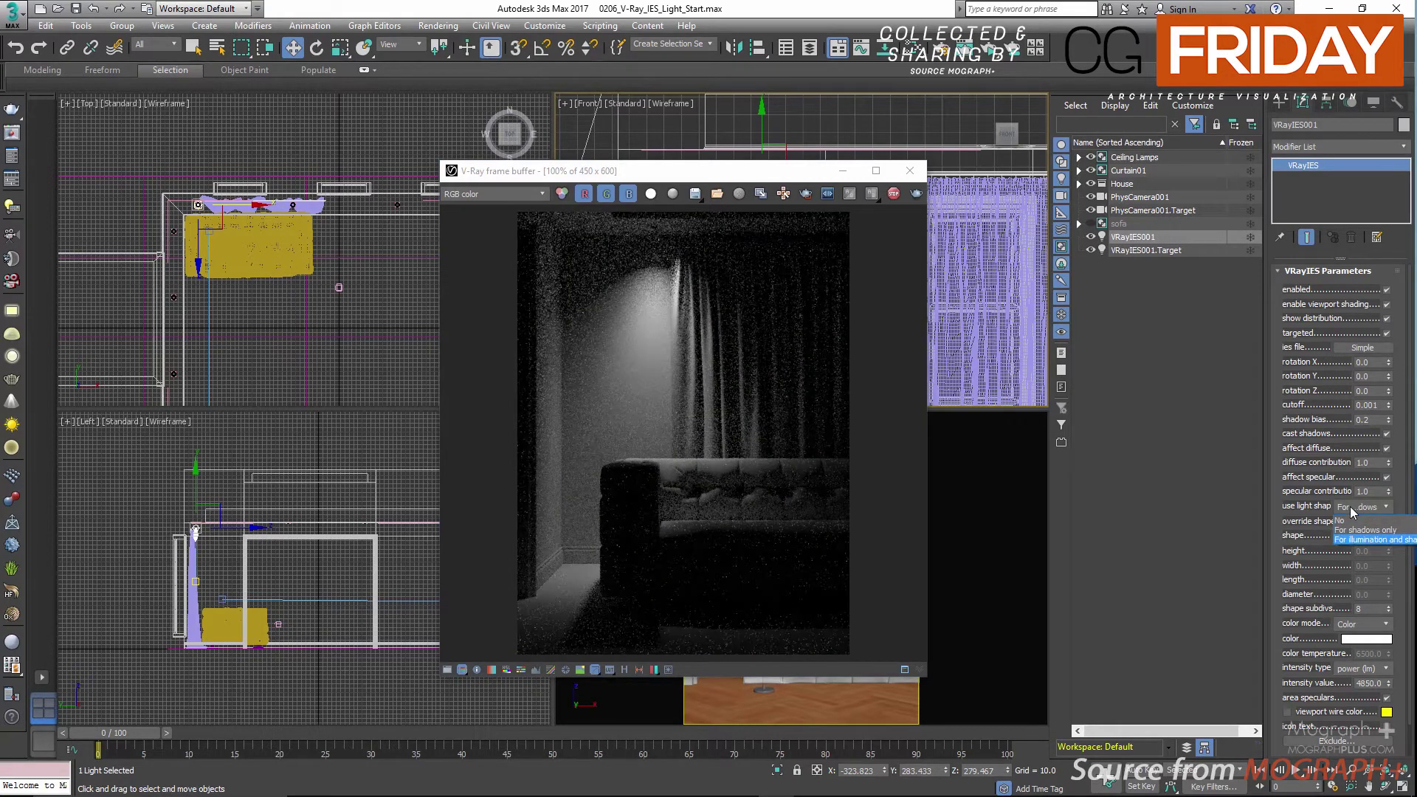
pyautogui.click(1366, 529)
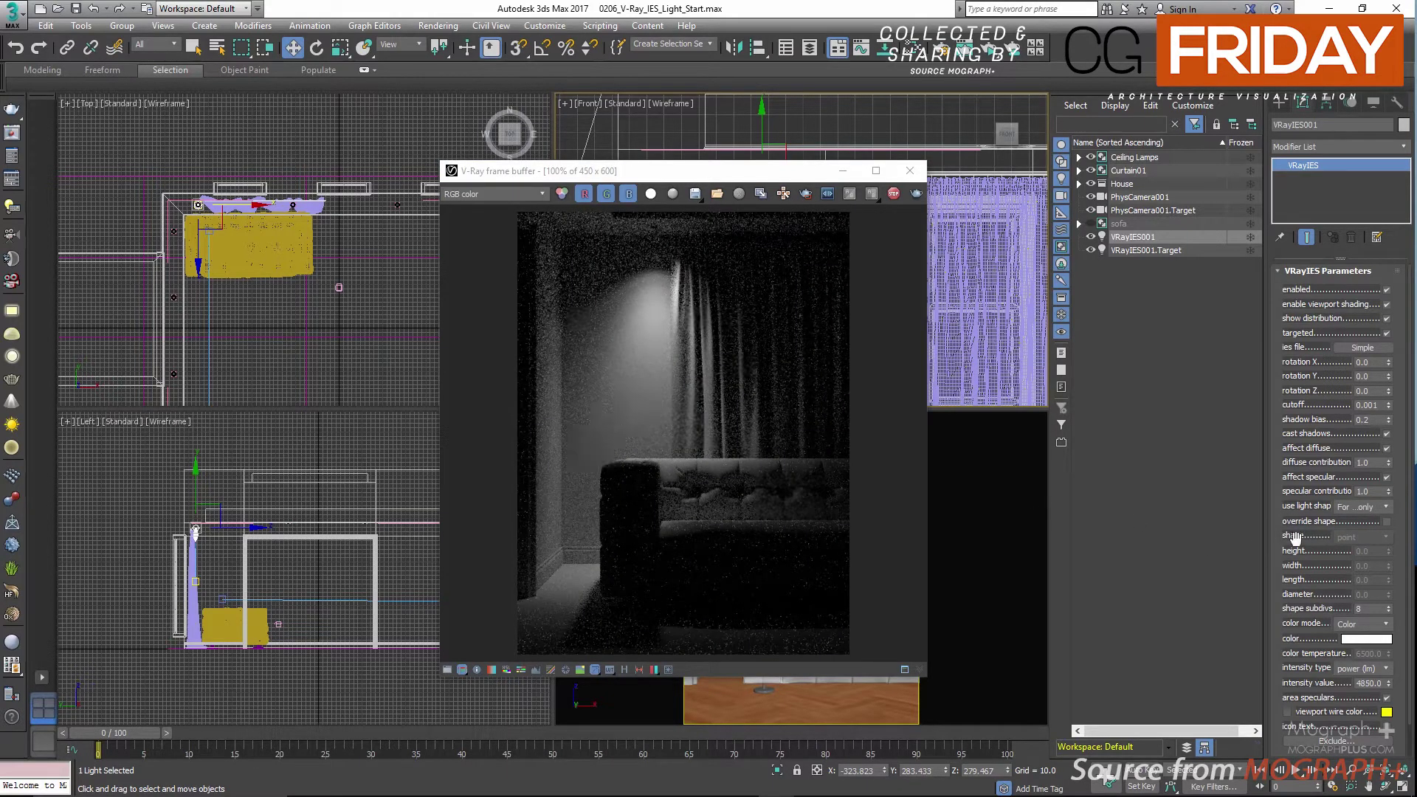
# Step: Override the IES light's shape with a sphere of diameter 1.0 and inspect the sofa's floor shadow in the render
pyautogui.click(1386, 522)
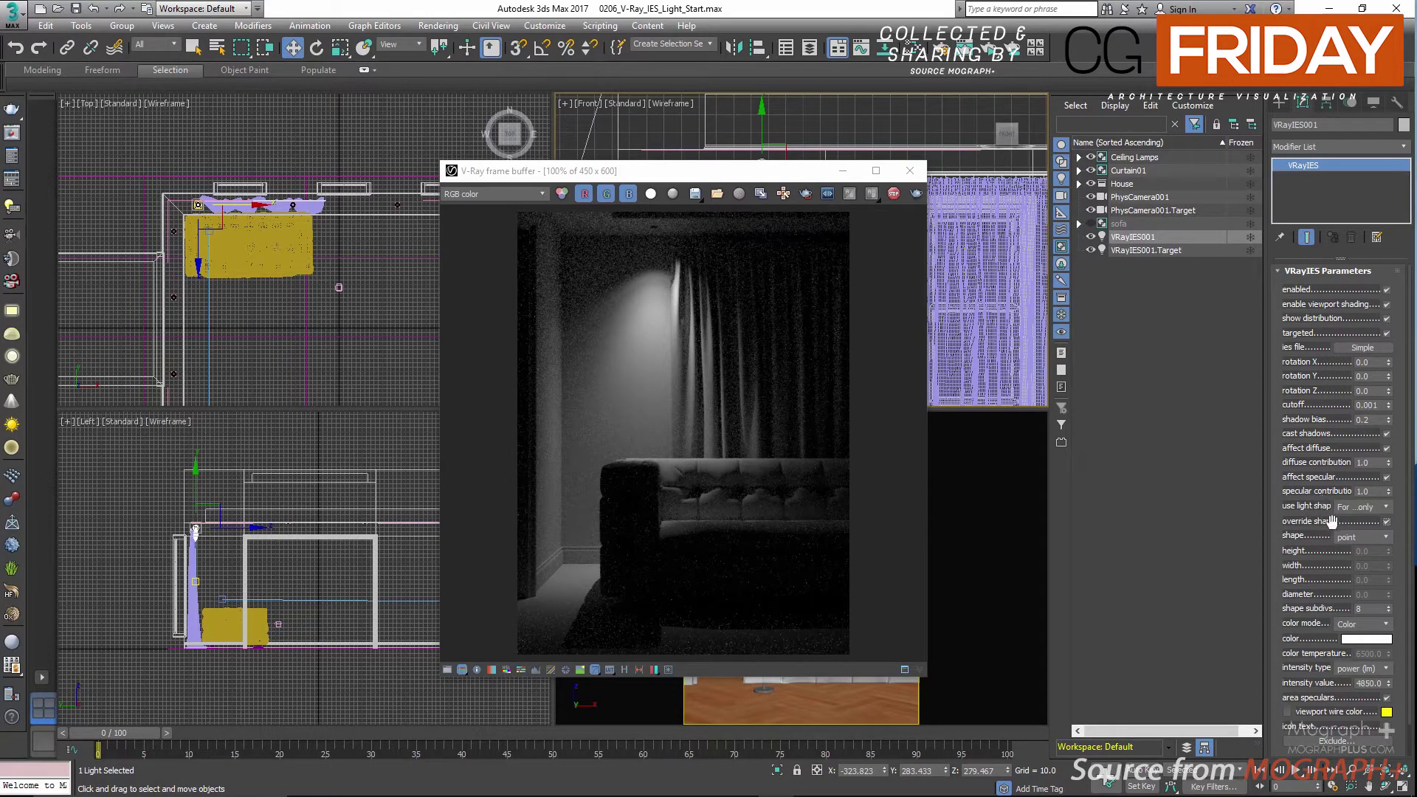
pyautogui.click(1361, 538)
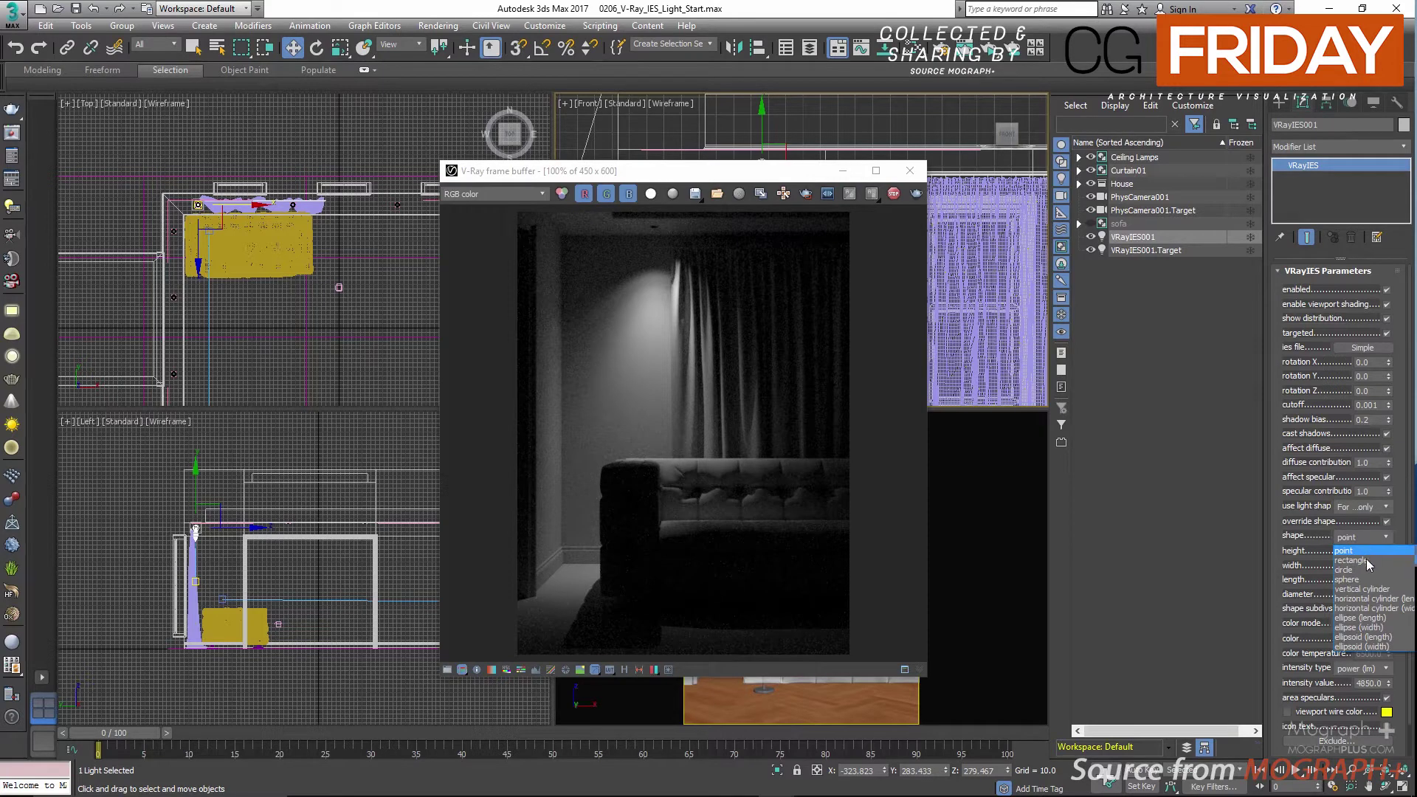
pyautogui.click(1372, 580)
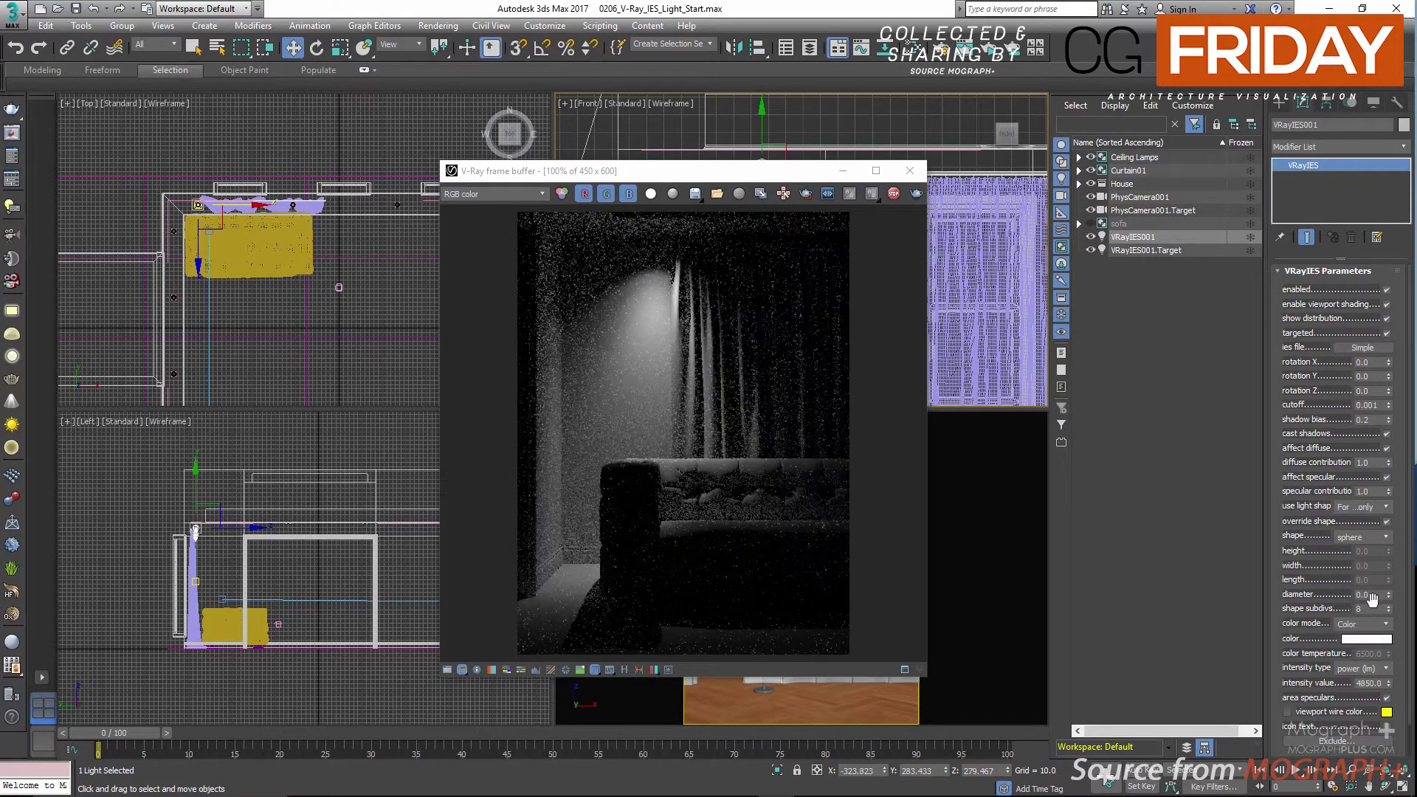
pyautogui.click(1370, 595)
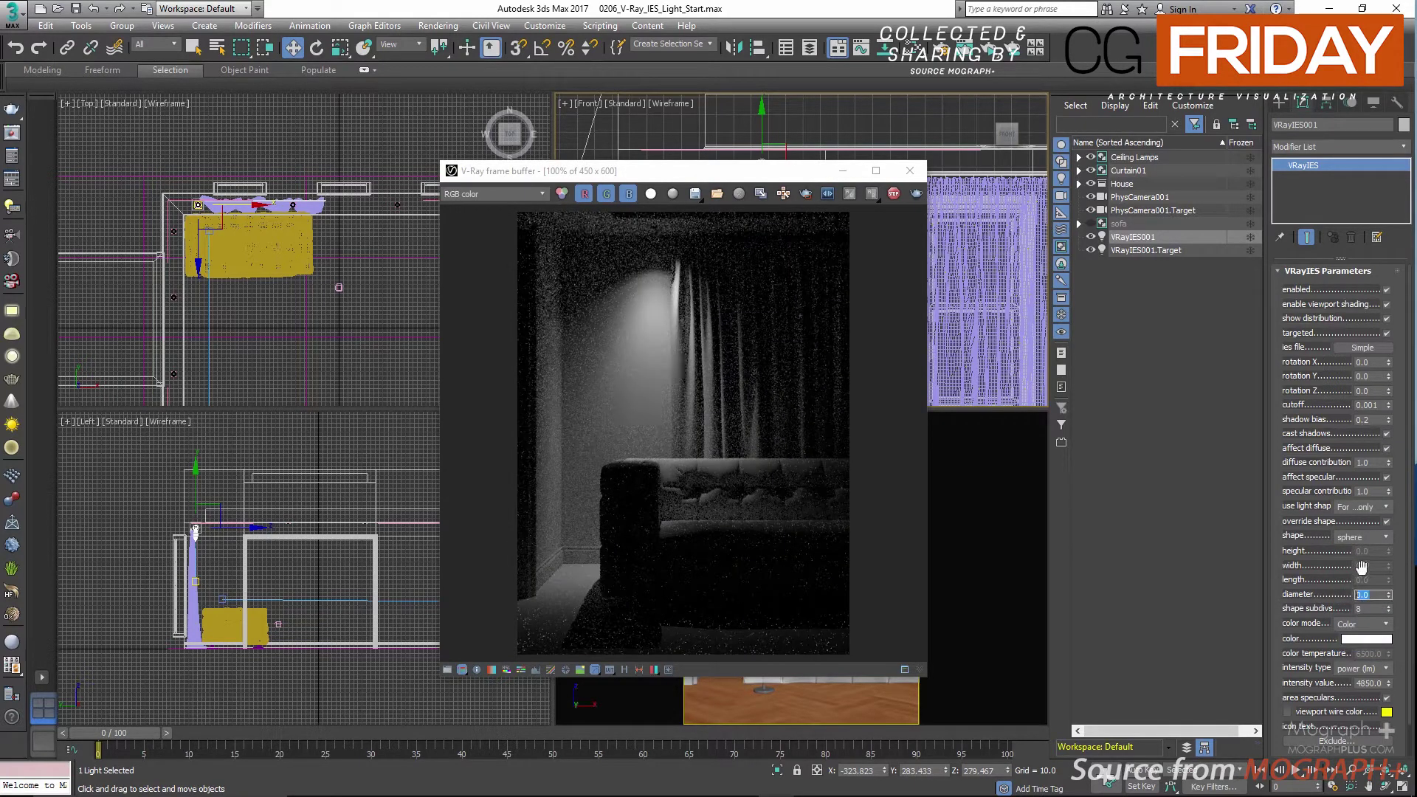
pyautogui.write('1')
pyautogui.press('Return')
pyautogui.scroll(2, 600, 622)
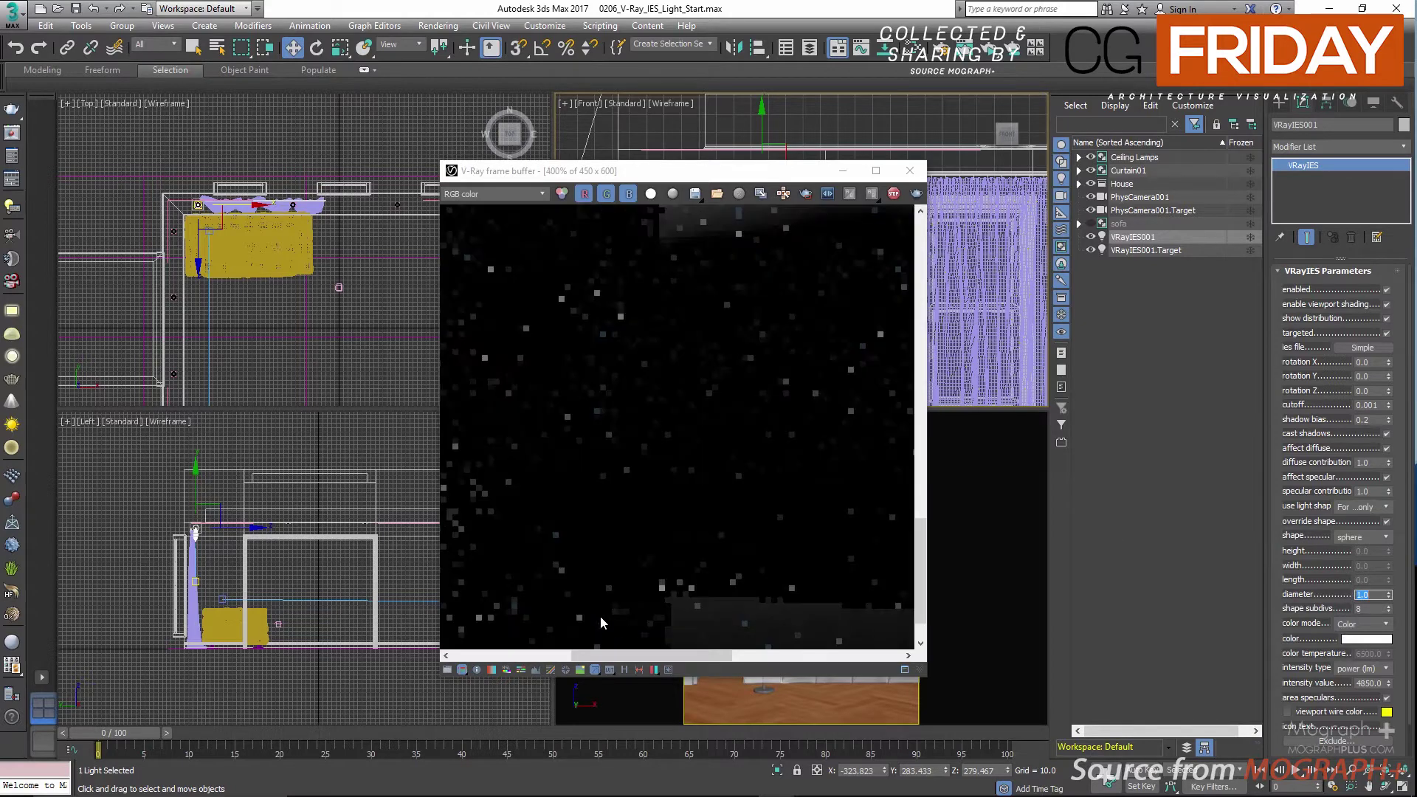
pyautogui.moveTo(600, 622); pyautogui.dragTo(875, 425, button='middle')
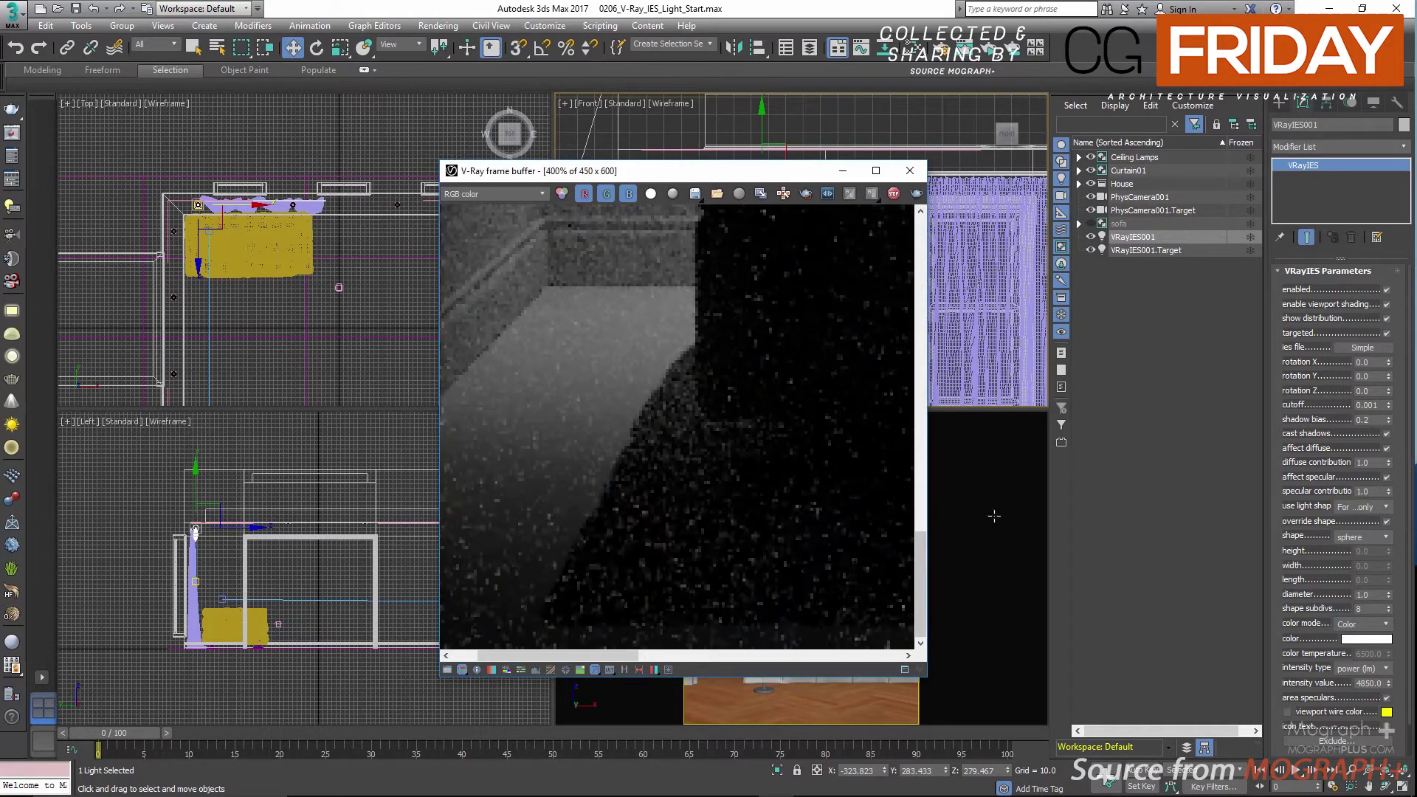
# Step: Set the IES light's sphere diameter to 10.0
pyautogui.doubleClick(1365, 595)
pyautogui.write('10')
pyautogui.press('Return')
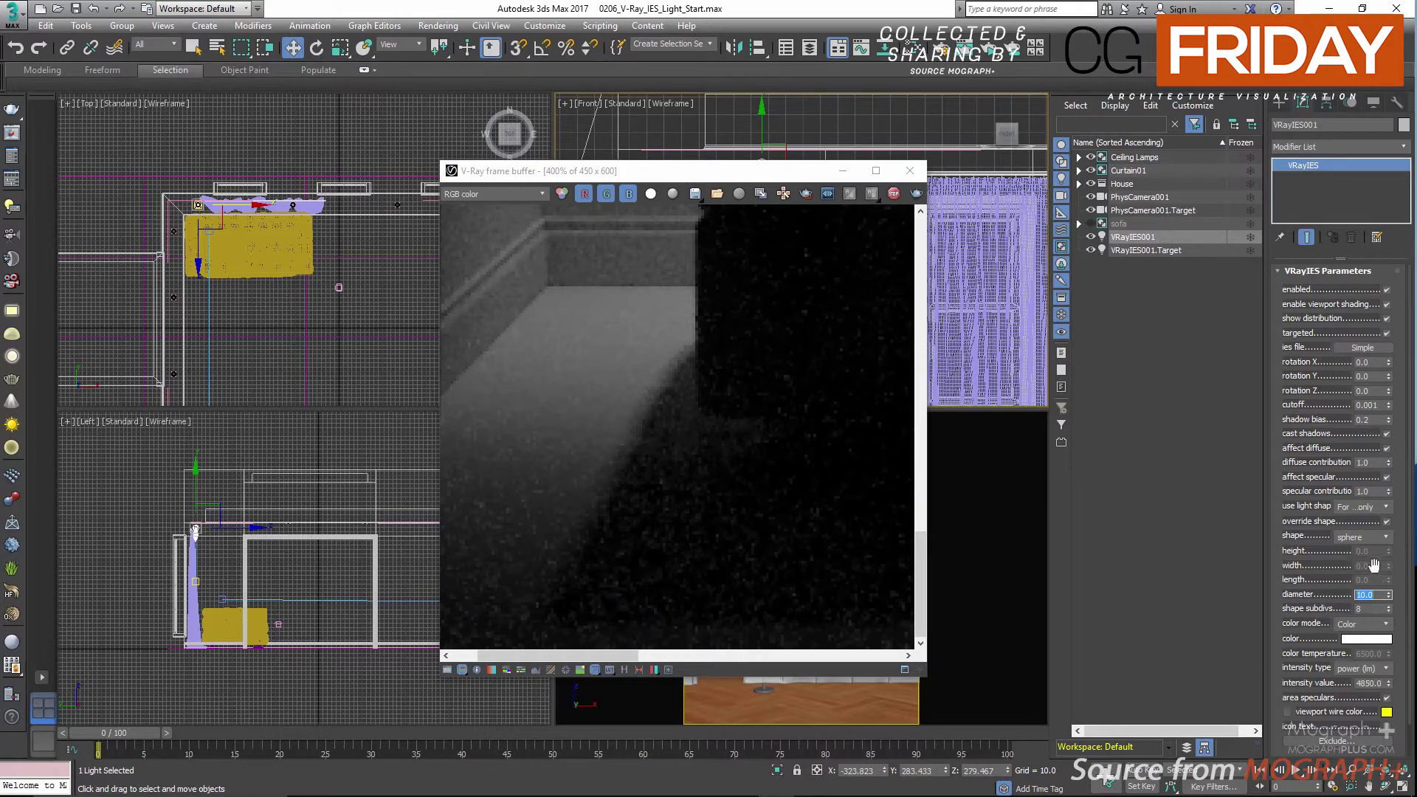
# Step: Set the IES light's shape back to point, turn off override shape, and view the whole render
pyautogui.click(1364, 536)
pyautogui.click(1350, 550)
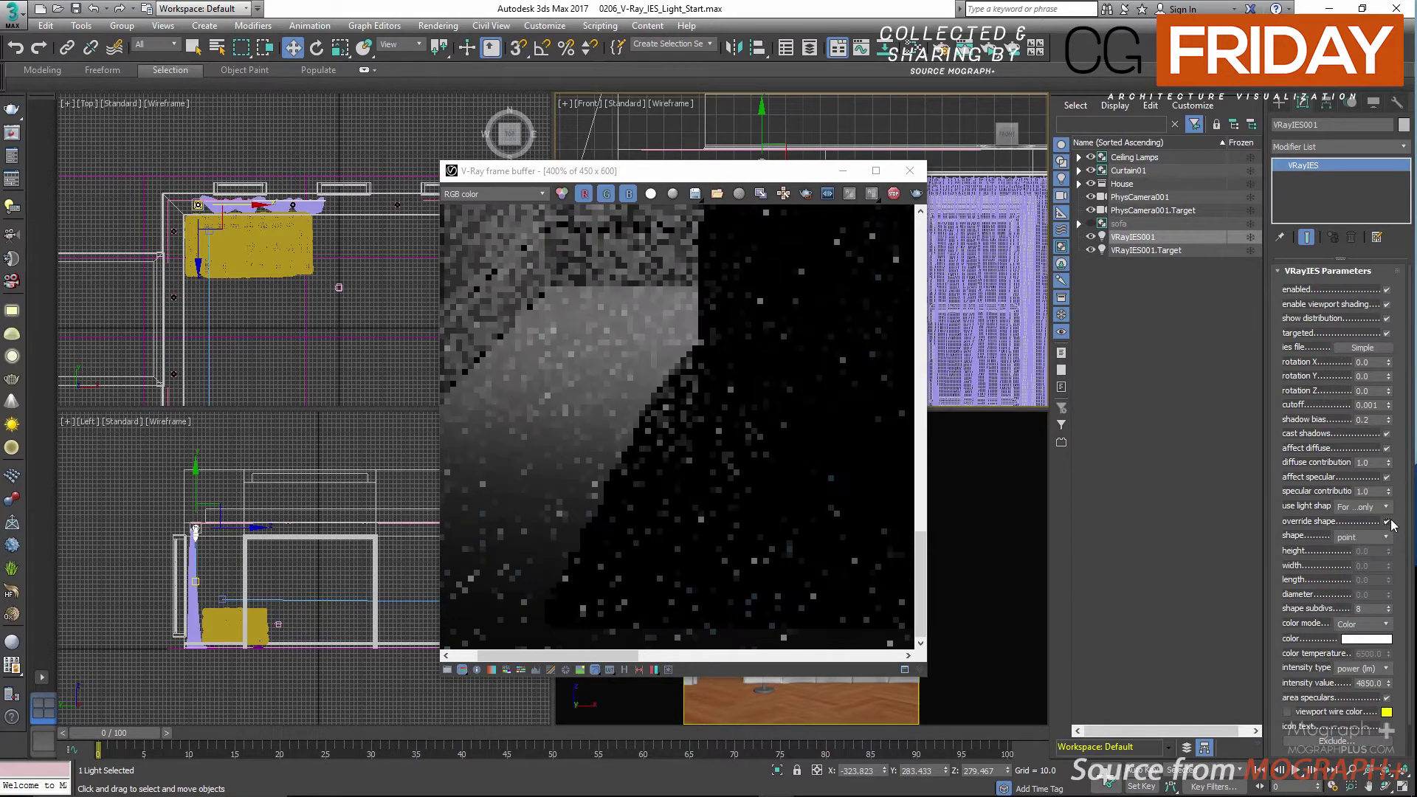
pyautogui.scroll(-2, 777, 473)
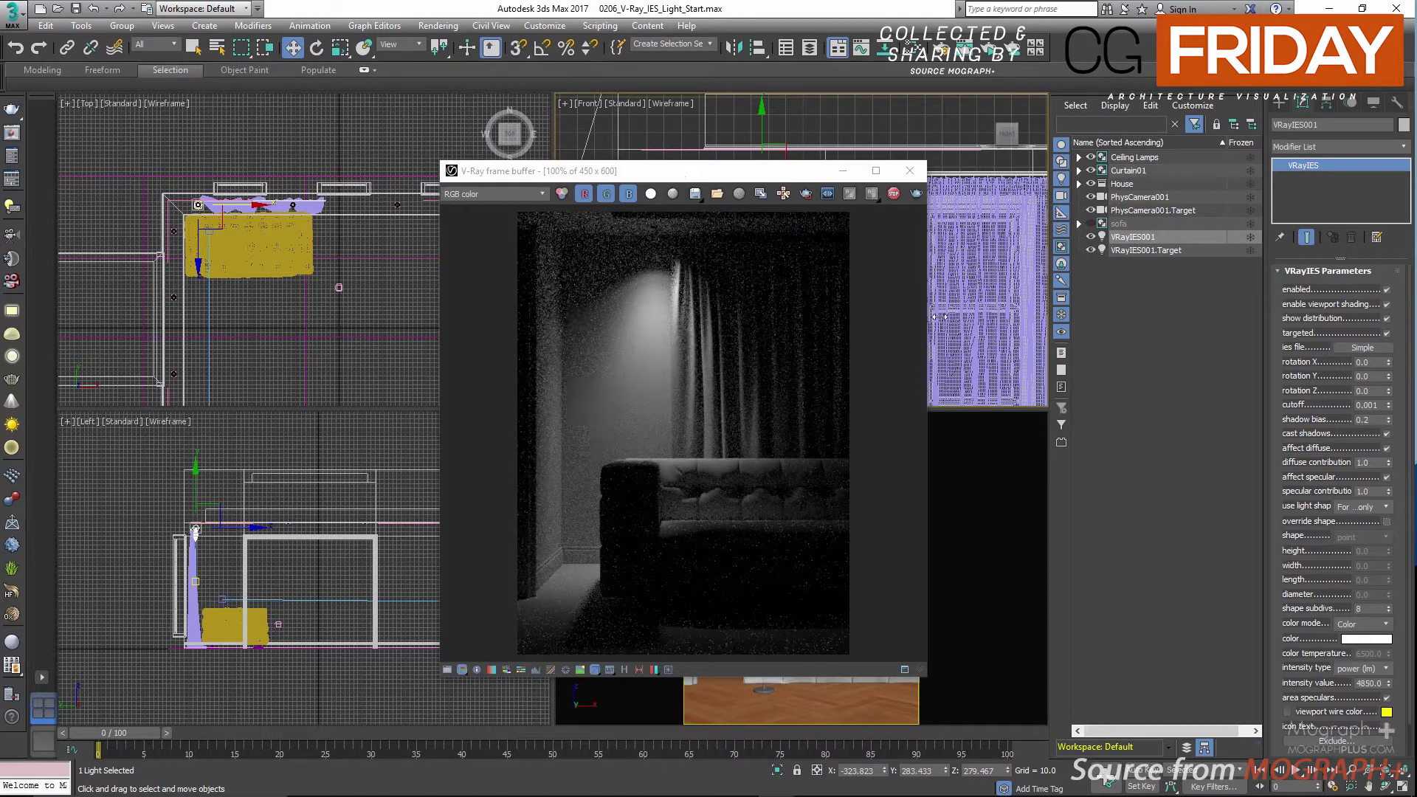
# Step: Test a shape subdivs value of 64 on the IES light and restore it to 8
pyautogui.doubleClick(1366, 609)
pyautogui.write('64')
pyautogui.press('Return')
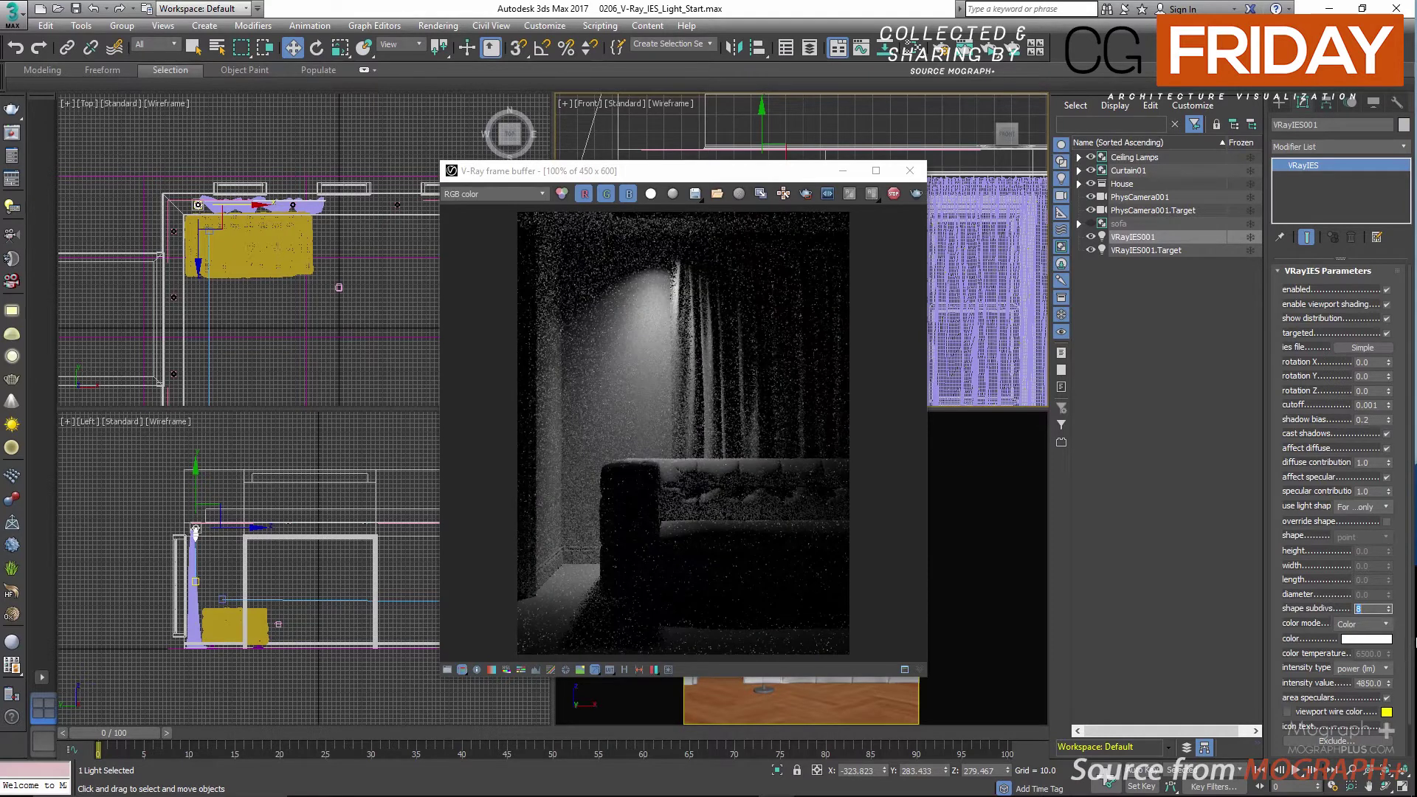
# Step: Preview purple and mint-green light colors on the IES light in the render, and discard the color change
pyautogui.click(1366, 639)
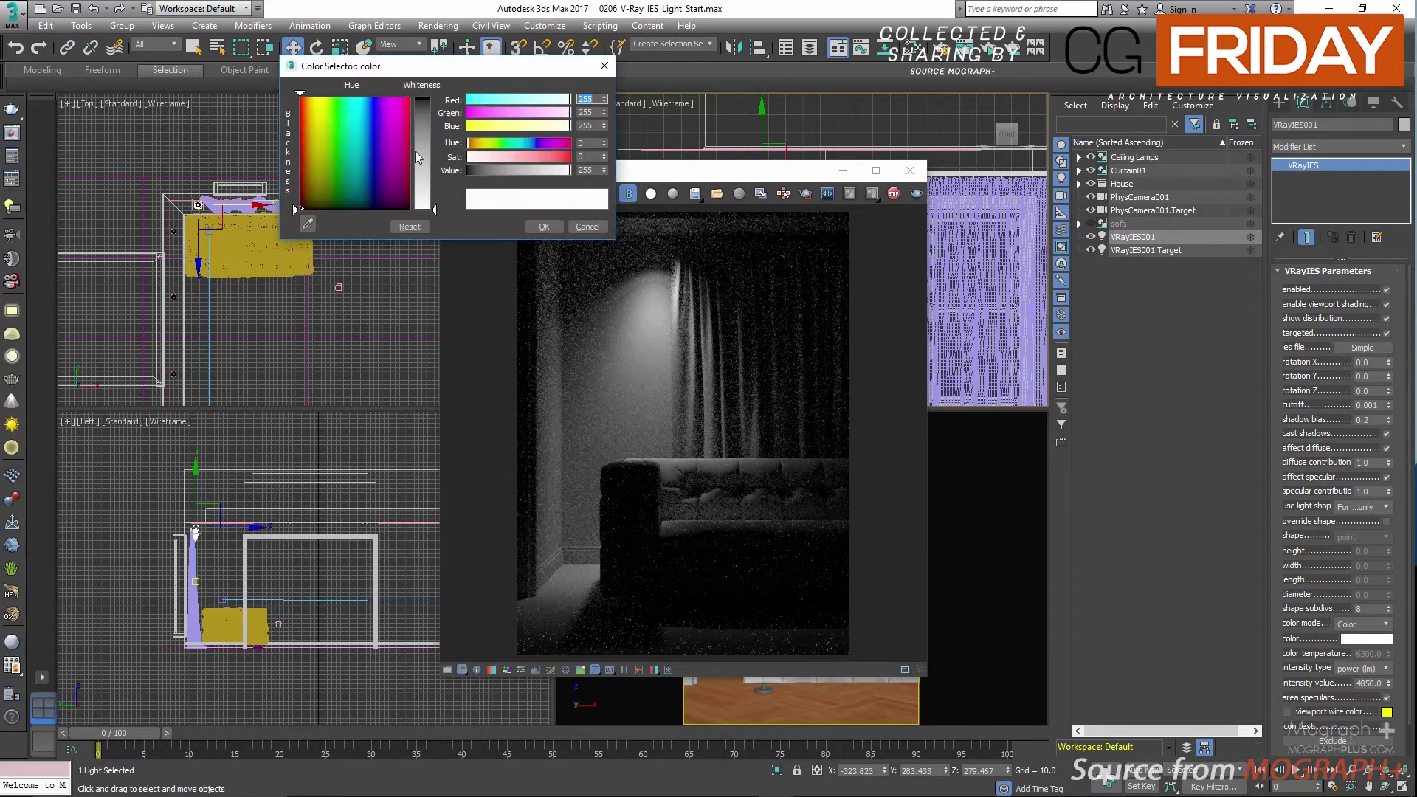
pyautogui.click(535, 143)
pyautogui.click(530, 156)
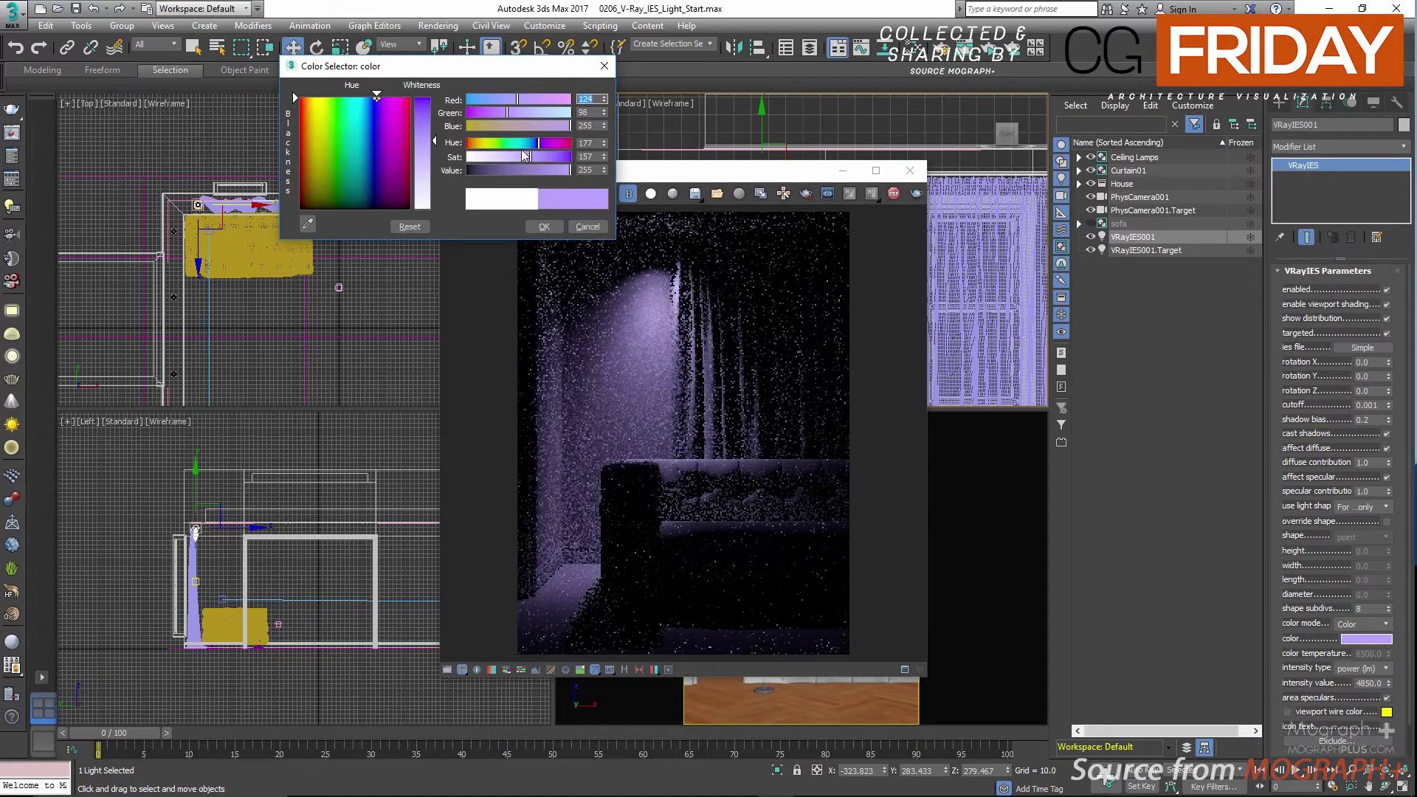
pyautogui.click(514, 143)
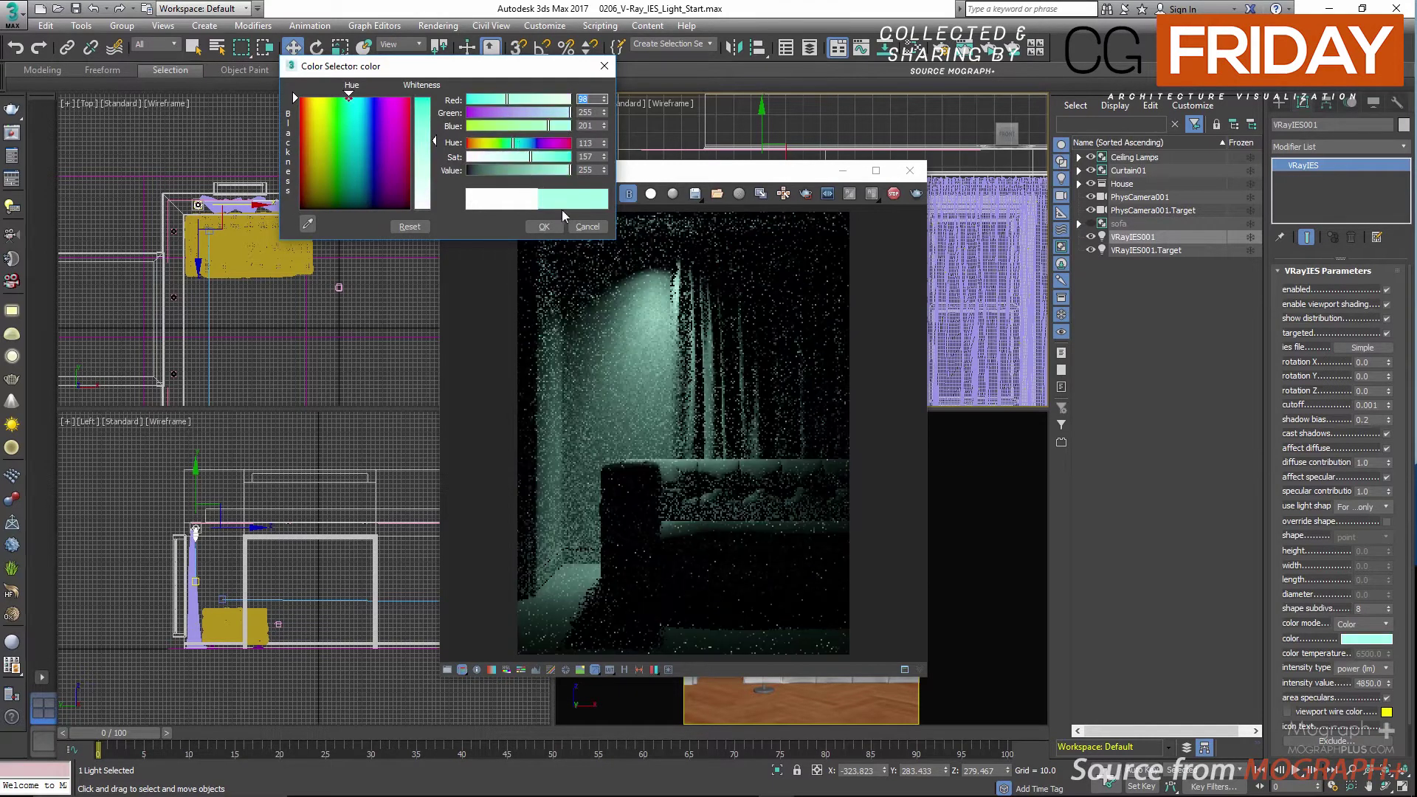
pyautogui.click(587, 227)
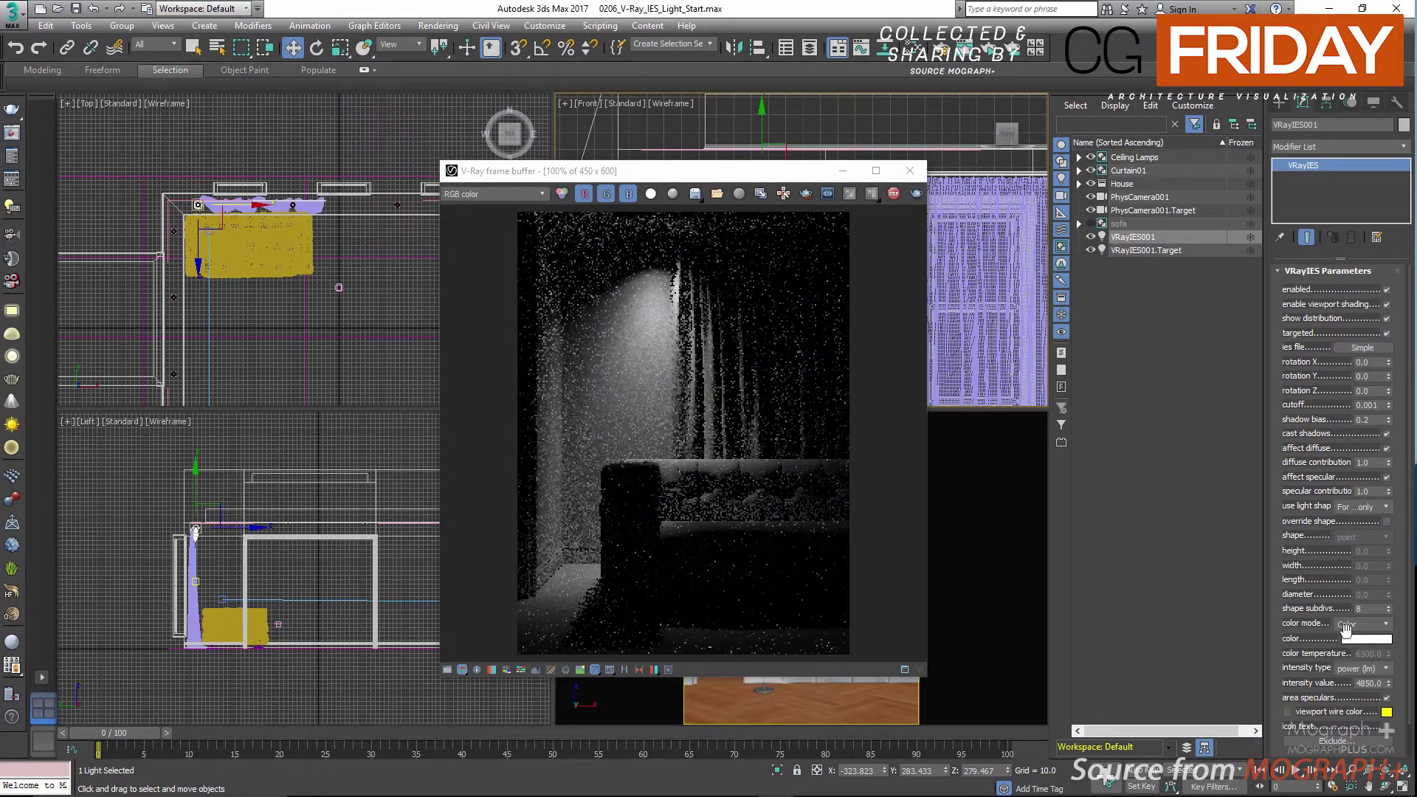
# Step: Switch the IES light's color mode to Temperature and set the color temperature to 9500
pyautogui.click(1361, 625)
pyautogui.click(1354, 648)
pyautogui.doubleClick(1371, 653)
pyautogui.write('9500')
pyautogui.press('Return')
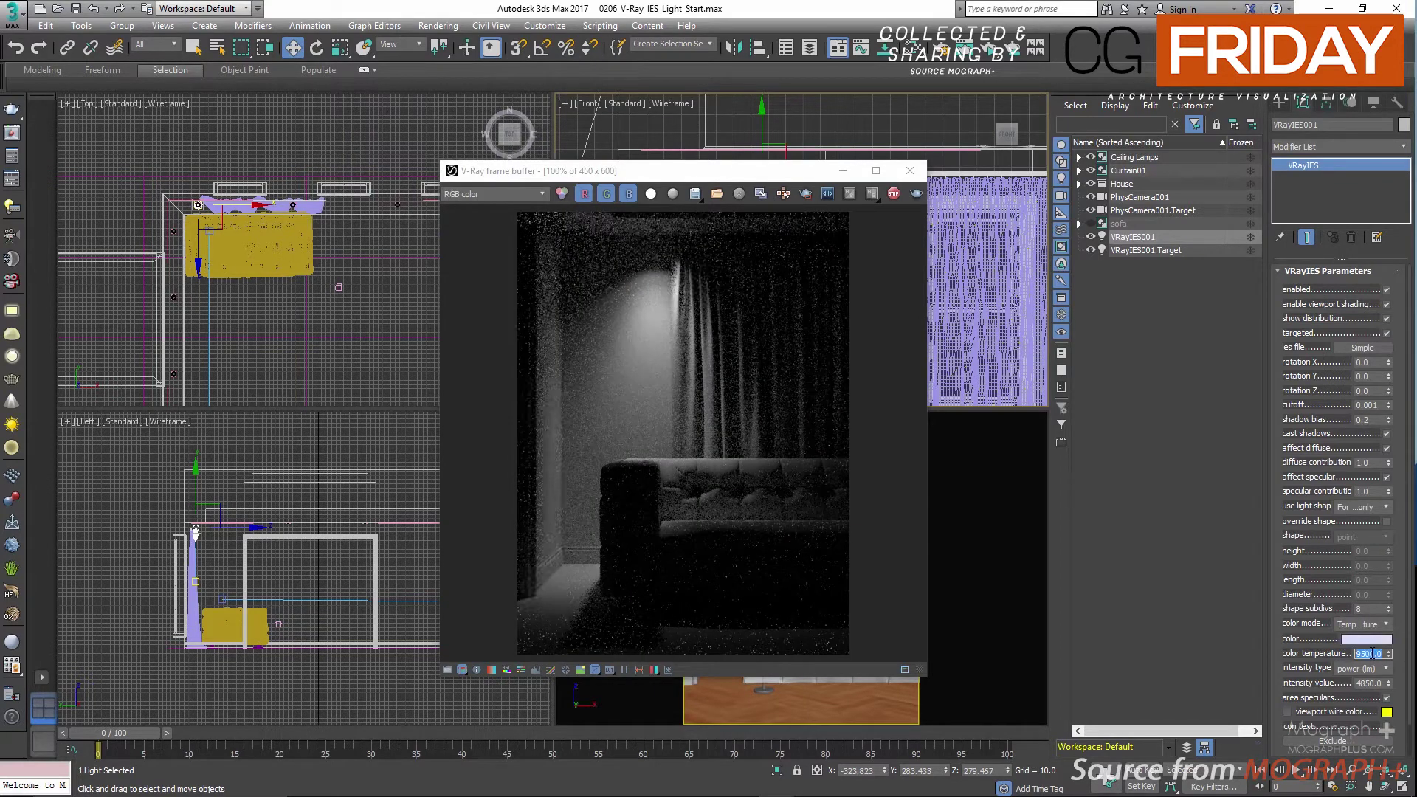
# Step: Test a color temperature of 4000, set it to 6500, and return the color mode to Color
pyautogui.write('4')
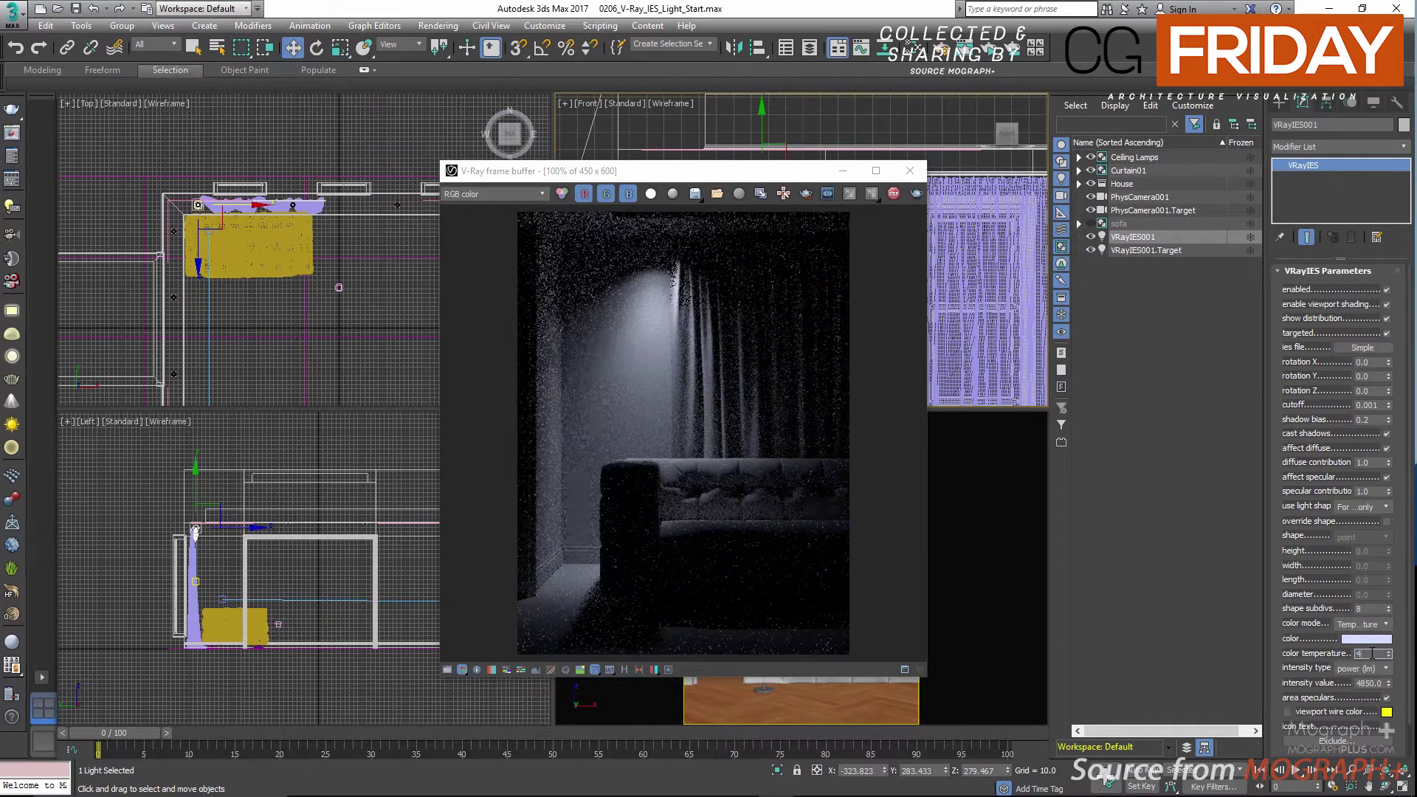
pyautogui.write('000')
pyautogui.press('Return')
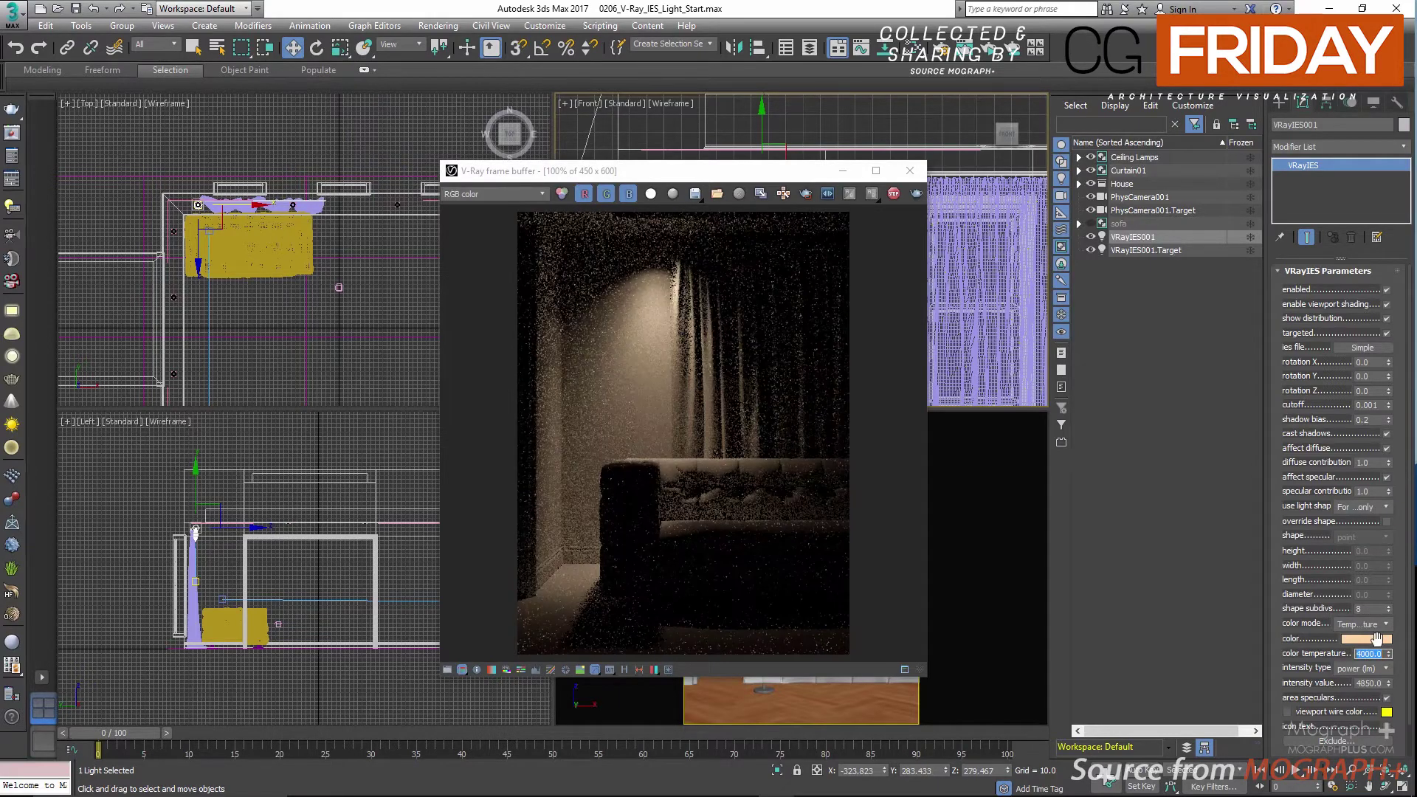
pyautogui.write('6500')
pyautogui.press('Return')
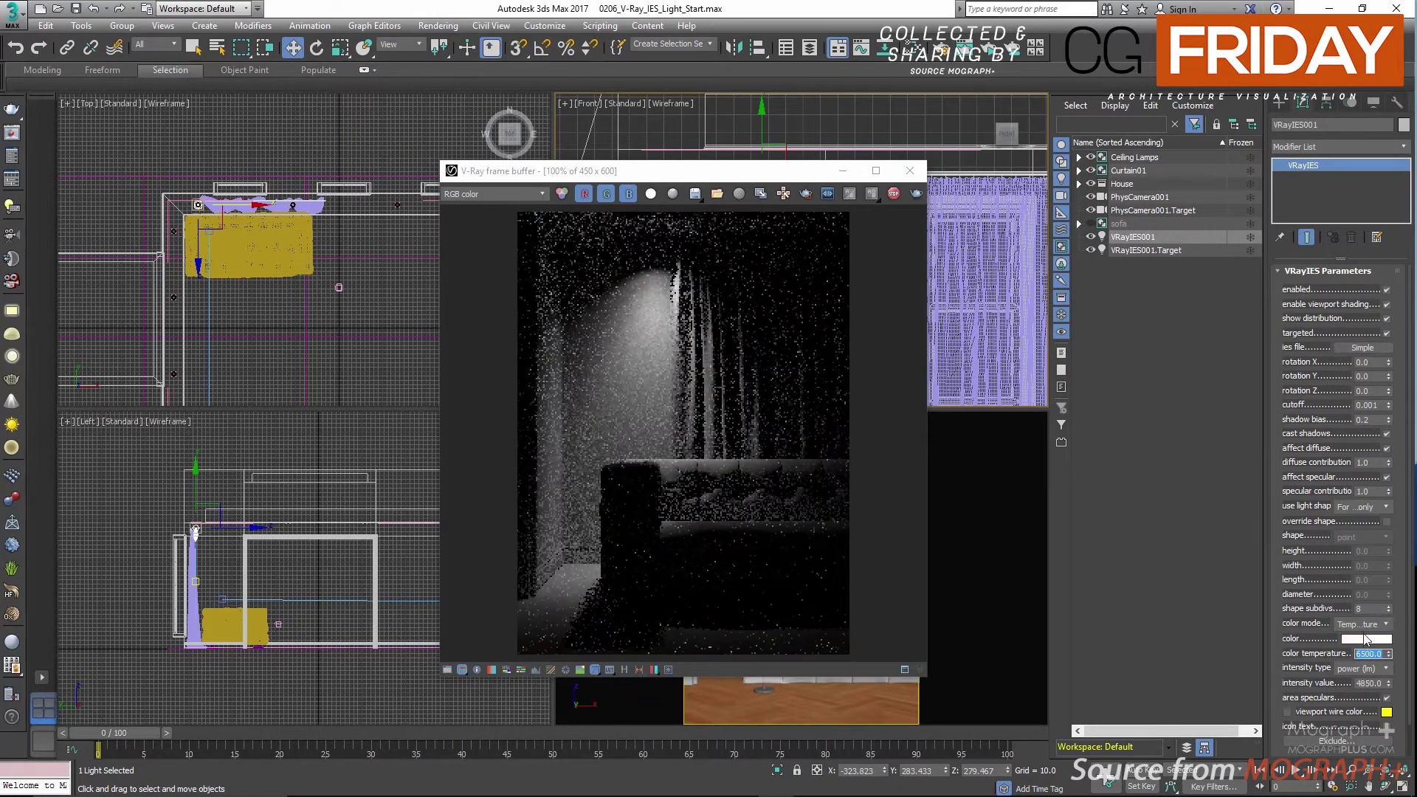
pyautogui.click(1372, 623)
pyautogui.click(1350, 639)
# Step: Check the intensity type options, and test the IES light's intensity value at 1000 and 500
pyautogui.click(1384, 668)
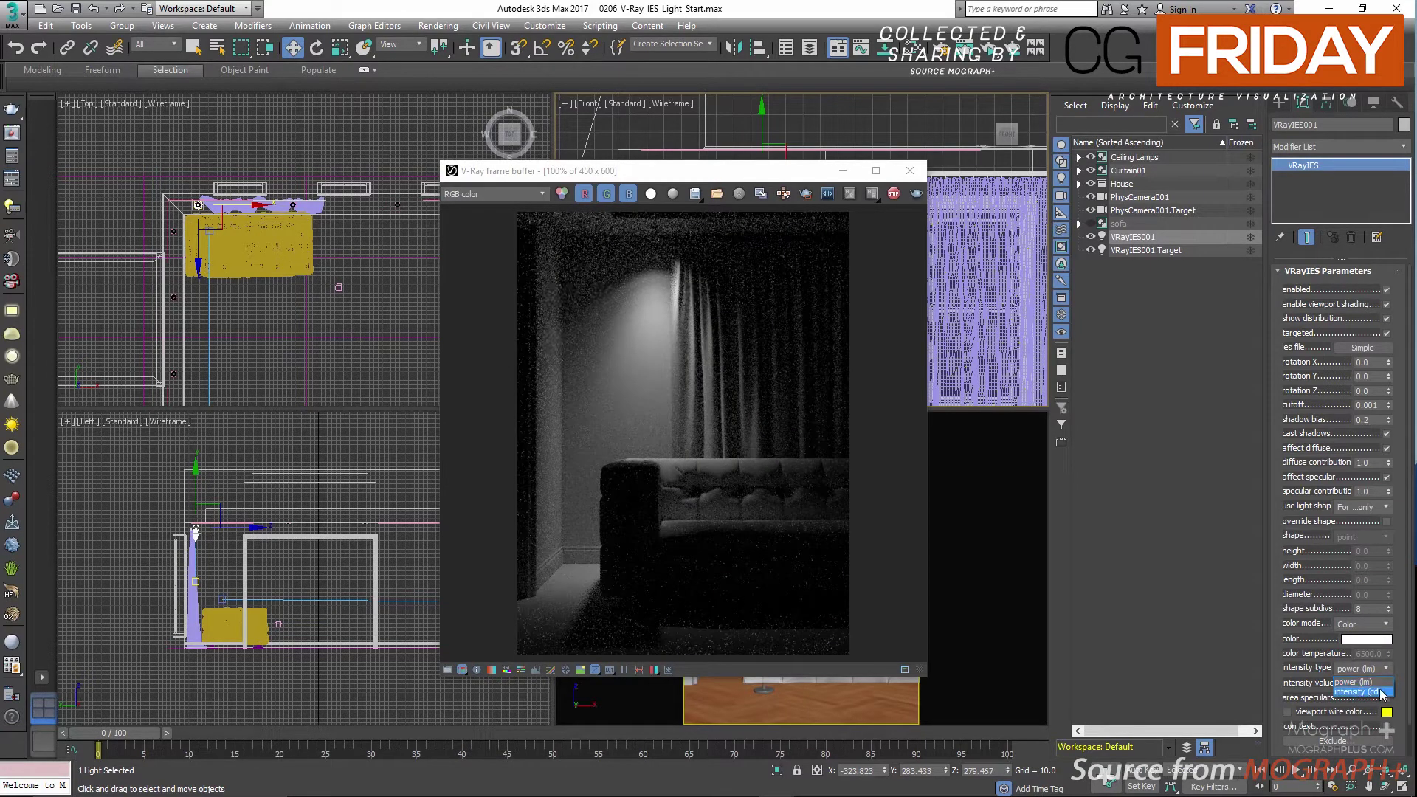
pyautogui.click(1293, 668)
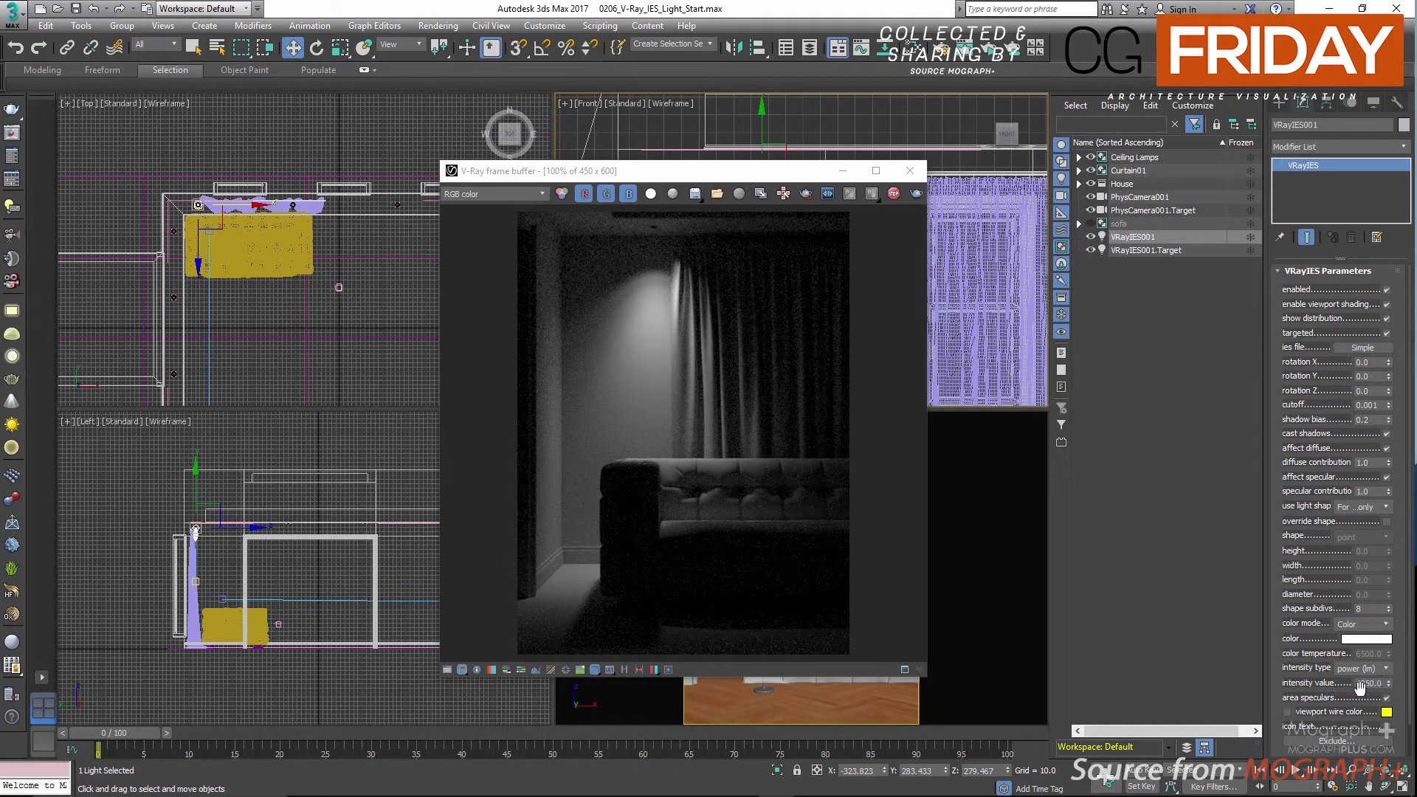
pyautogui.doubleClick(1363, 688)
pyautogui.write('1000')
pyautogui.press('Return')
pyautogui.write('500')
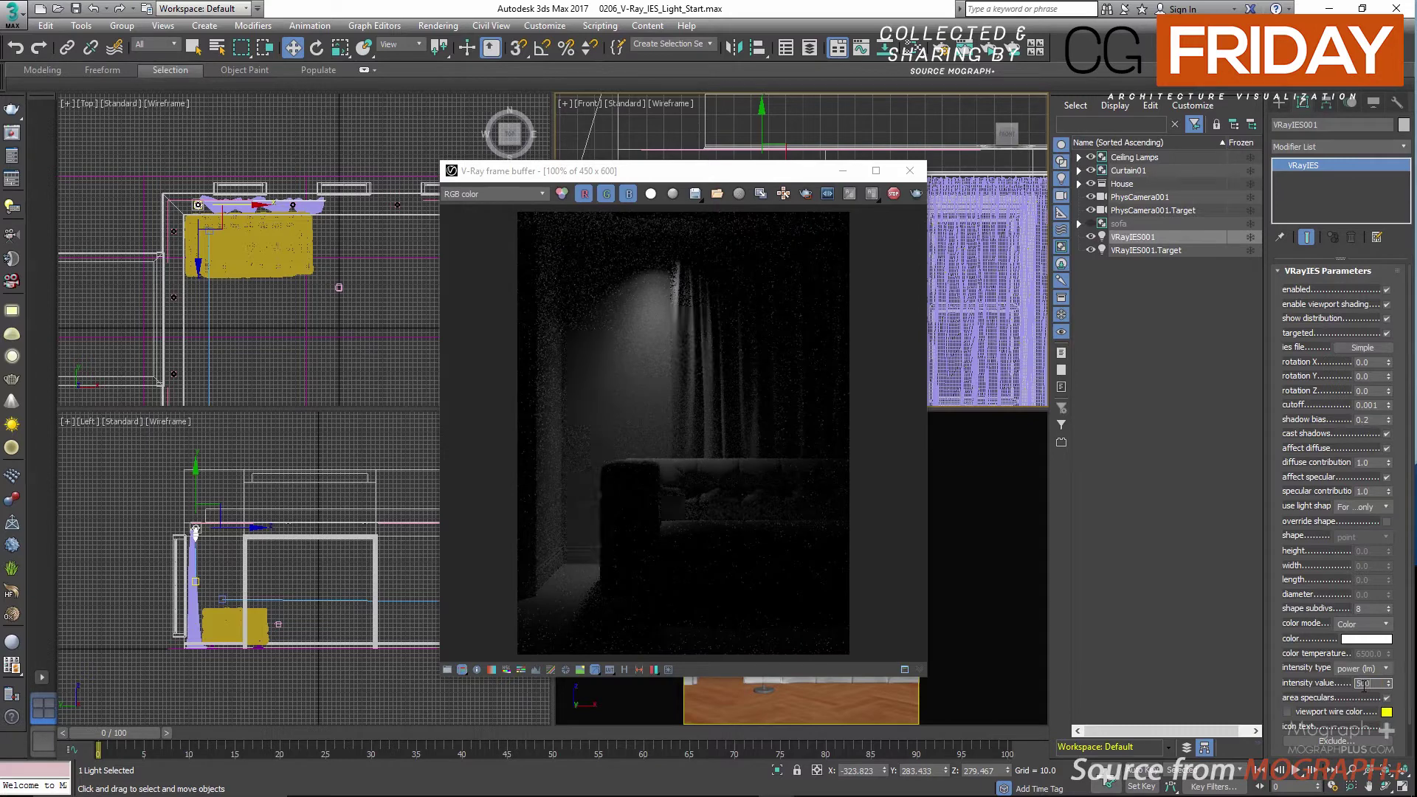
pyautogui.press('Return')
# Step: Test the IES light at an intensity value of 10000, and restore it to 4850
pyautogui.write('1000')
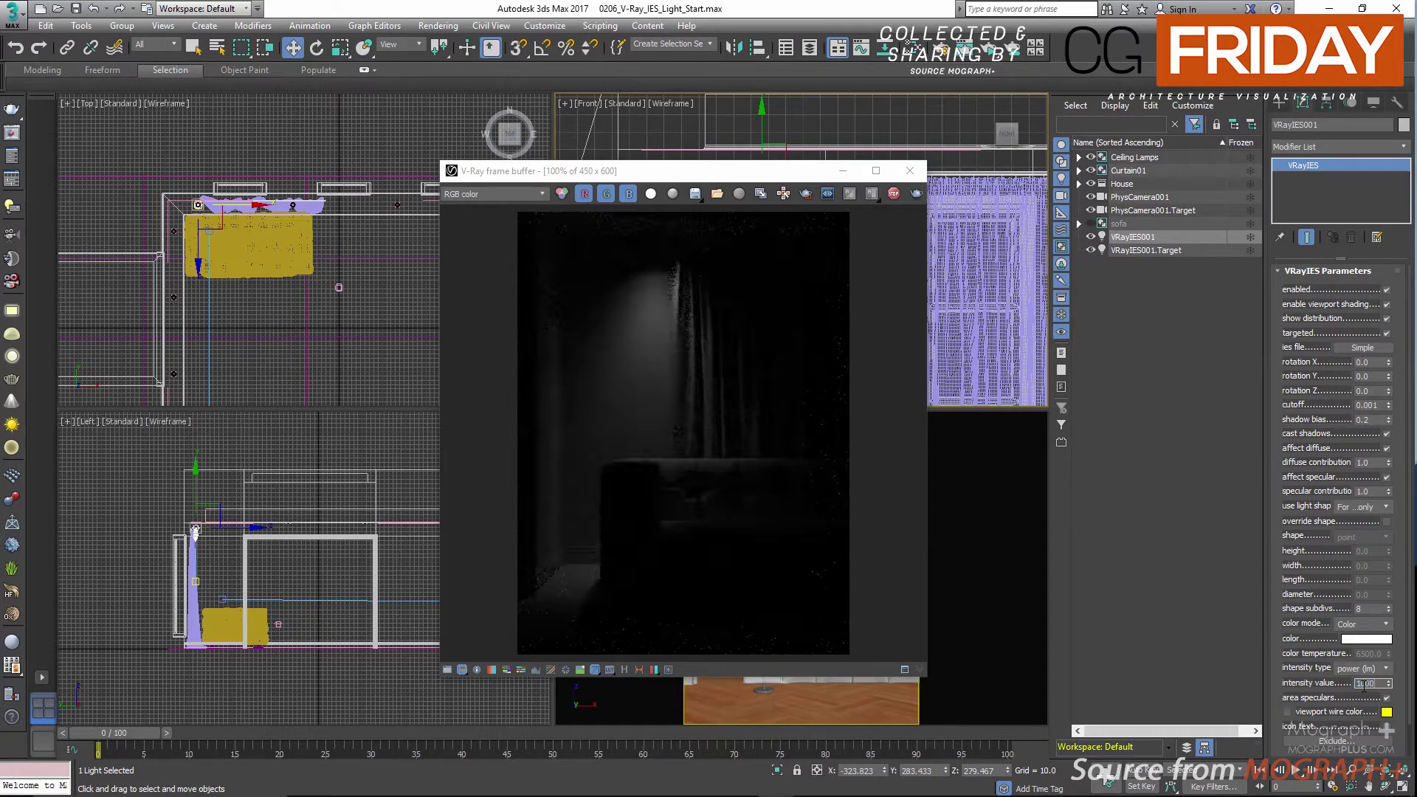
pyautogui.write('0')
pyautogui.press('Return')
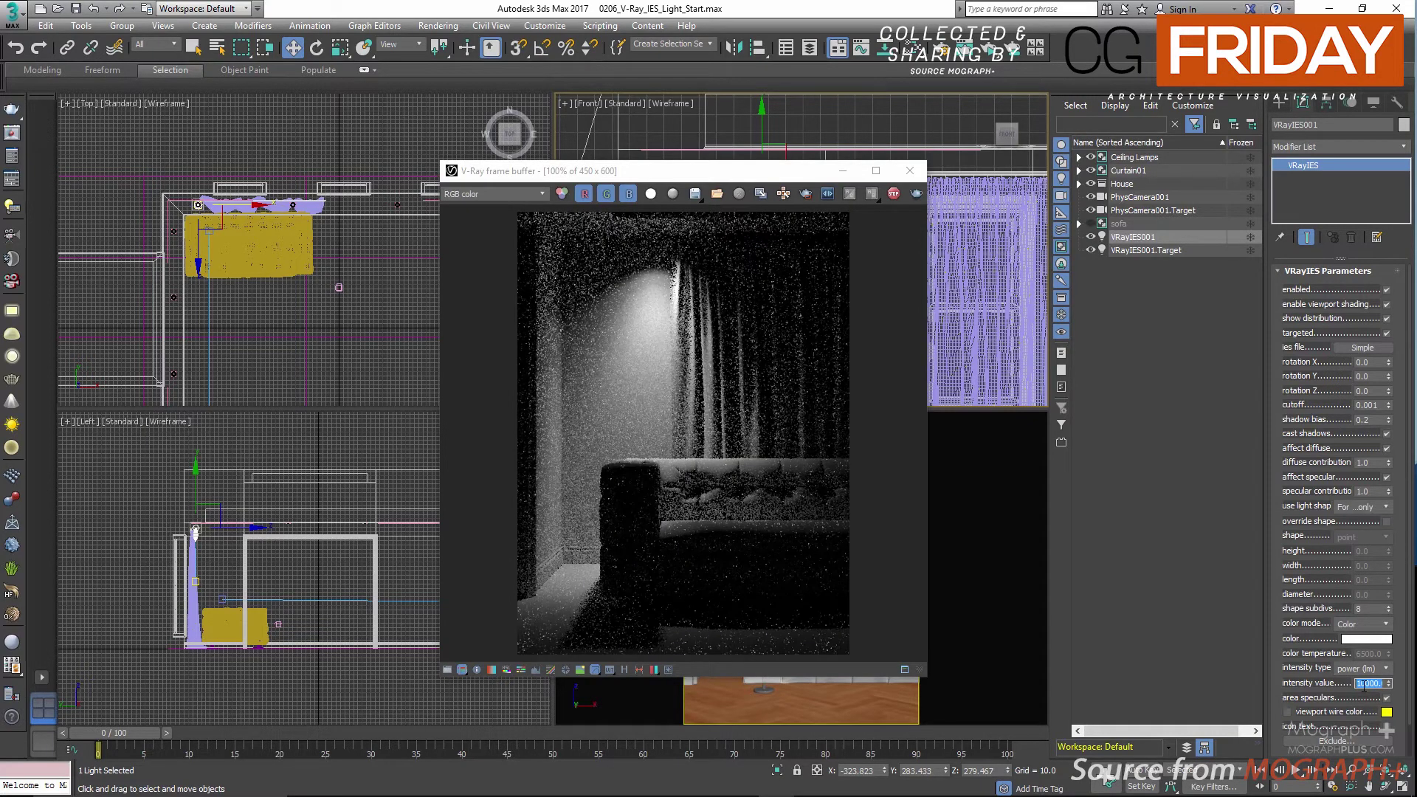
pyautogui.write('4550')
pyautogui.press('Return')
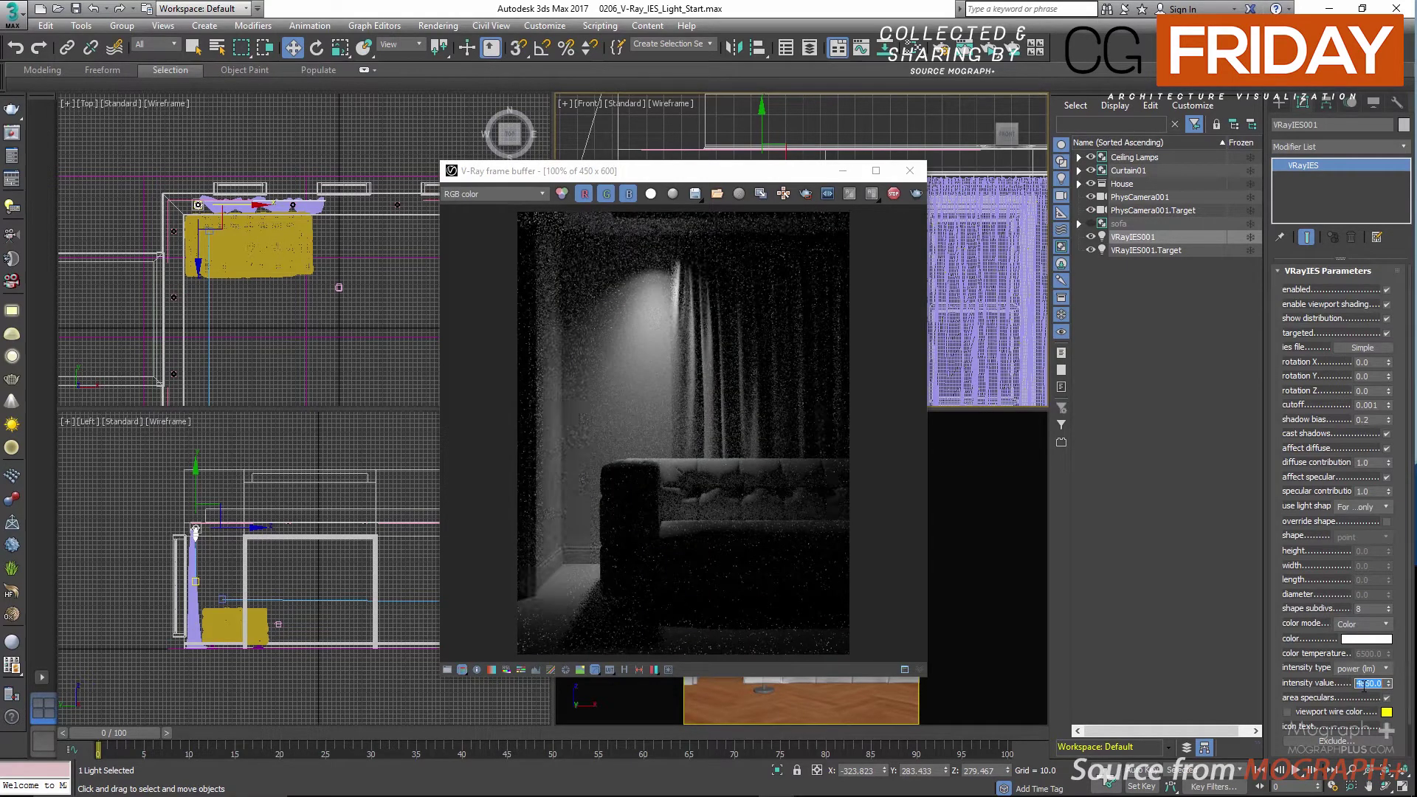
# Step: Review the IES light's remaining parameters, including area speculars, and close the V-Ray frame buffer
pyautogui.click(1289, 662)
pyautogui.scroll(-2, 1296, 604)
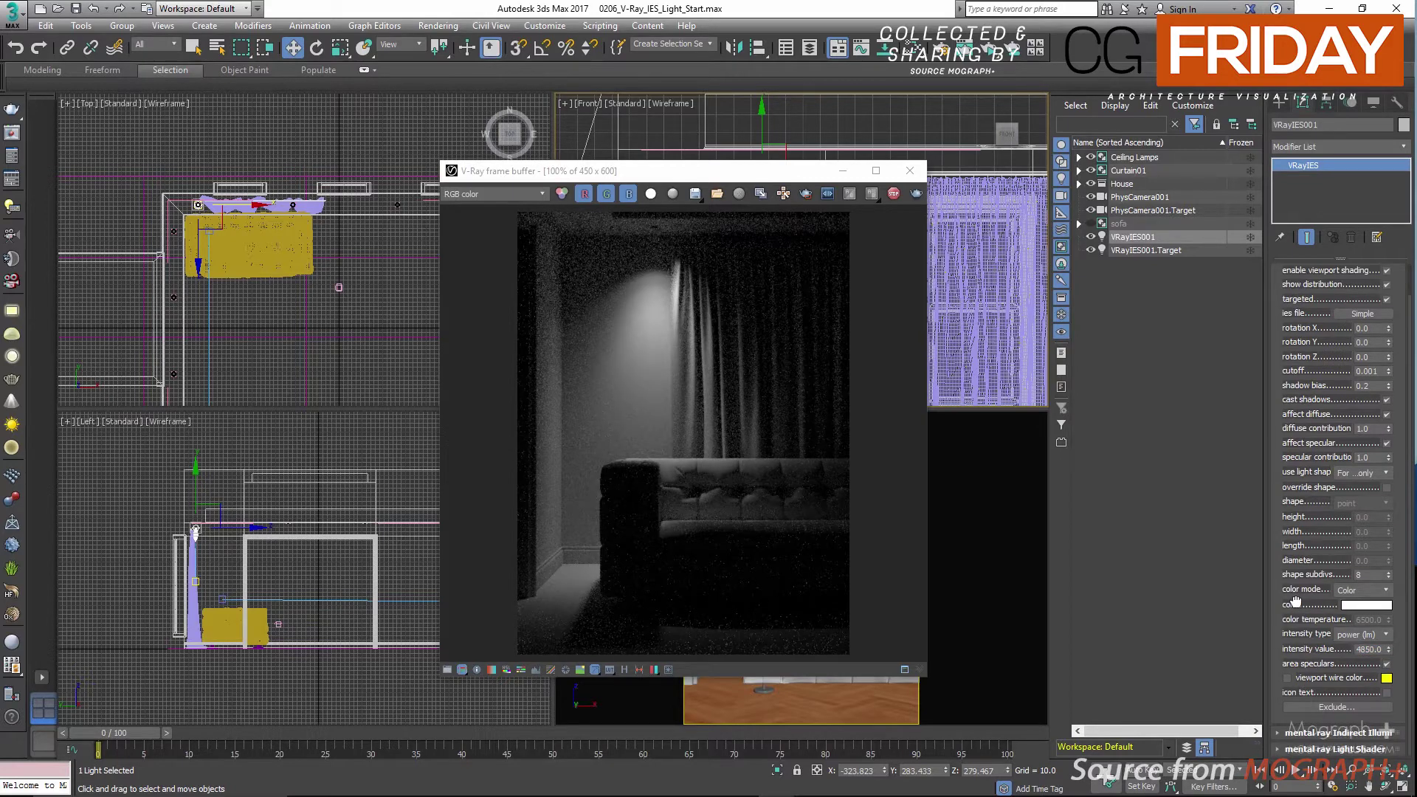
pyautogui.click(1385, 665)
pyautogui.click(909, 171)
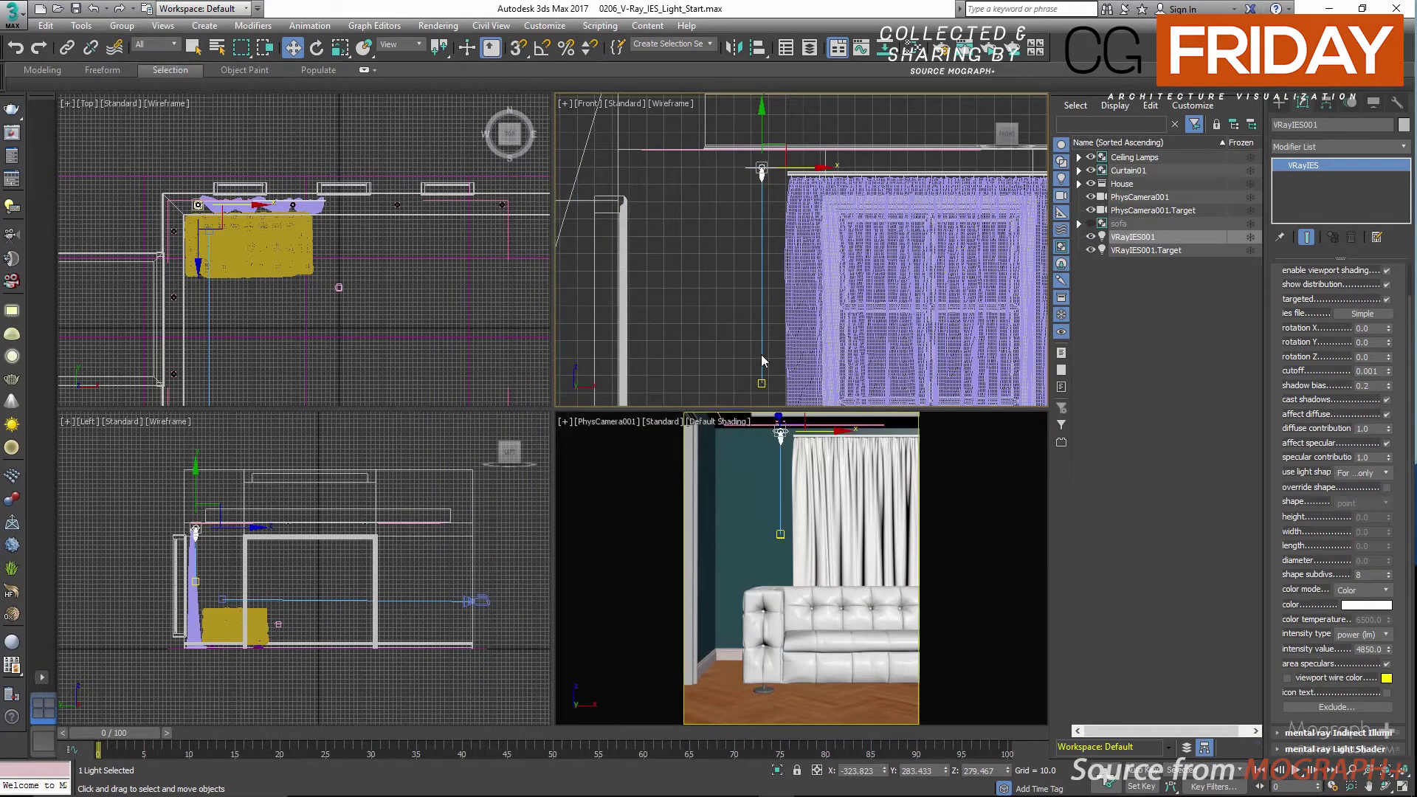
pyautogui.rightClick(722, 439)
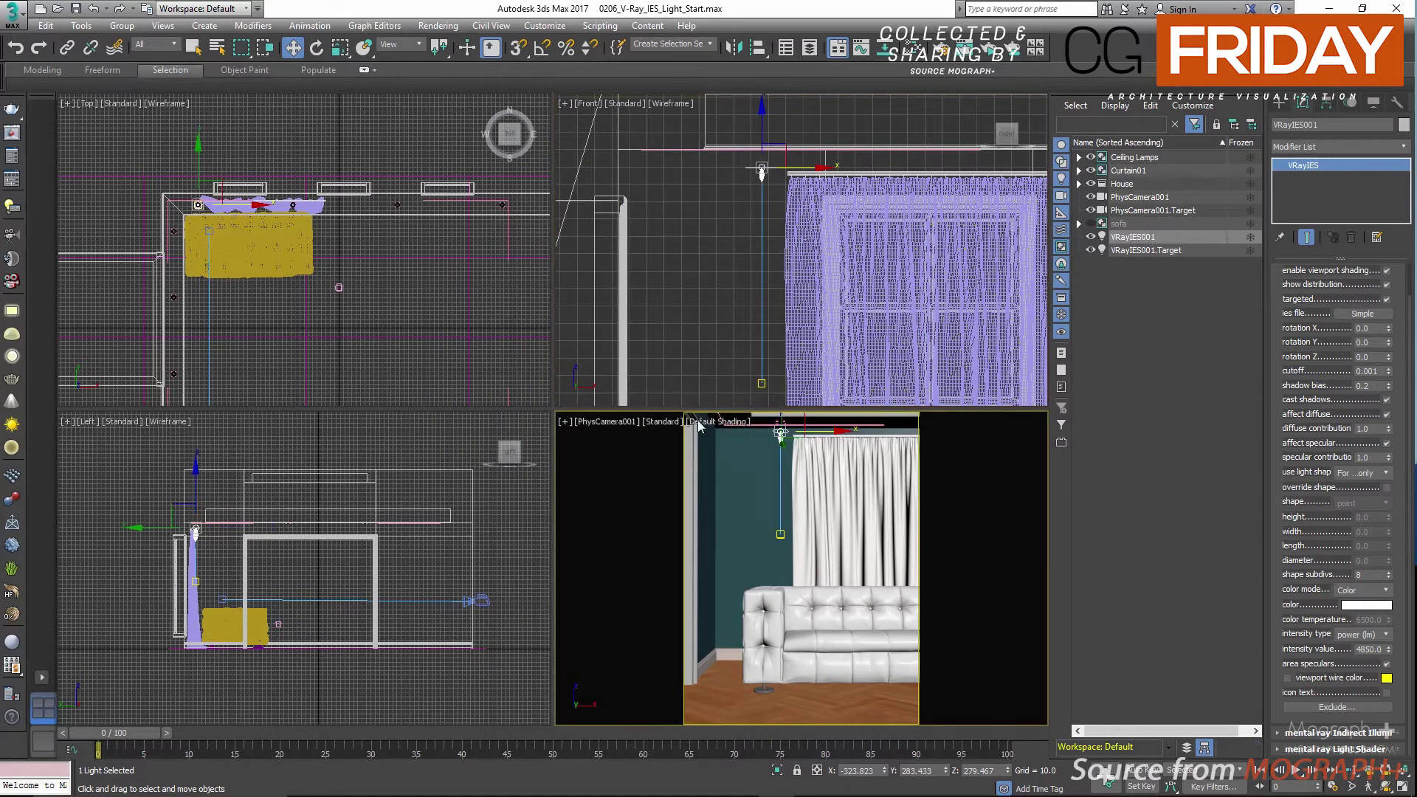
# Step: Select the IES light together with its target and clone them as an instance onto the second ceiling lamp along the window wall
pyautogui.click(1132, 238)
pyautogui.keyDown('ctrl'); pyautogui.click(1134, 251); pyautogui.keyUp('ctrl')
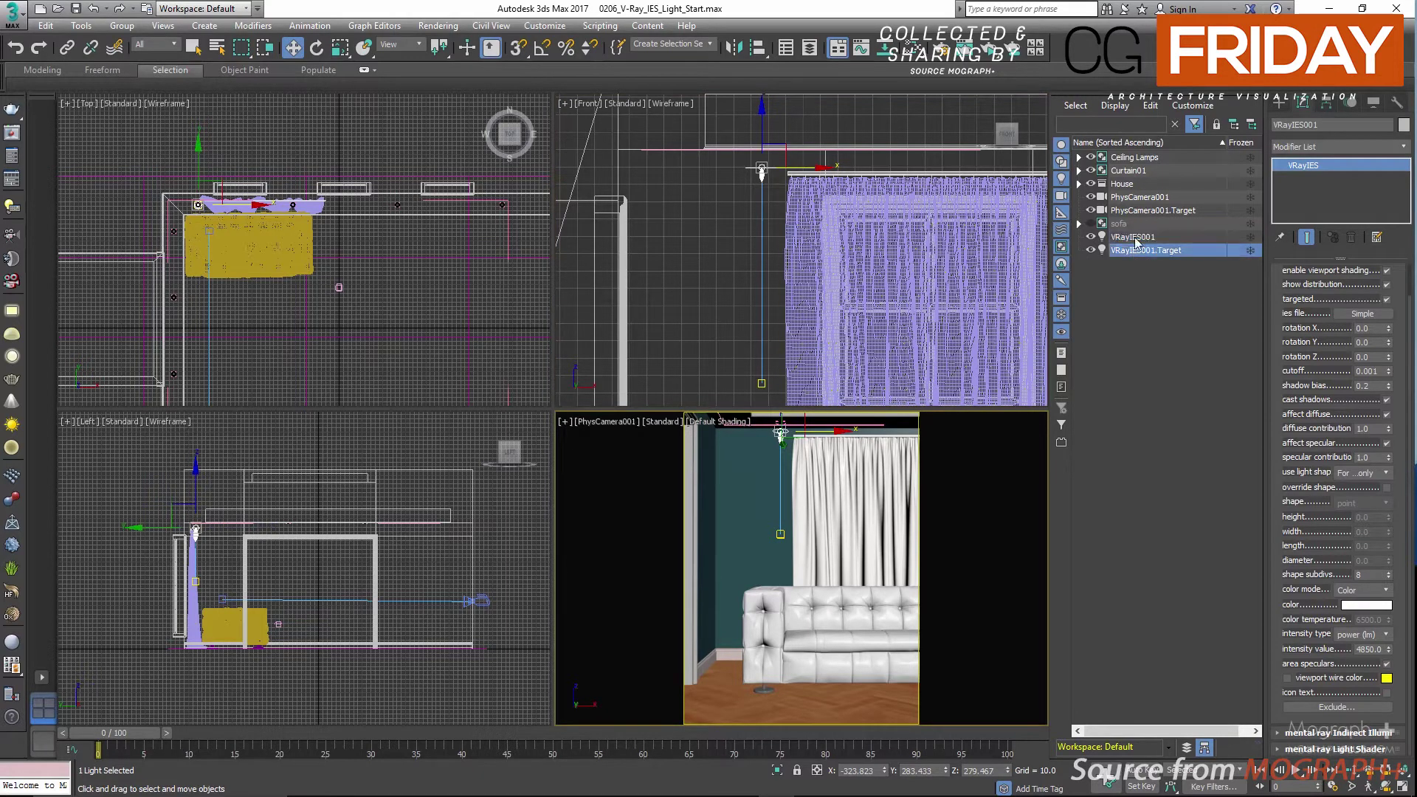
pyautogui.rightClick(311, 256)
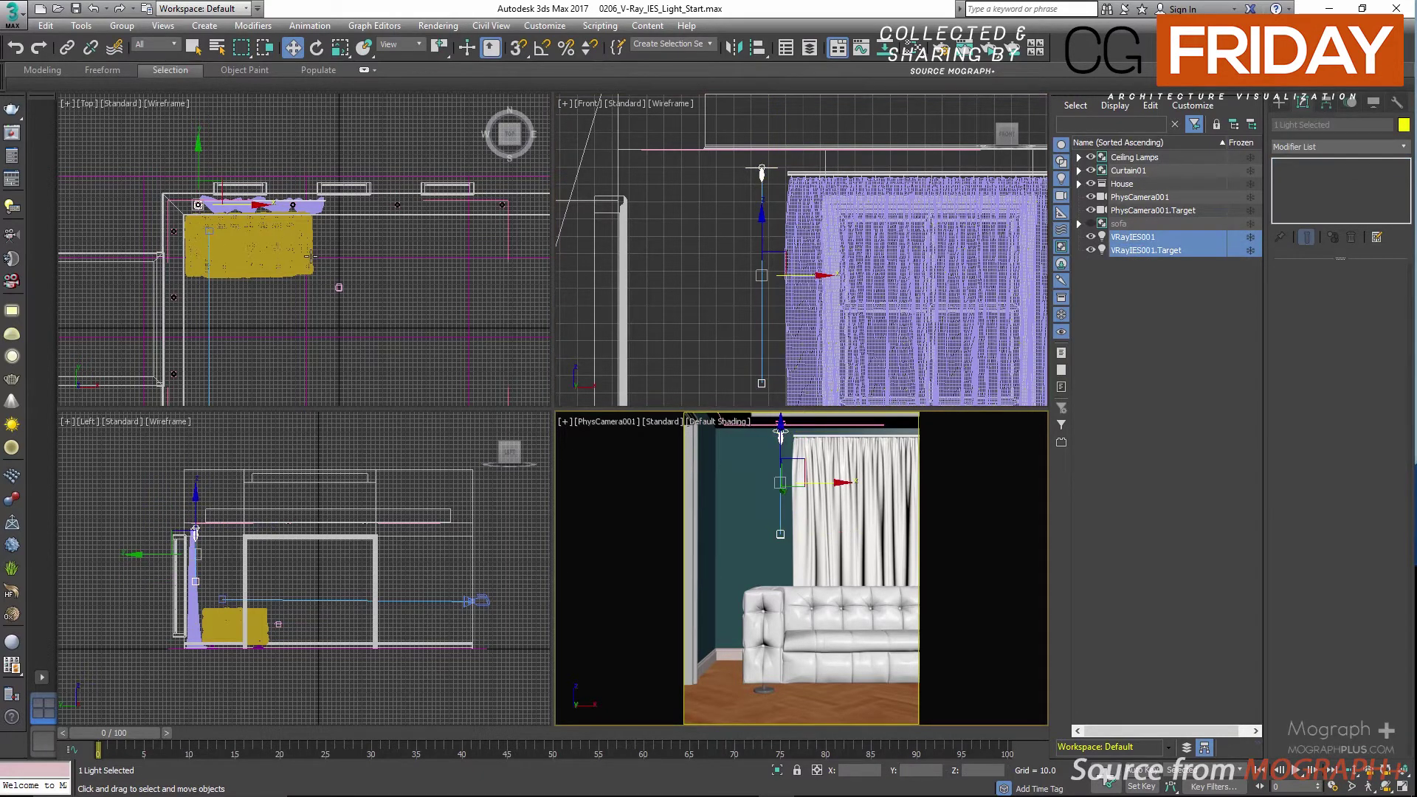
pyautogui.hotkey('alt', 'w')
pyautogui.scroll(5, 388, 304)
pyautogui.scroll(3, 385, 333)
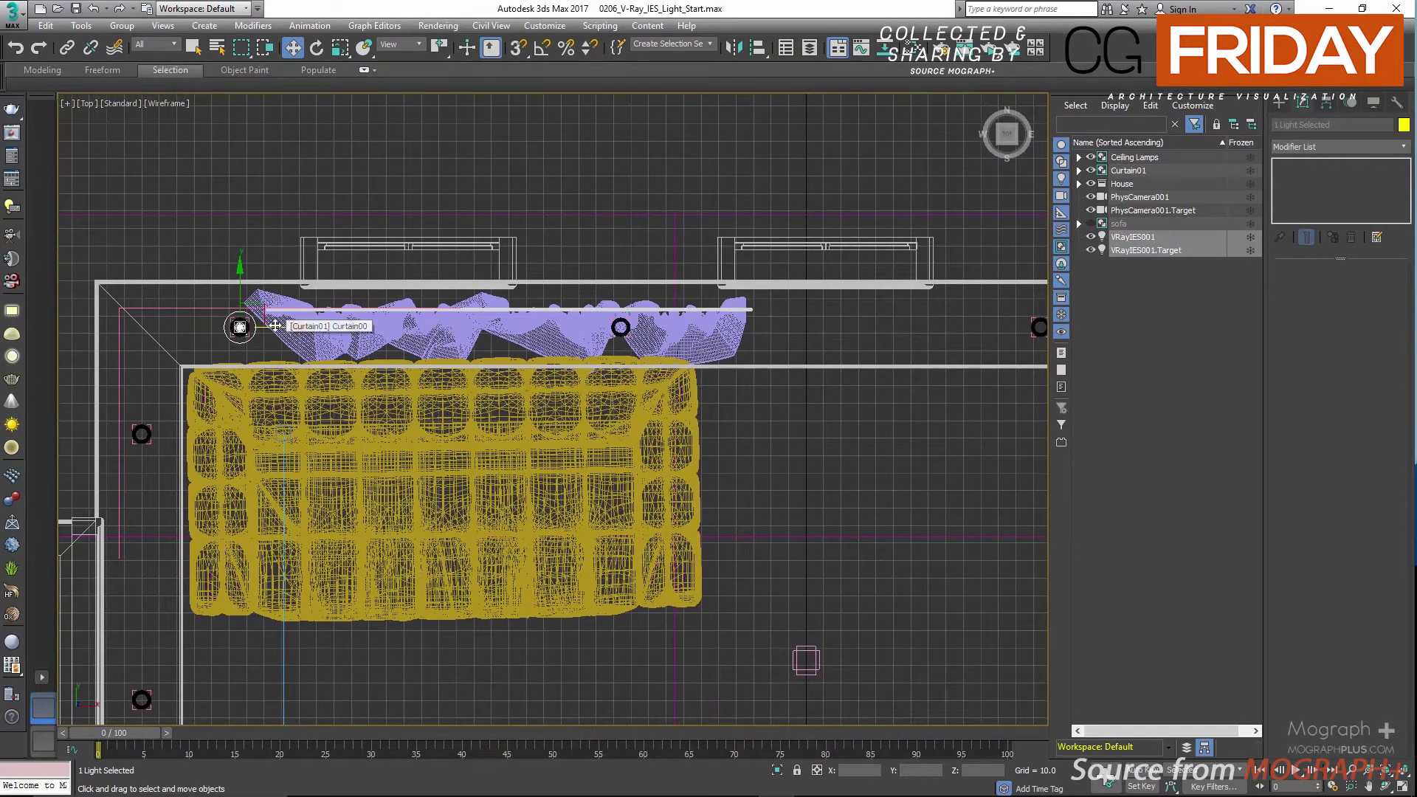
pyautogui.keyDown('shift'); pyautogui.moveTo(275, 325); pyautogui.dragTo(655, 325); pyautogui.keyUp('shift')
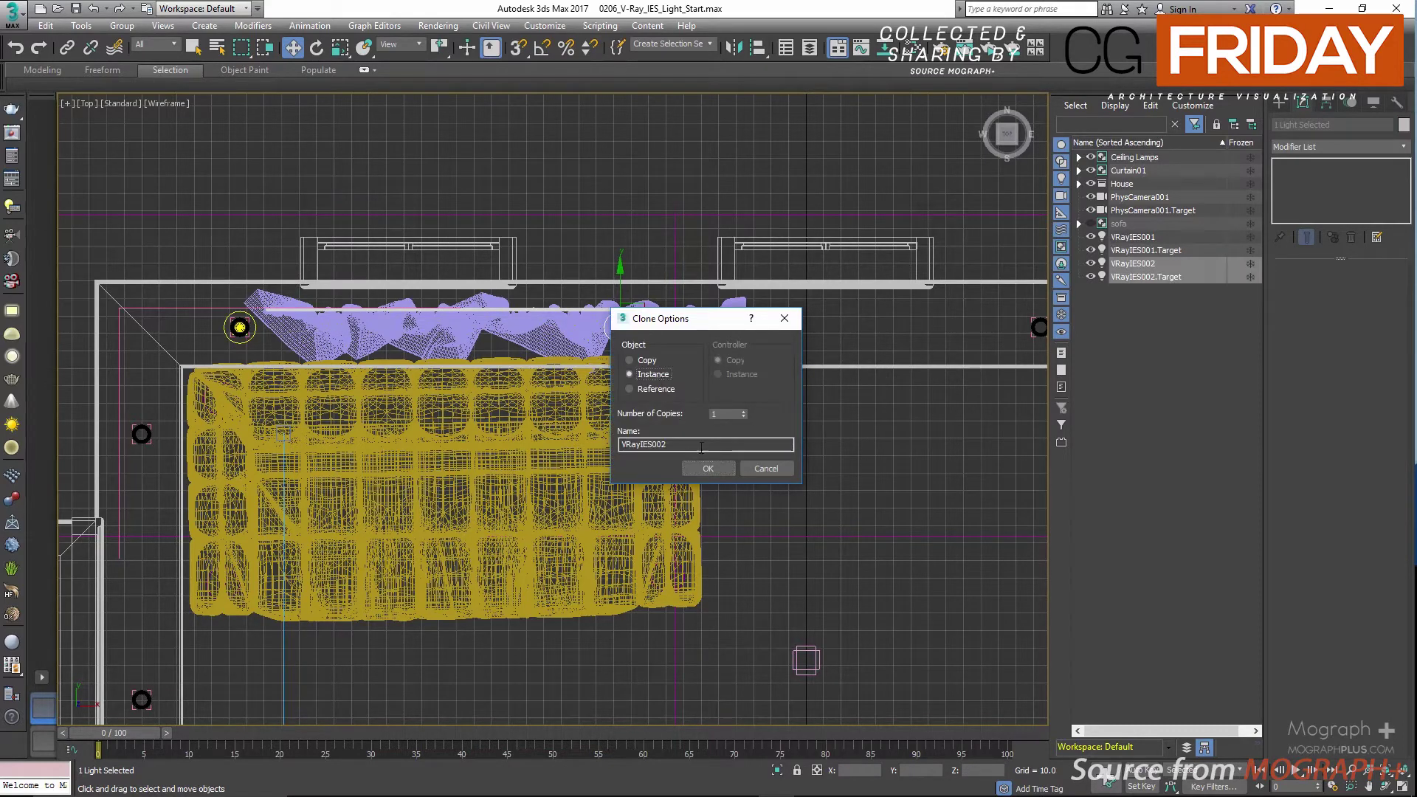
pyautogui.click(707, 468)
pyautogui.press('z')
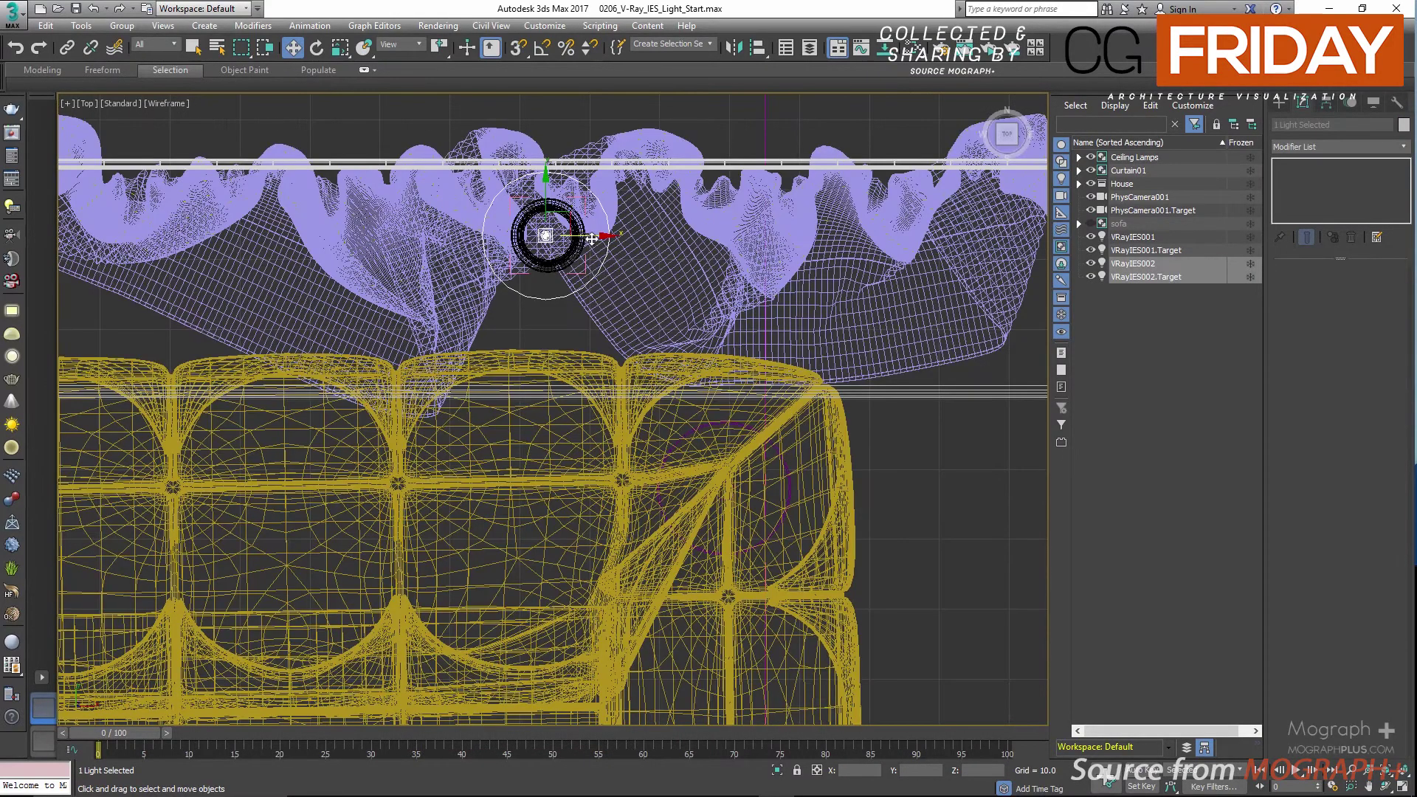
# Step: Clone the second IES light and its target as an instance onto the third ceiling lamp along the window wall
pyautogui.scroll(-4, 698, 336)
pyautogui.moveTo(735, 341); pyautogui.dragTo(385, 377, button='middle')
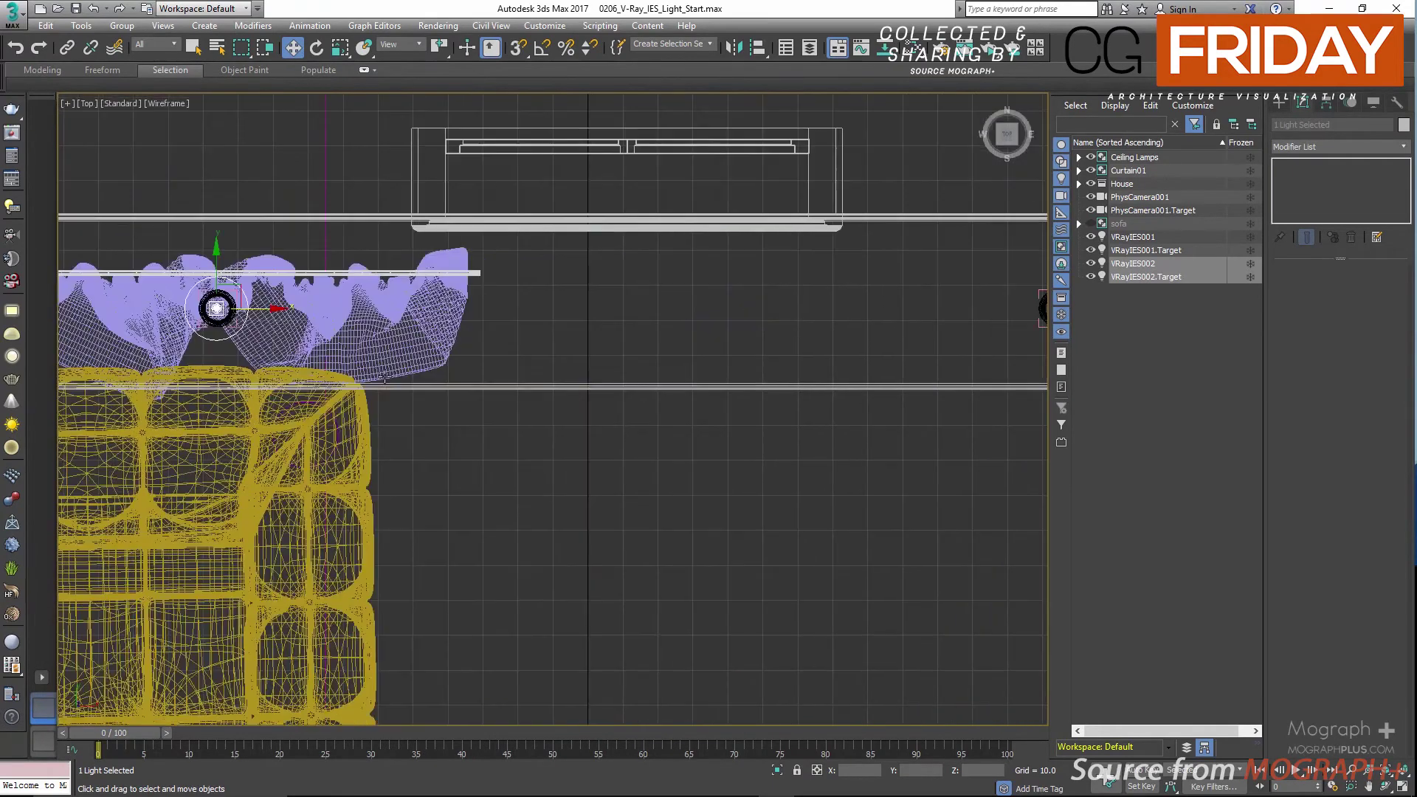
pyautogui.scroll(-3, 385, 377)
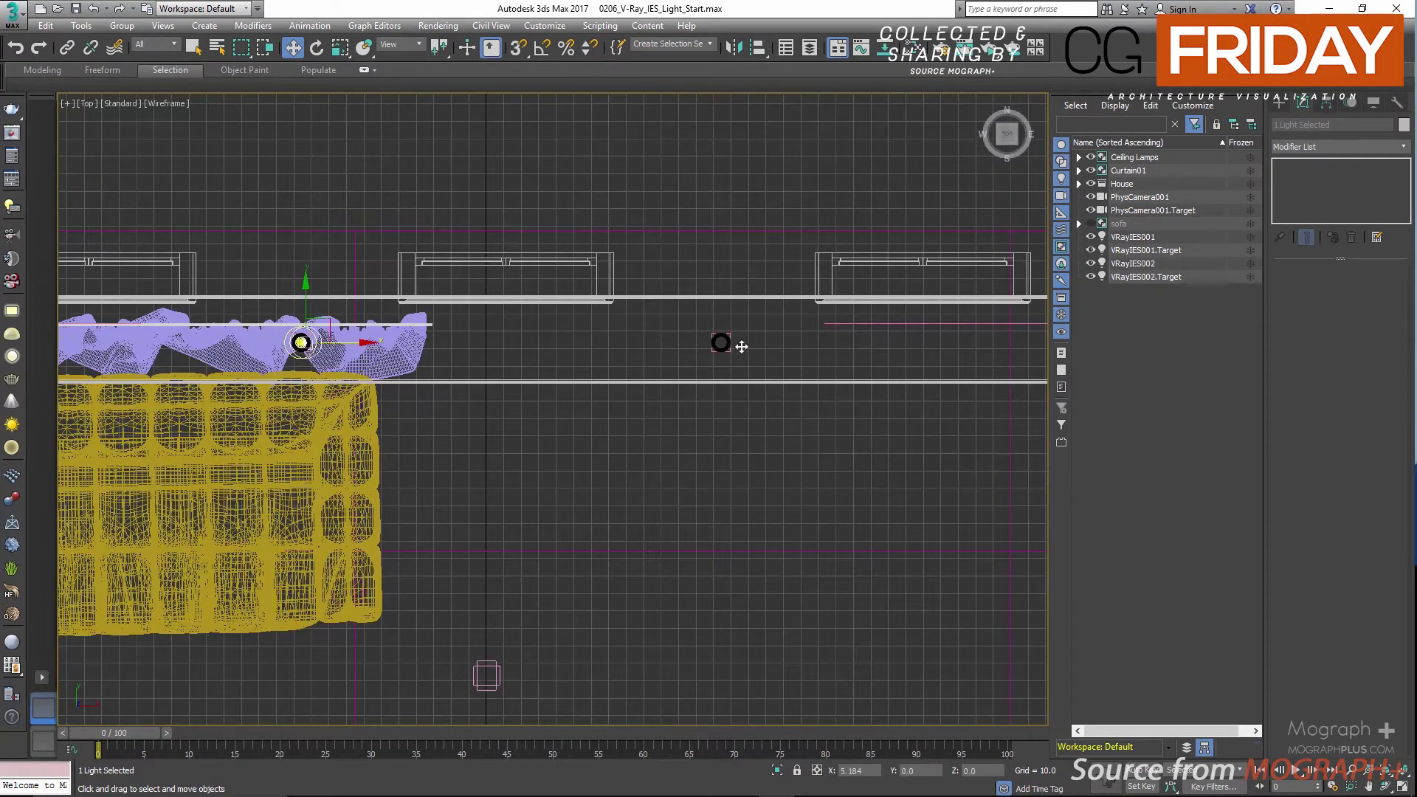
pyautogui.click(721, 342)
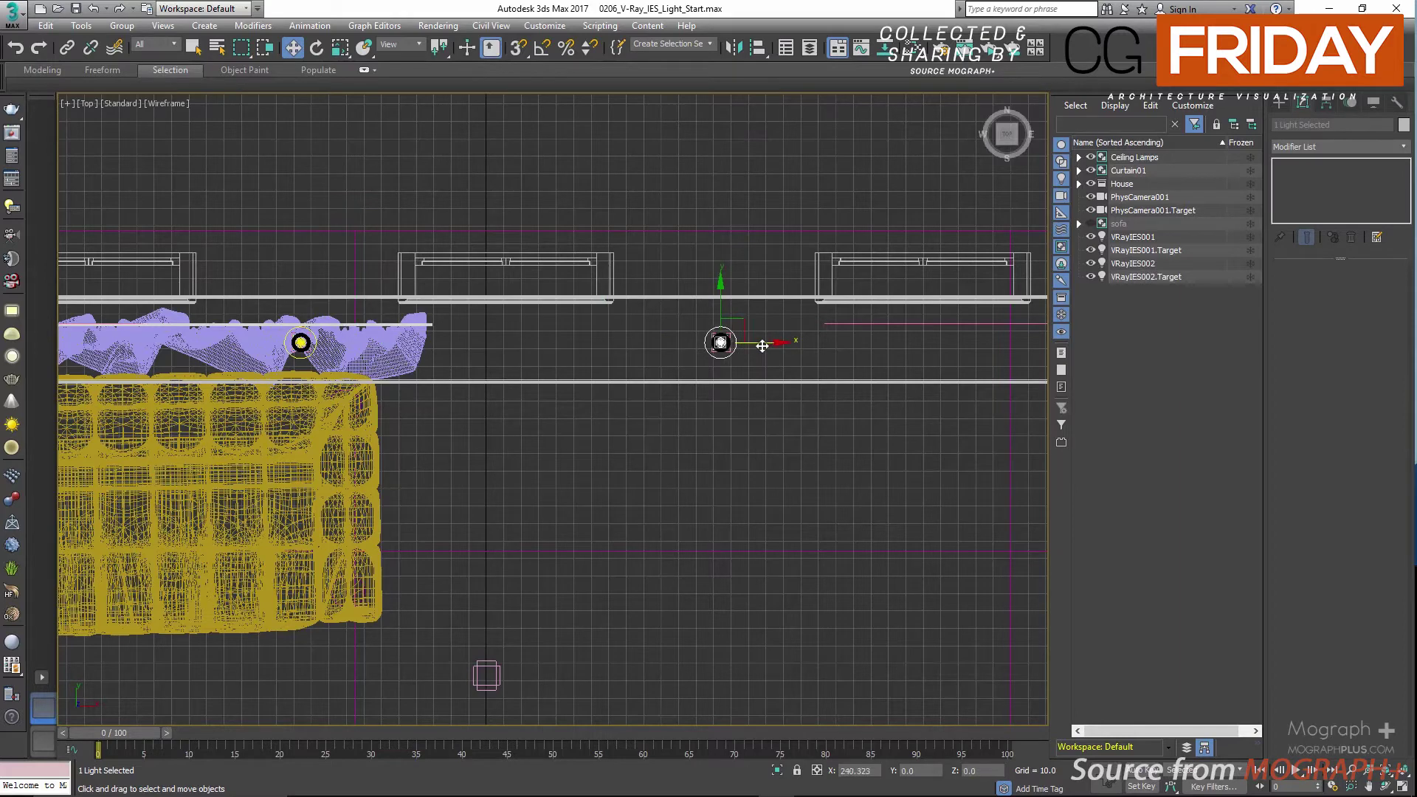
pyautogui.keyDown('shift'); pyautogui.moveTo(761, 346); pyautogui.dragTo(345, 346); pyautogui.keyUp('shift')
pyautogui.click(710, 468)
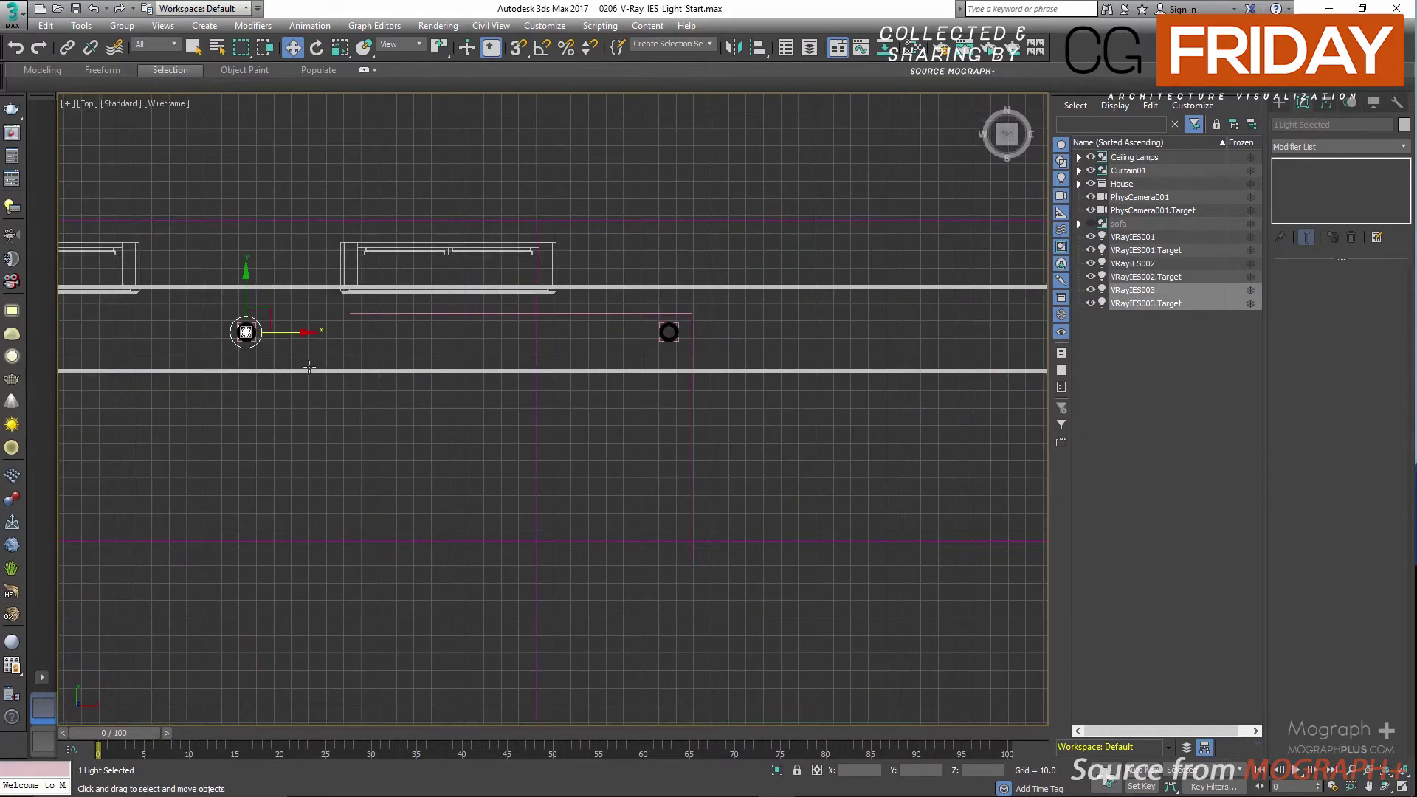
# Step: Clone the third IES light and its target as an instance onto the last ceiling lamp along the window wall
pyautogui.moveTo(297, 336); pyautogui.dragTo(723, 334)
pyautogui.click(706, 465)
pyautogui.scroll(-5, 360, 343)
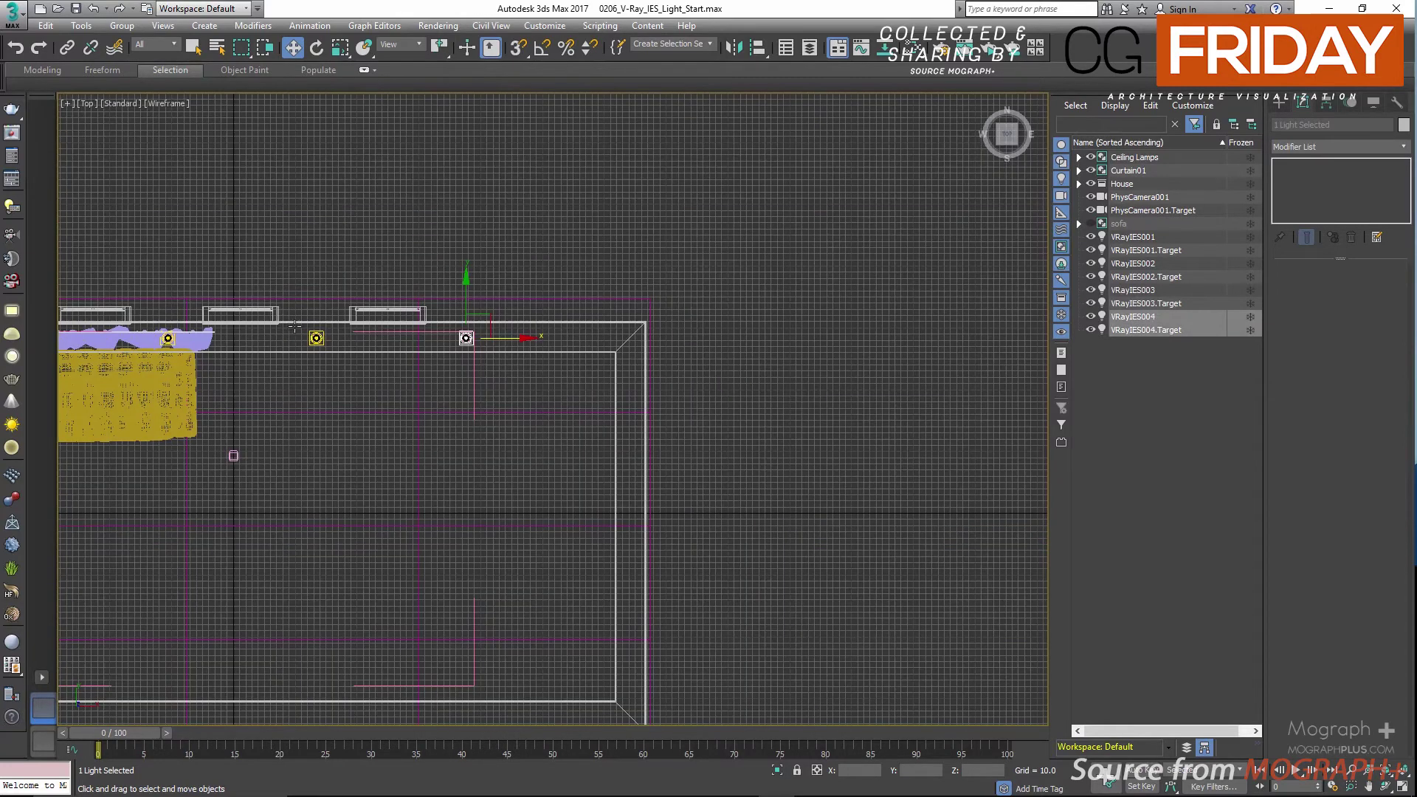
# Step: Select VRayIES001 with its target and clone them as an instance onto the first ceiling lamp along the adjoining side wall
pyautogui.moveTo(360, 344); pyautogui.dragTo(764, 344, button='middle')
pyautogui.scroll(5, 443, 317)
pyautogui.moveTo(565, 311); pyautogui.dragTo(726, 320, button='middle')
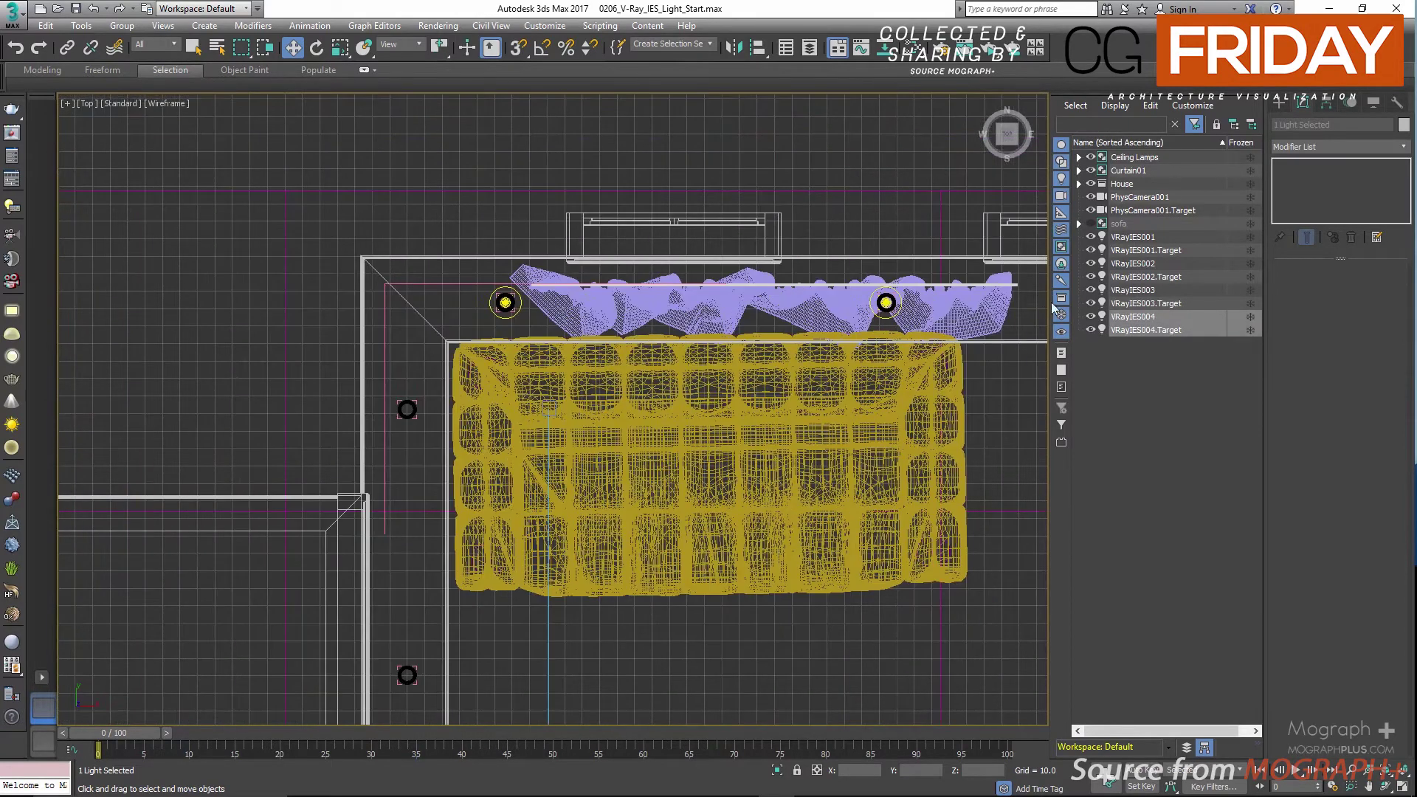
pyautogui.click(1137, 238)
pyautogui.scroll(4, 459, 383)
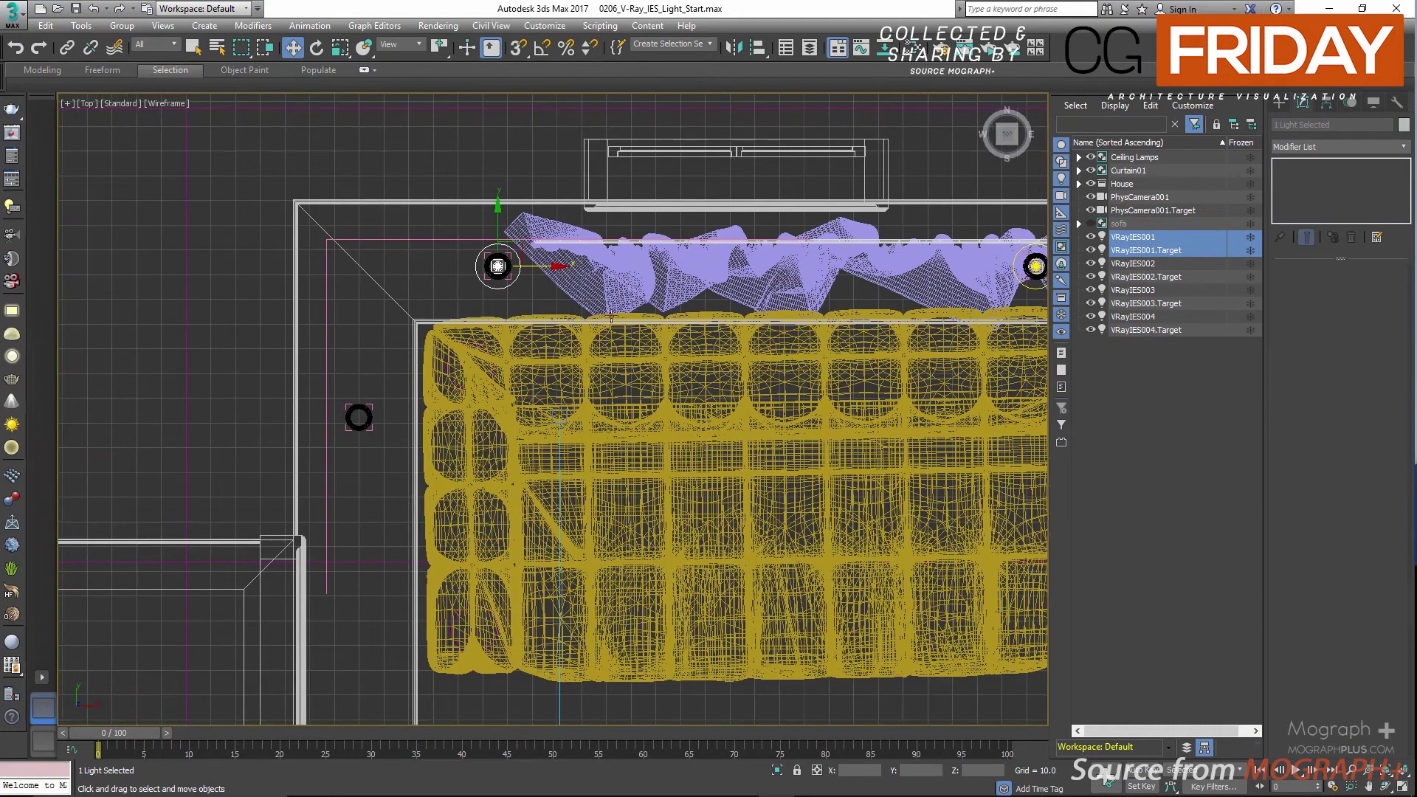
pyautogui.moveTo(707, 181)
pyautogui.keyDown('shift'); pyautogui.mouseDown()
pyautogui.moveTo(511, 305)
pyautogui.moveTo(511, 393)
pyautogui.mouseUp(); pyautogui.keyUp('shift')
pyautogui.click(693, 468)
# Step: Clone the side wall's first IES light and target as an instance onto the second ceiling lamp along that wall
pyautogui.scroll(-4, 592, 406)
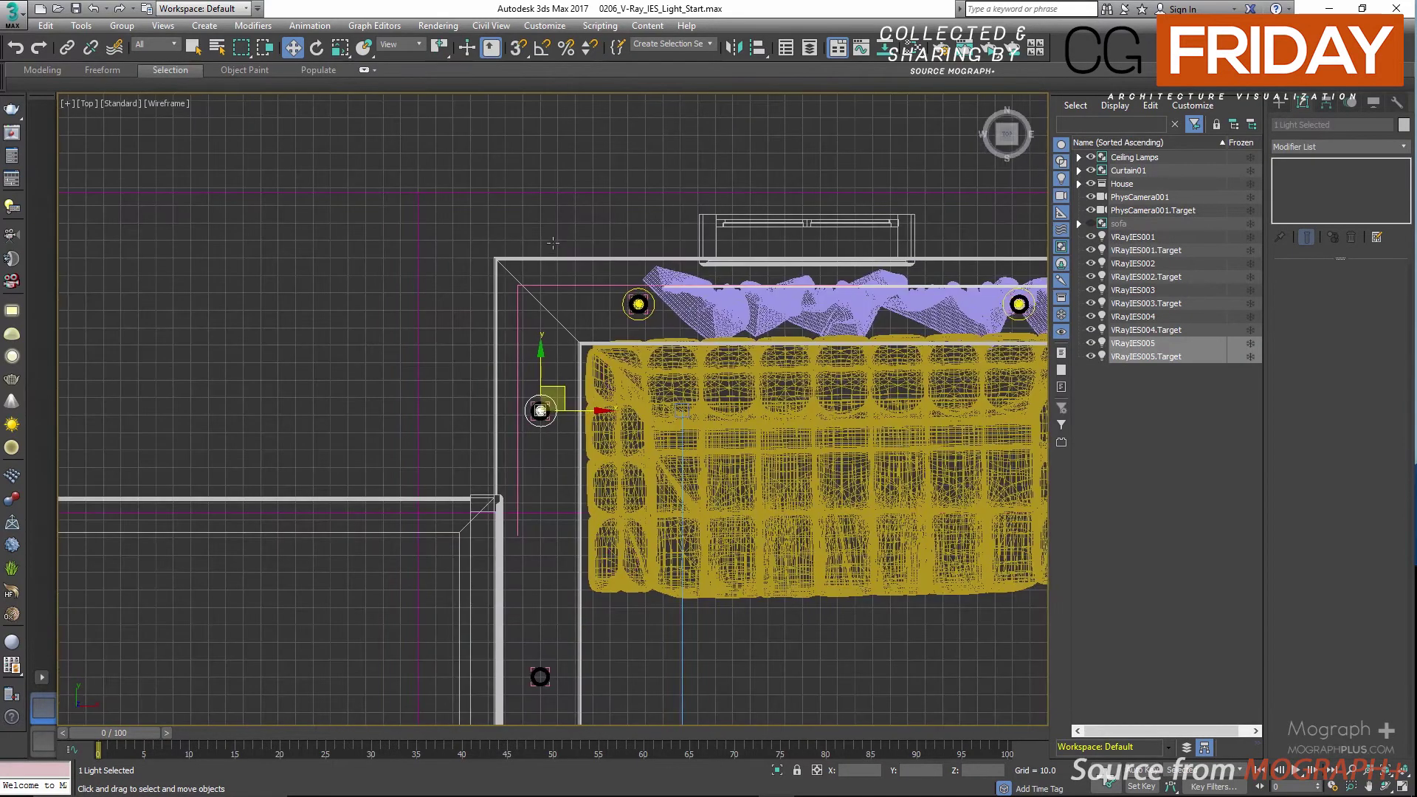
pyautogui.moveTo(553, 243); pyautogui.dragTo(522, 62, button='middle')
pyautogui.keyDown('shift'); pyautogui.moveTo(512, 185); pyautogui.dragTo(512, 452); pyautogui.keyUp('shift')
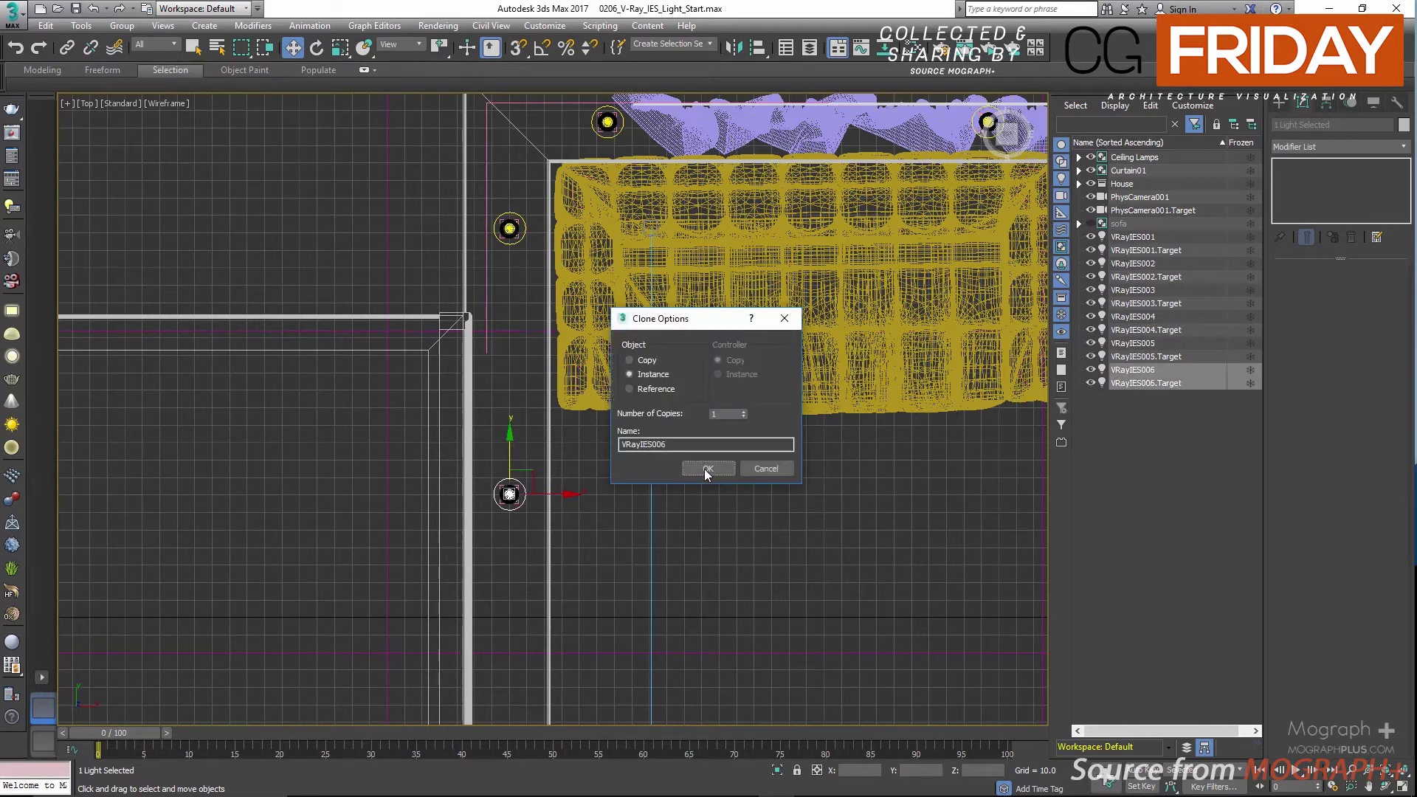
pyautogui.click(704, 467)
pyautogui.scroll(-3, 553, 442)
pyautogui.moveTo(523, 436); pyautogui.dragTo(521, 251, button='middle')
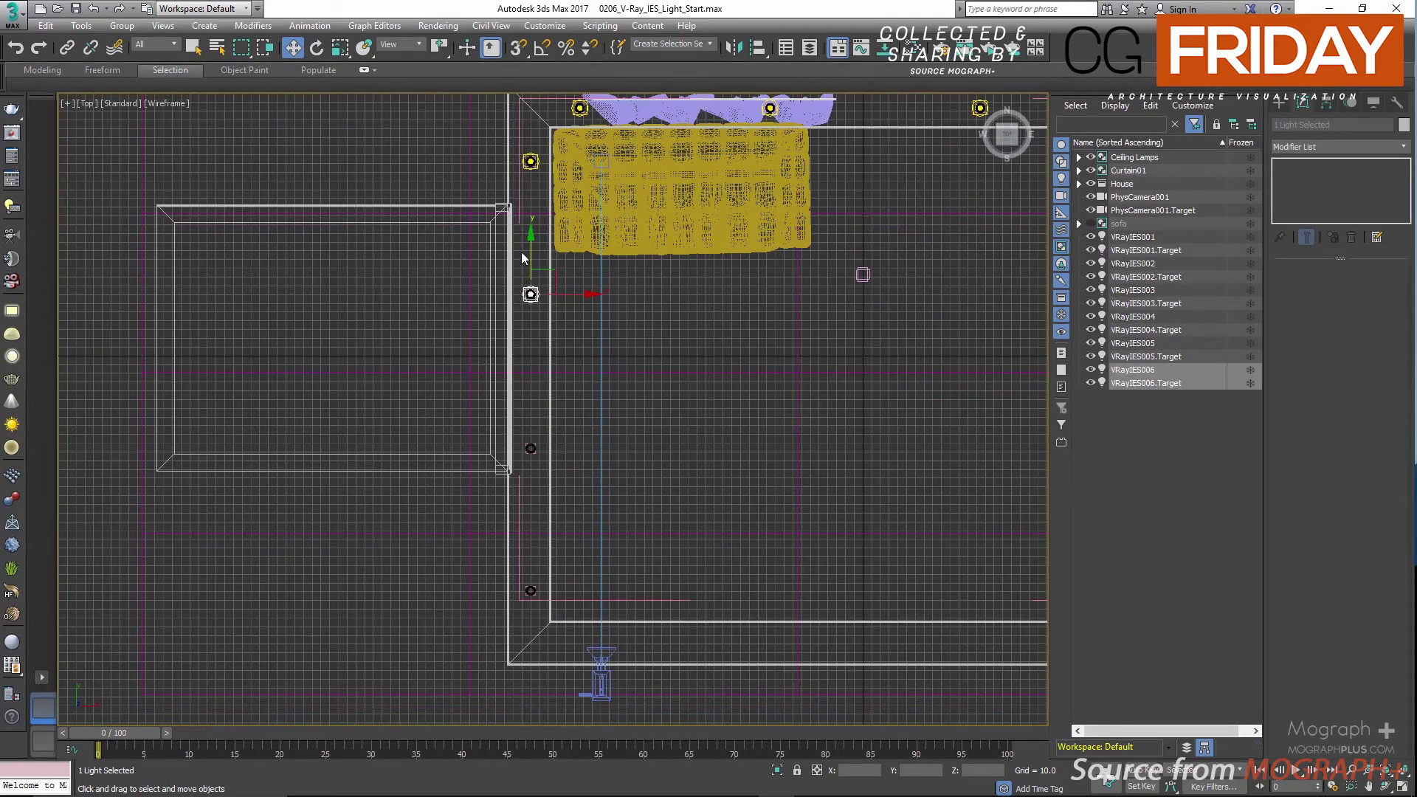
# Step: Clone the side wall's second IES light and target as an instance onto the third ceiling lamp along that wall
pyautogui.click(530, 448)
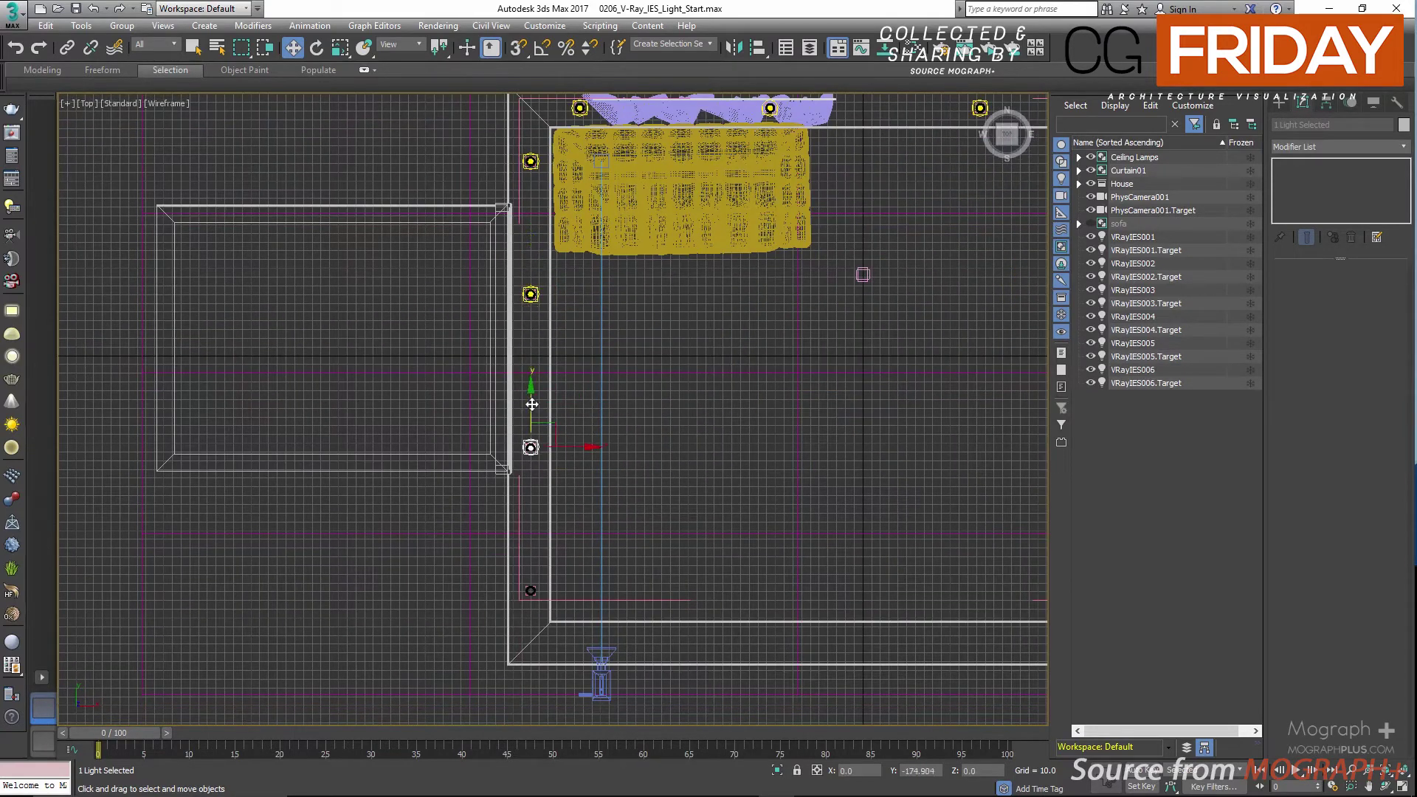
pyautogui.keyDown('shift'); pyautogui.moveTo(531, 404); pyautogui.dragTo(532, 405); pyautogui.keyUp('shift')
pyautogui.click(701, 467)
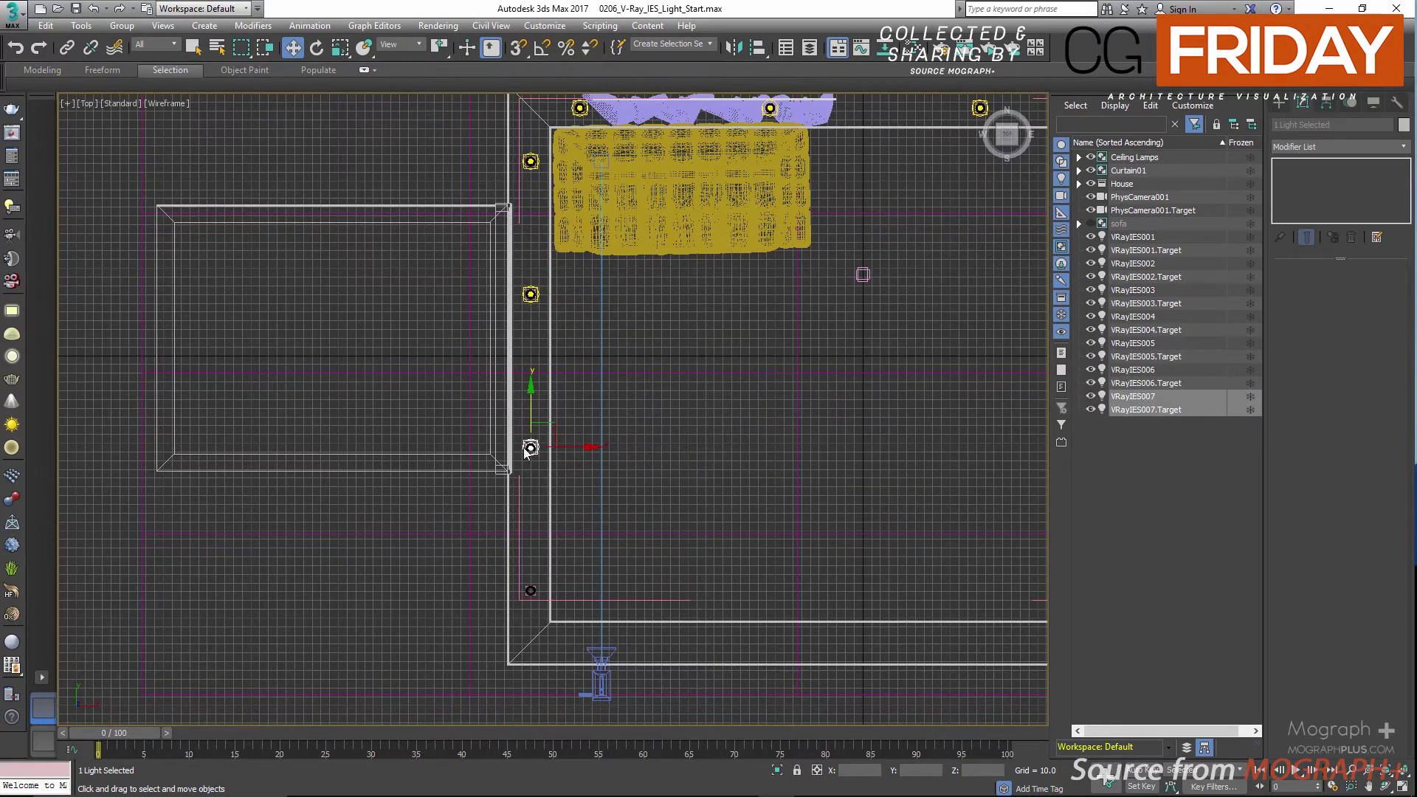
# Step: Clone the side wall's third IES light and target as an instance onto the last ceiling lamp along that wall
pyautogui.scroll(5, 524, 447)
pyautogui.moveTo(549, 233); pyautogui.dragTo(547, 237)
pyautogui.moveTo(564, 184); pyautogui.dragTo(550, 96, button='middle')
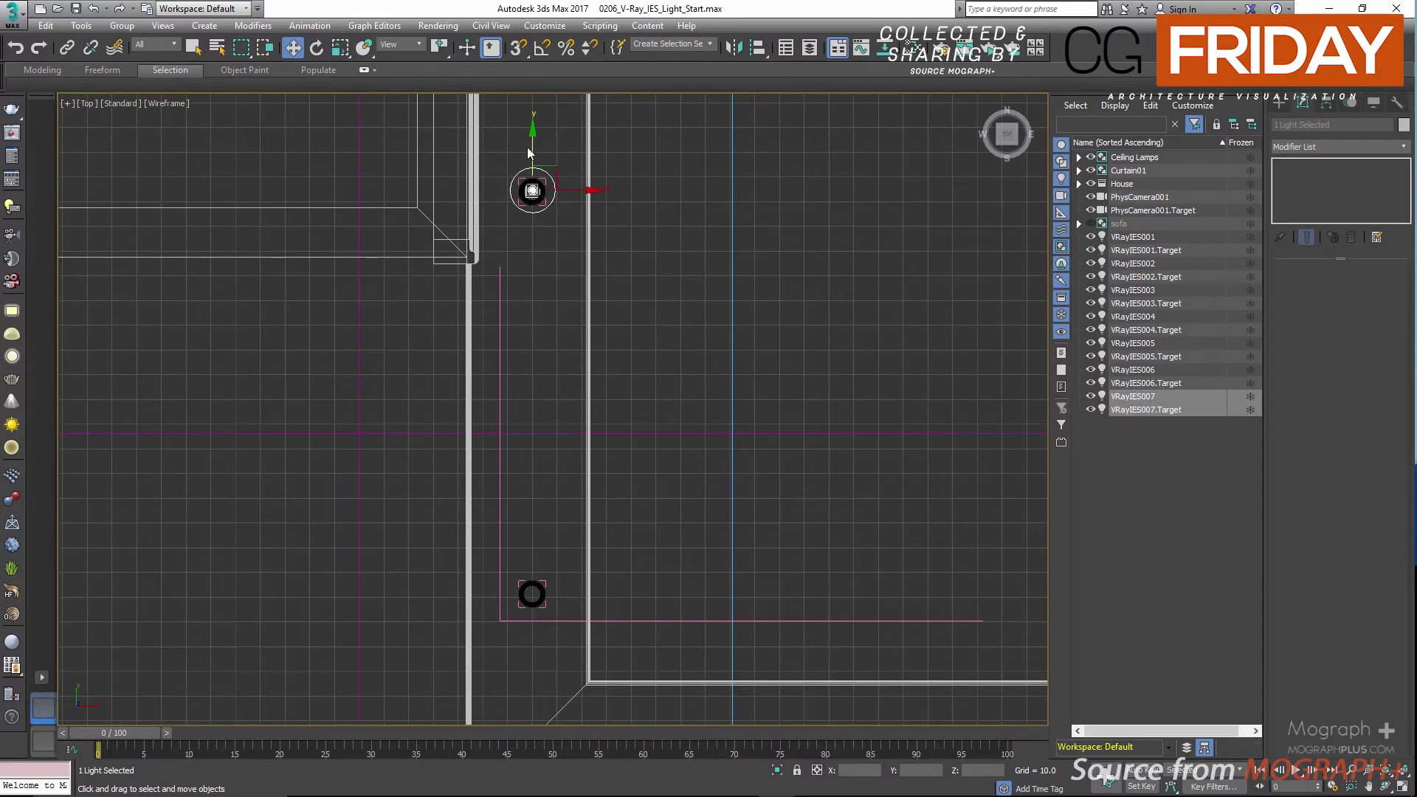
pyautogui.keyDown('shift'); pyautogui.moveTo(531, 151); pyautogui.dragTo(558, 549); pyautogui.keyUp('shift')
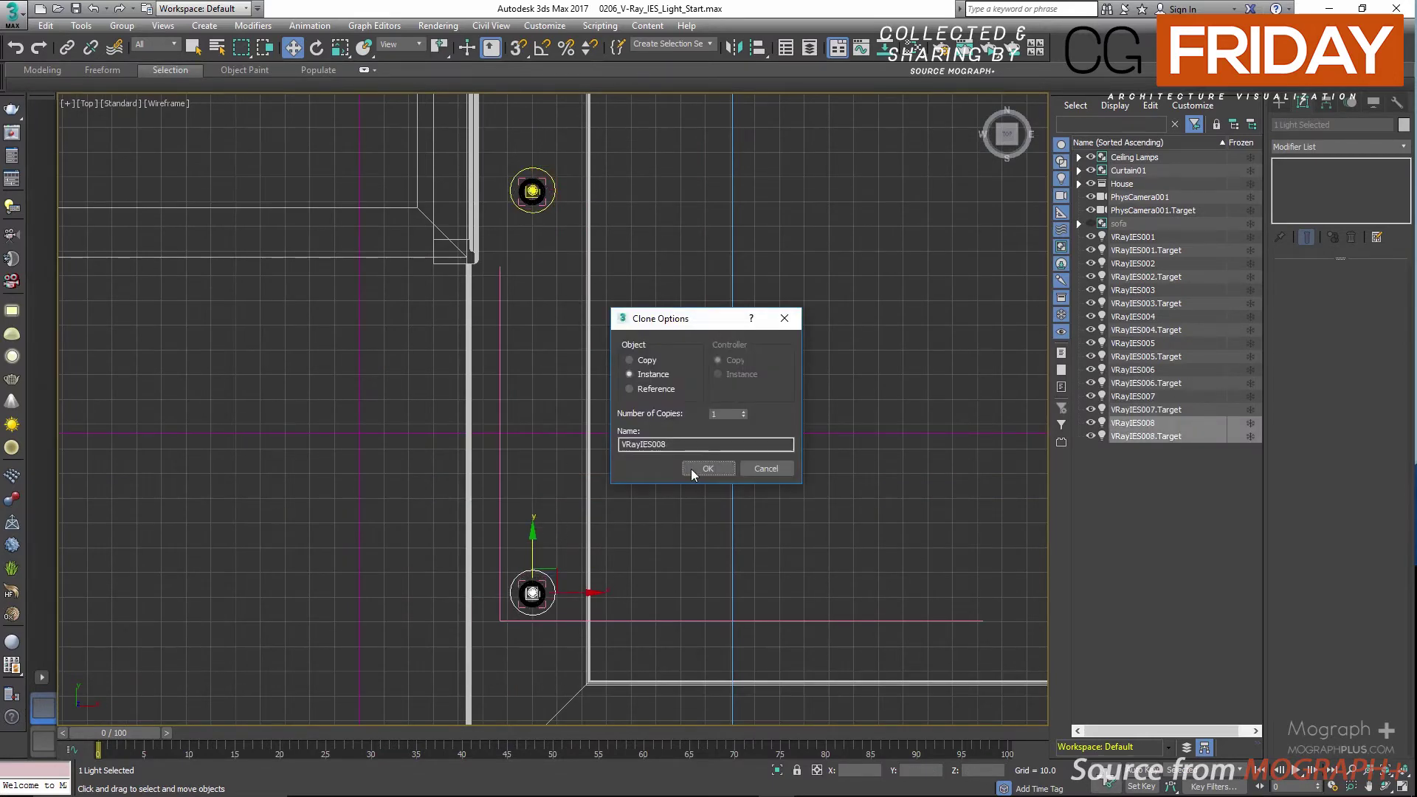
pyautogui.click(691, 468)
# Step: Review the layout of the instanced IES lights in the top view and return to the maximized PhysCamera001 view
pyautogui.scroll(-5, 627, 380)
pyautogui.moveTo(538, 374); pyautogui.dragTo(418, 375, button='middle')
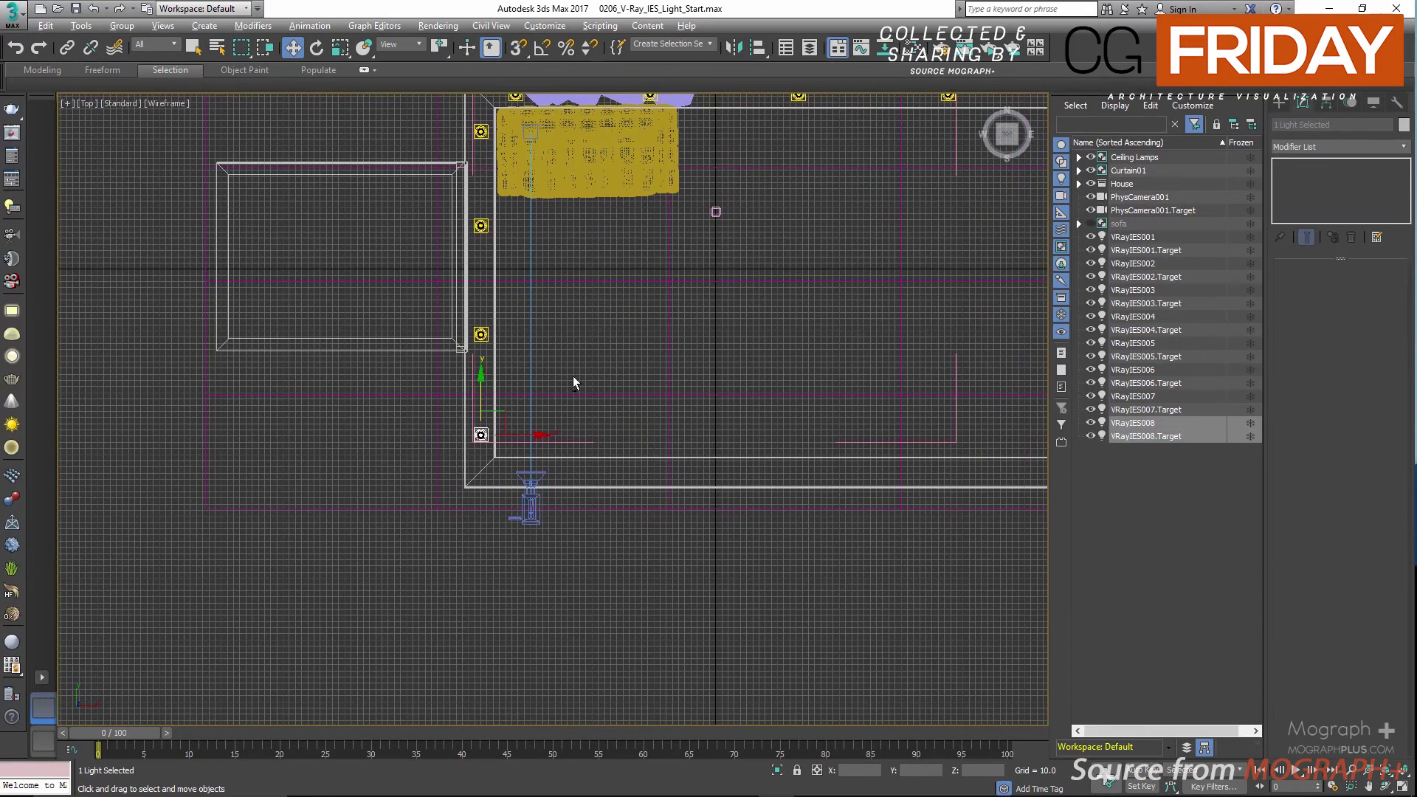
pyautogui.hotkey('alt', 'w')
pyautogui.hotkey('alt', 'w')
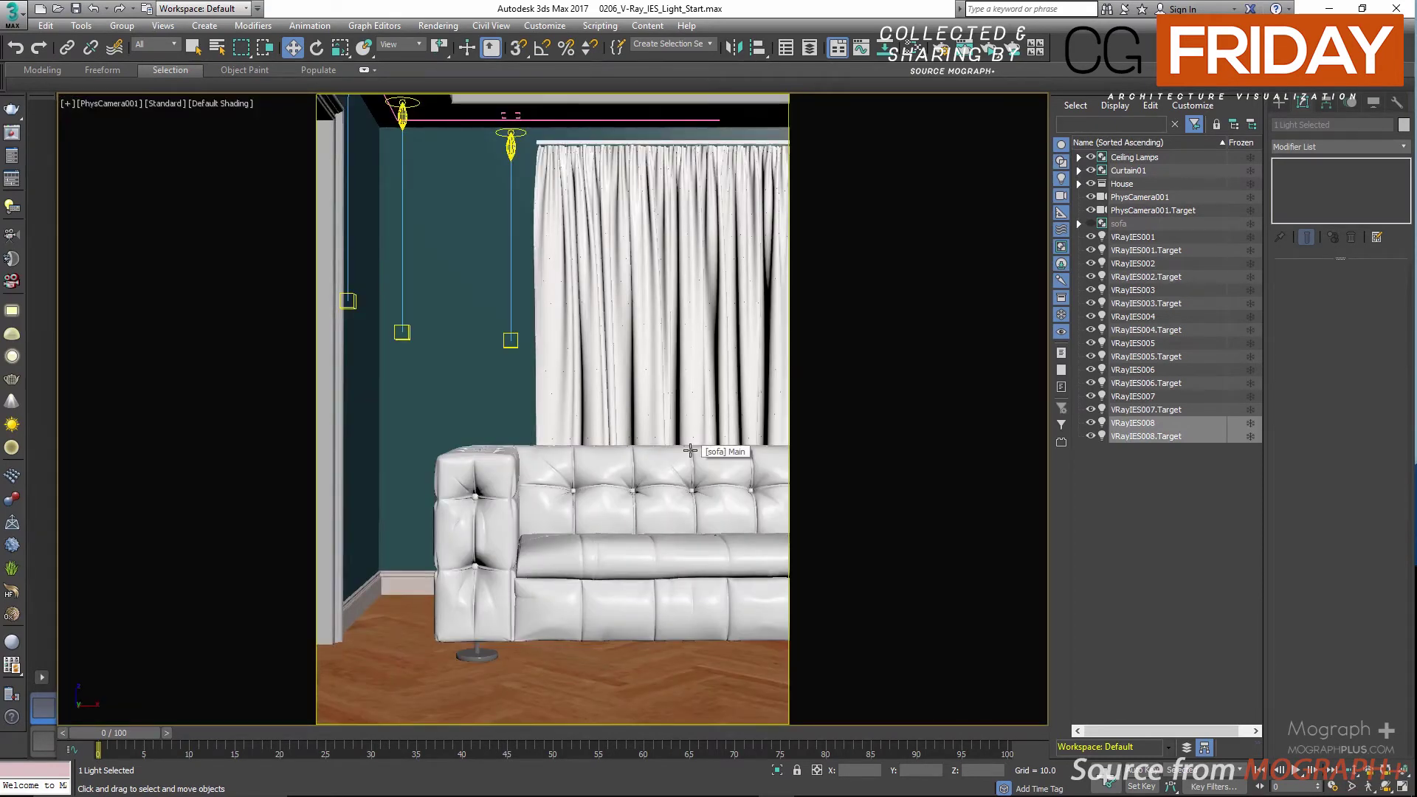
pyautogui.hotkey('alt', 'w')
pyautogui.scroll(6, 295, 380)
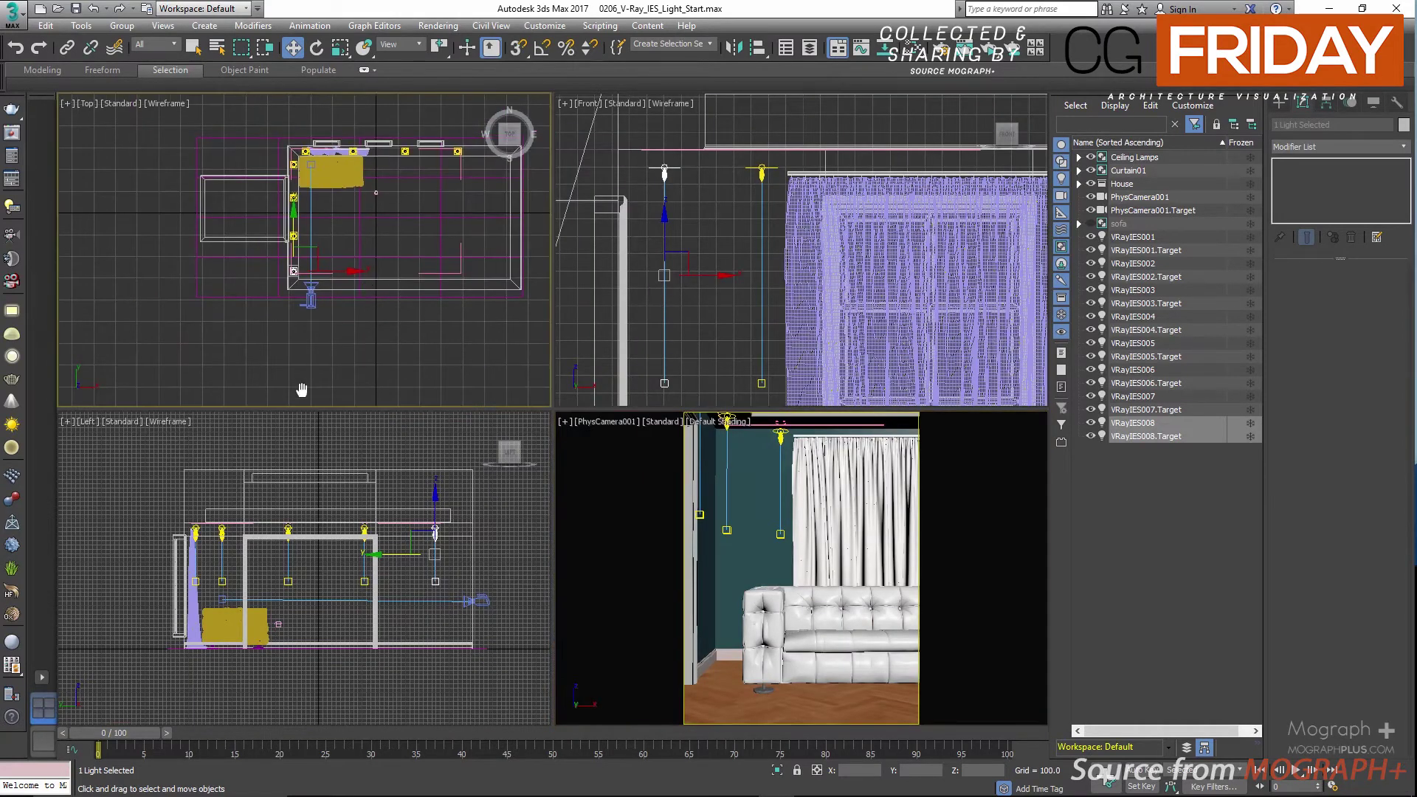
pyautogui.moveTo(293, 358); pyautogui.dragTo(324, 277, button='middle')
pyautogui.hotkey('alt', 'w')
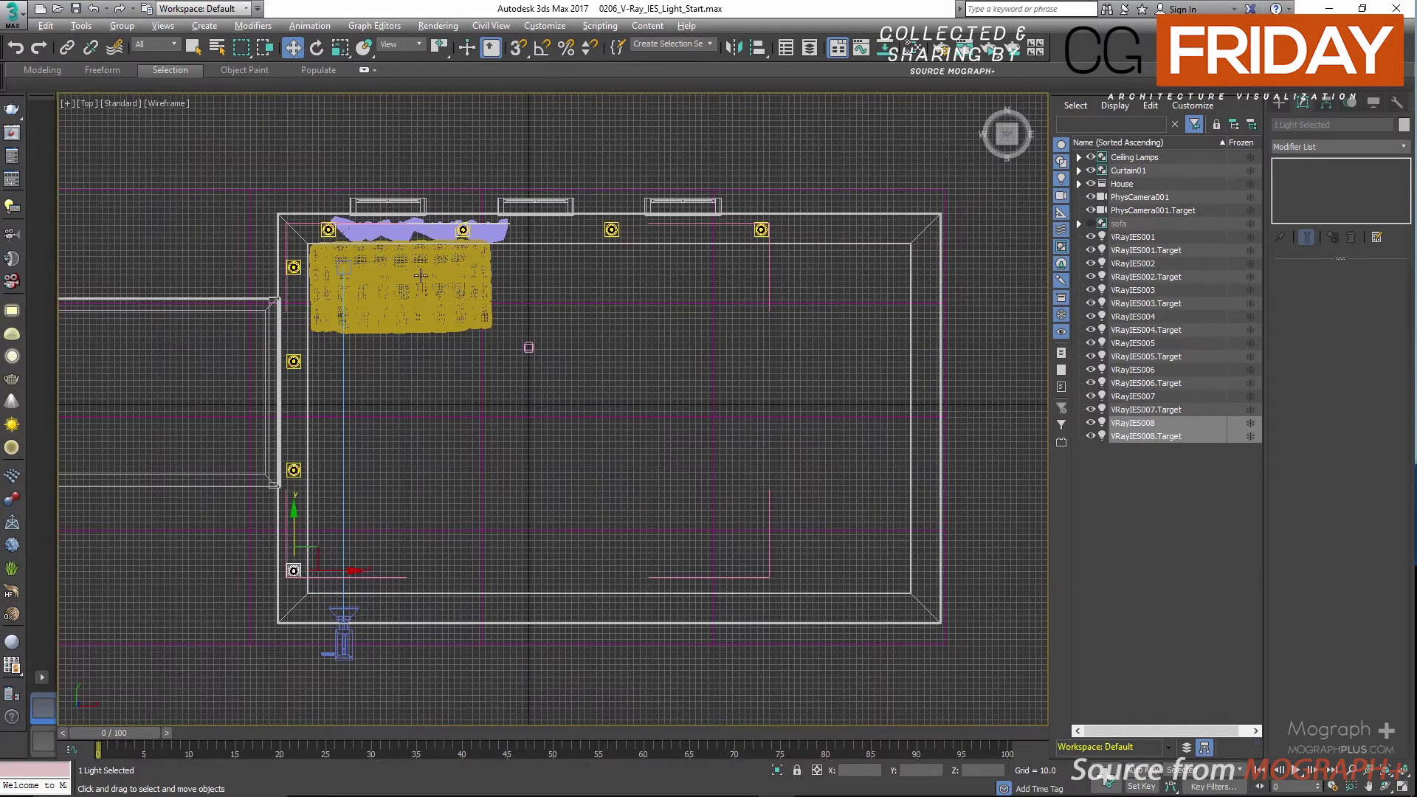
pyautogui.hotkey('alt', 'w')
pyautogui.rightClick(695, 552)
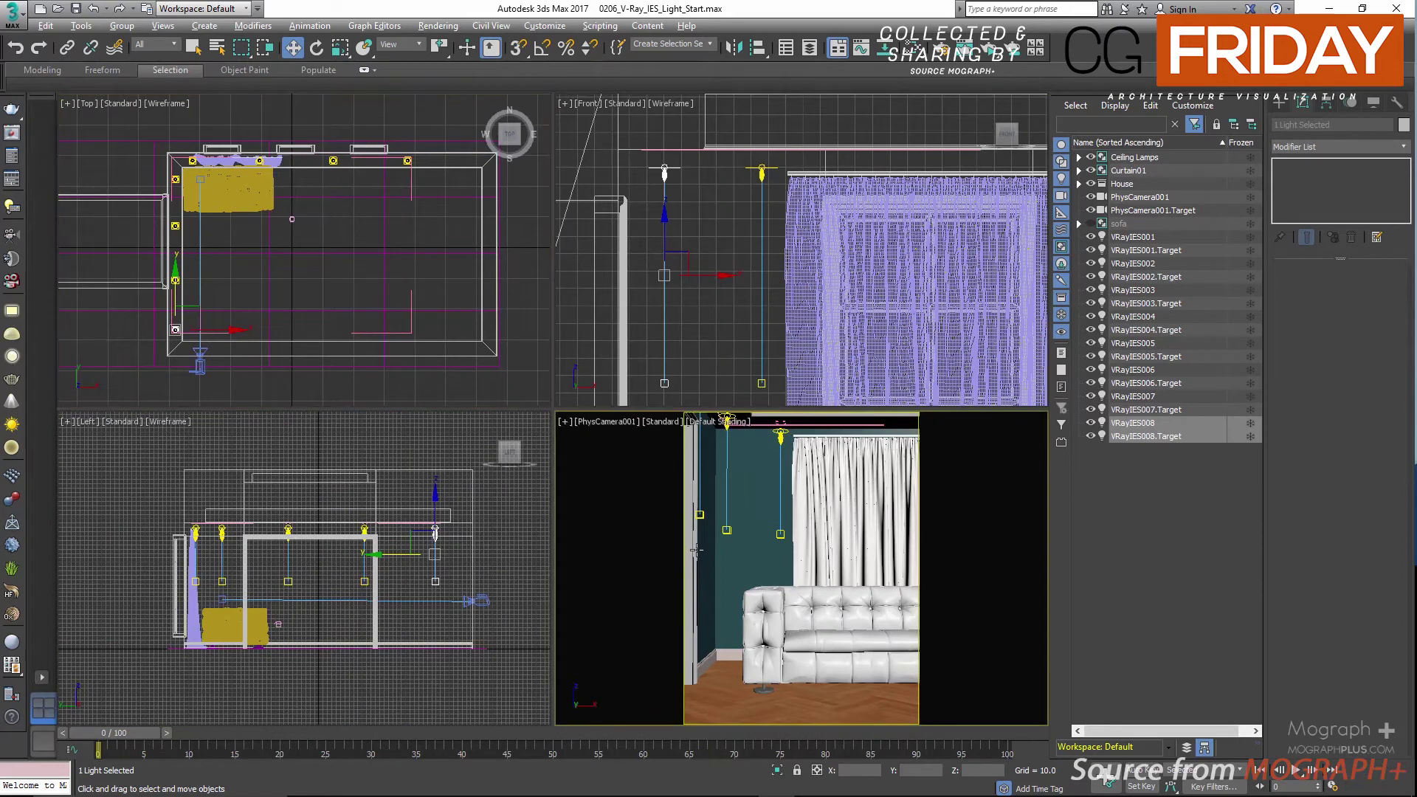
pyautogui.hotkey('alt', 'w')
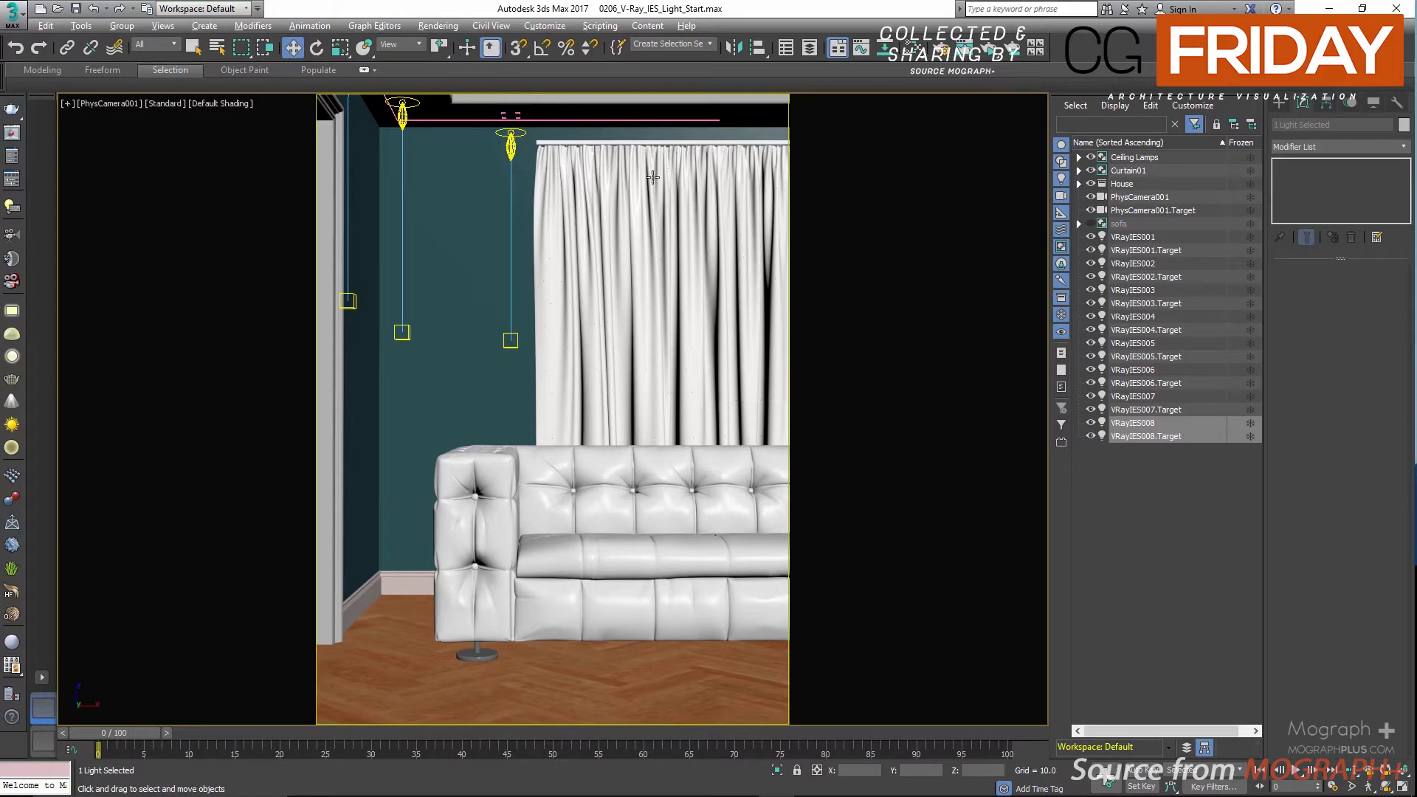
# Step: Start a V-Ray RT ActiveShade render of the PhysCamera001 view to check the lighting from all the IES lights
pyautogui.click(15, 156)
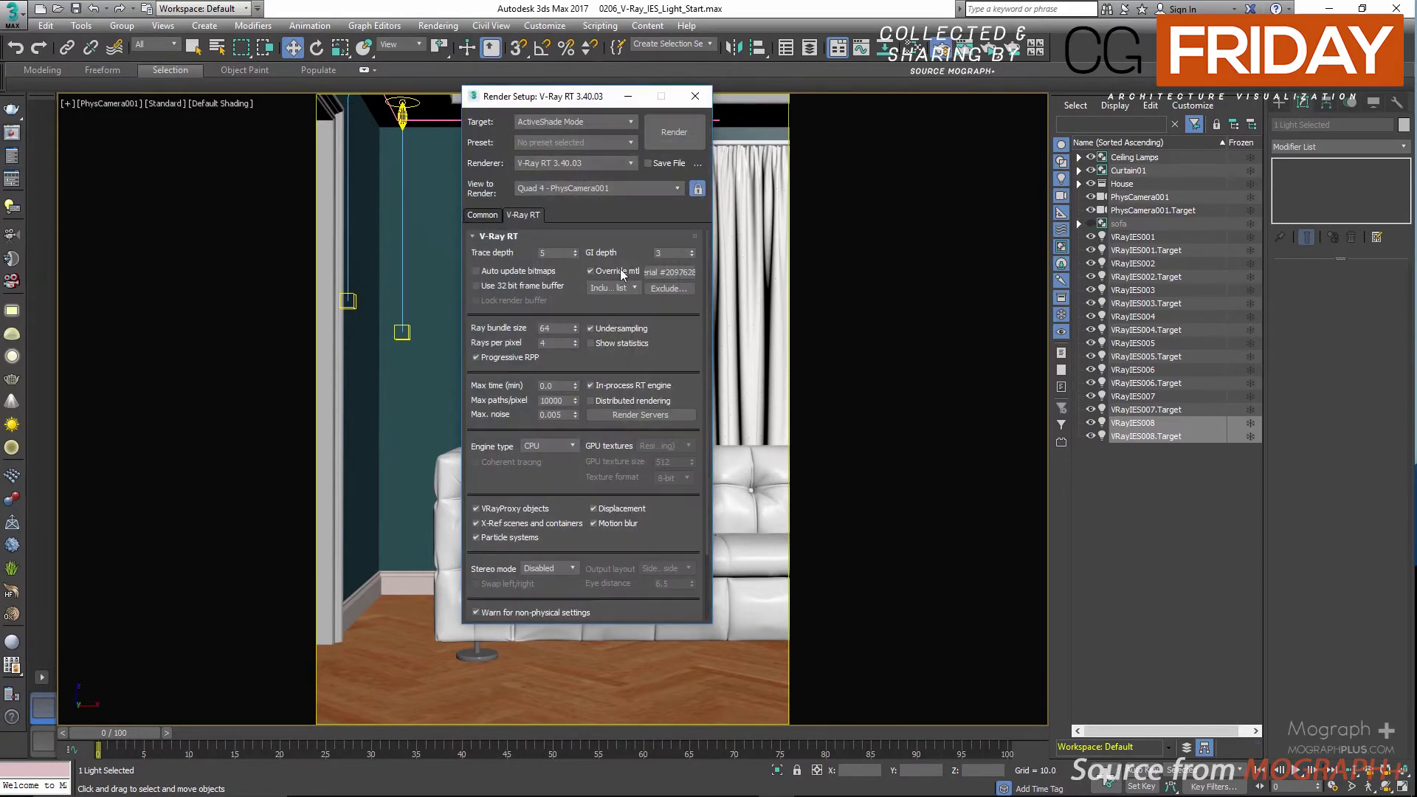
pyautogui.moveTo(590, 102); pyautogui.dragTo(512, 66)
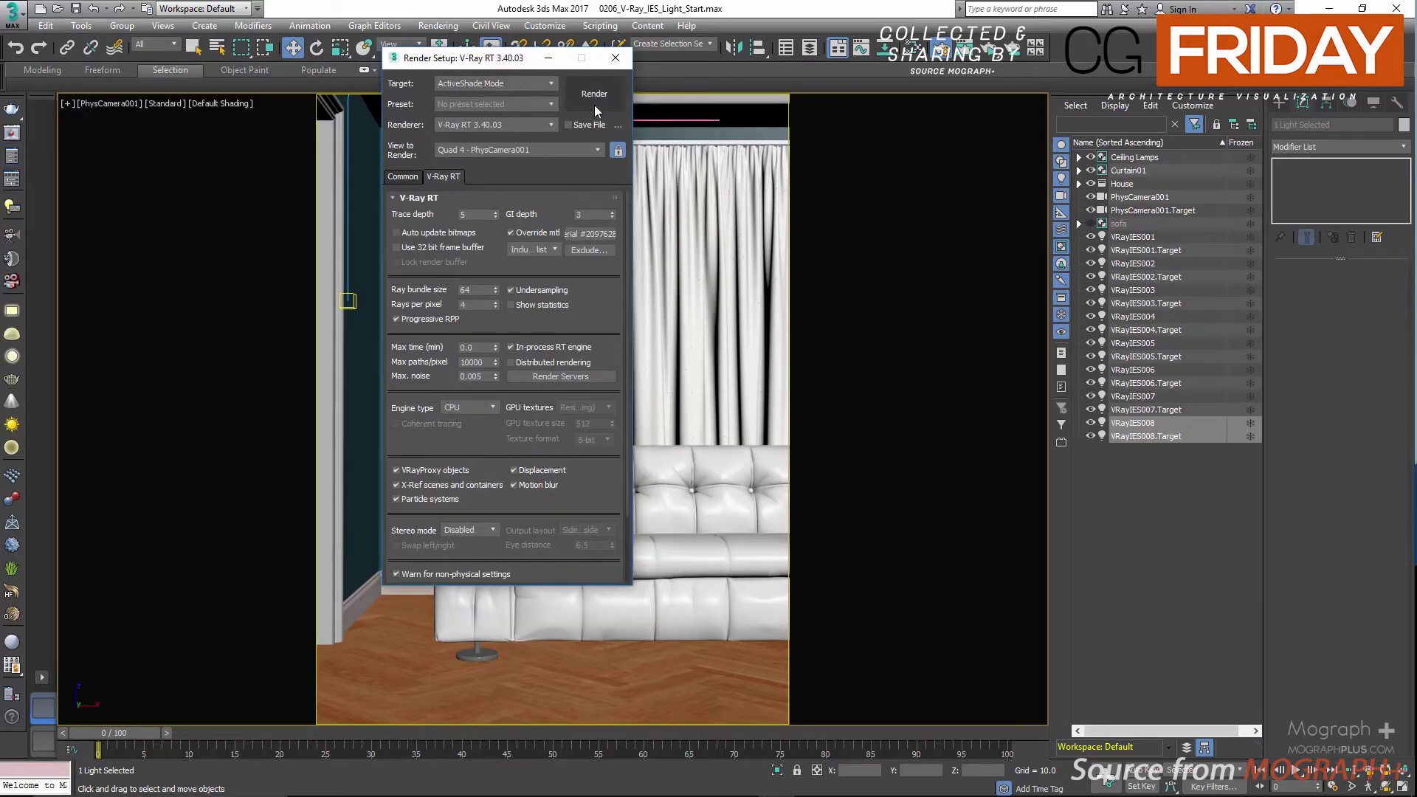
pyautogui.click(594, 105)
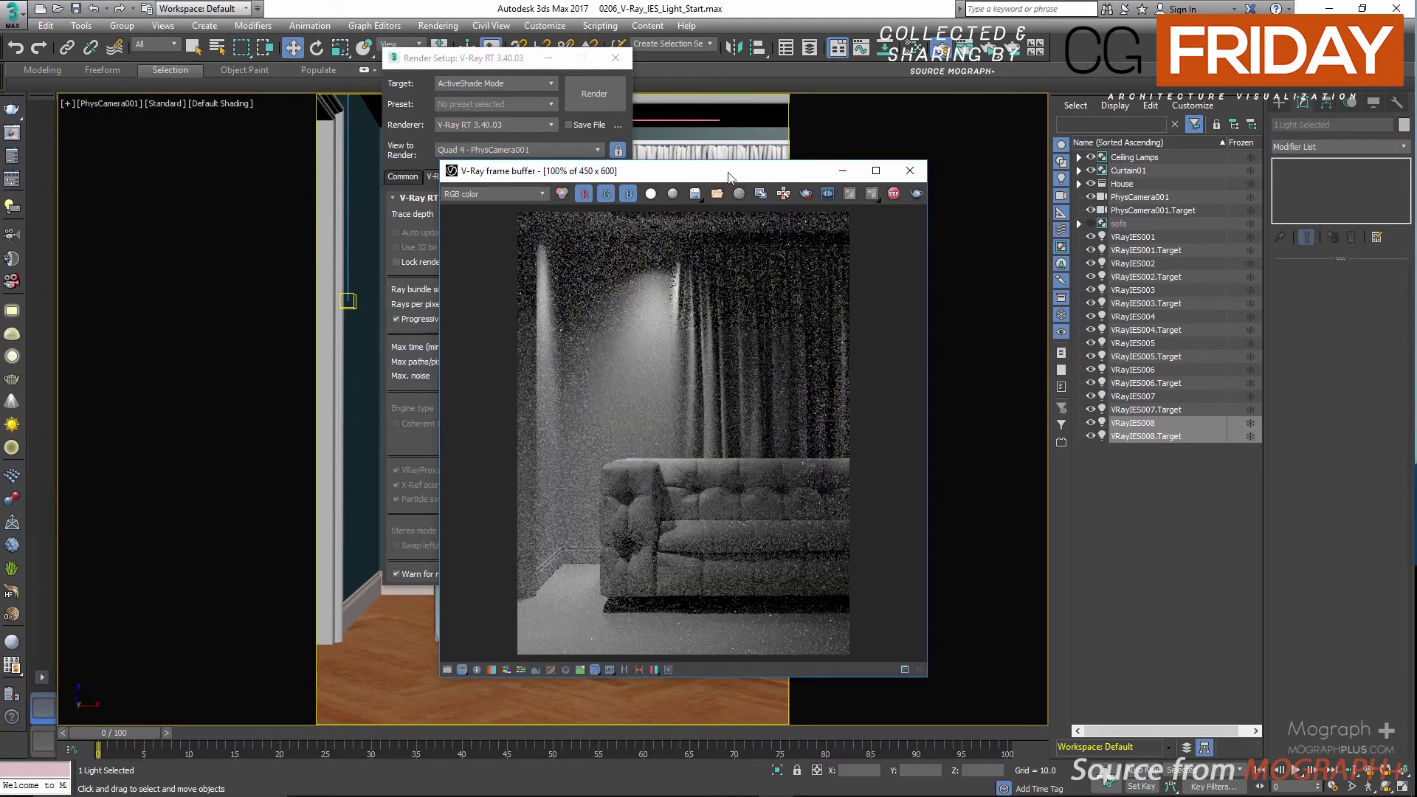
pyautogui.moveTo(737, 175); pyautogui.dragTo(659, 135)
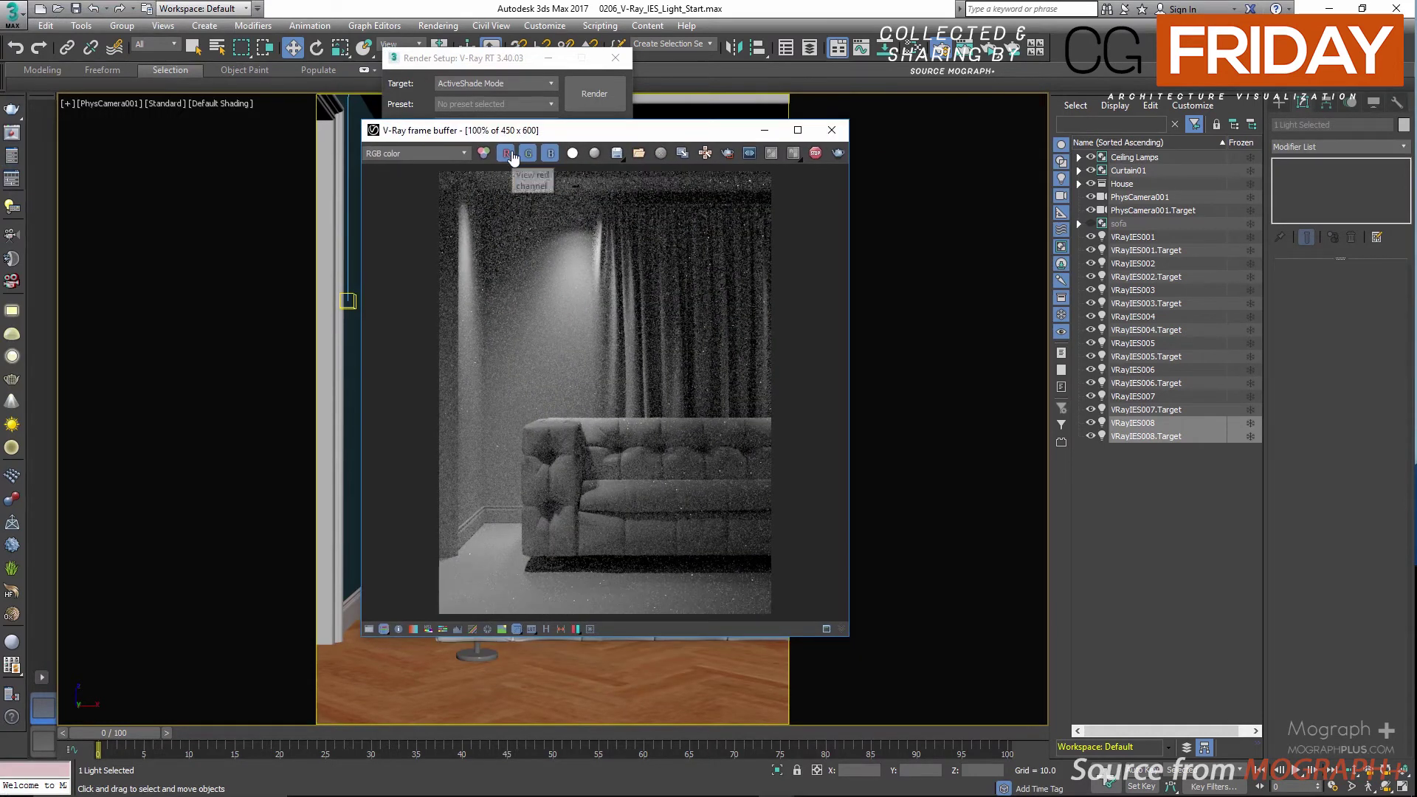
# Step: Select VRayIES001, stop the test render, and close the frame buffer and Render Setup
pyautogui.click(1132, 238)
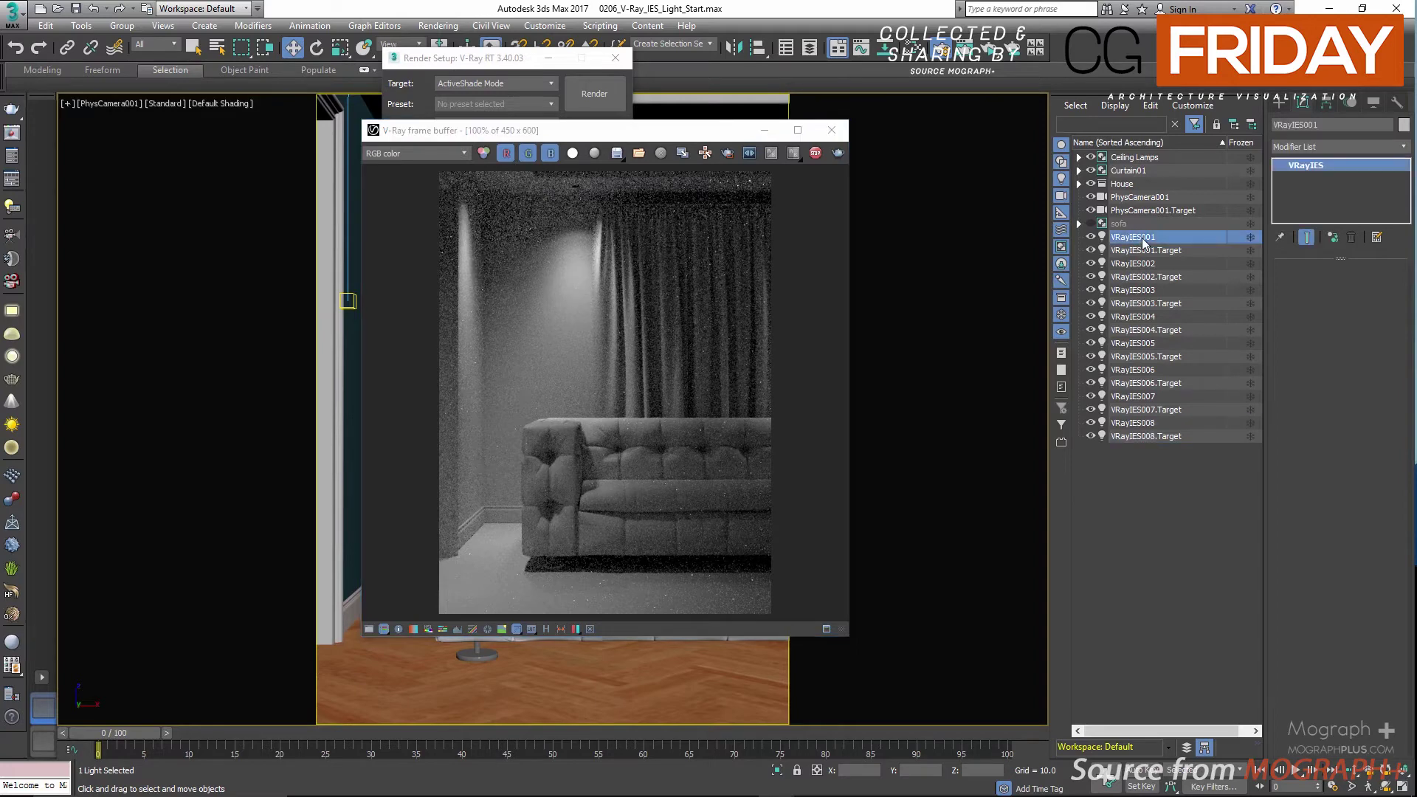
pyautogui.click(815, 154)
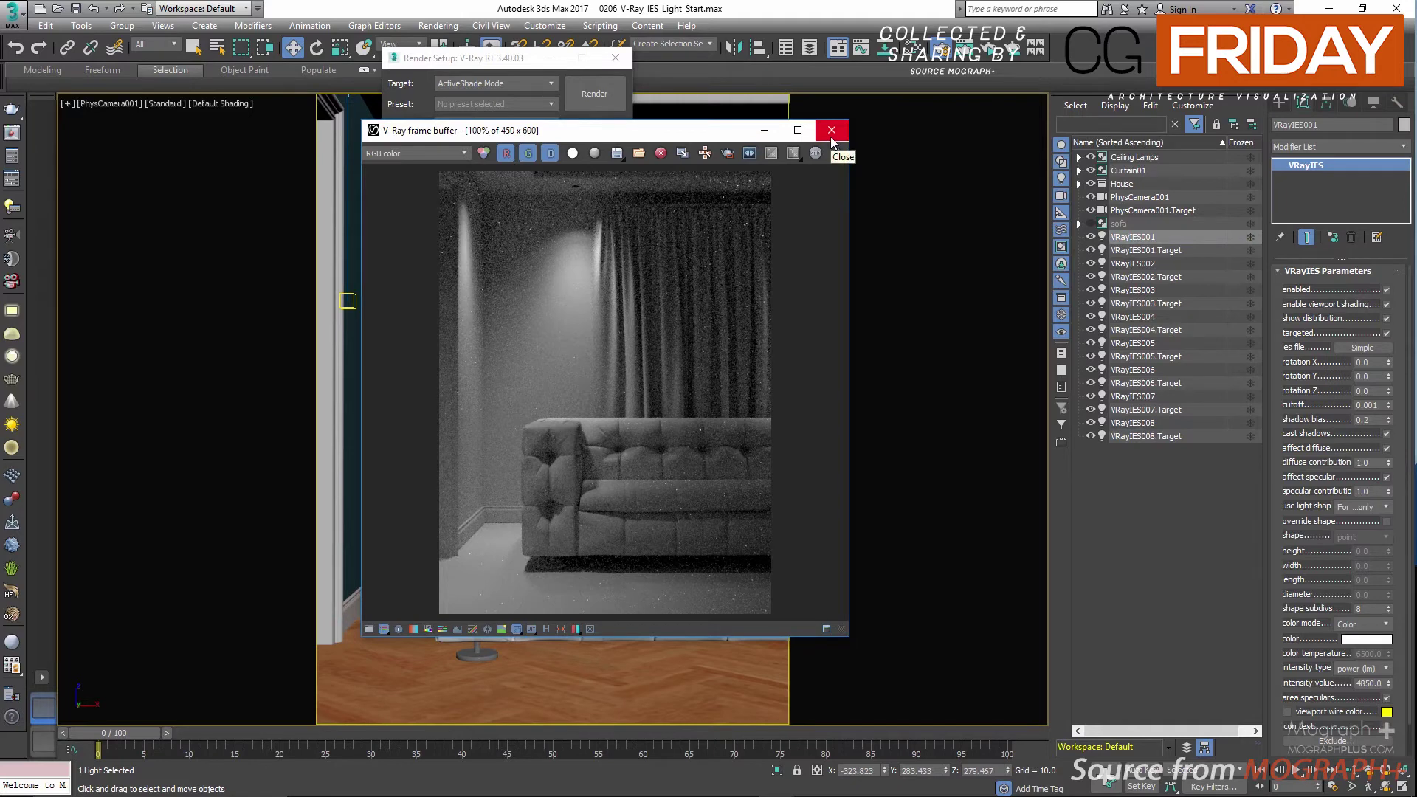
pyautogui.click(832, 137)
pyautogui.moveTo(528, 65); pyautogui.dragTo(609, 120)
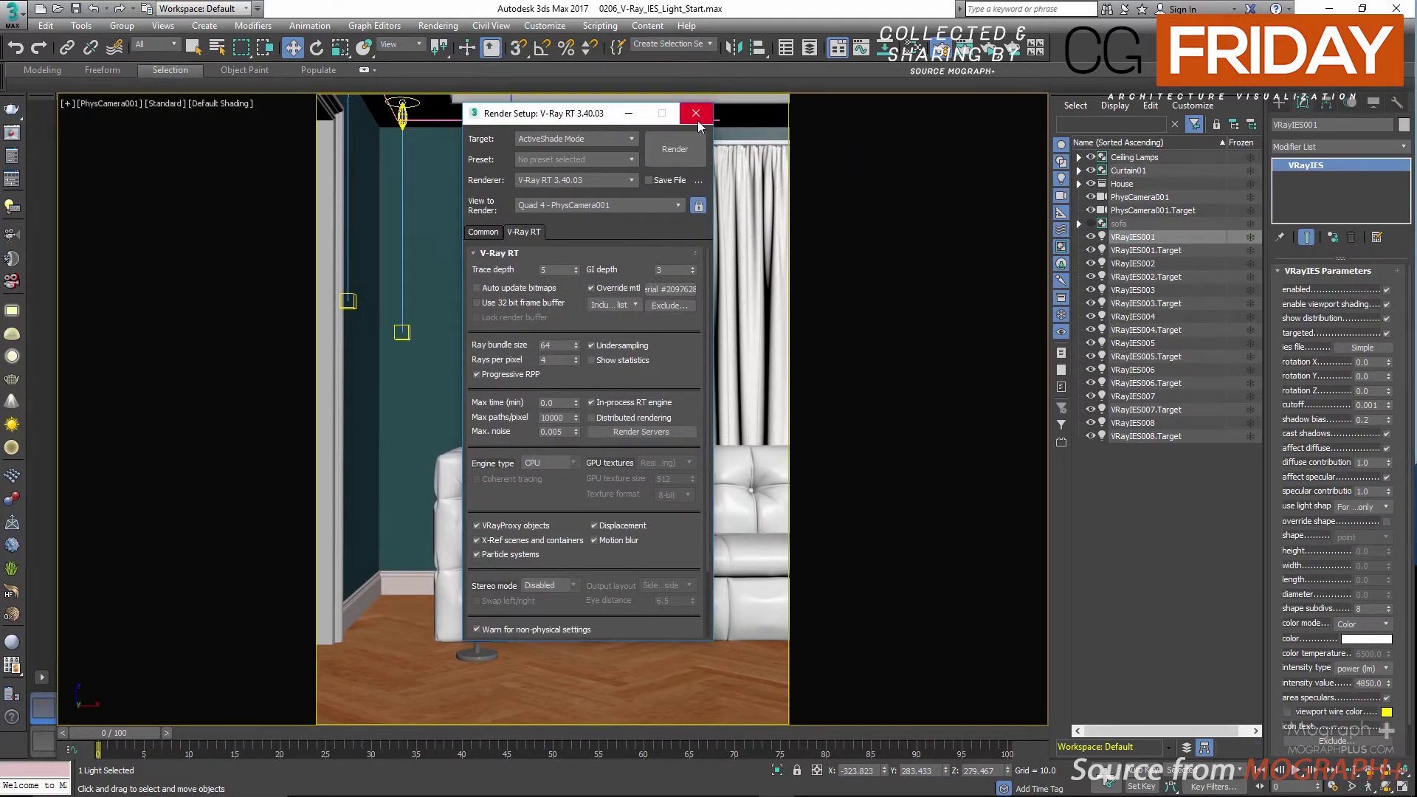
pyautogui.click(696, 116)
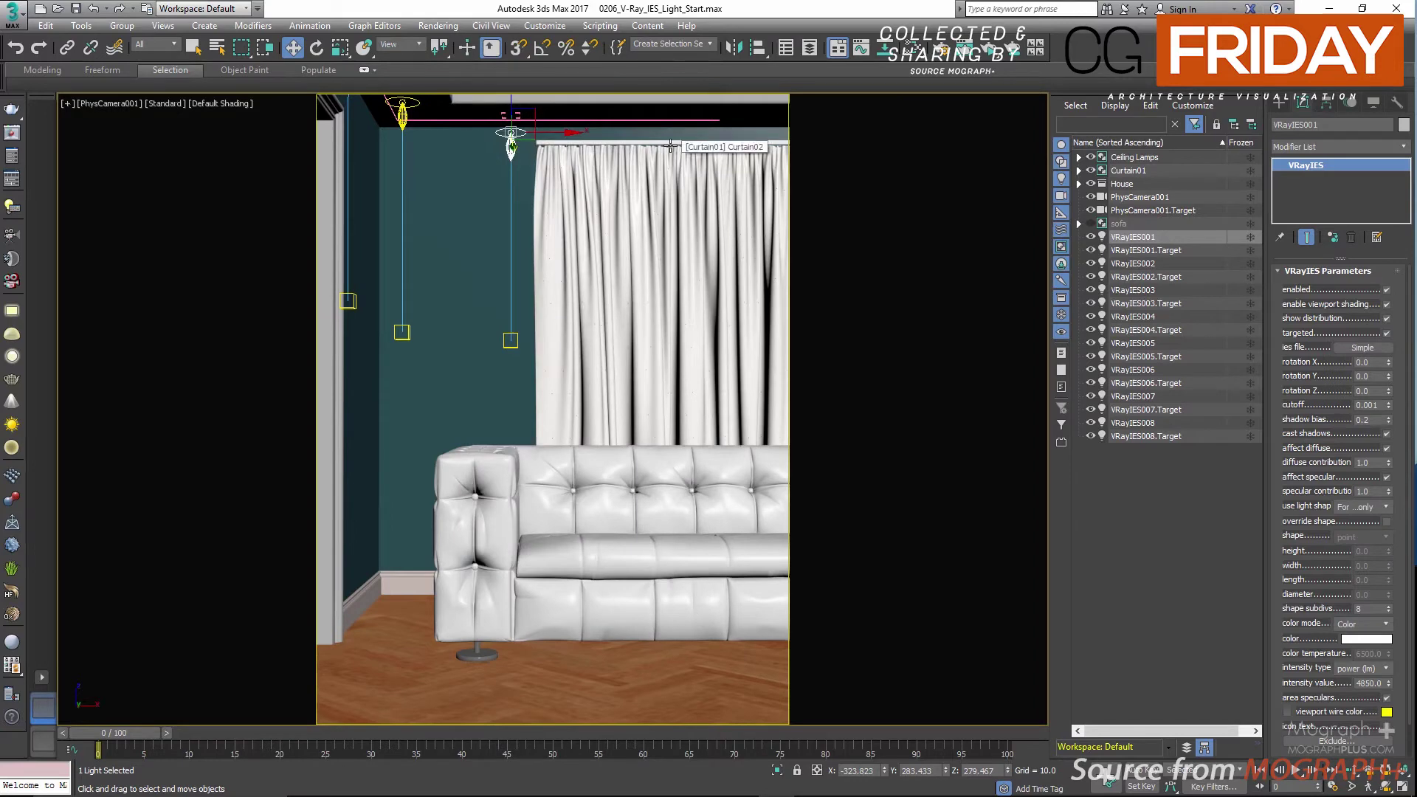
# Step: Create a V-Ray sphere light with a radius of about 18 in the top view, on the room's floor area in front of the sofa
pyautogui.hotkey('alt', 'w')
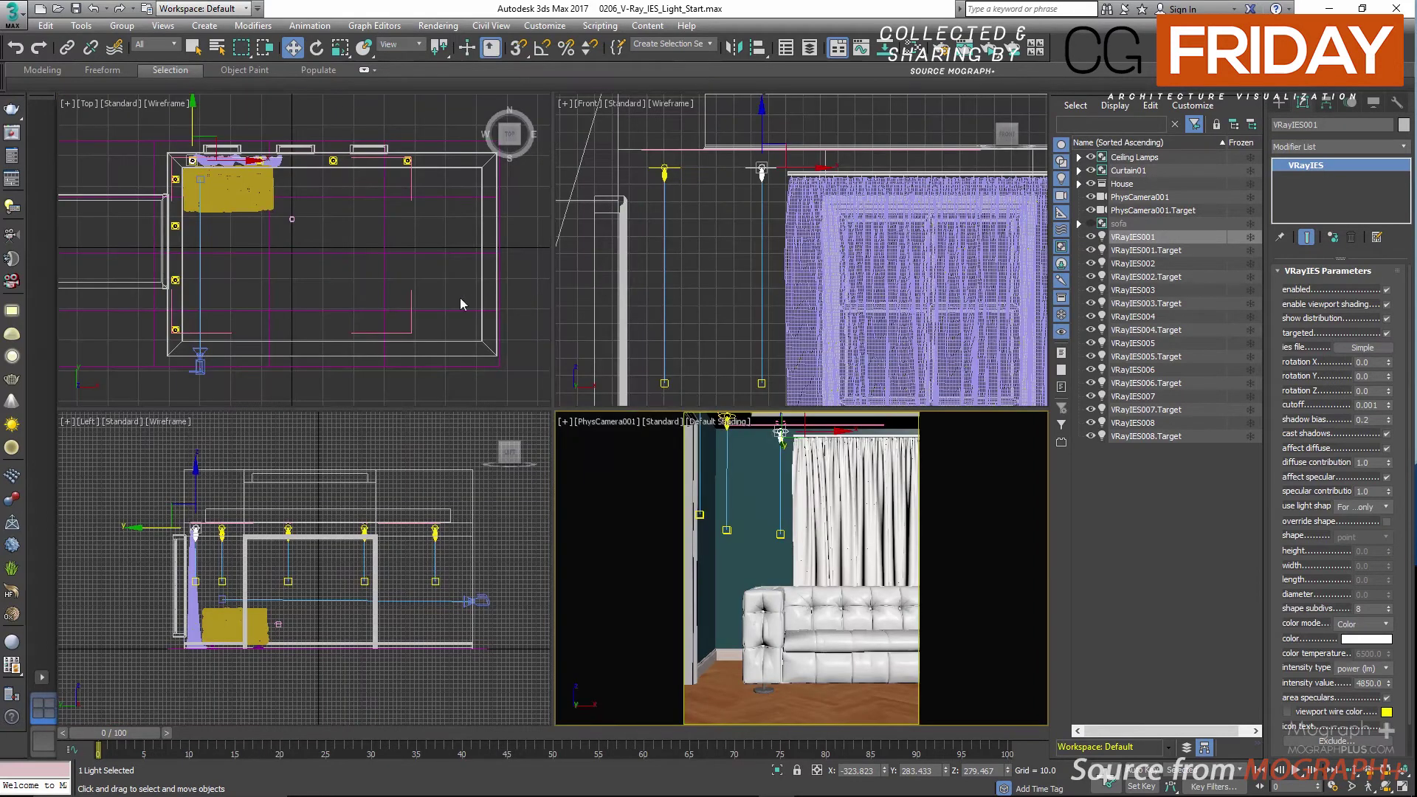
pyautogui.moveTo(306, 269)
pyautogui.mouseDown(button='middle')
pyautogui.moveTo(392, 285)
pyautogui.moveTo(323, 280)
pyautogui.mouseUp(button='middle')
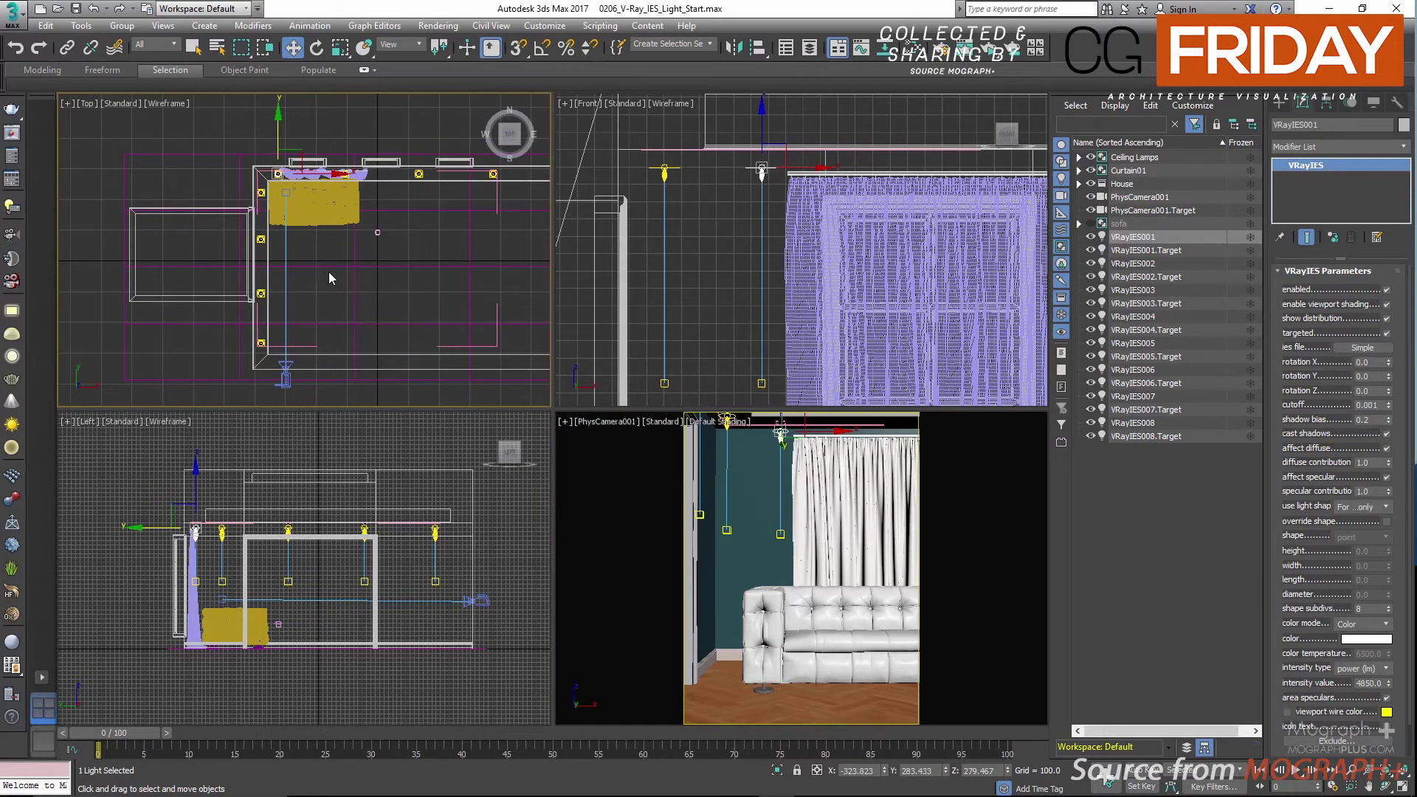
pyautogui.hotkey('alt', 'w')
pyautogui.scroll(3, 574, 382)
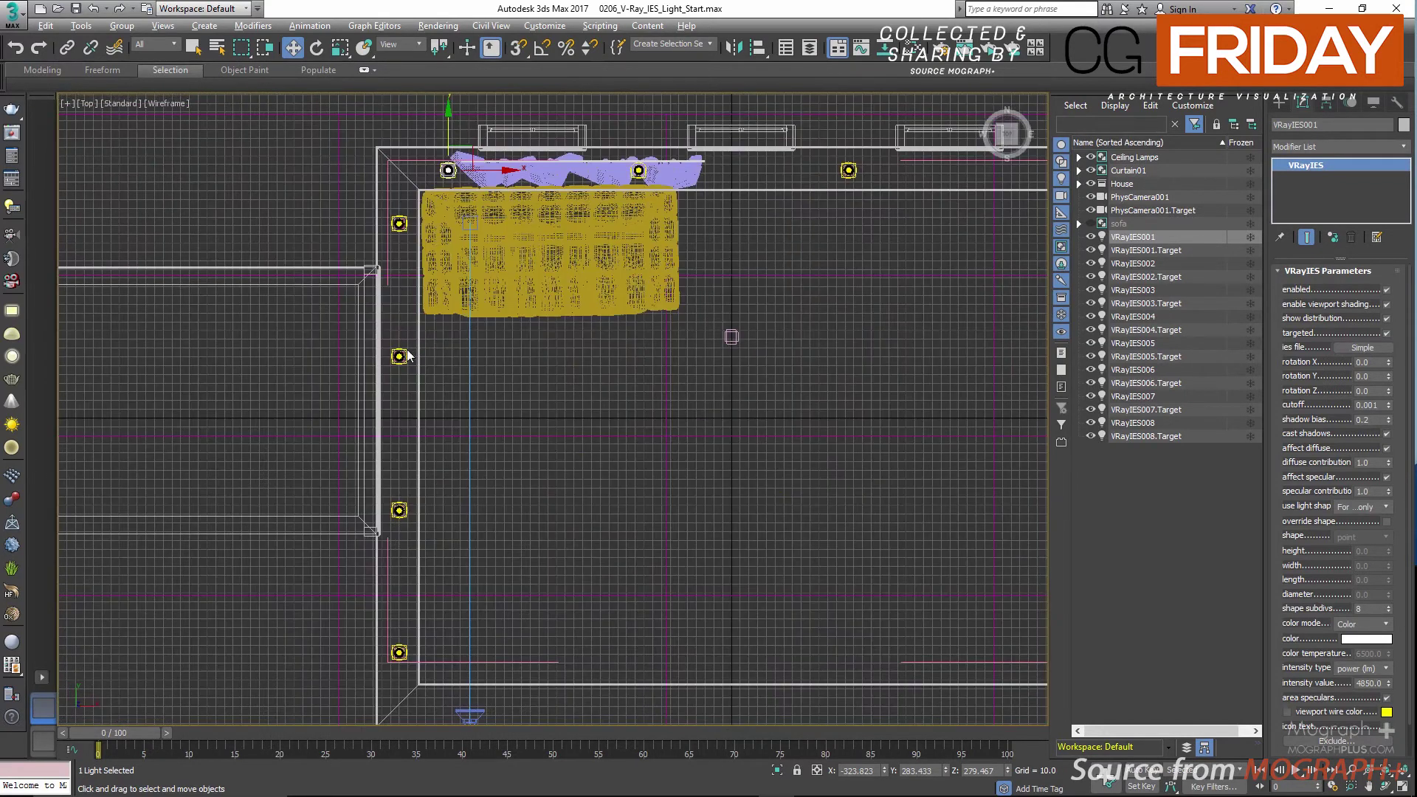
pyautogui.moveTo(408, 356); pyautogui.dragTo(263, 325, button='middle')
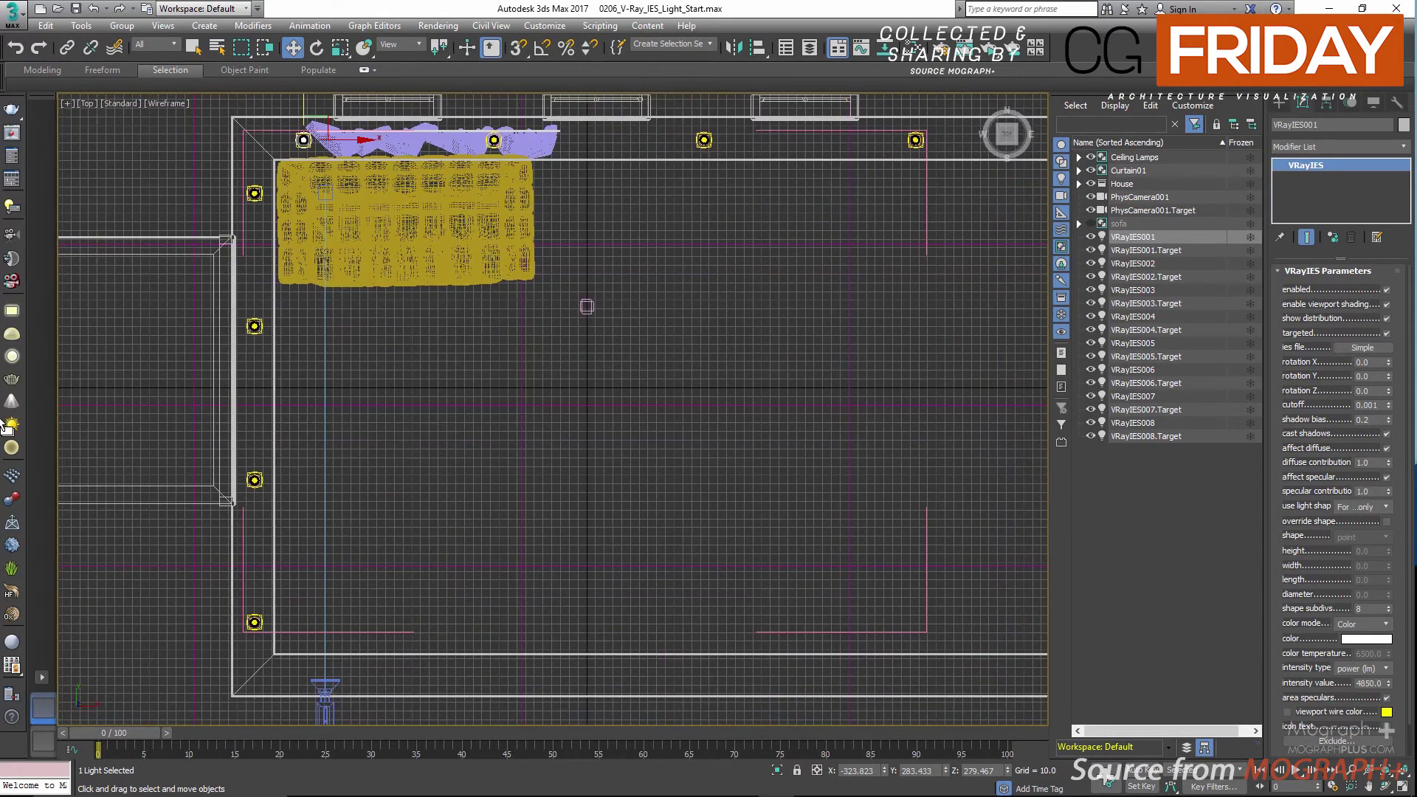
pyautogui.click(10, 357)
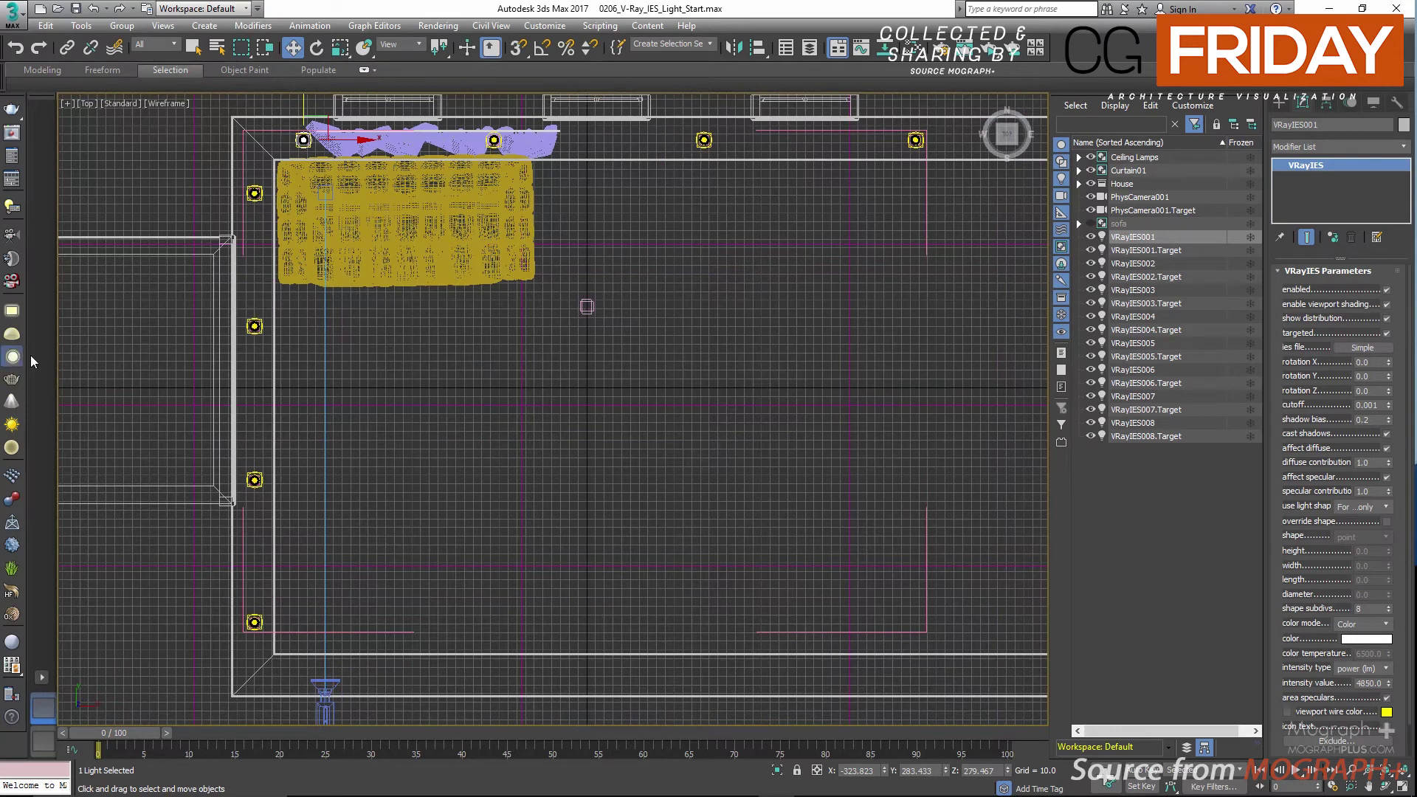
pyautogui.click(375, 405)
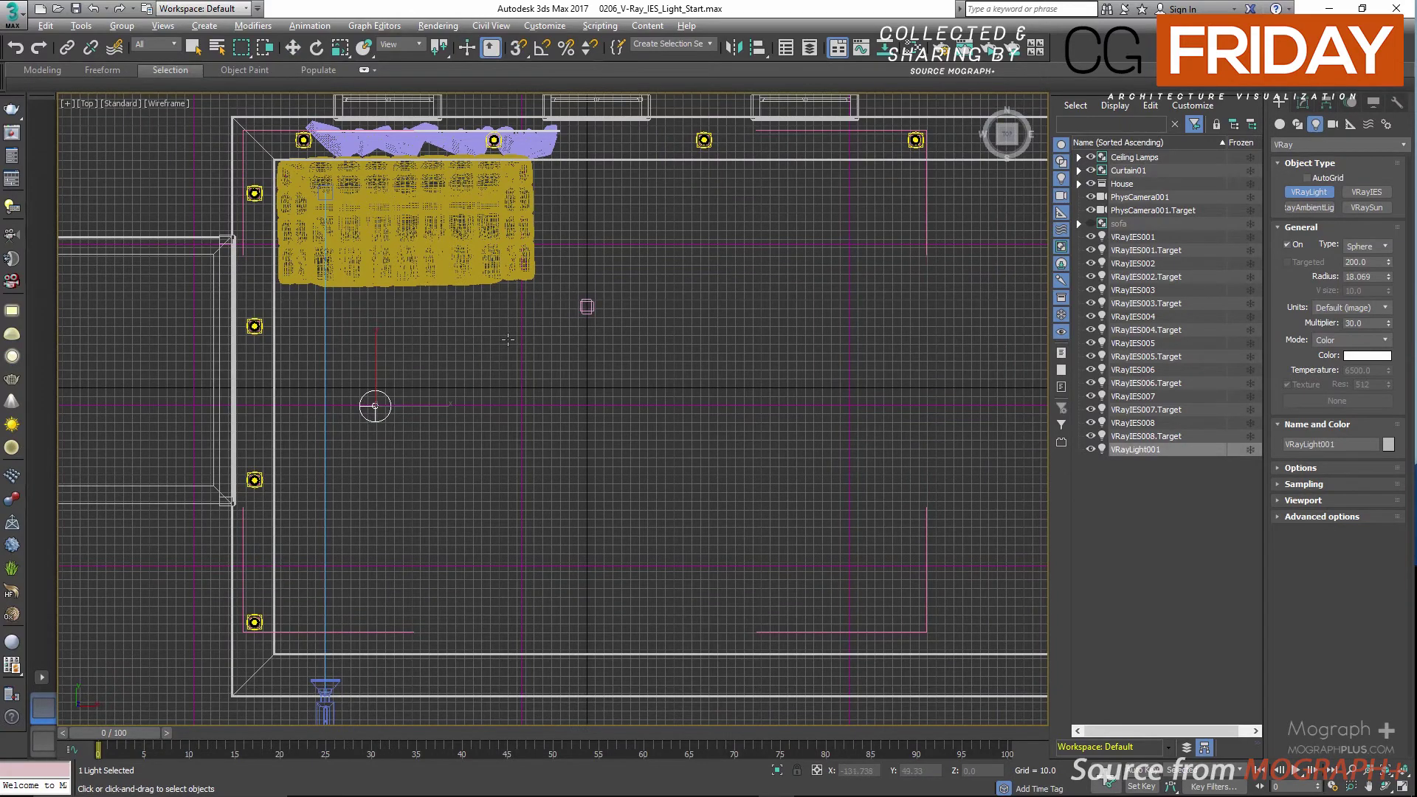
# Step: Raise the sphere light vertically in the front view to a height of about 230, just below the ceiling
pyautogui.hotkey('alt', 'w')
pyautogui.middleClick(771, 355)
pyautogui.hotkey('alt', 'w')
pyautogui.scroll(-7, 763, 389)
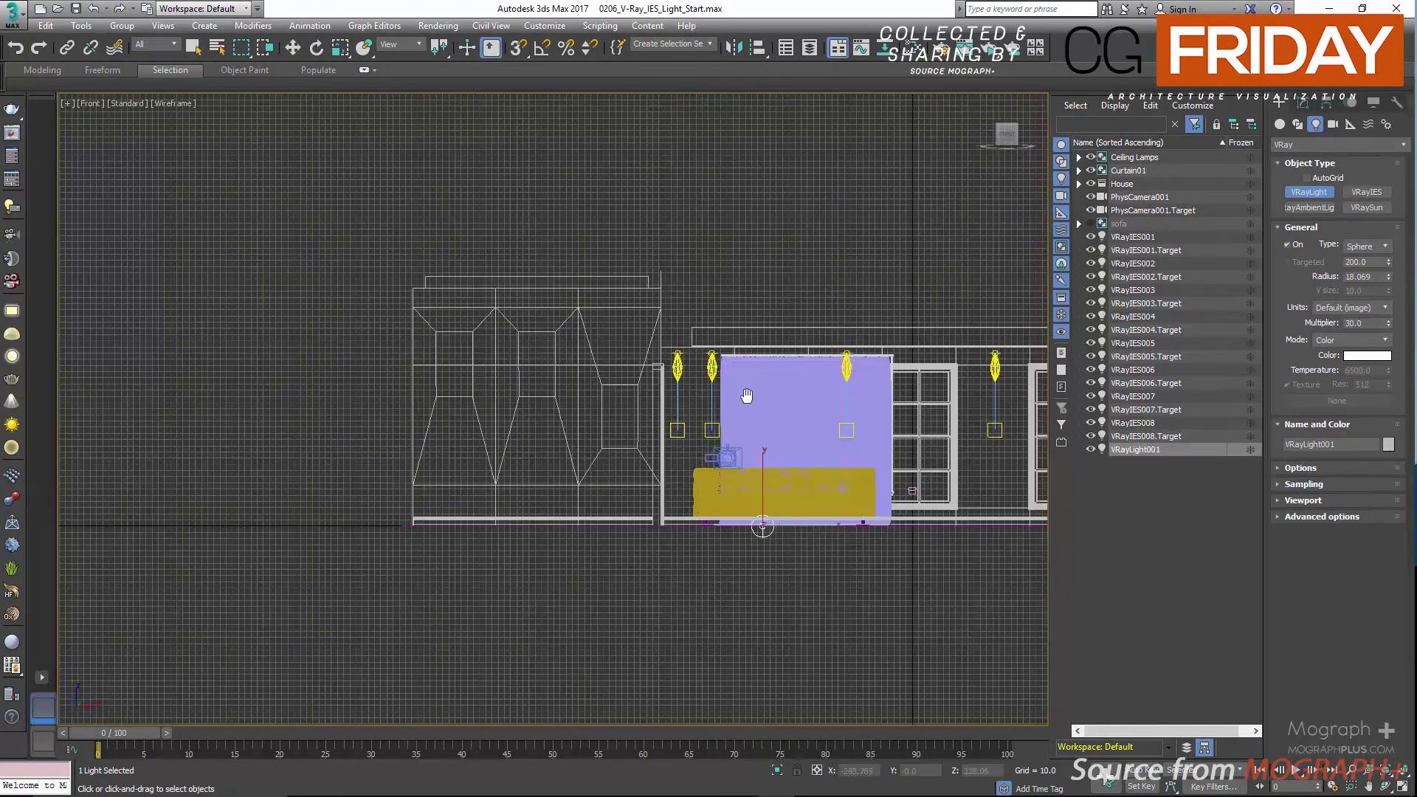
pyautogui.moveTo(746, 396); pyautogui.dragTo(690, 369, button='middle')
pyautogui.press('w')
pyautogui.scroll(3, 699, 473)
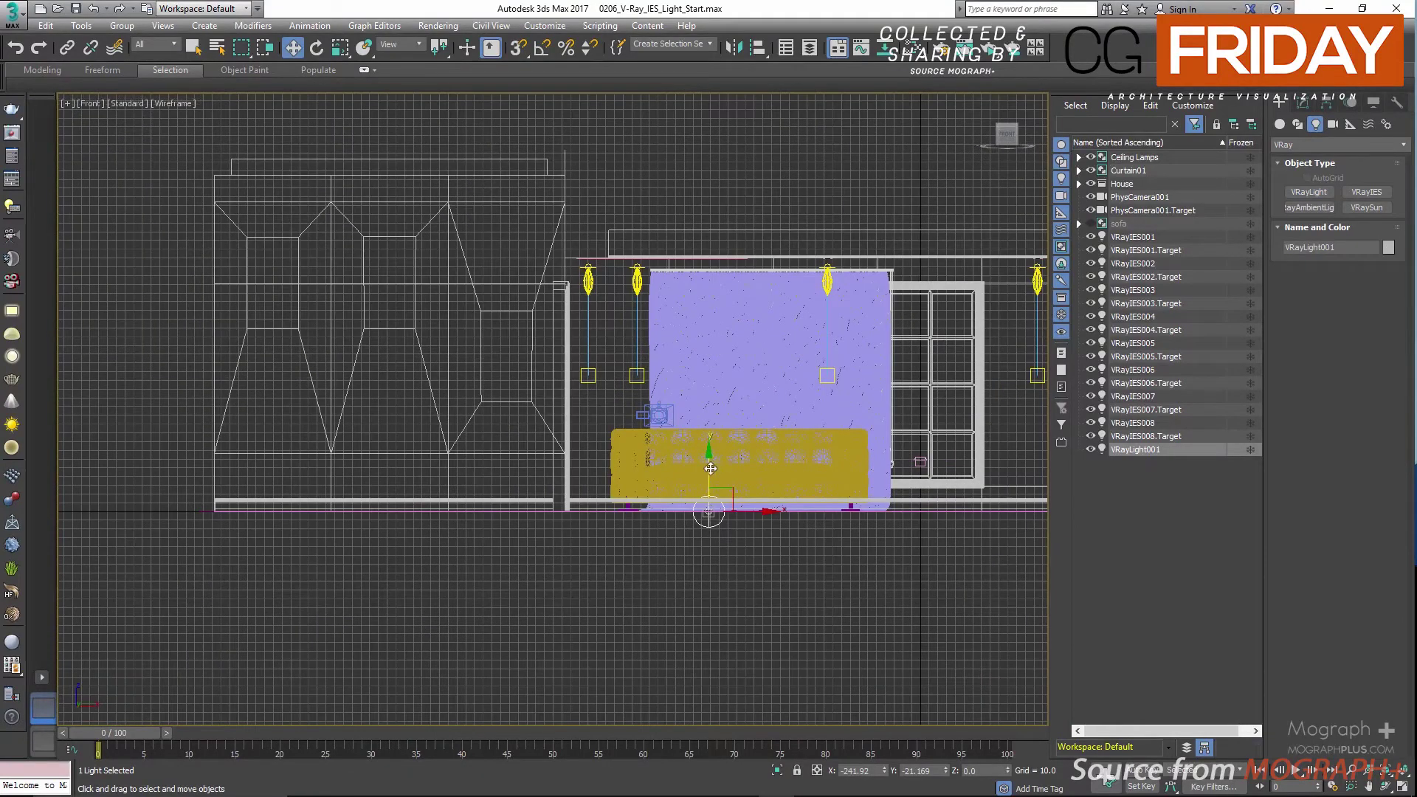
pyautogui.moveTo(710, 467); pyautogui.dragTo(699, 267)
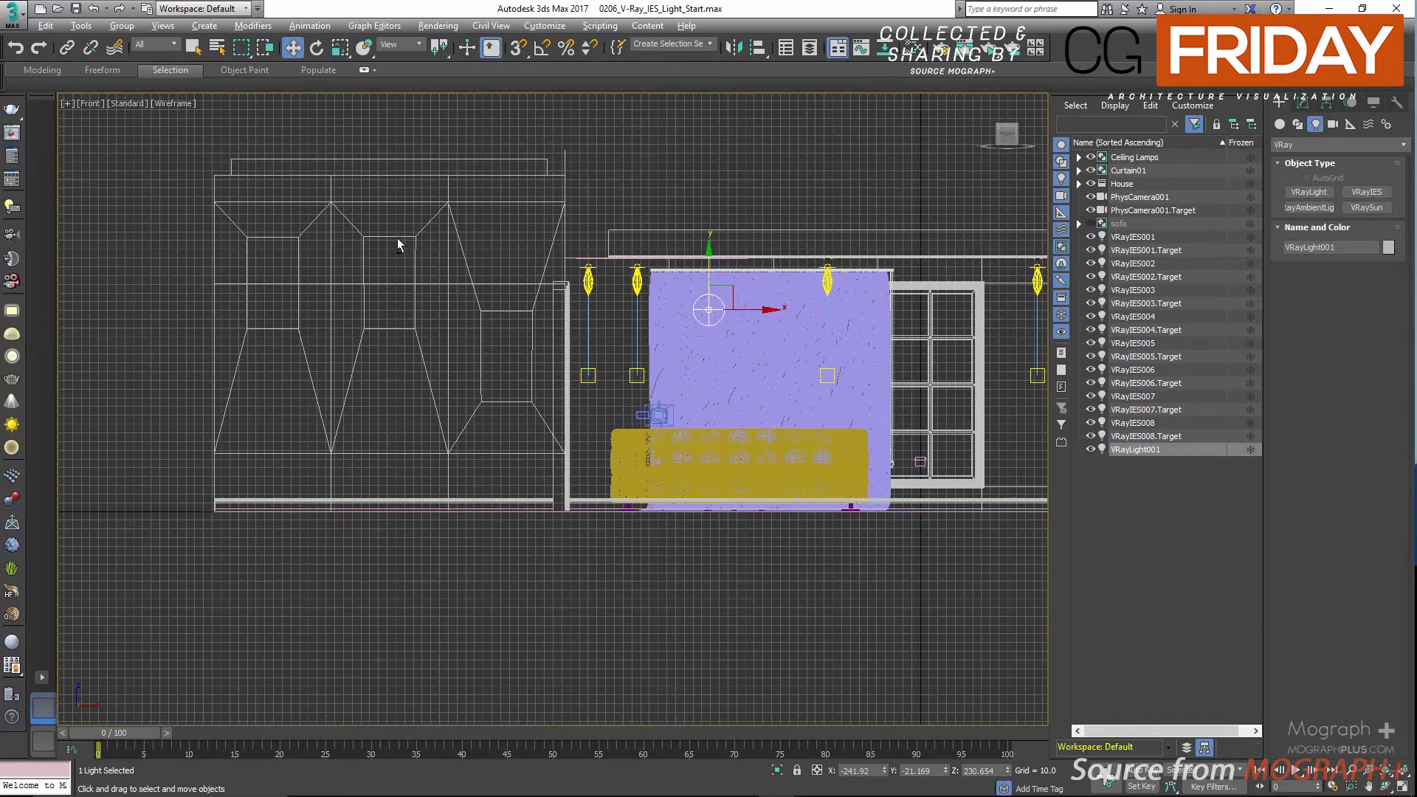
# Step: Clone the sphere light along X as an instance near the middle of the room in the top view
pyautogui.hotkey('alt', 'w')
pyautogui.hotkey('alt', 'w')
pyautogui.scroll(4, 352, 444)
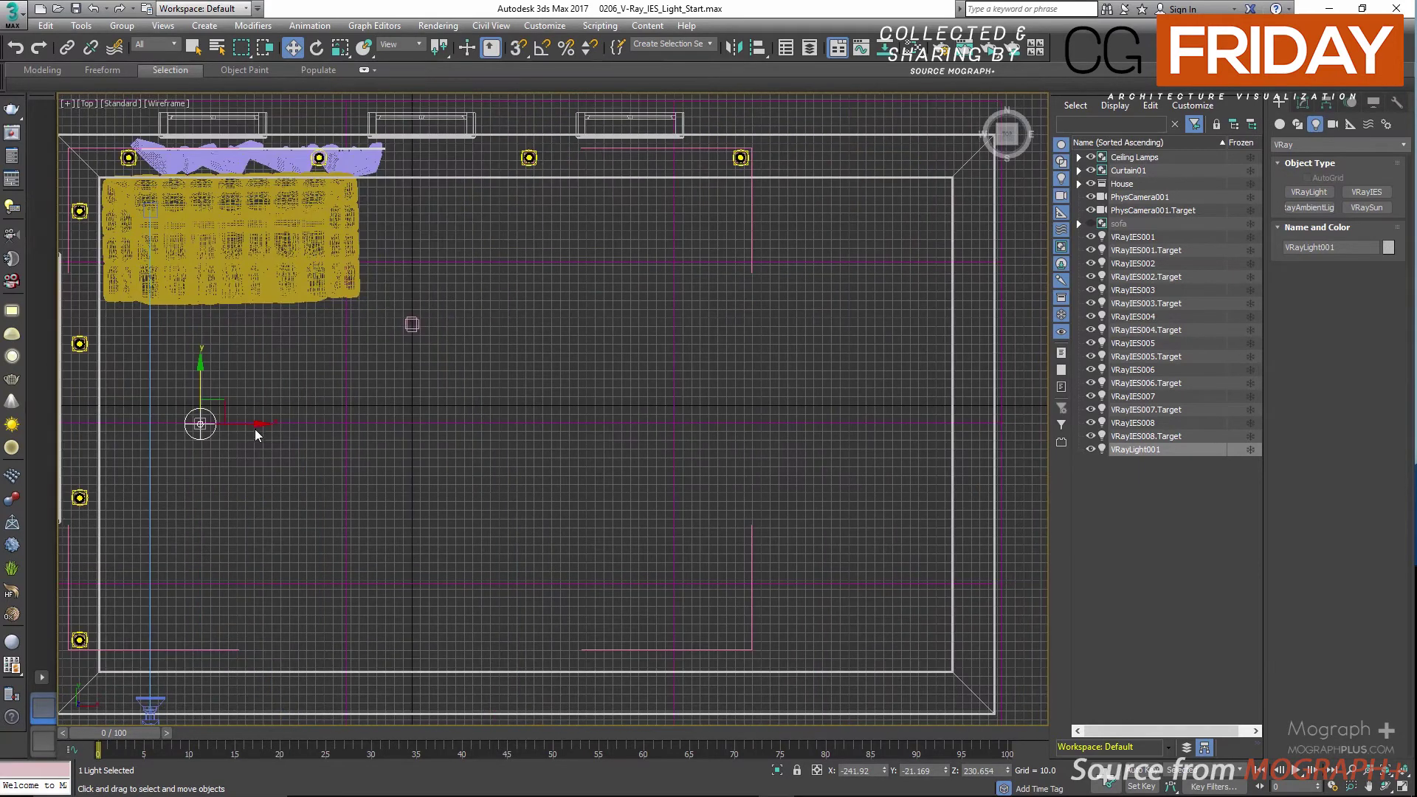
pyautogui.scroll(-2, 294, 437)
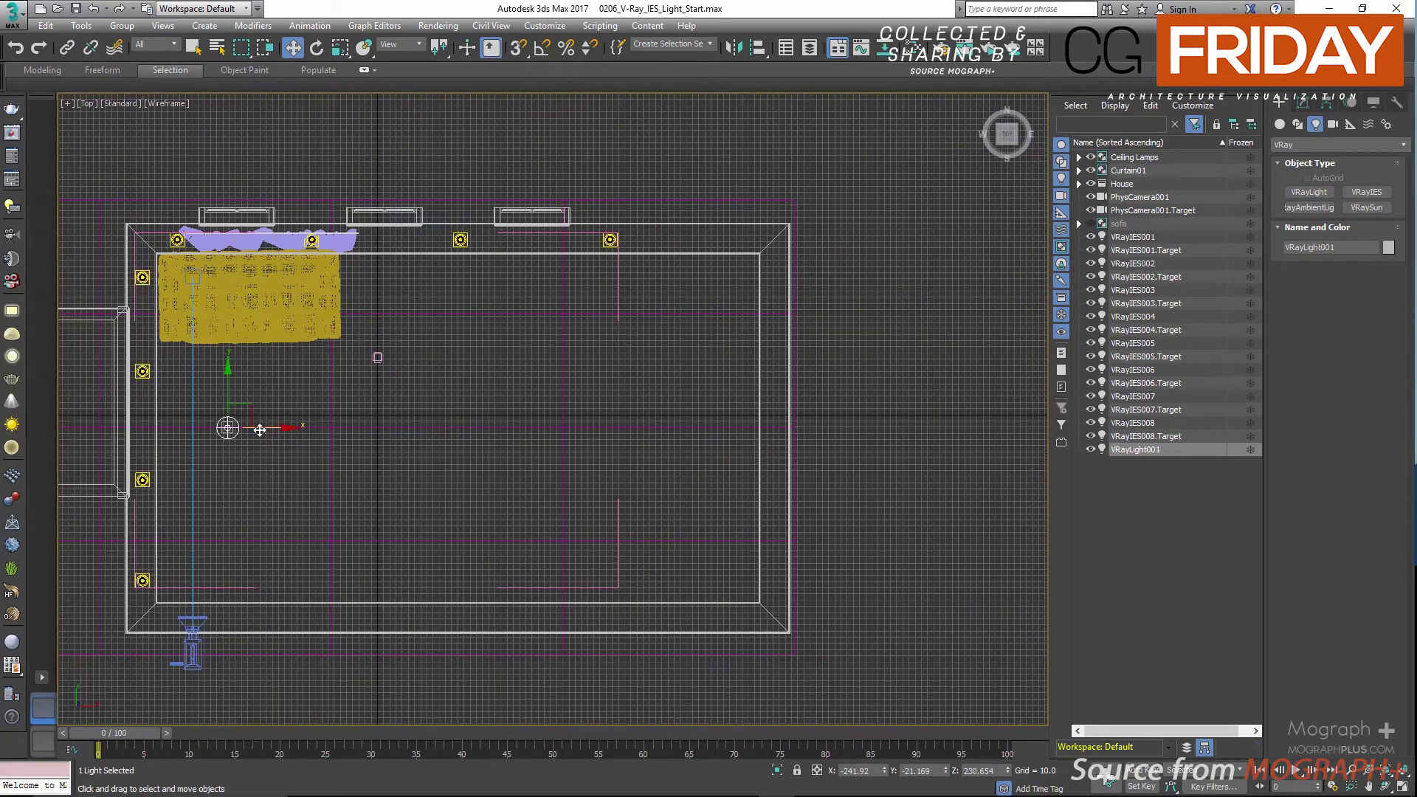
pyautogui.keyDown('shift'); pyautogui.moveTo(260, 430); pyautogui.dragTo(532, 428); pyautogui.keyUp('shift')
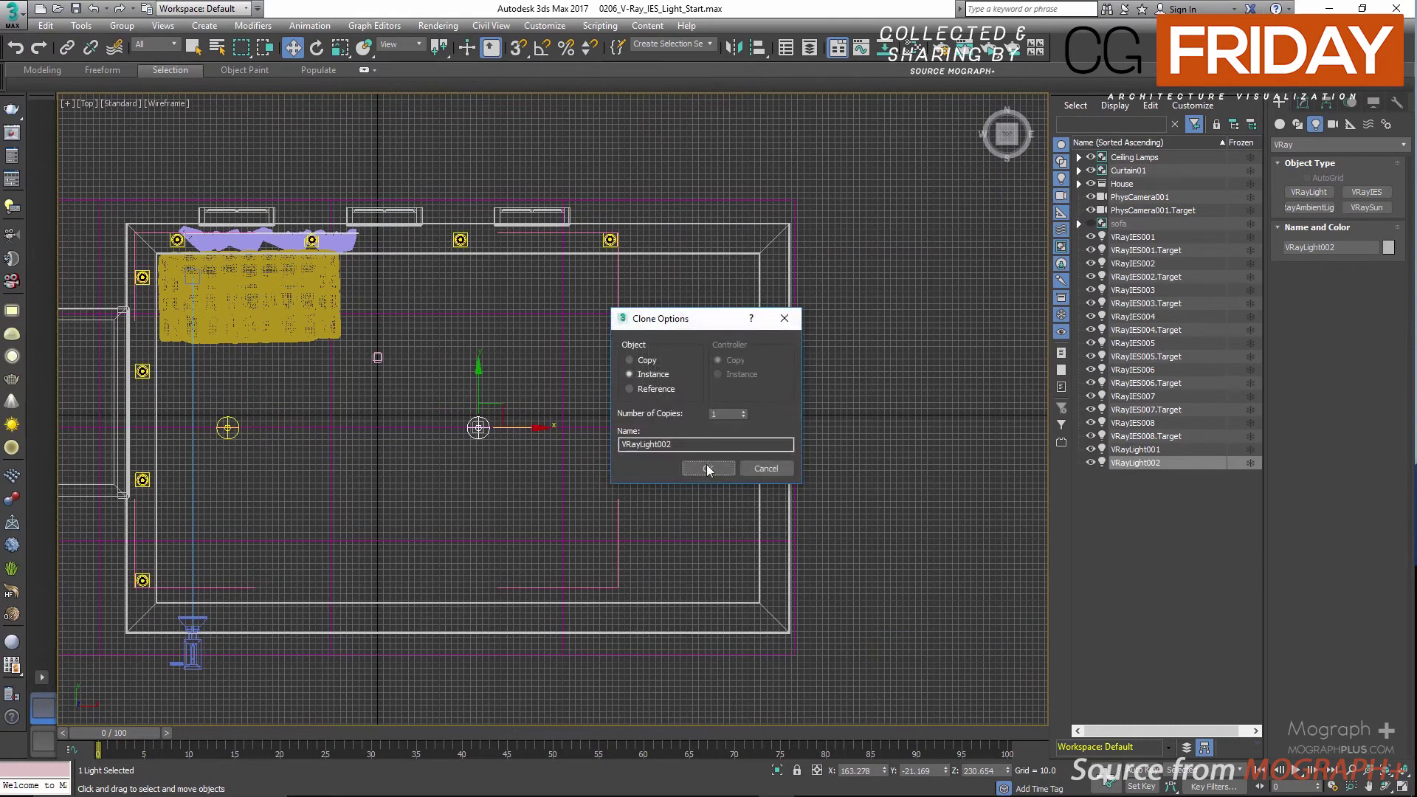
pyautogui.click(703, 467)
# Step: Clone another sphere light instance along X toward the room's far end, and shift the middle light slightly back along X
pyautogui.keyDown('shift'); pyautogui.moveTo(521, 432); pyautogui.dragTo(711, 431); pyautogui.keyUp('shift')
pyautogui.click(708, 468)
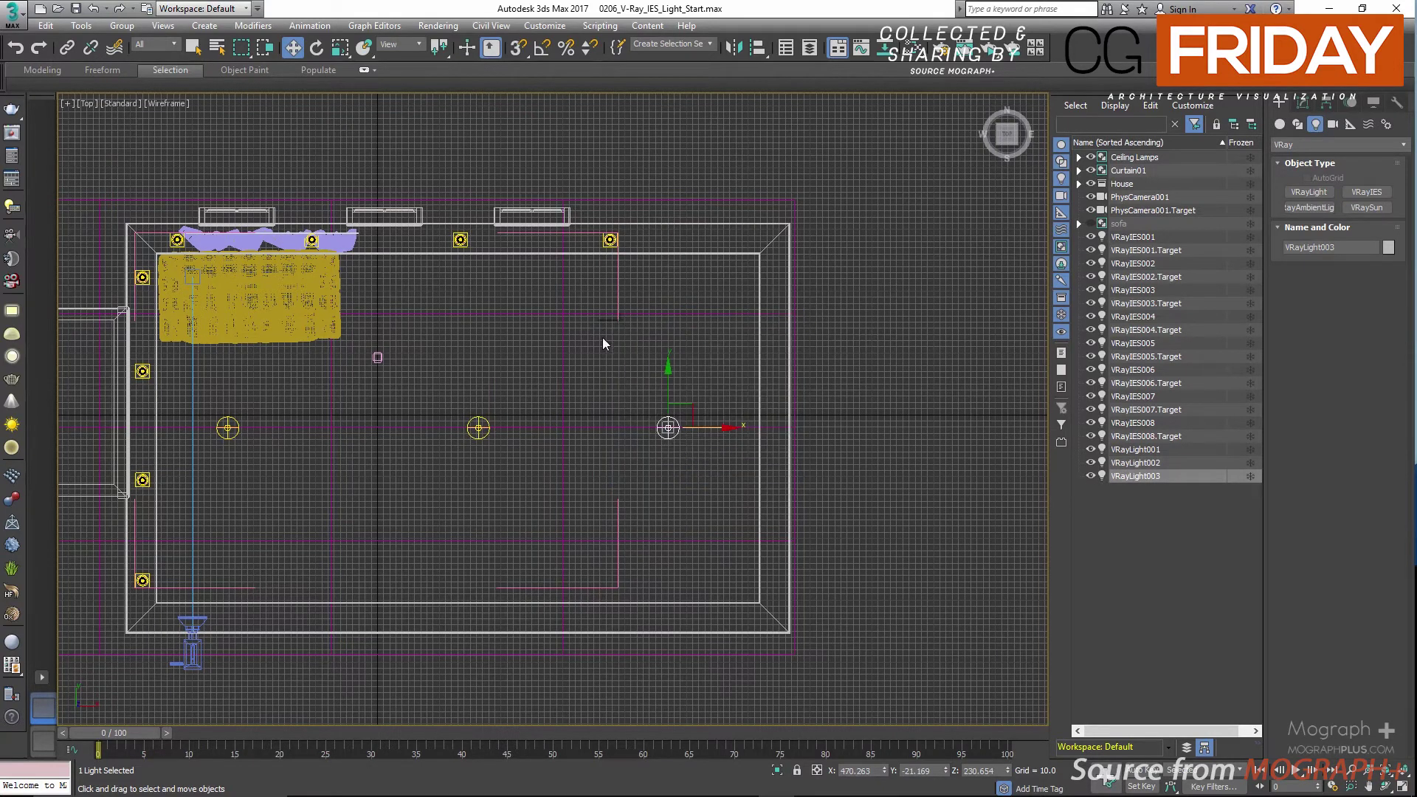
pyautogui.click(480, 432)
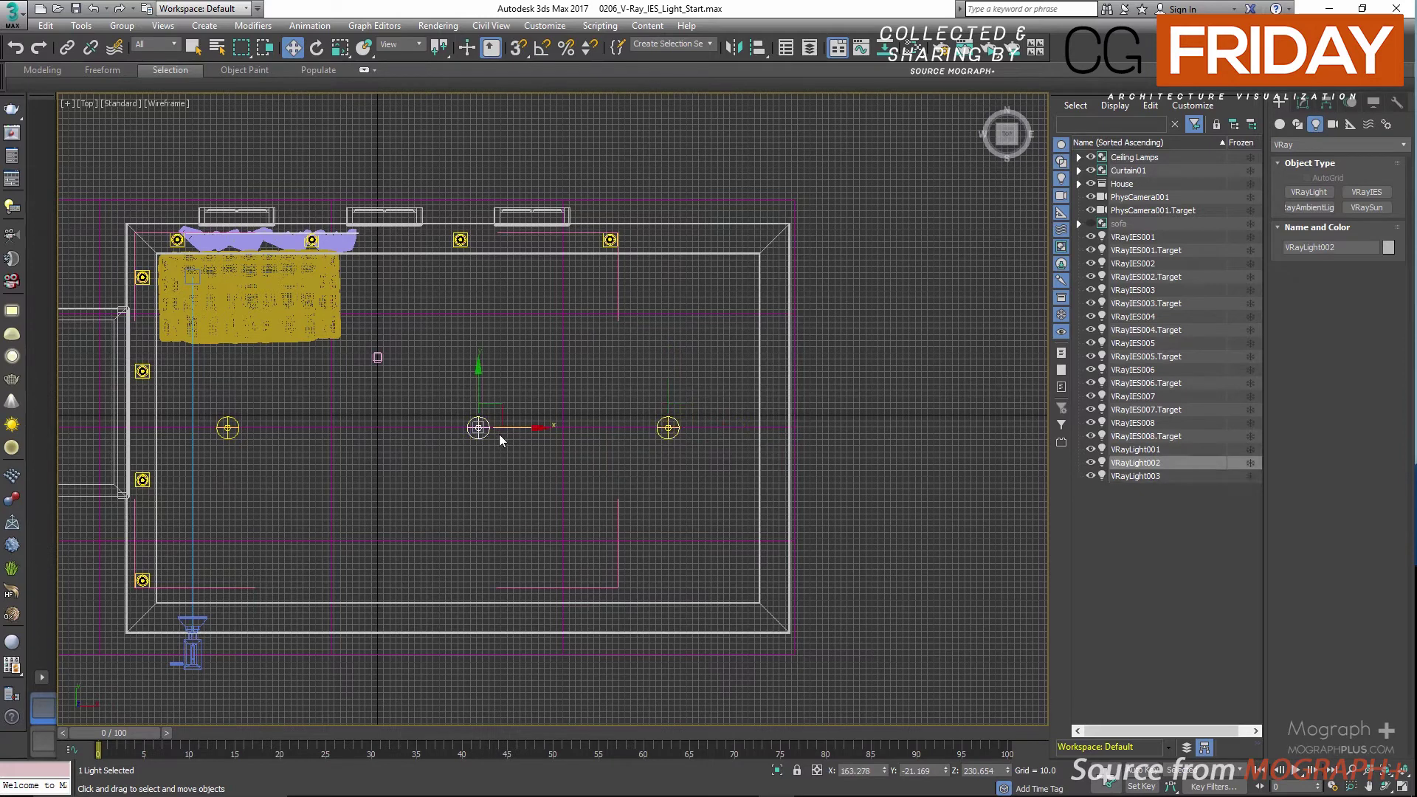
pyautogui.moveTo(509, 430); pyautogui.dragTo(501, 429)
# Step: Set the middle sphere light's radius to 15, its units to Radiant power (W) and its multiplier to 25
pyautogui.click(1302, 102)
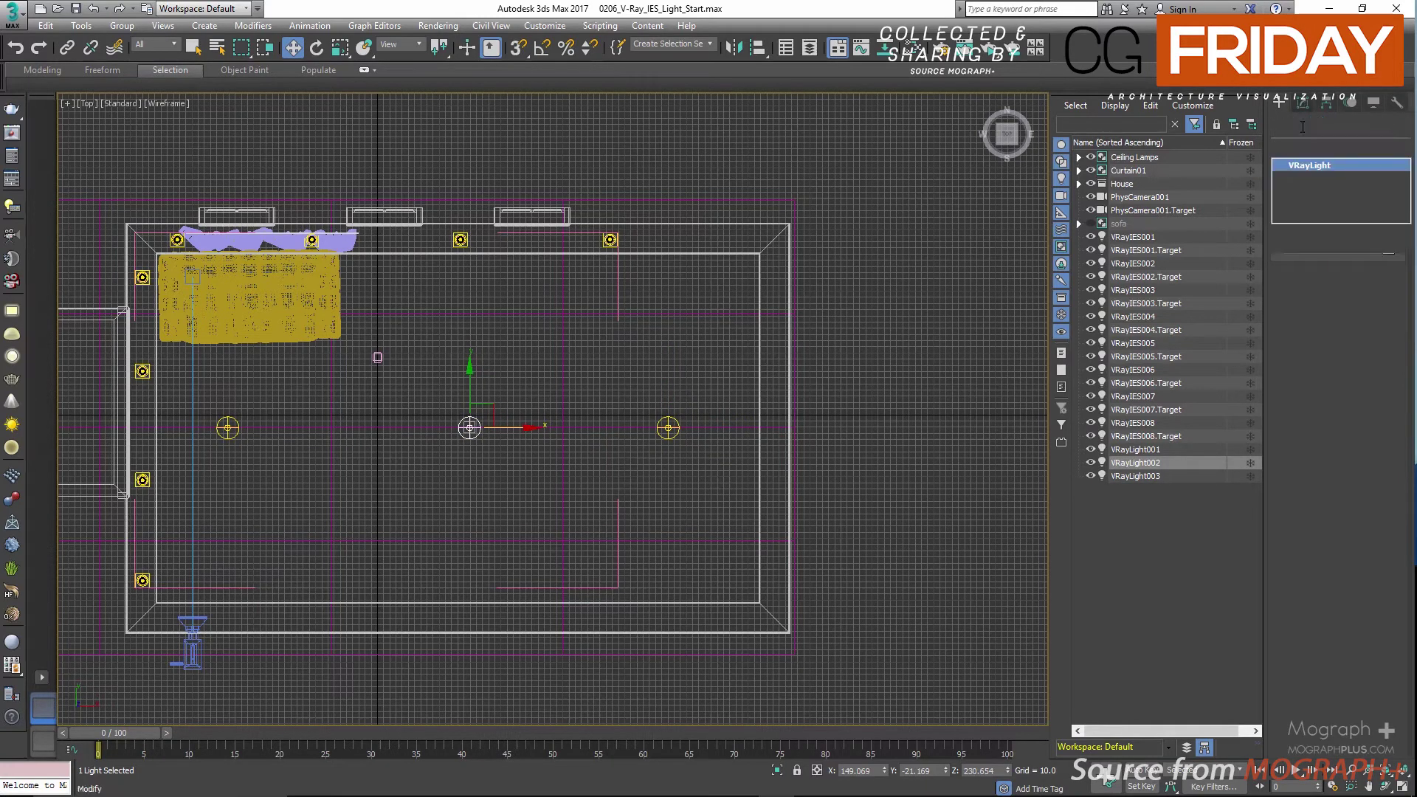
pyautogui.doubleClick(1358, 320)
pyautogui.write('15')
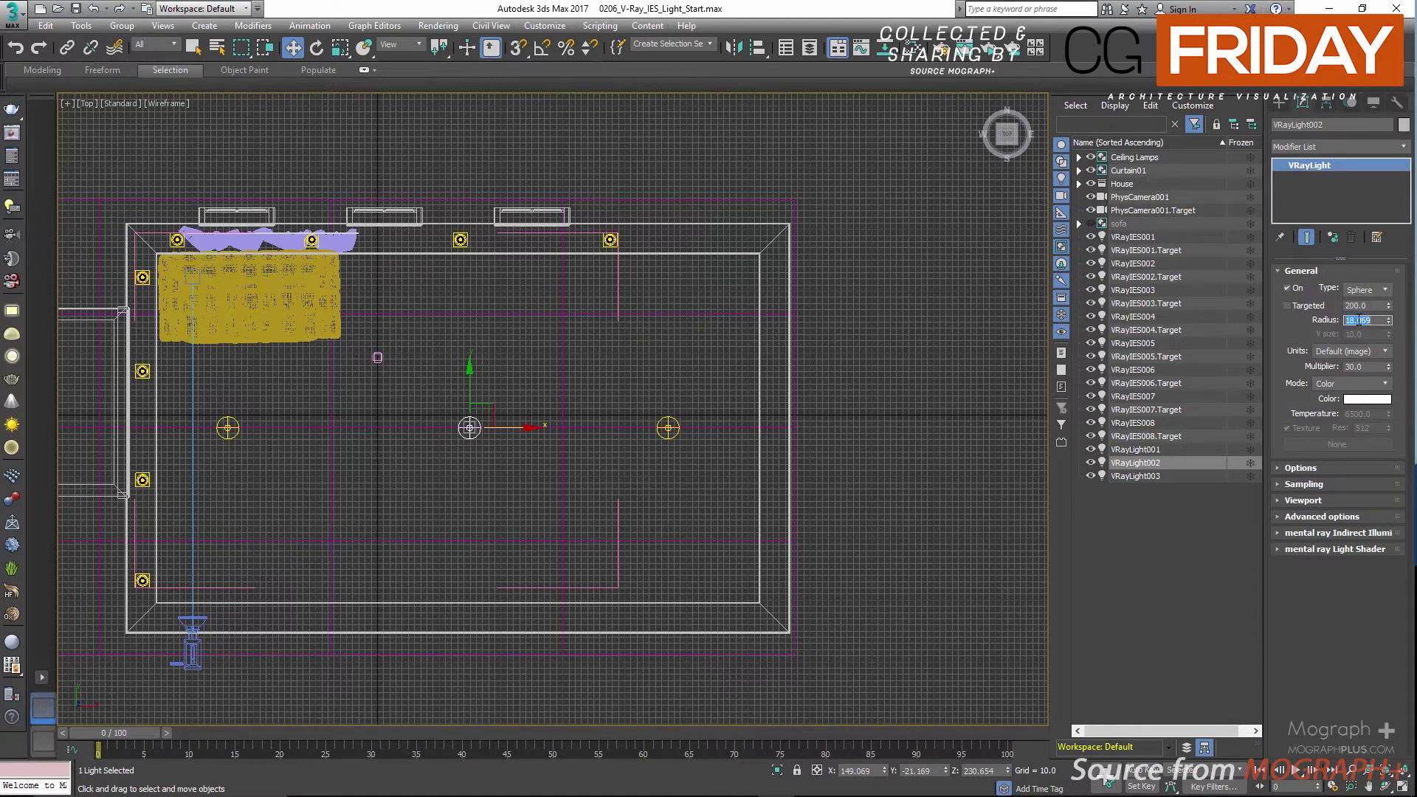
pyautogui.press('Return')
pyautogui.click(1350, 352)
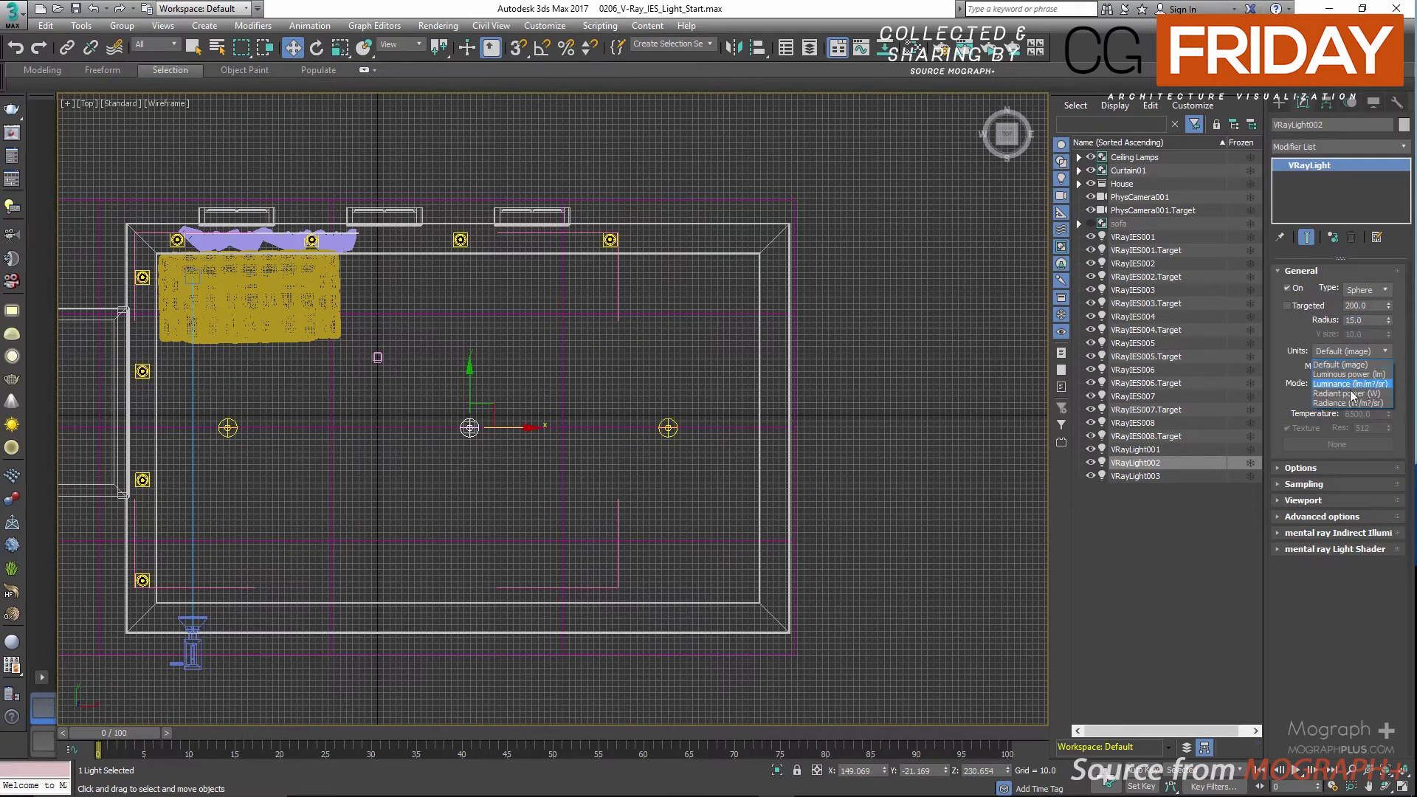
pyautogui.click(1342, 393)
pyautogui.doubleClick(1369, 366)
pyautogui.write('25')
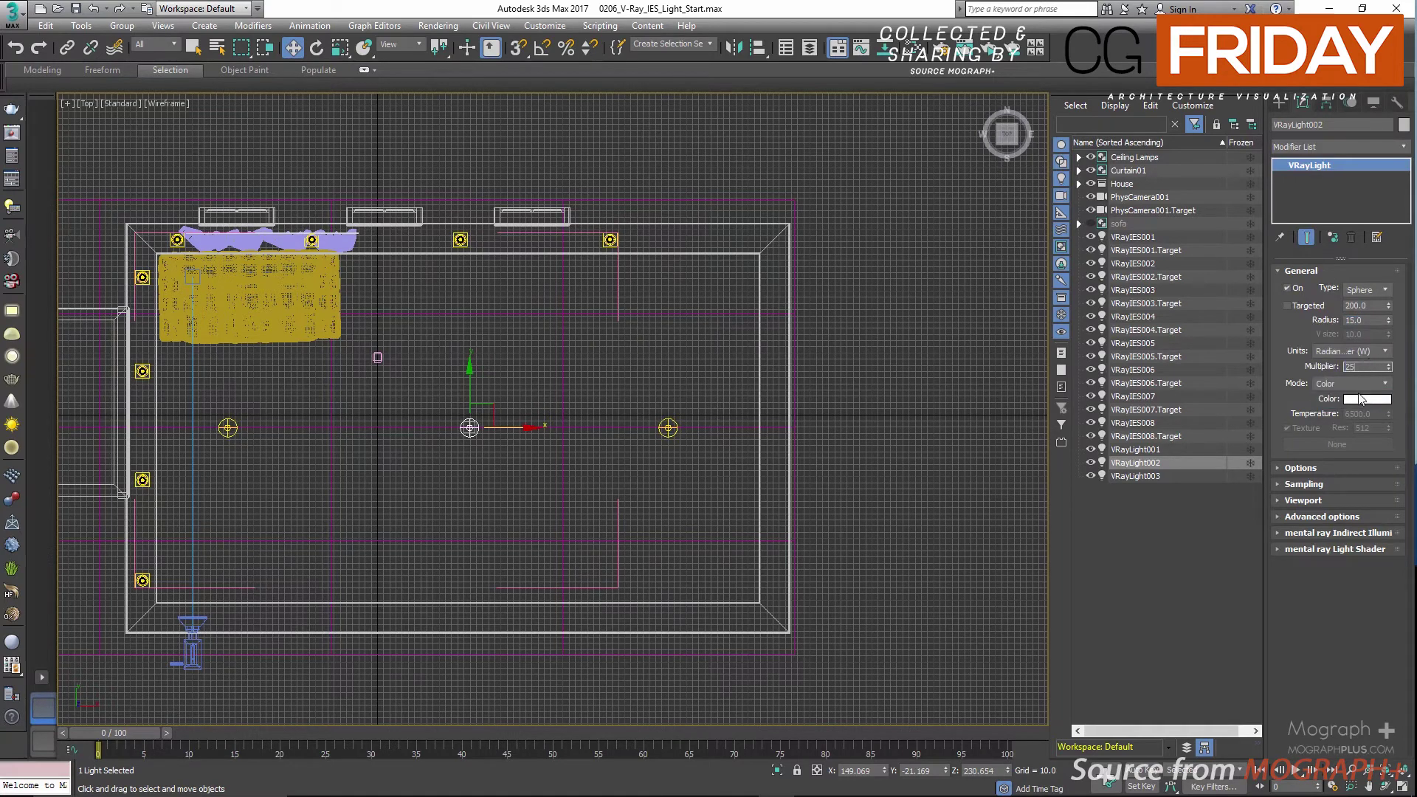
# Step: Switch the sphere light's mode to Temperature and set the temperature to 5000
pyautogui.click(1355, 384)
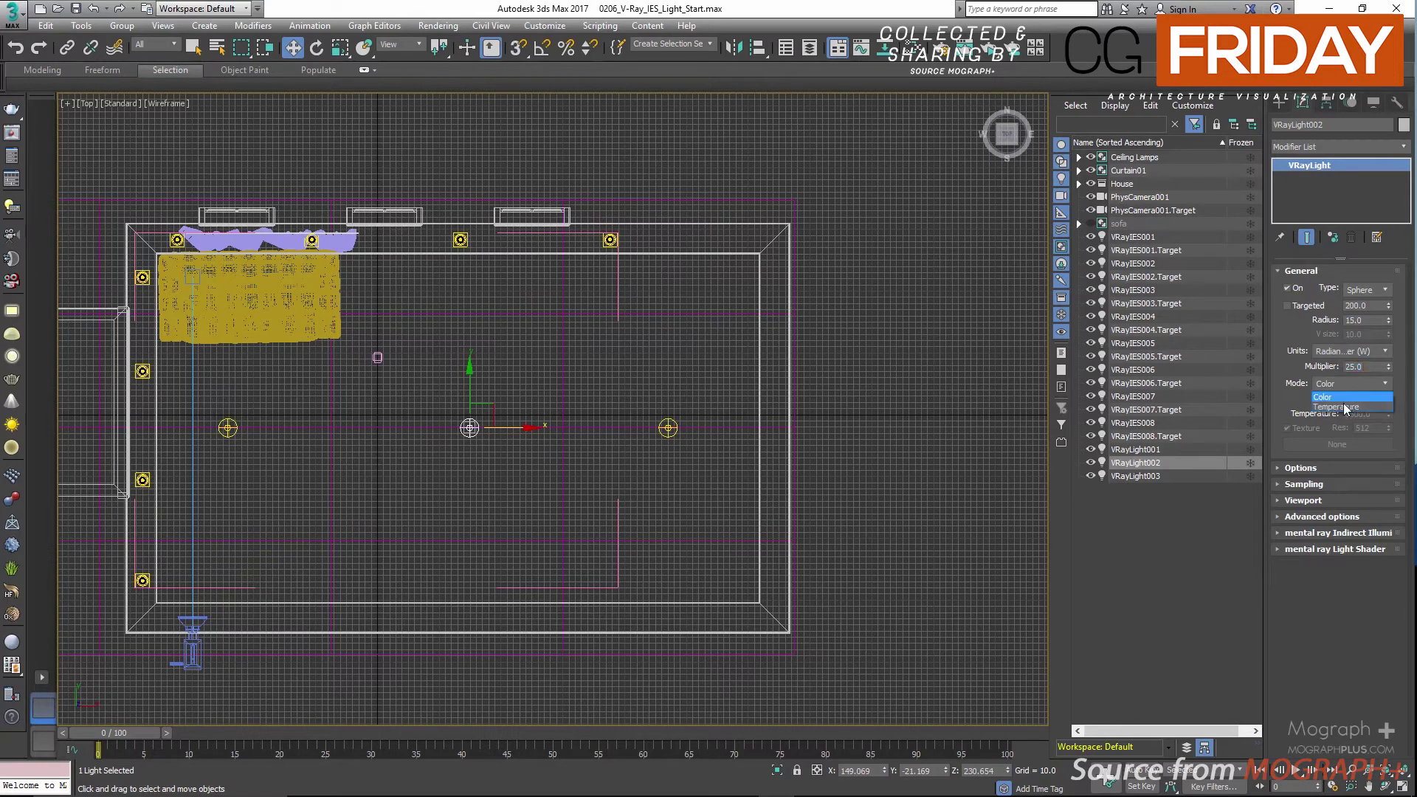
pyautogui.click(1347, 408)
pyautogui.doubleClick(1362, 414)
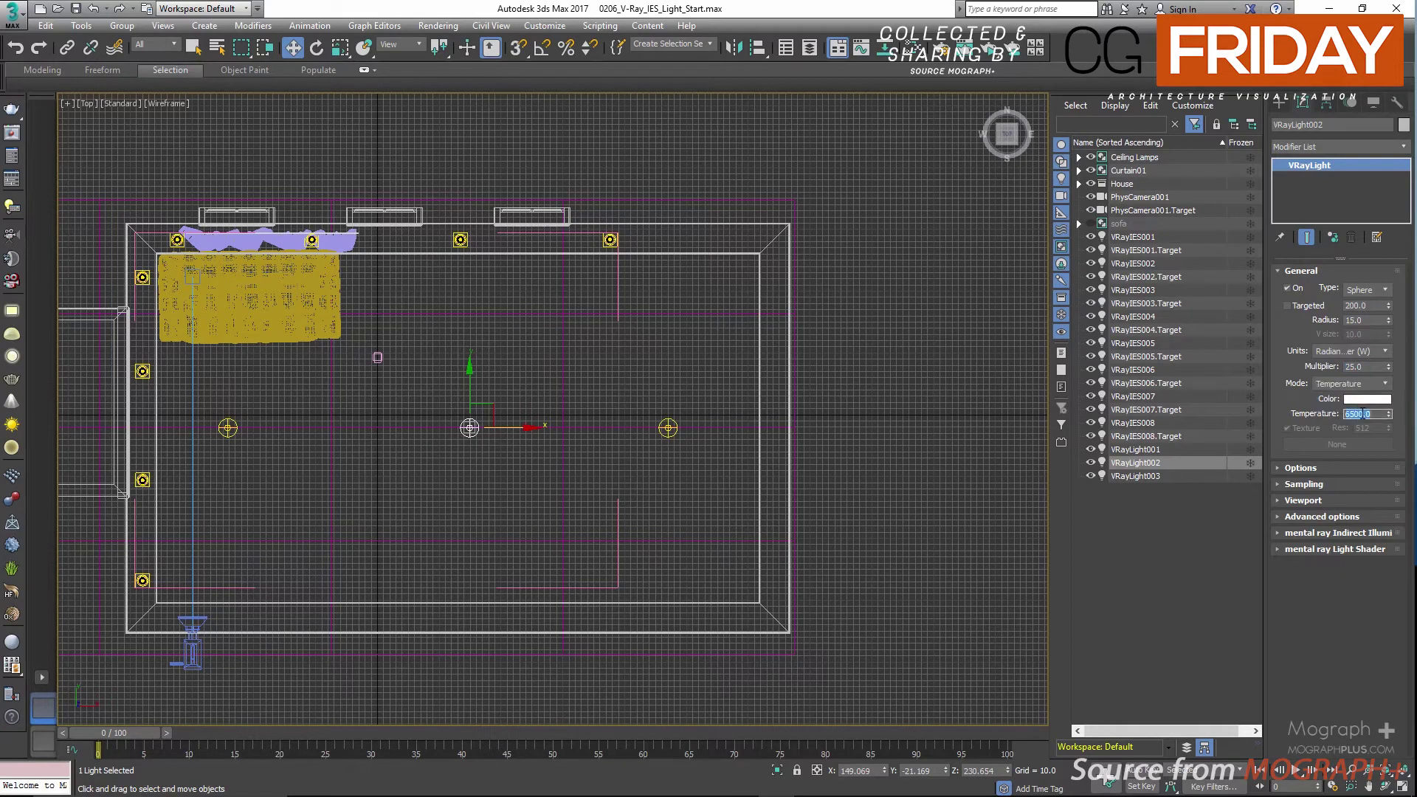
pyautogui.write('5000')
pyautogui.press('Return')
# Step: Test-render the maximized PhysCamera001 view, turning the sphere lights off and on again to compare their effect
pyautogui.hotkey('alt', 'w')
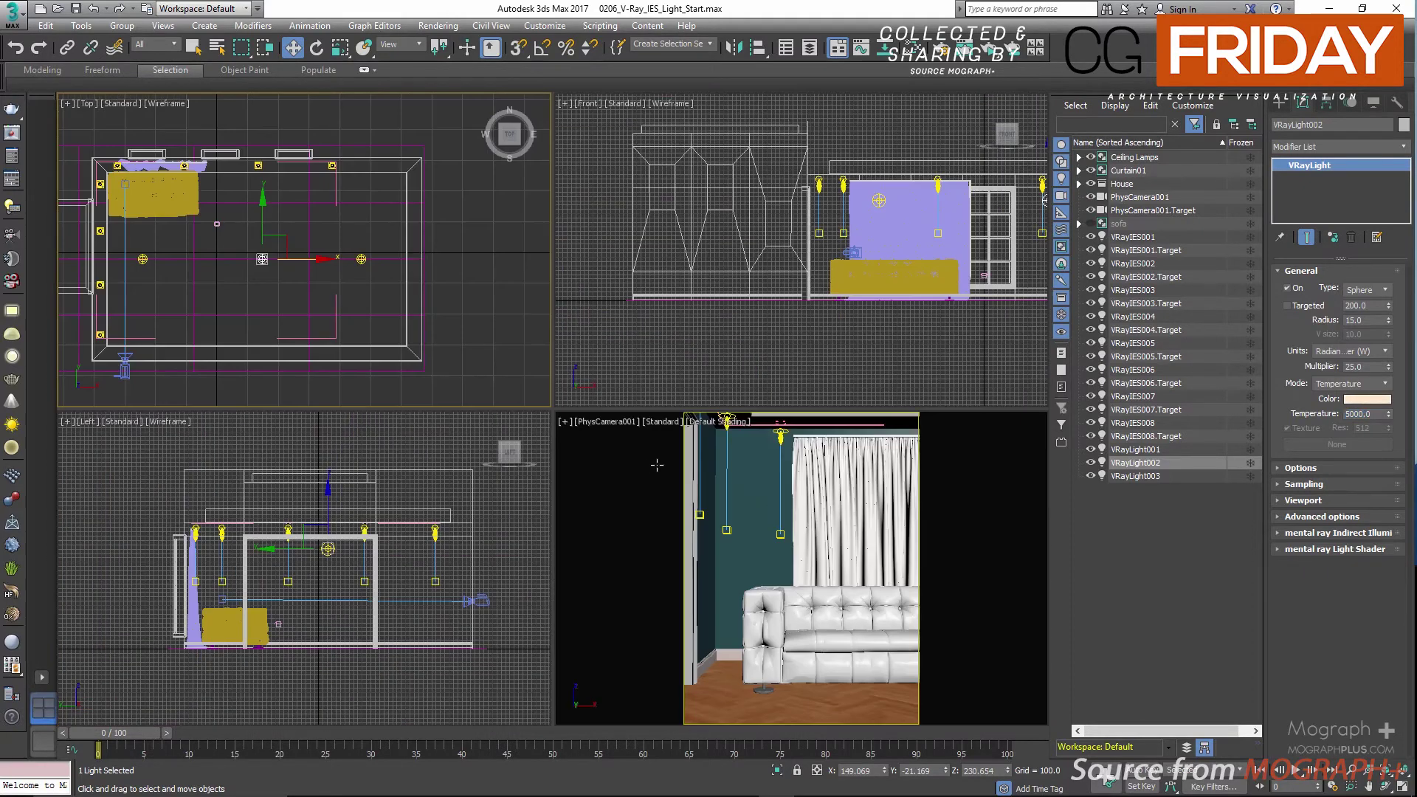
pyautogui.hotkey('alt', 'w')
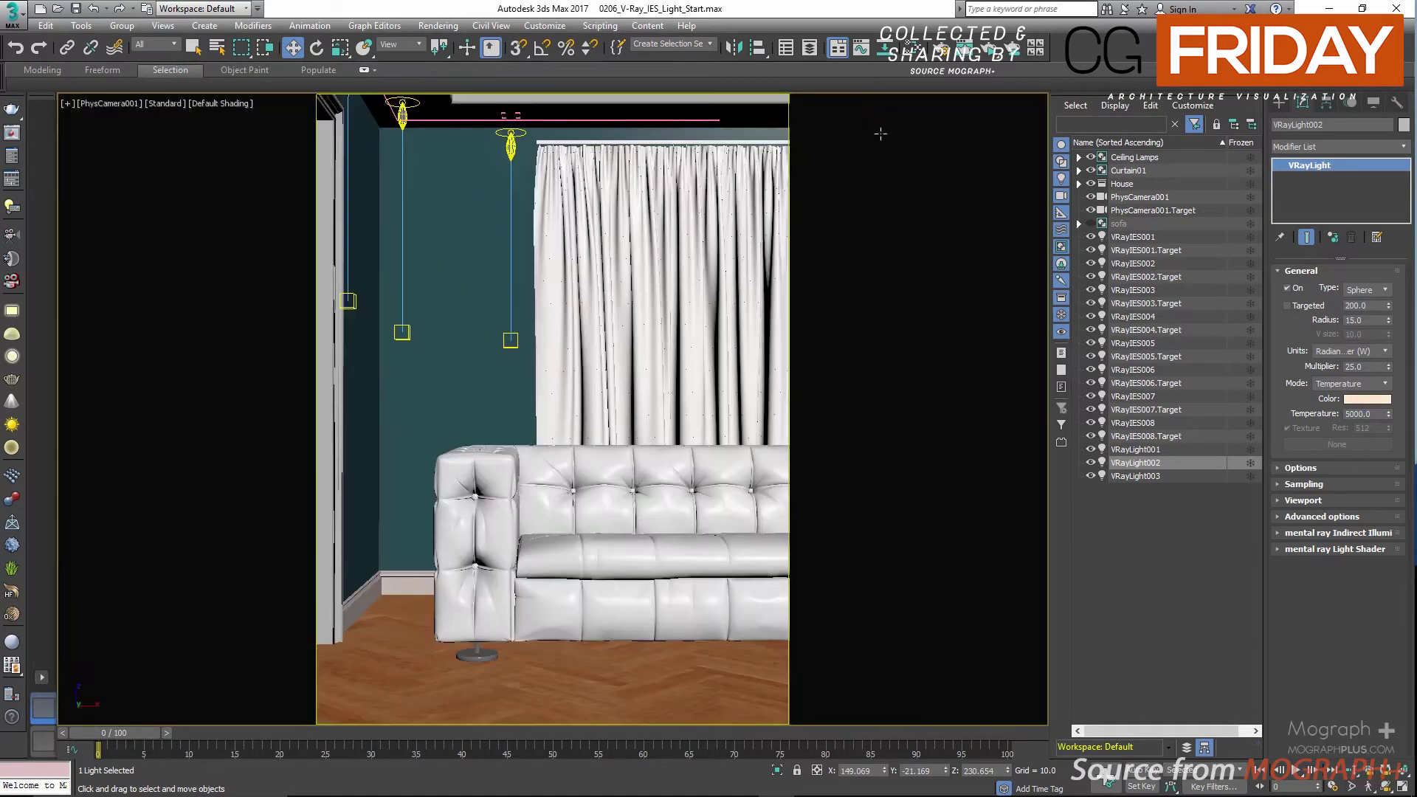
pyautogui.click(991, 57)
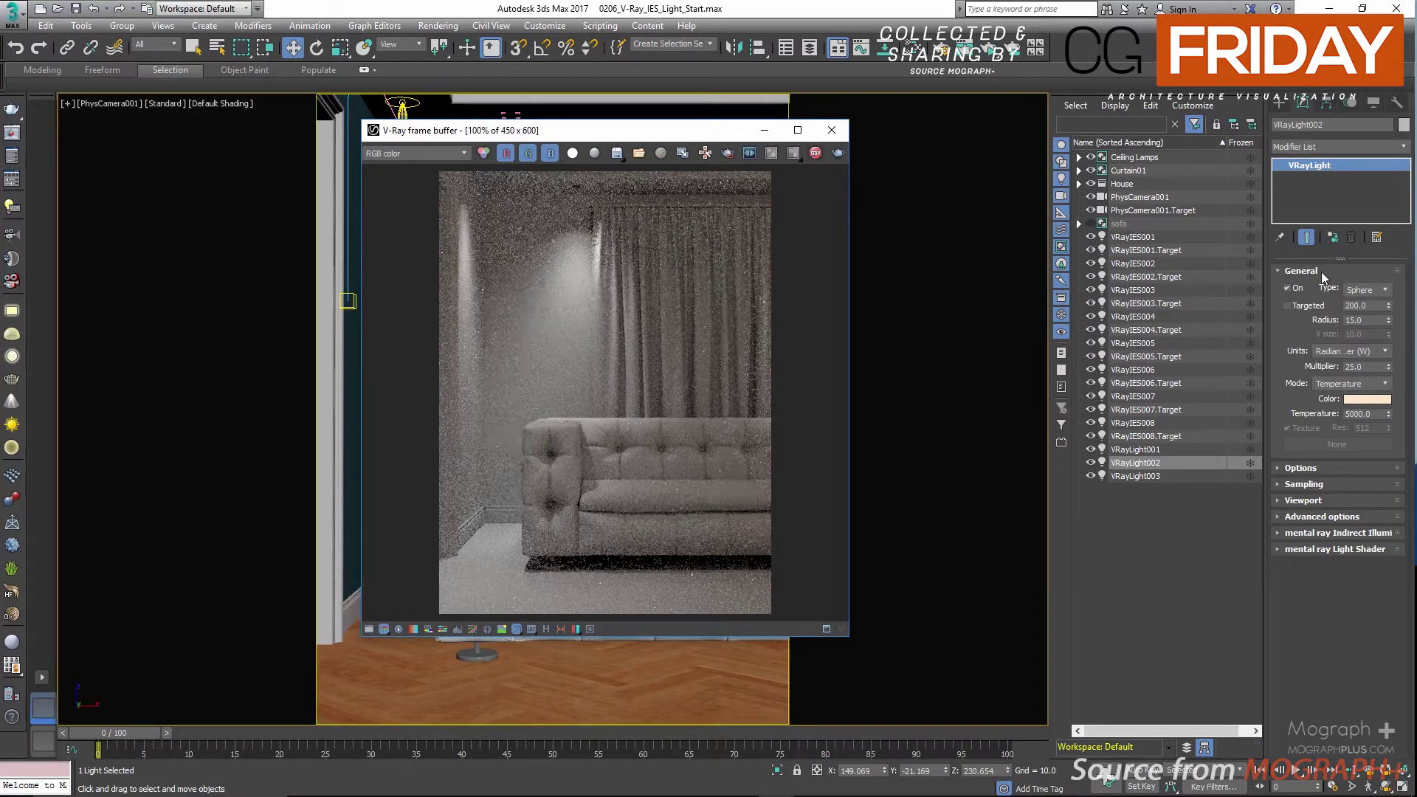
pyautogui.click(1287, 288)
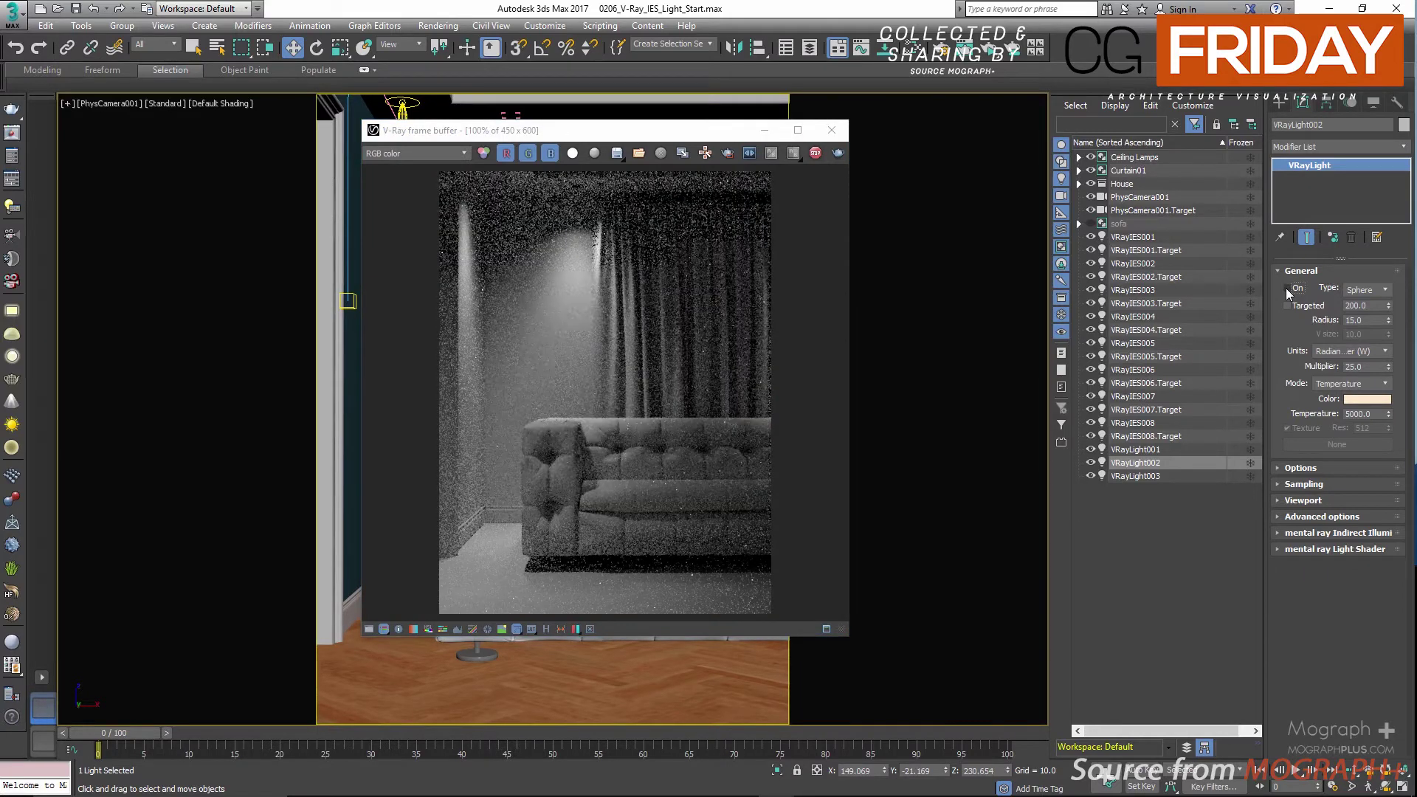
pyautogui.click(1286, 288)
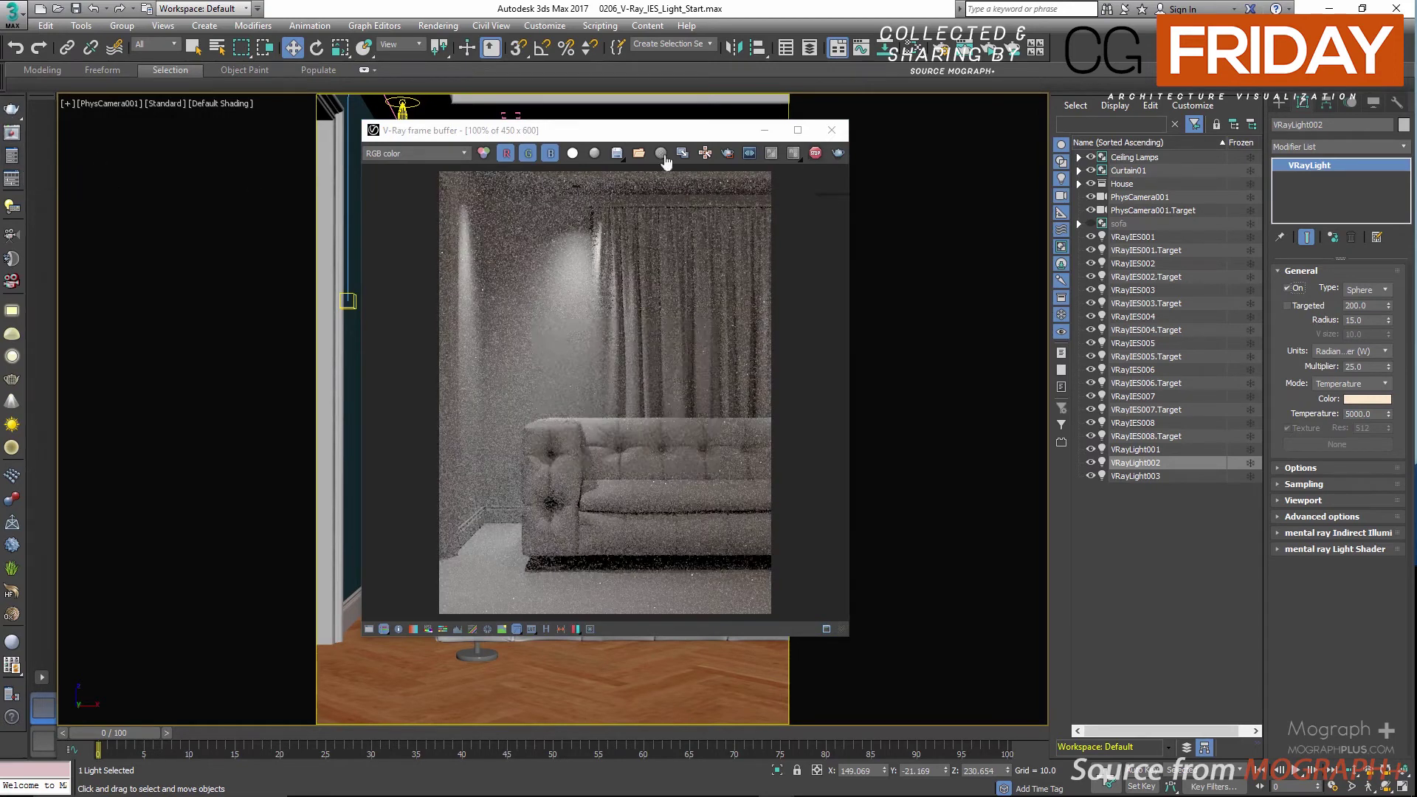
# Step: Disable the material override in the V-Ray RT render settings, check the render with the real materials, and close the frame buffer
pyautogui.click(11, 155)
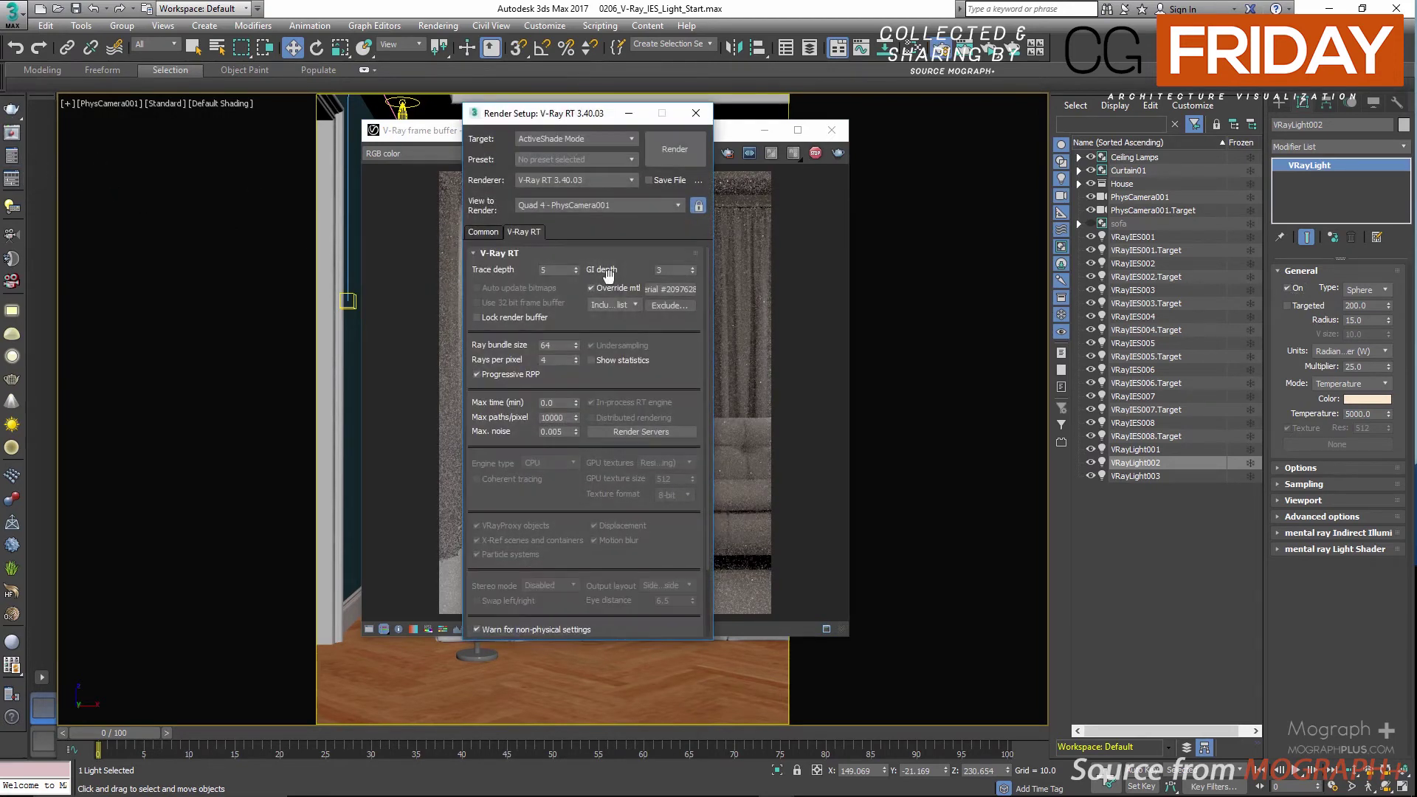
pyautogui.click(607, 291)
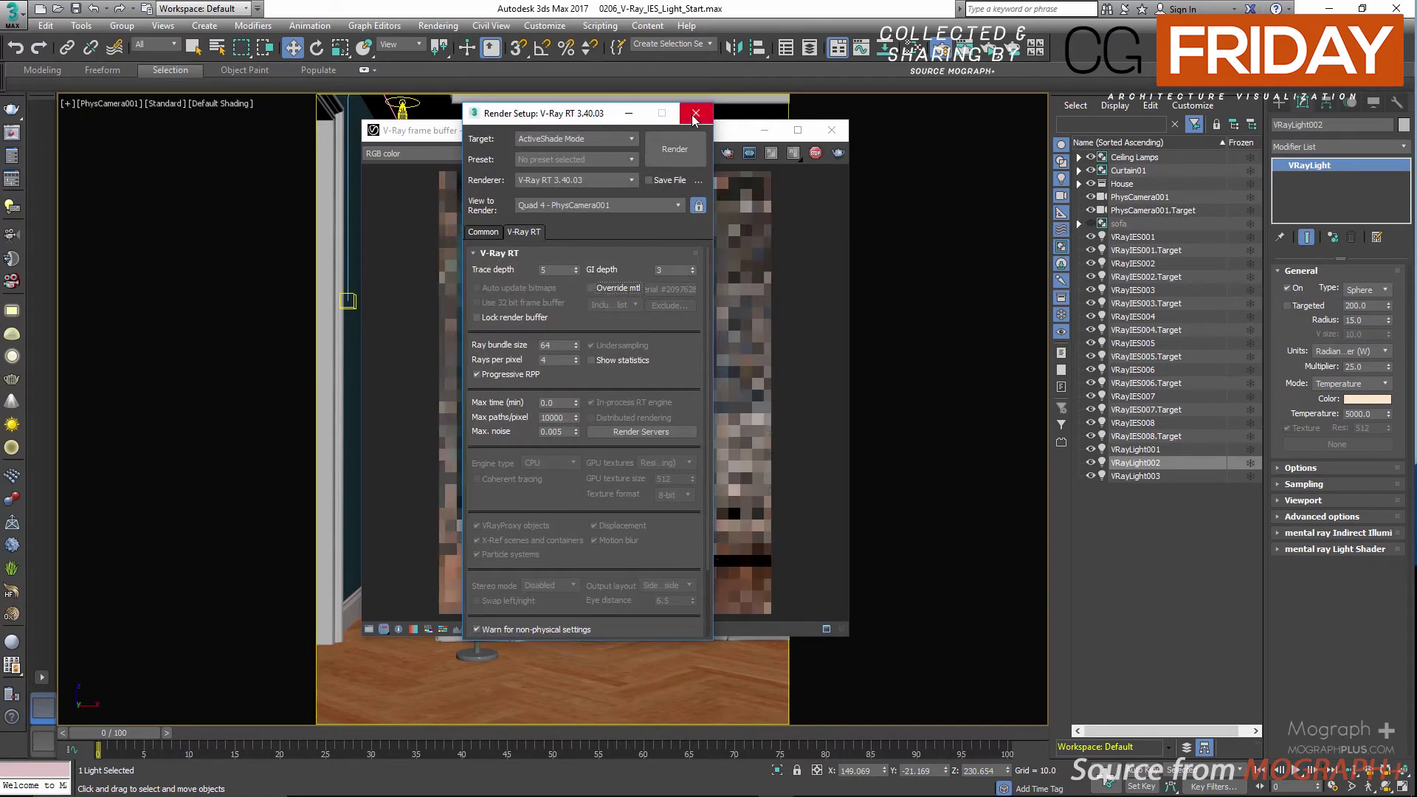
pyautogui.press('F10')
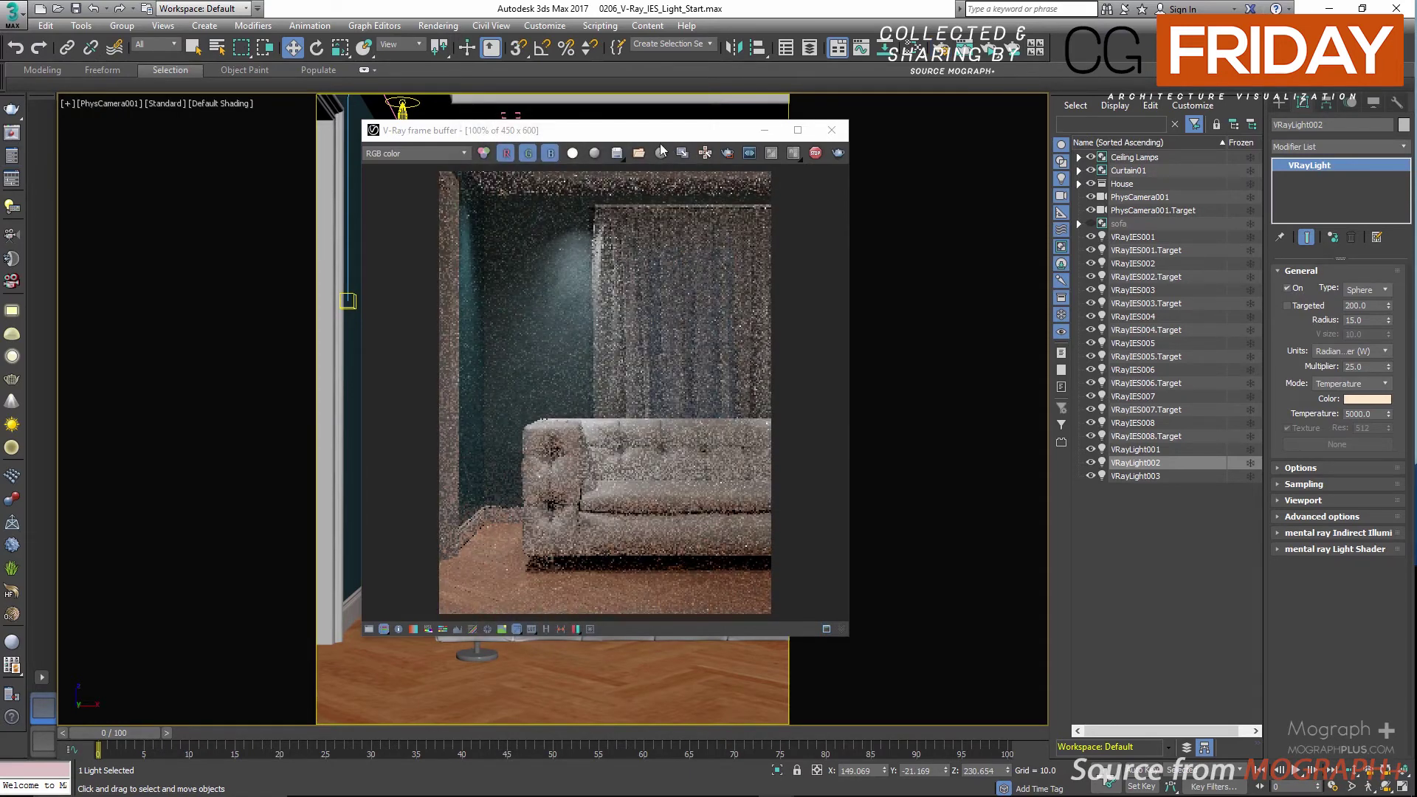
pyautogui.moveTo(665, 139); pyautogui.dragTo(802, 137)
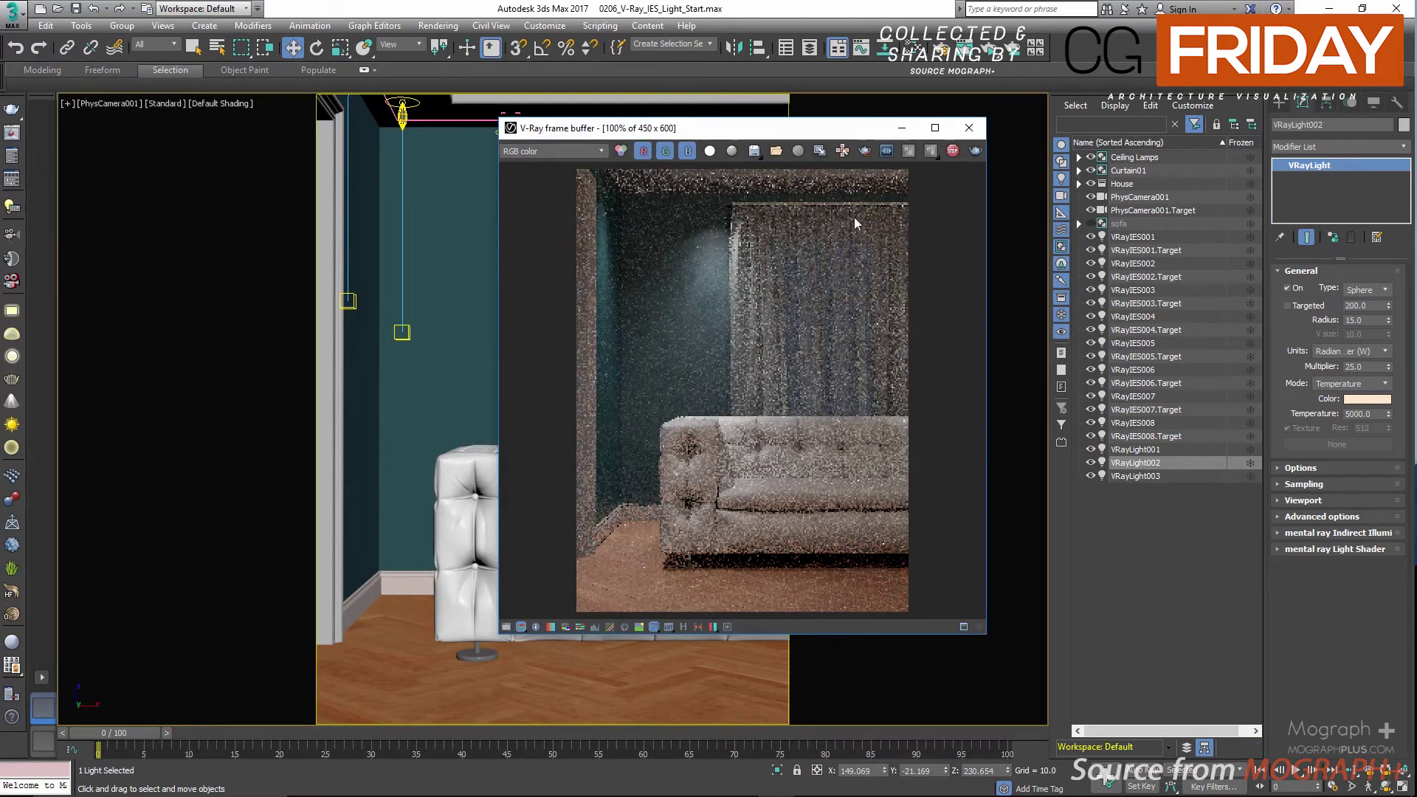
pyautogui.click(969, 127)
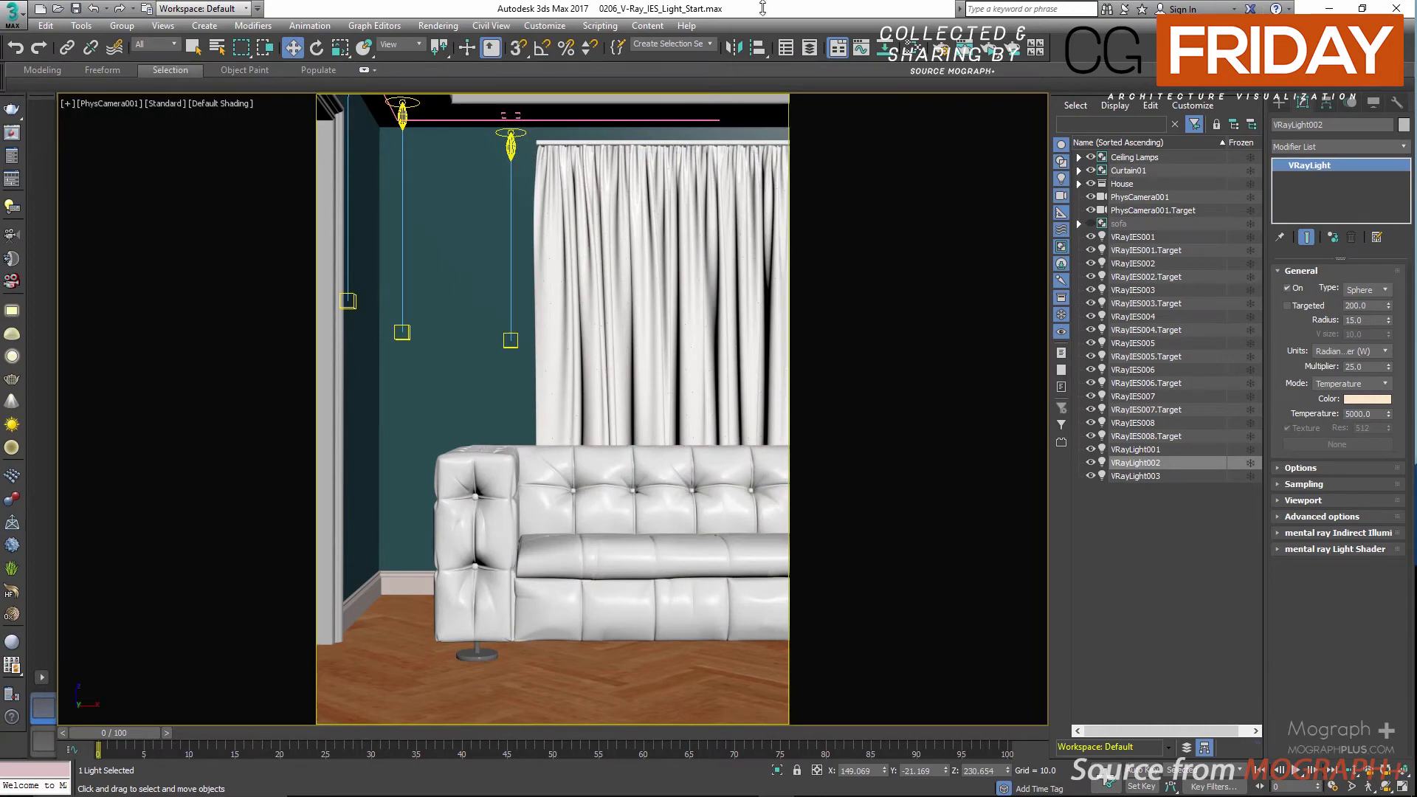
# Step: Create a VRayLightMtl in the Slate Material Editor with a color multiplier of 10 and direct illumination on
pyautogui.press('m')
pyautogui.rightClick(497, 219)
pyautogui.moveTo(539, 242)
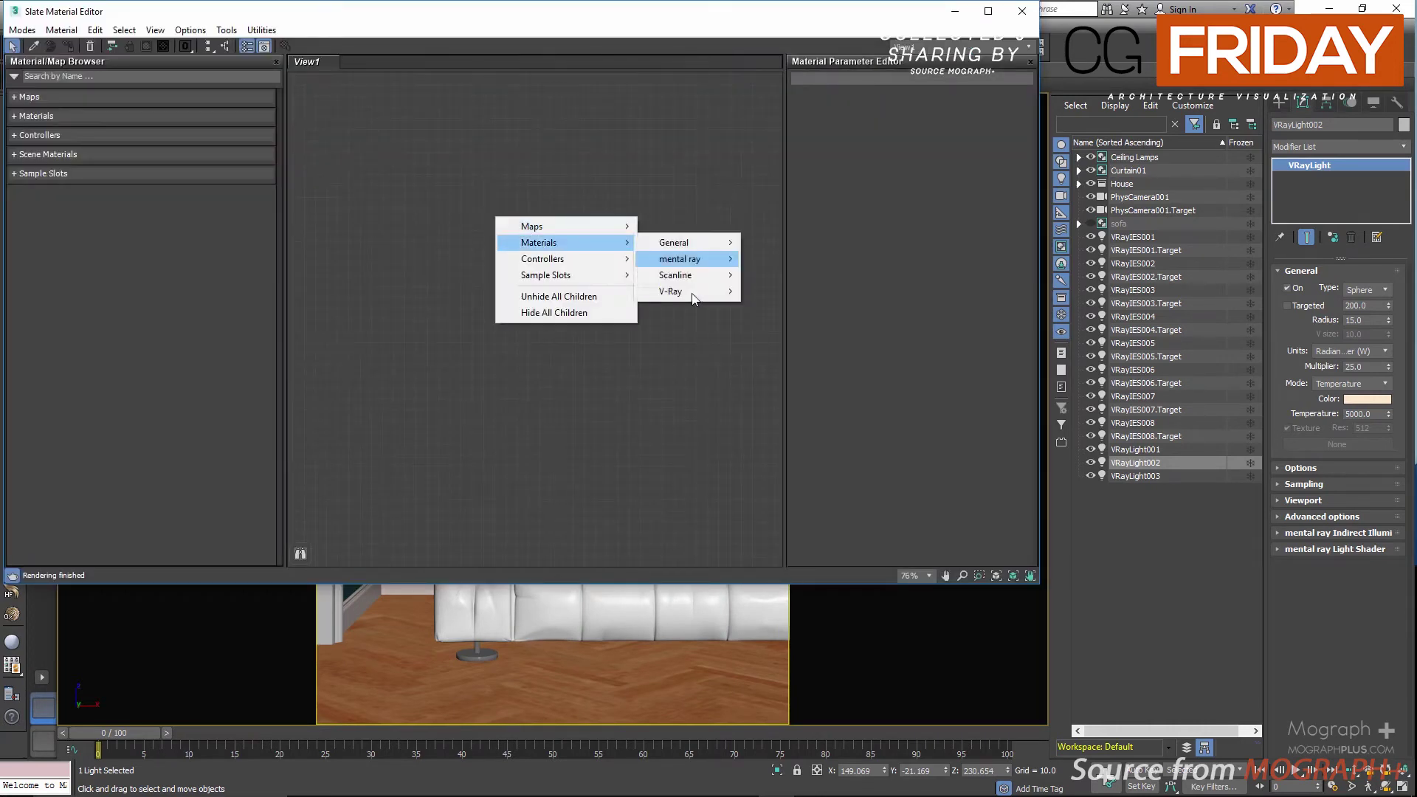
pyautogui.moveTo(694, 297)
pyautogui.click(783, 408)
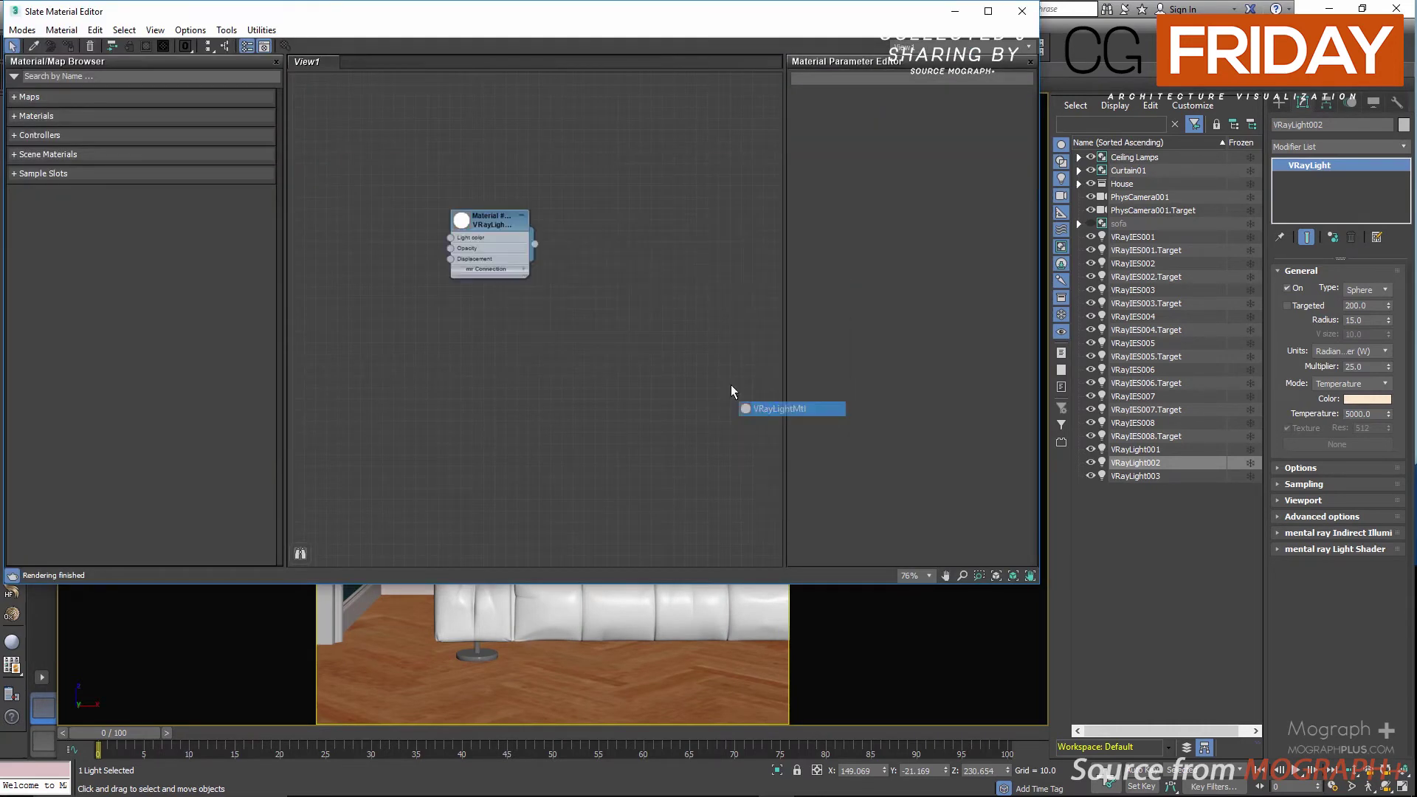
pyautogui.doubleClick(497, 225)
pyautogui.moveTo(762, 30); pyautogui.dragTo(464, 109)
pyautogui.doubleClick(574, 194)
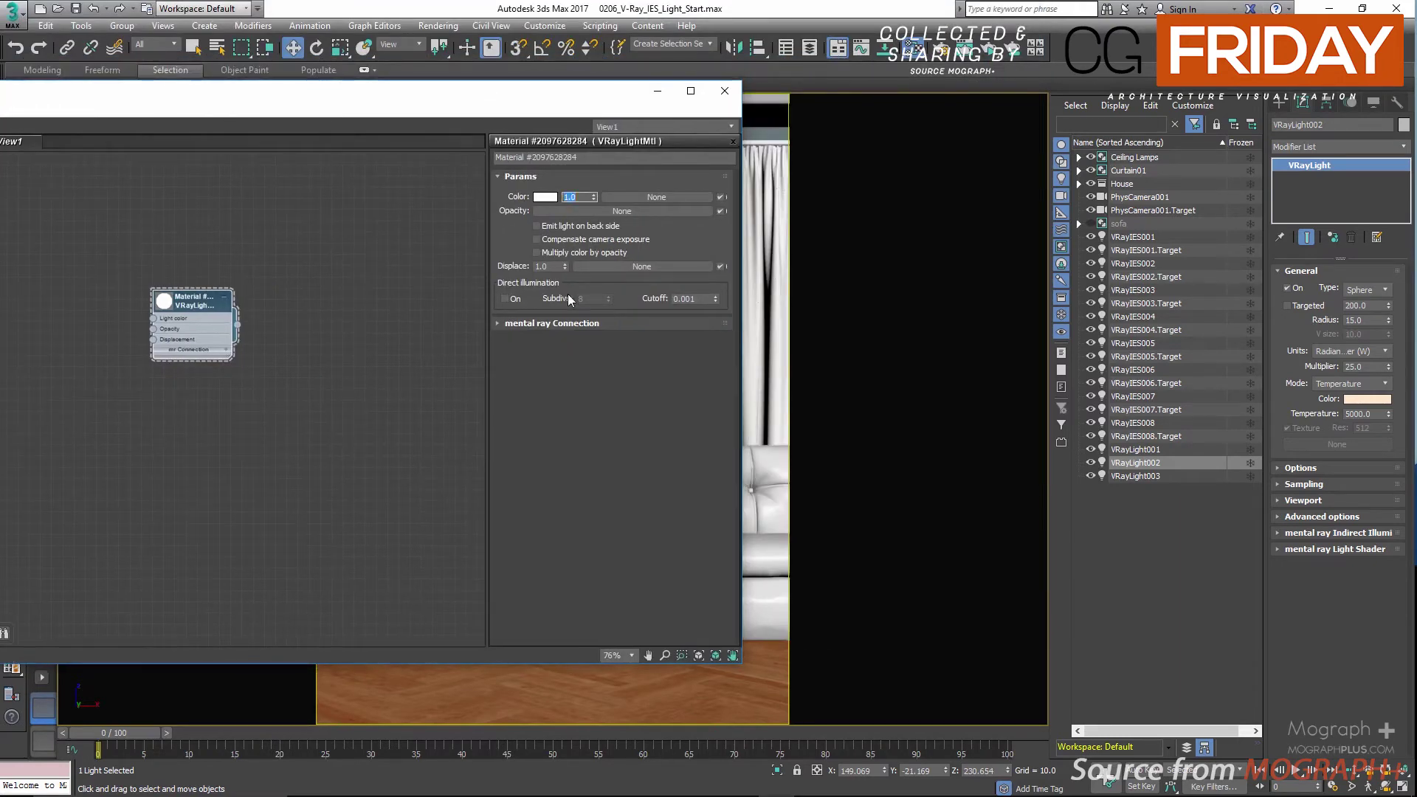
pyautogui.write('10')
pyautogui.press('Return')
pyautogui.click(506, 298)
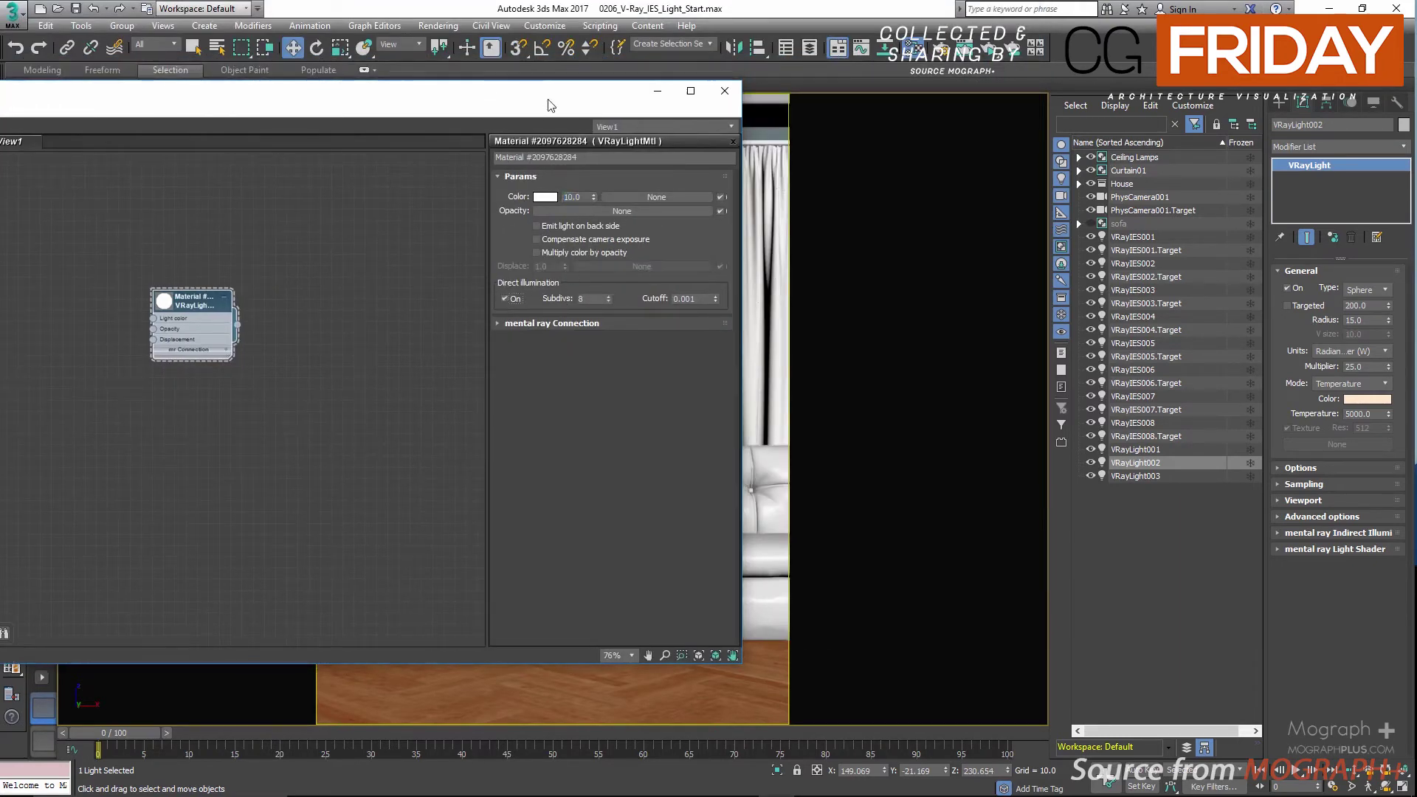
# Step: Arrange the material editor beside the scene object list and enlarge the light material node's preview
pyautogui.moveTo(574, 100); pyautogui.dragTo(429, 157)
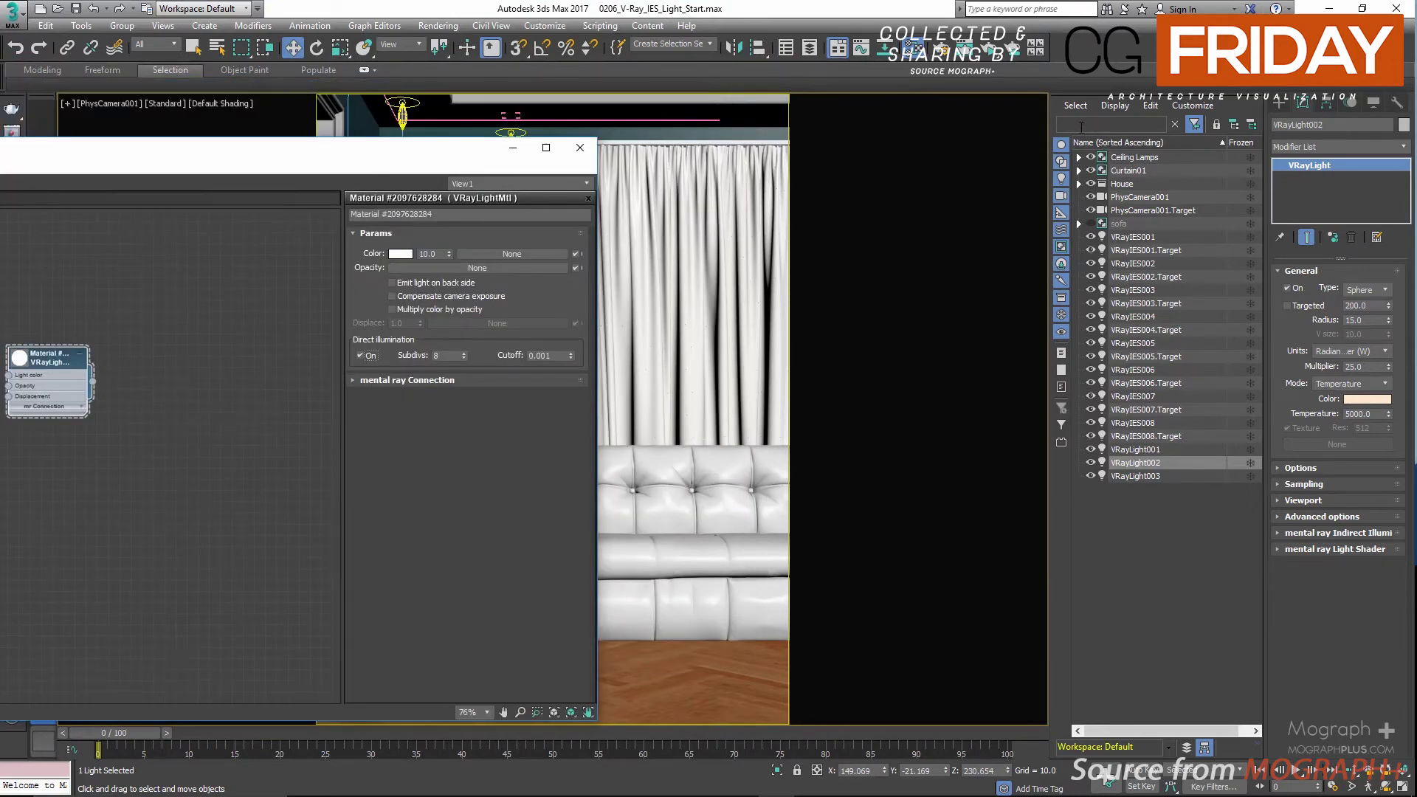
pyautogui.moveTo(546, 158); pyautogui.dragTo(674, 156)
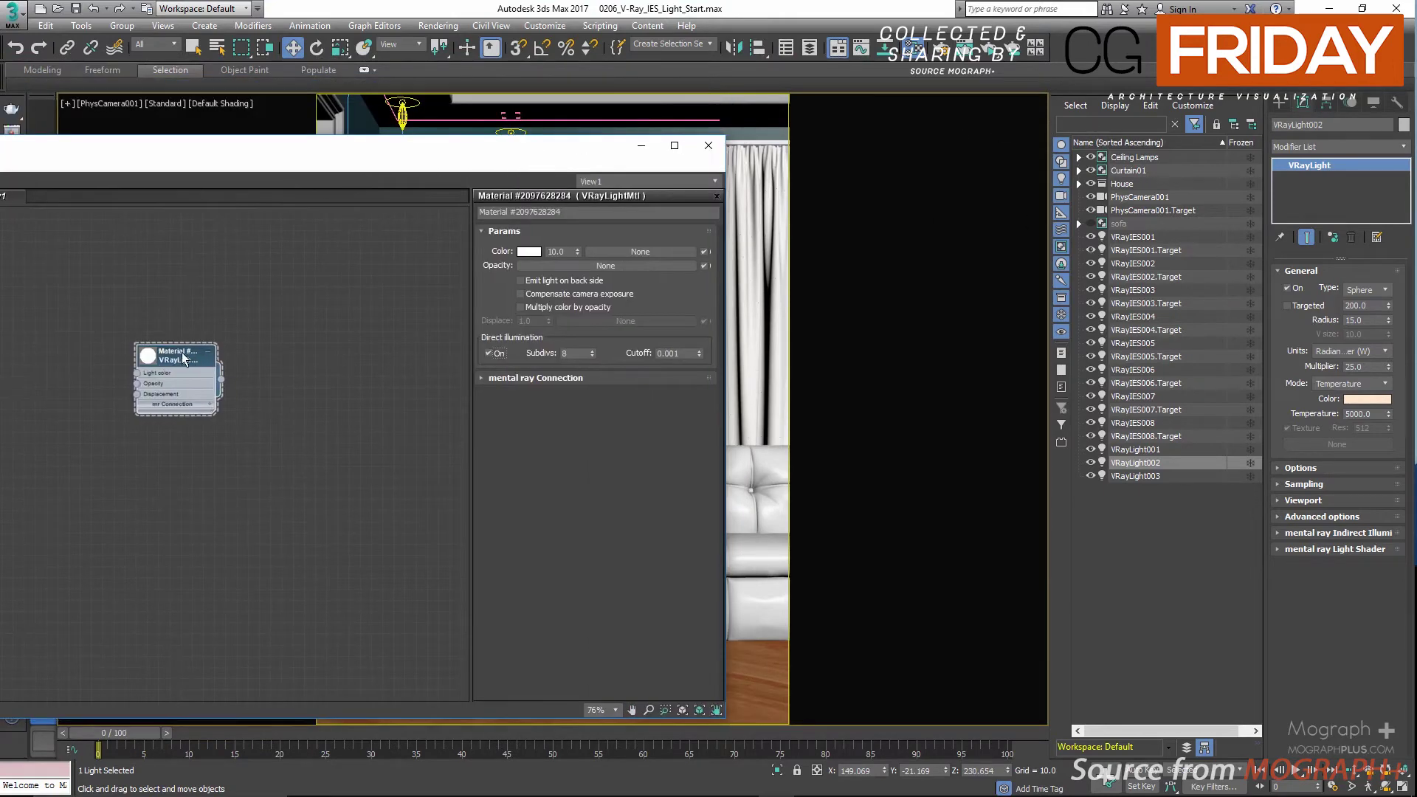
pyautogui.moveTo(184, 359); pyautogui.dragTo(238, 338)
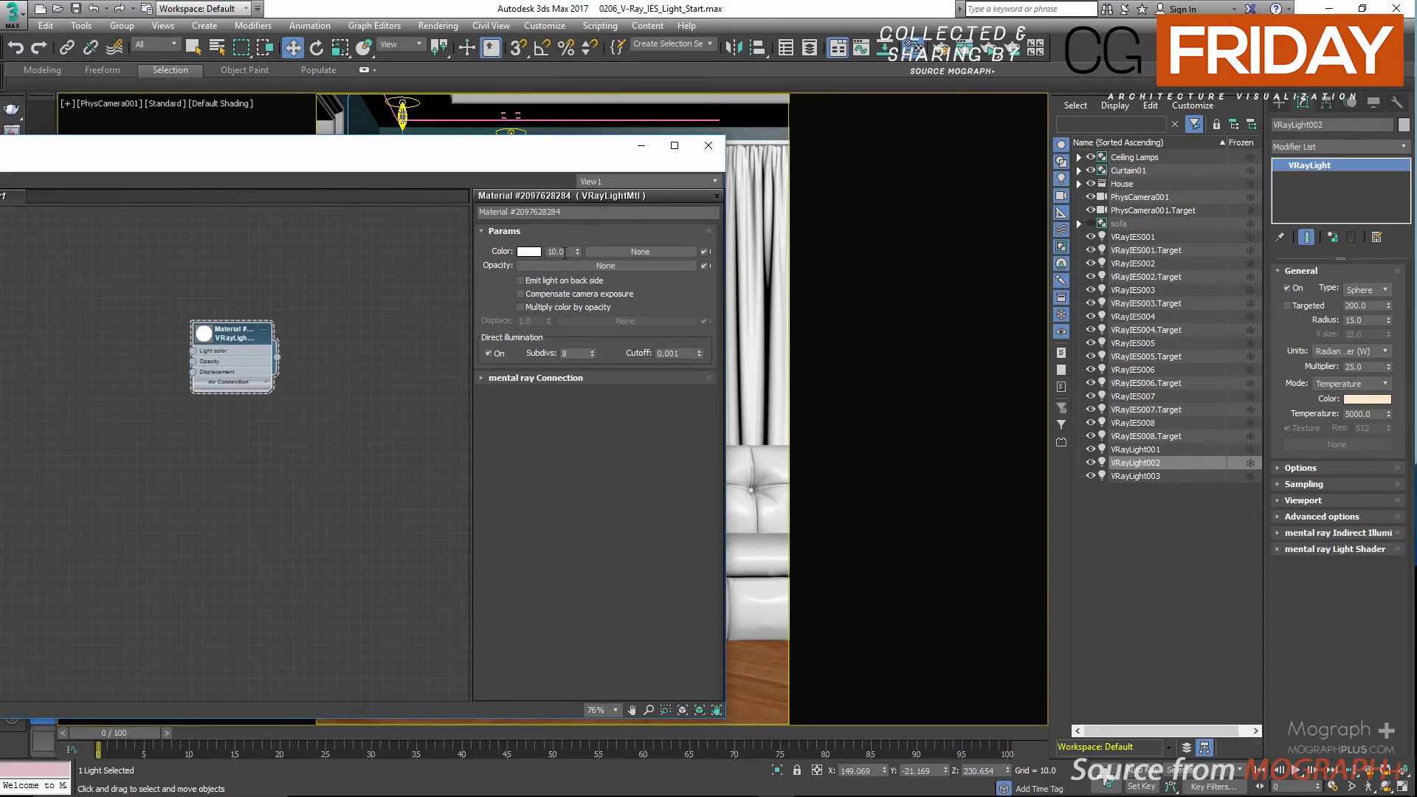
pyautogui.doubleClick(557, 251)
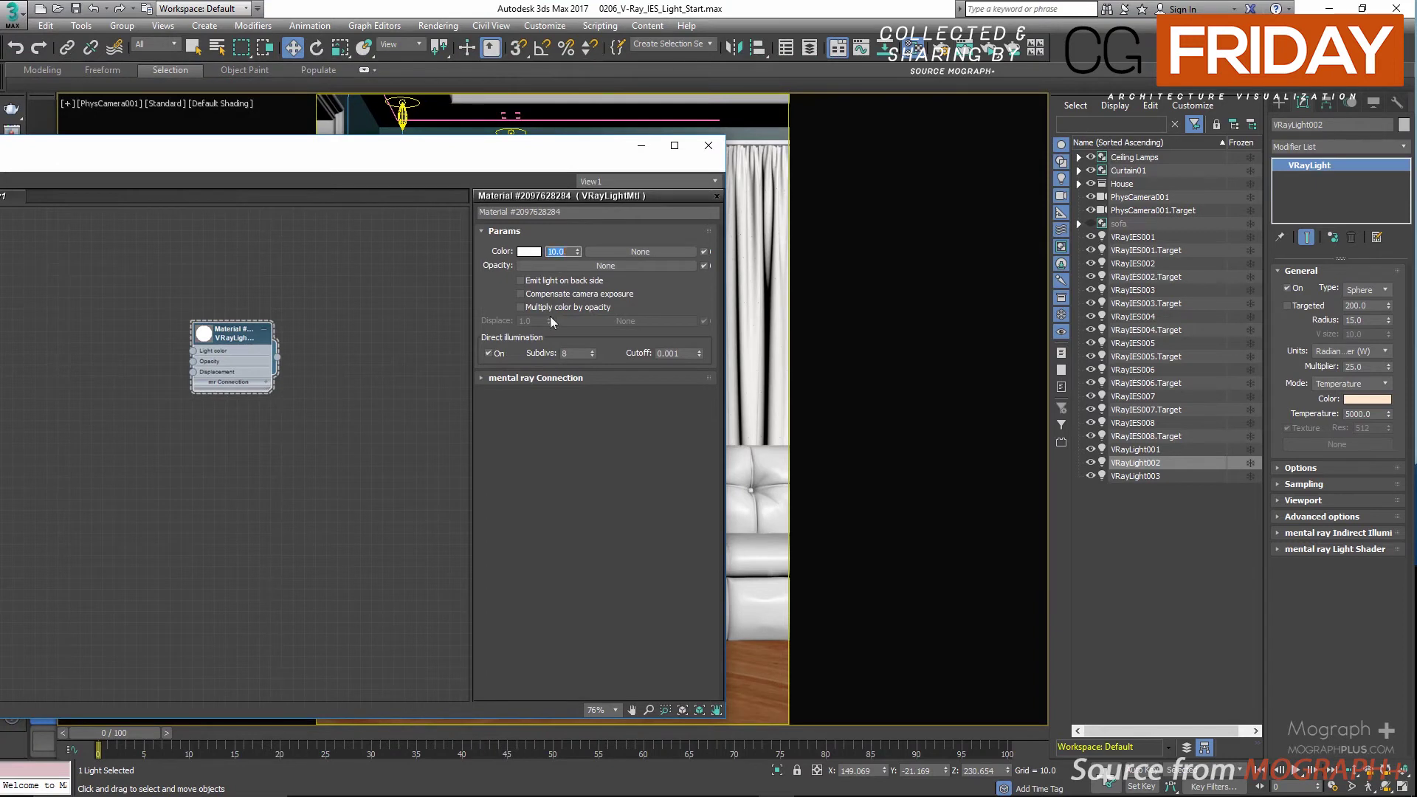
pyautogui.click(543, 436)
pyautogui.moveTo(467, 163); pyautogui.dragTo(331, 216)
pyautogui.moveTo(37, 386); pyautogui.dragTo(110, 387)
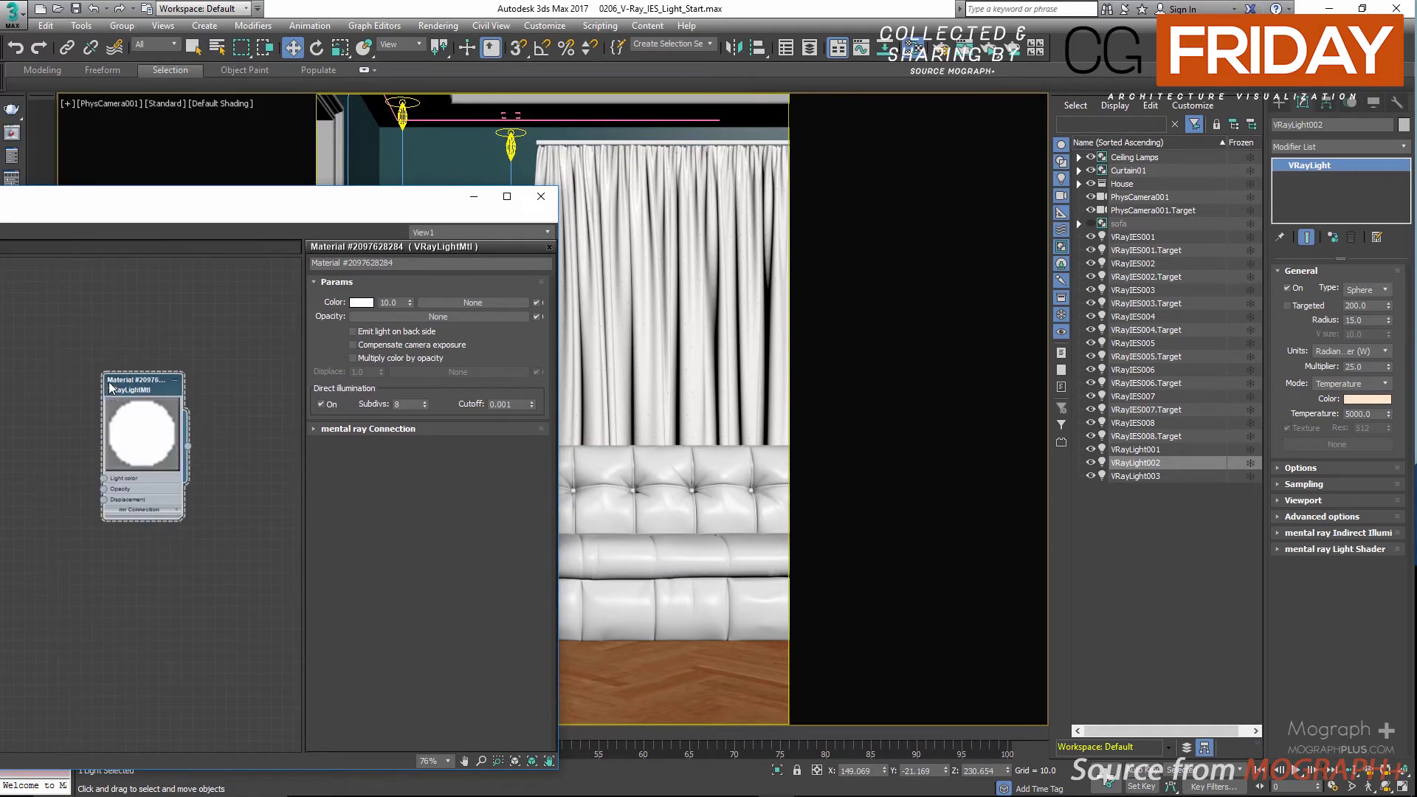
# Step: Search the scene objects for "lightmtl" and select all matching ceiling lamp parts
pyautogui.click(1125, 125)
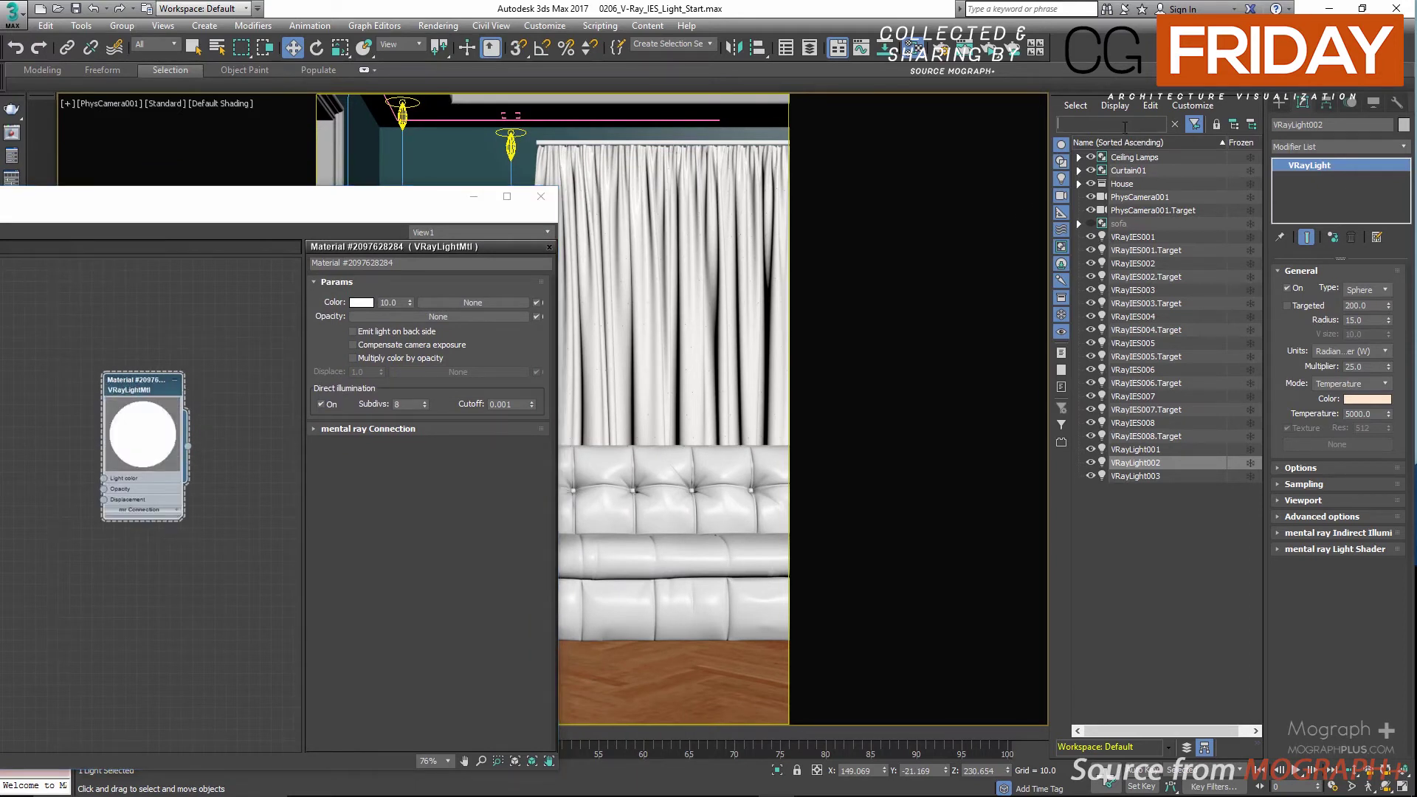
pyautogui.write('lightmtl')
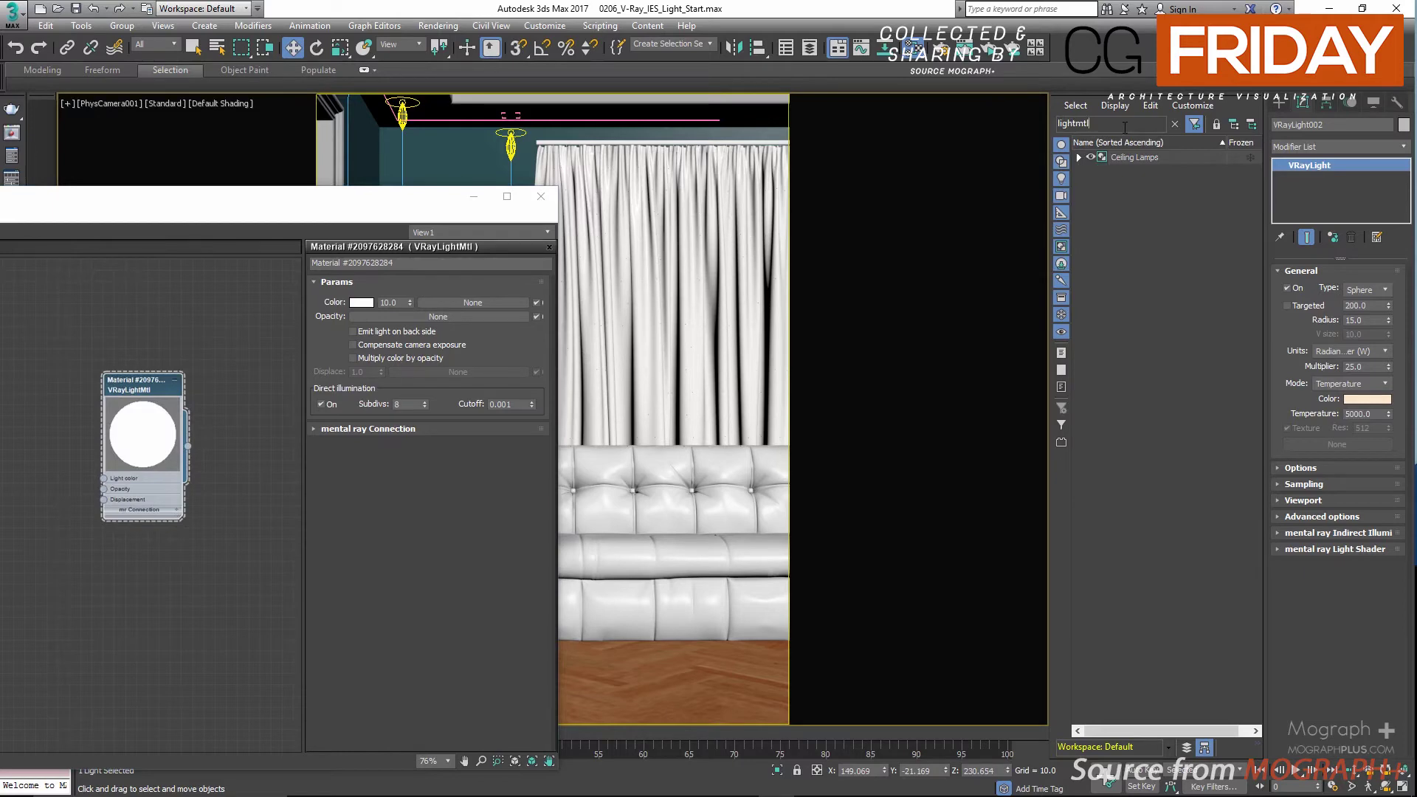
pyautogui.press('Return')
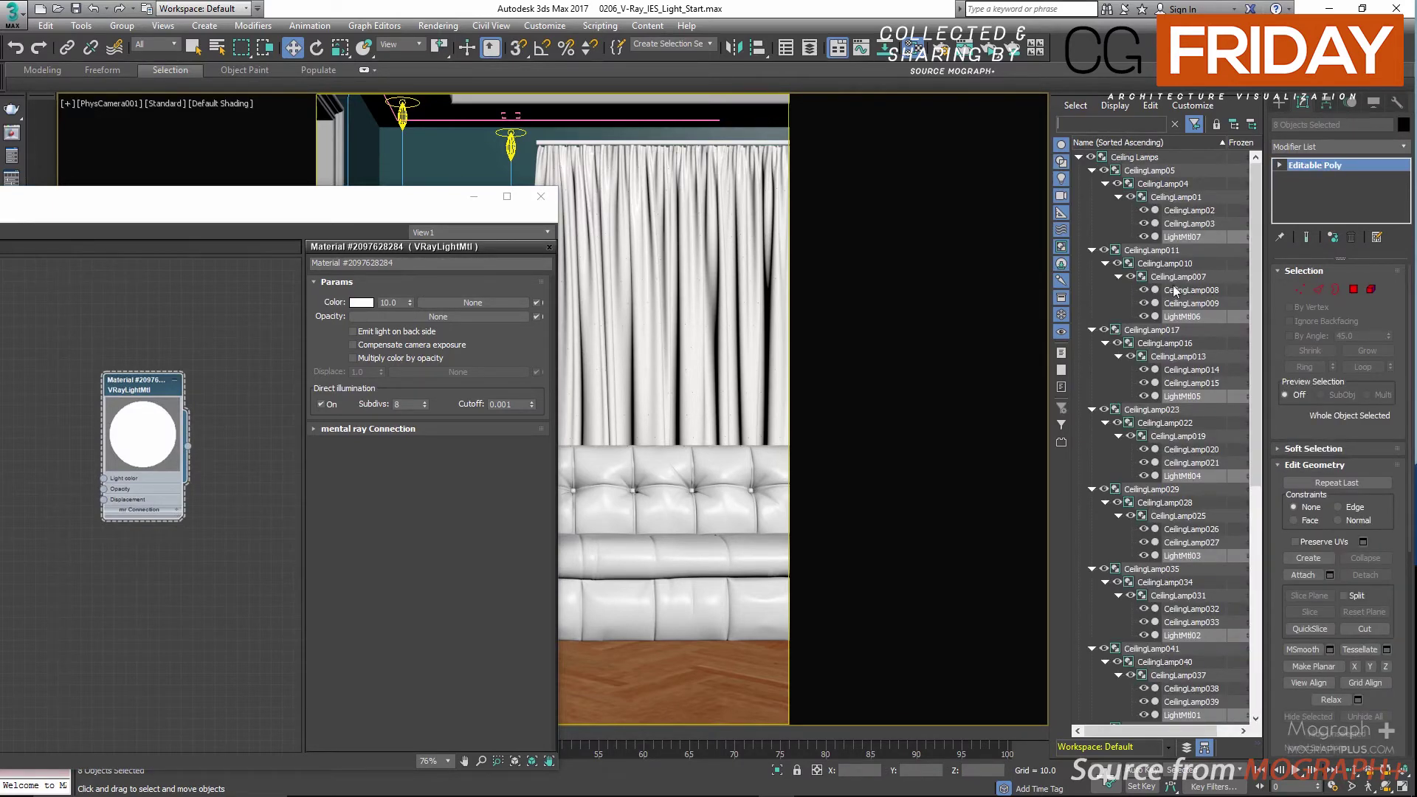
pyautogui.scroll(-3, 1161, 369)
pyautogui.scroll(2, 1161, 368)
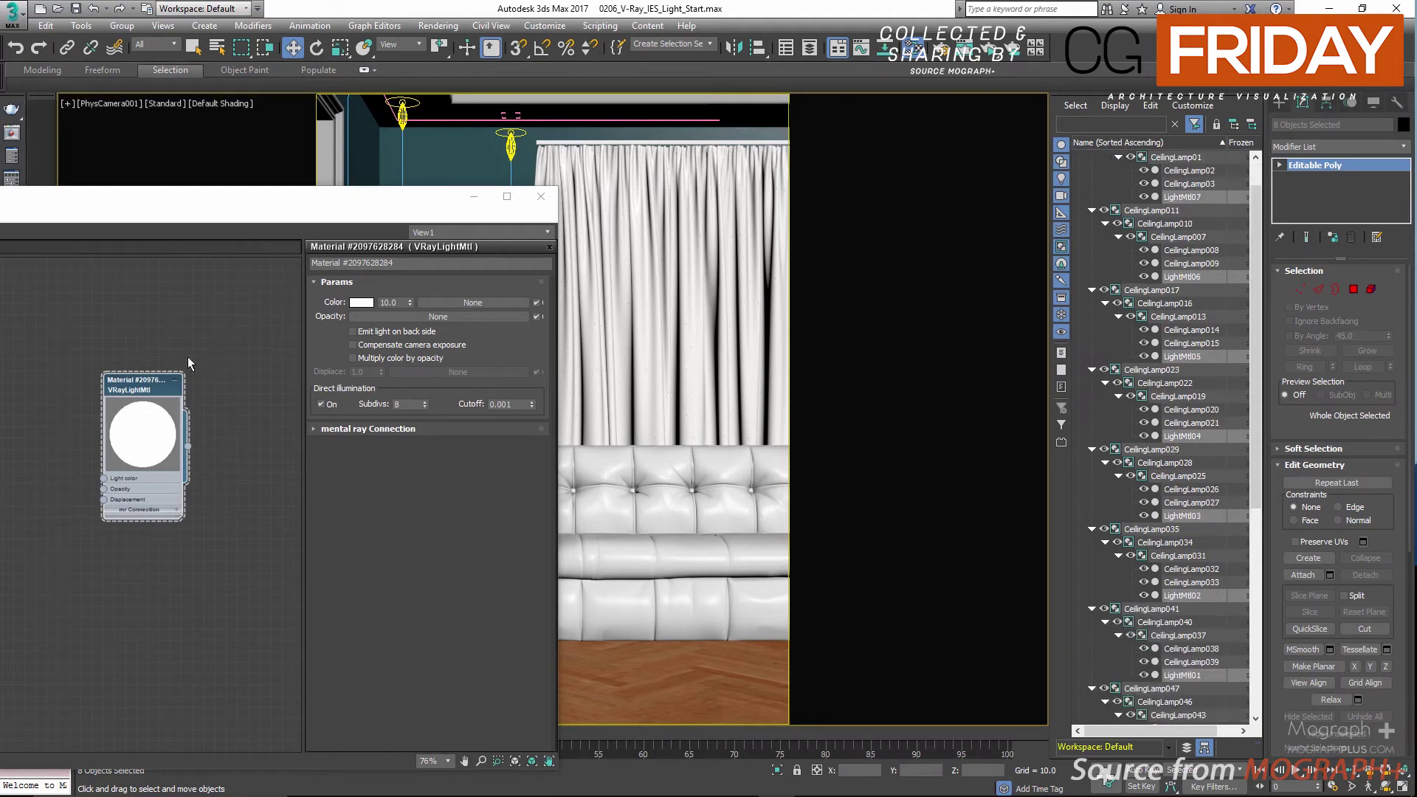
# Step: Assign the VRayLightMtl to the selected ceiling lamp parts and close the material editor
pyautogui.rightClick(161, 381)
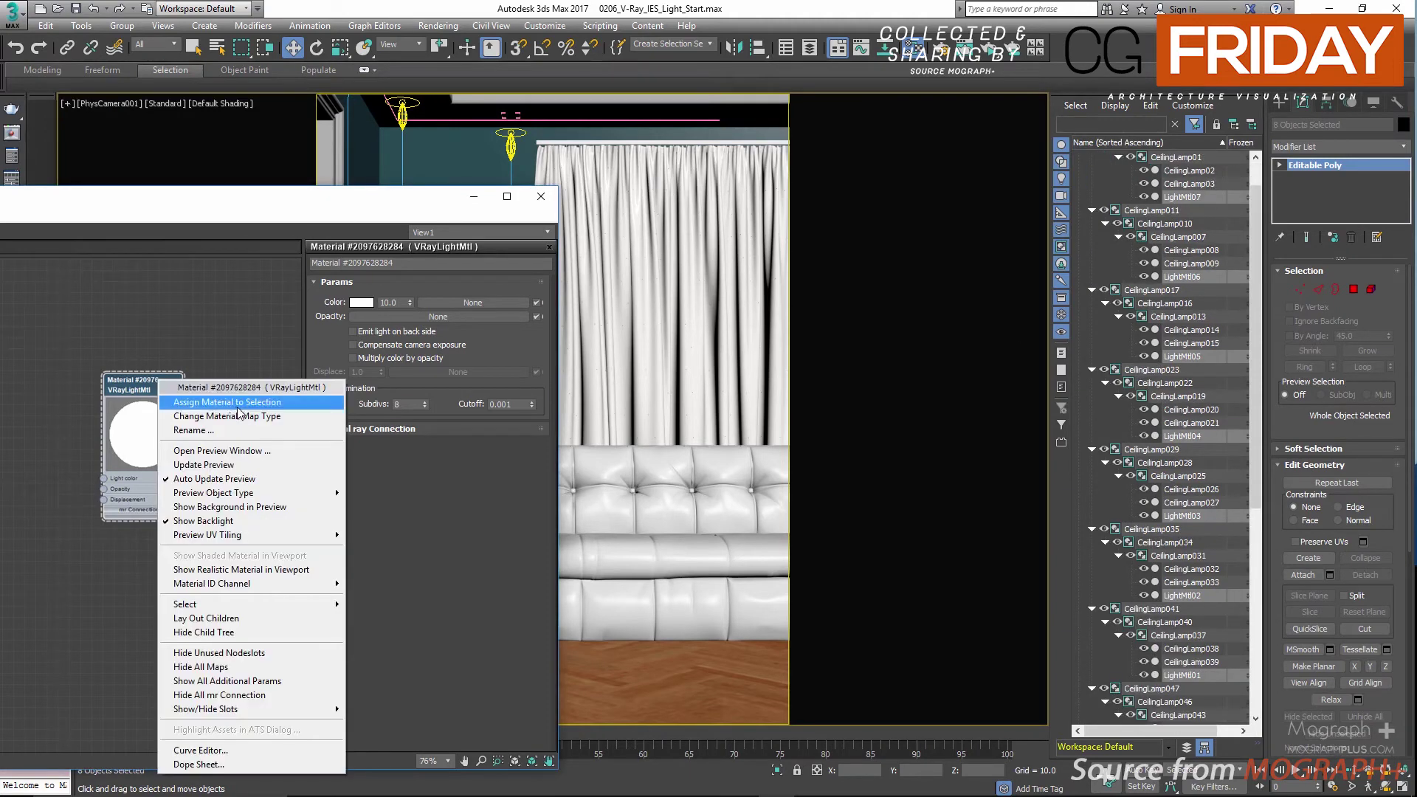
pyautogui.click(227, 402)
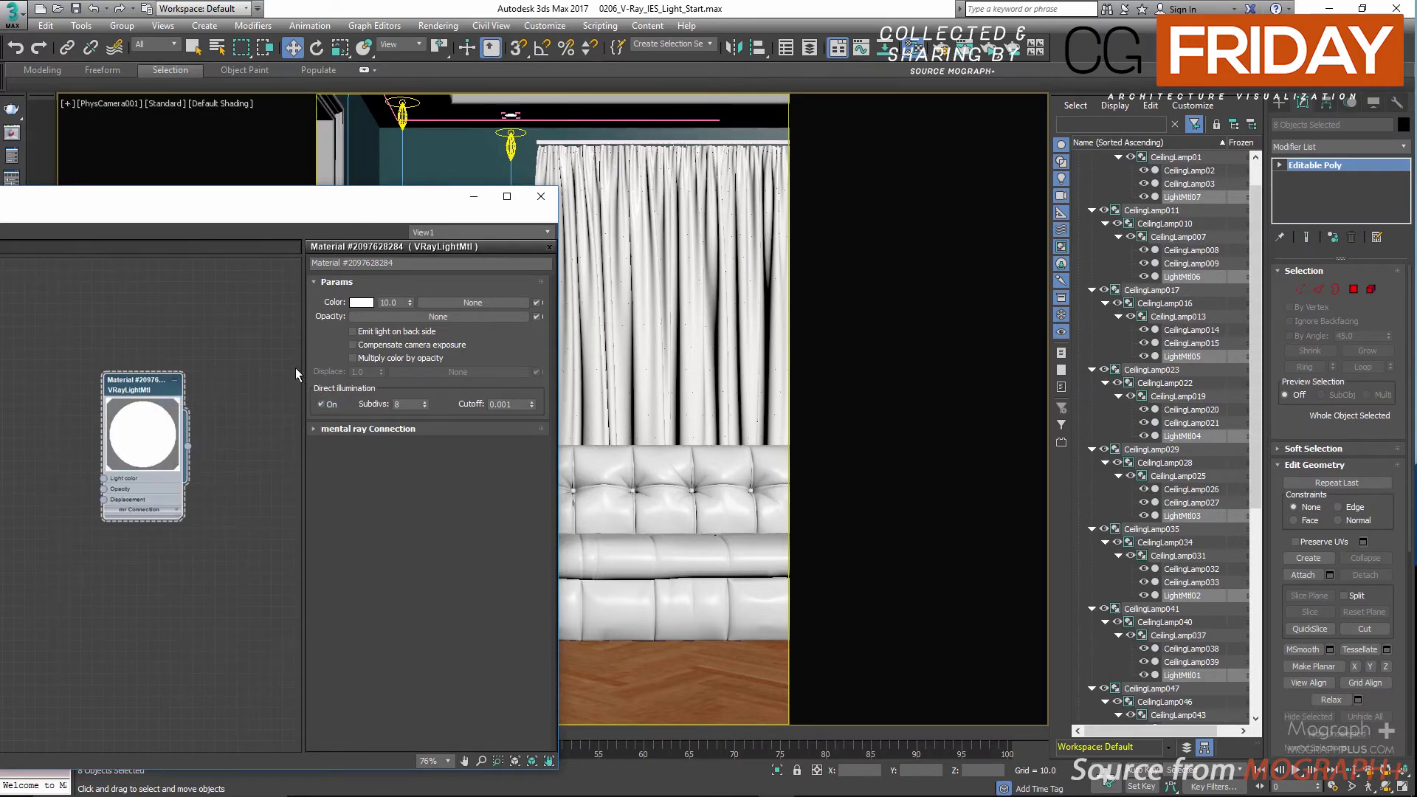
pyautogui.rightClick(144, 378)
pyautogui.click(226, 402)
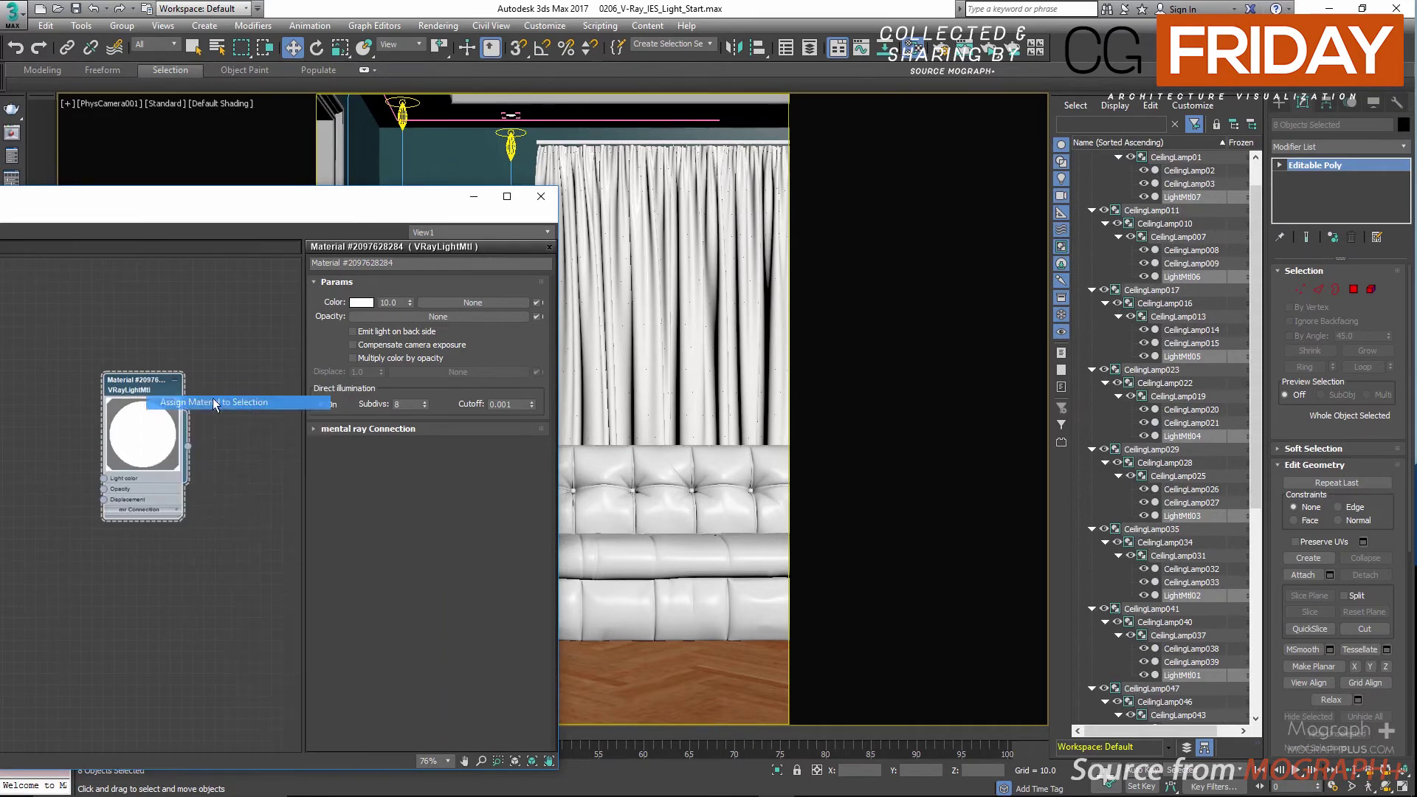
pyautogui.click(540, 196)
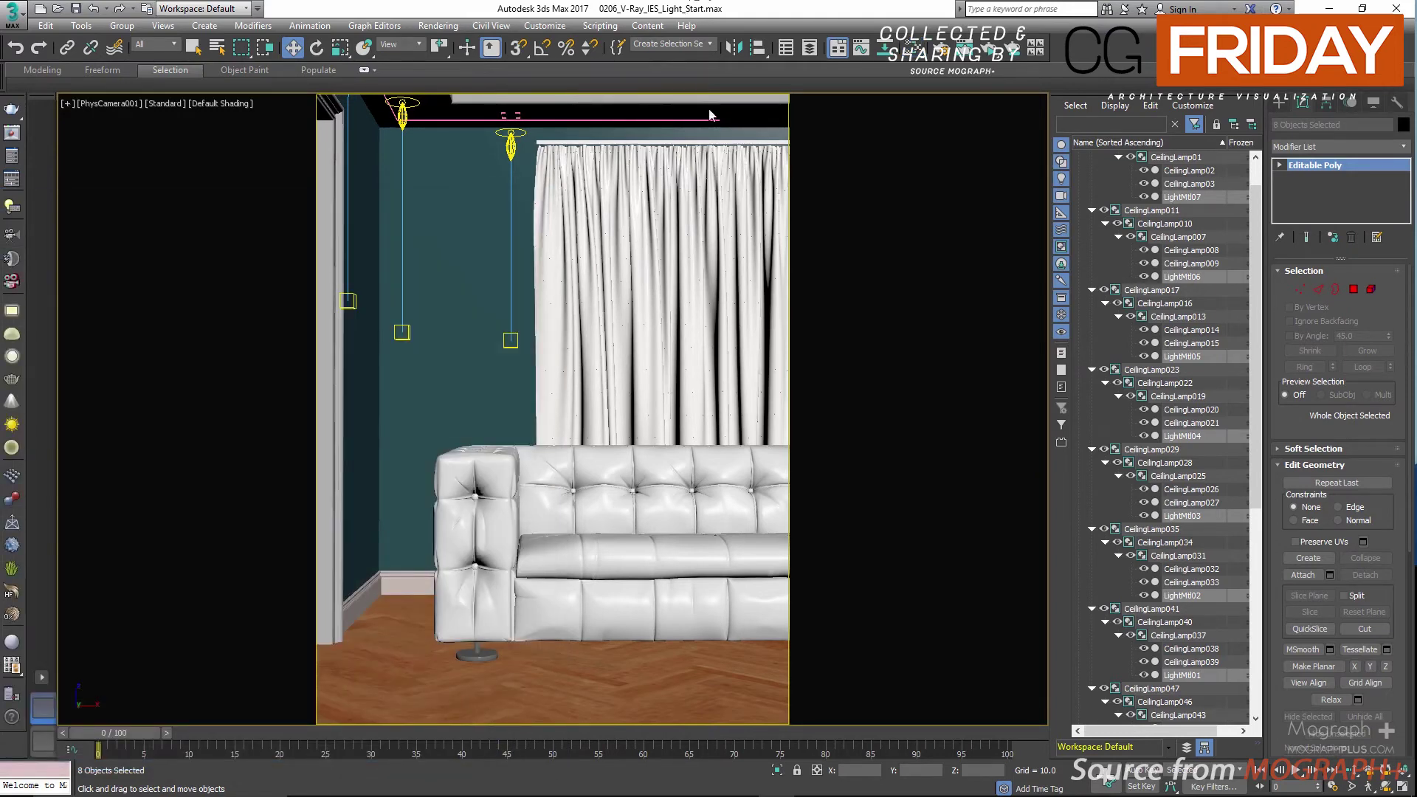
# Step: Bring the environment's Gradient Ramp map into the Slate Material Editor as an instance and open its parameters
pyautogui.press('8')
pyautogui.press('m')
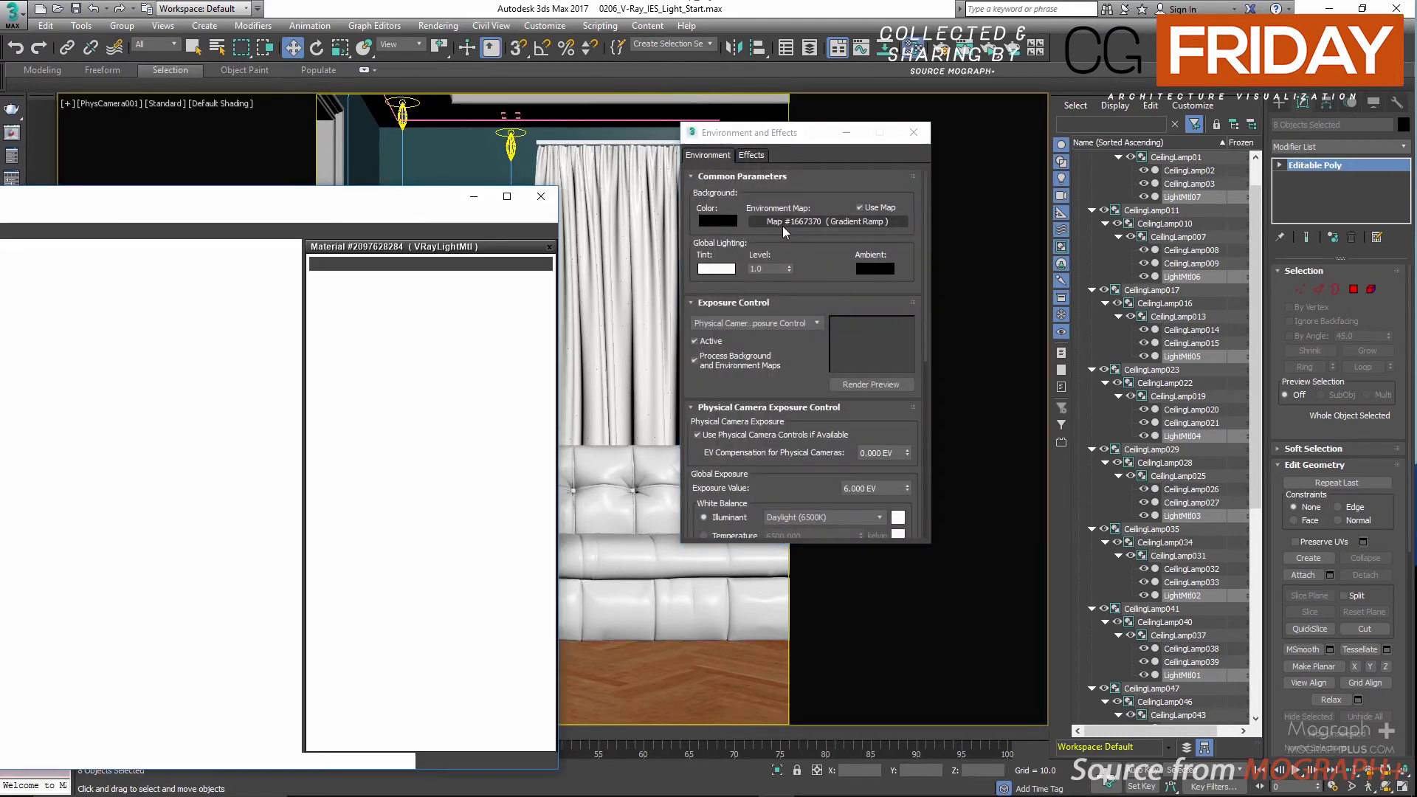
pyautogui.moveTo(387, 197); pyautogui.dragTo(398, 107)
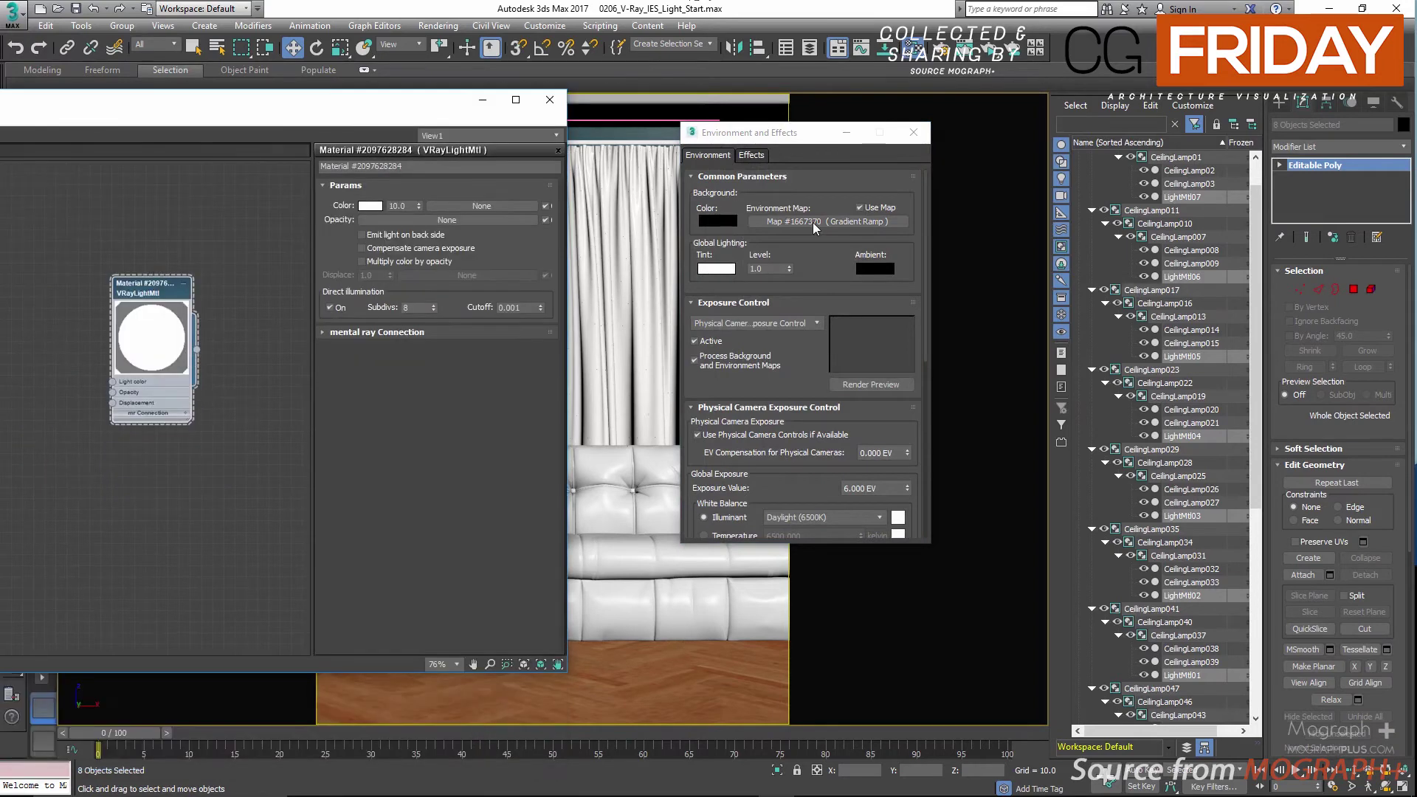
pyautogui.moveTo(827, 221); pyautogui.dragTo(55, 325)
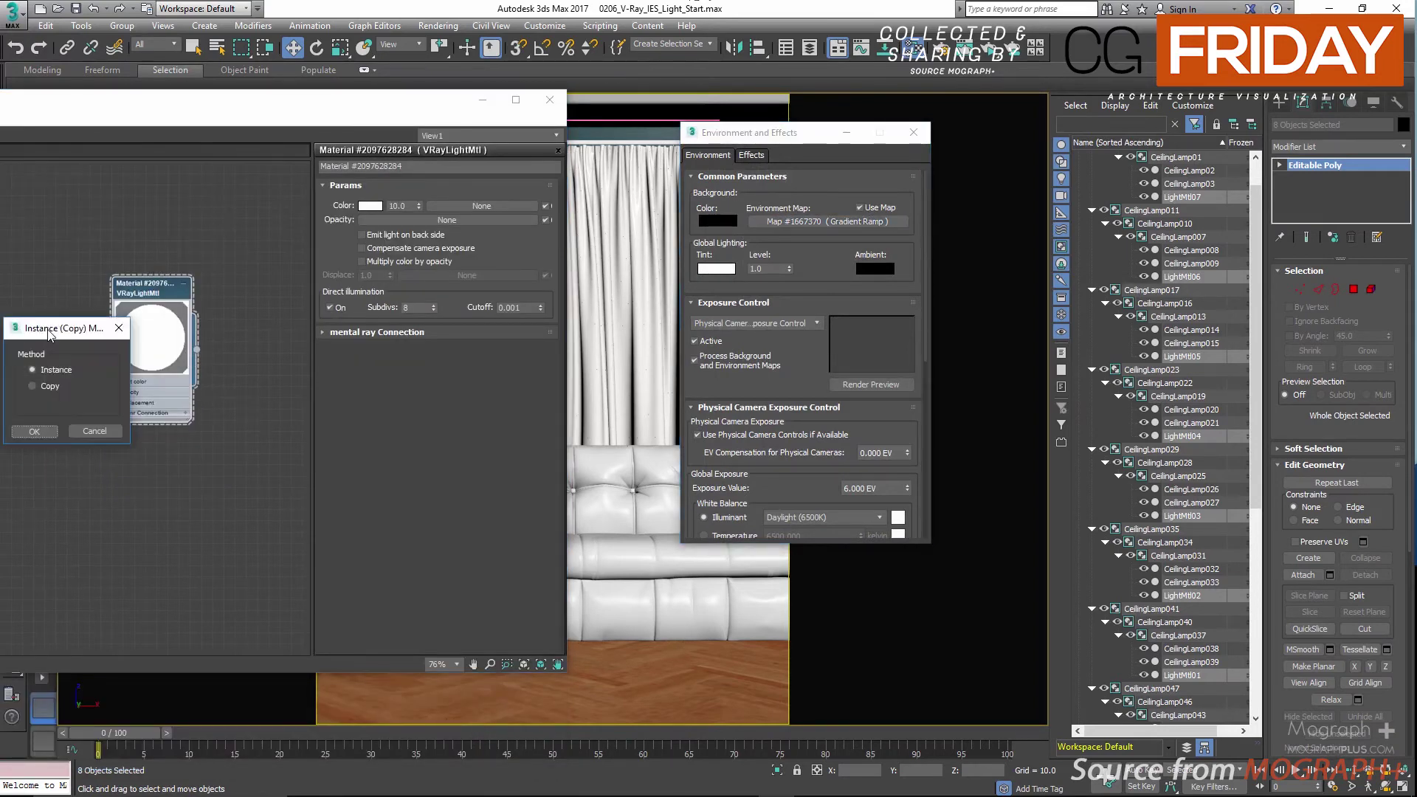
pyautogui.click(34, 431)
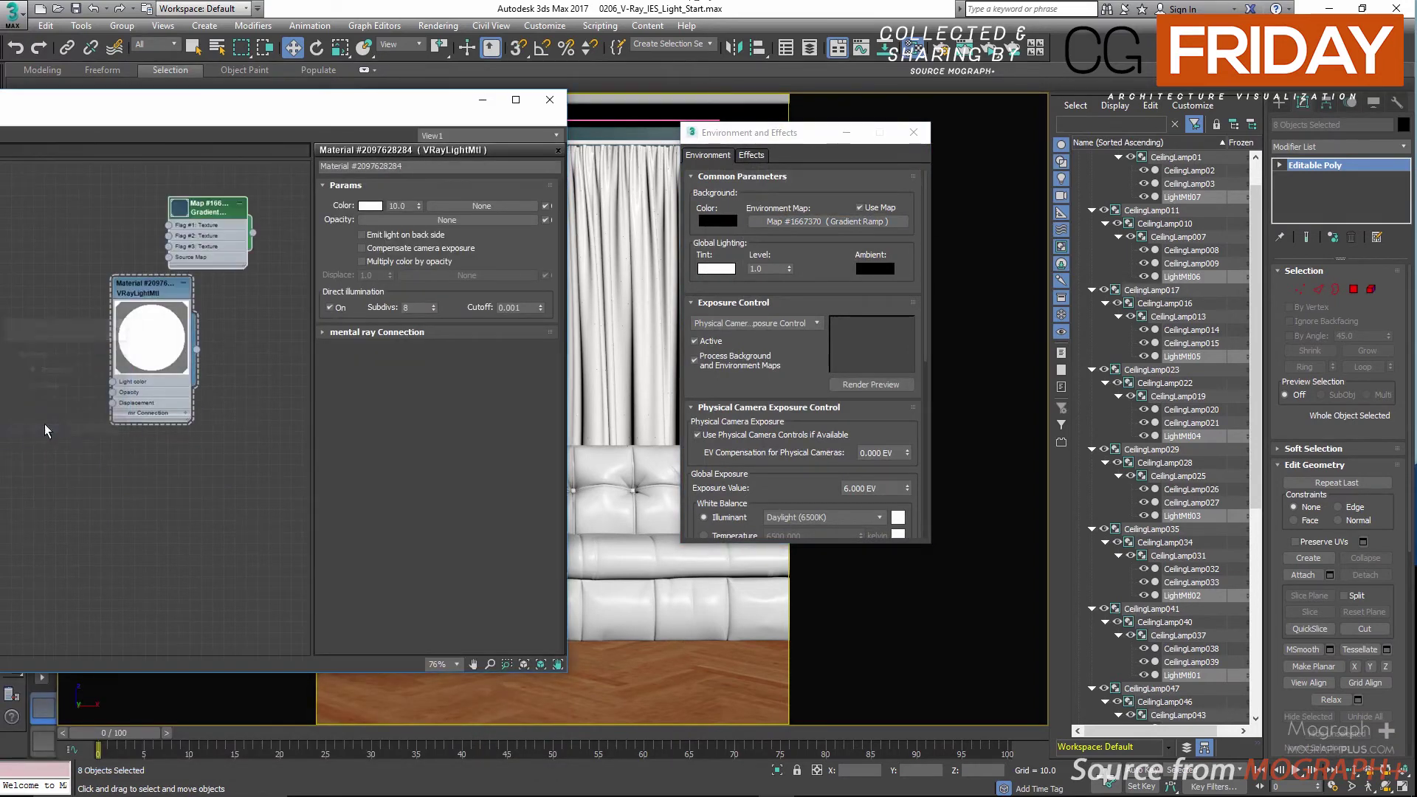
pyautogui.doubleClick(207, 209)
pyautogui.moveTo(195, 208); pyautogui.dragTo(106, 208)
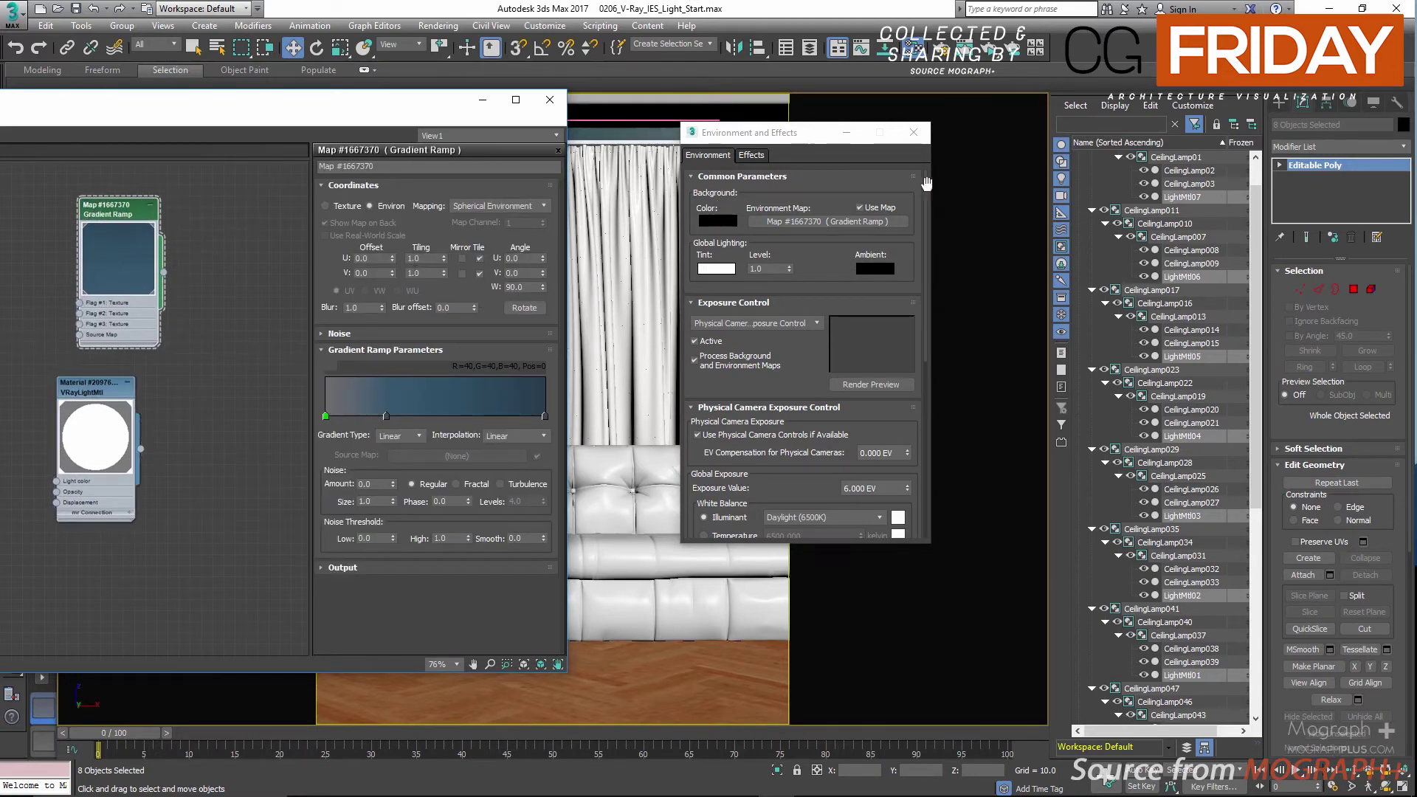
pyautogui.click(915, 140)
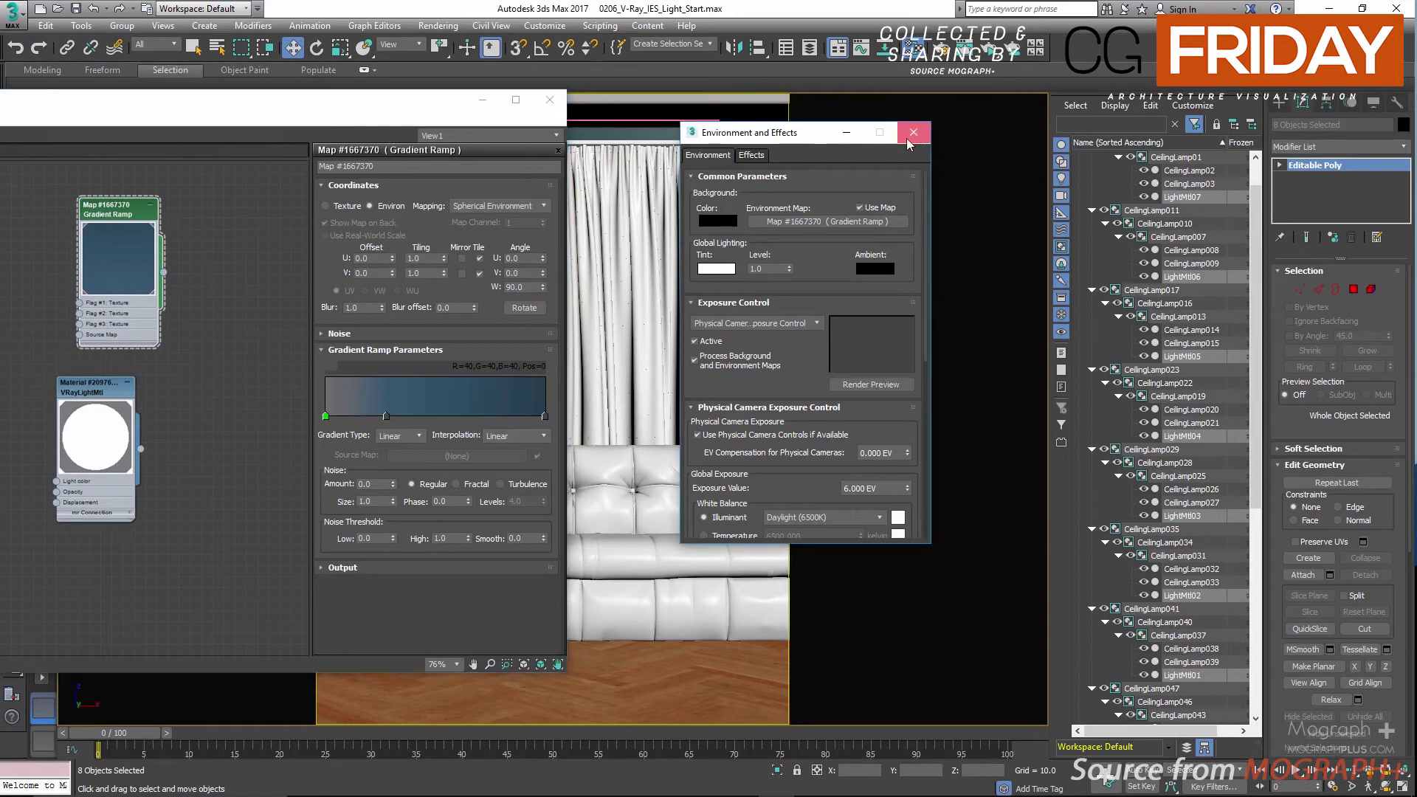
# Step: Start an interactive V-Ray RT render and examine the ceiling lamp up close in the frame buffer
pyautogui.click(993, 51)
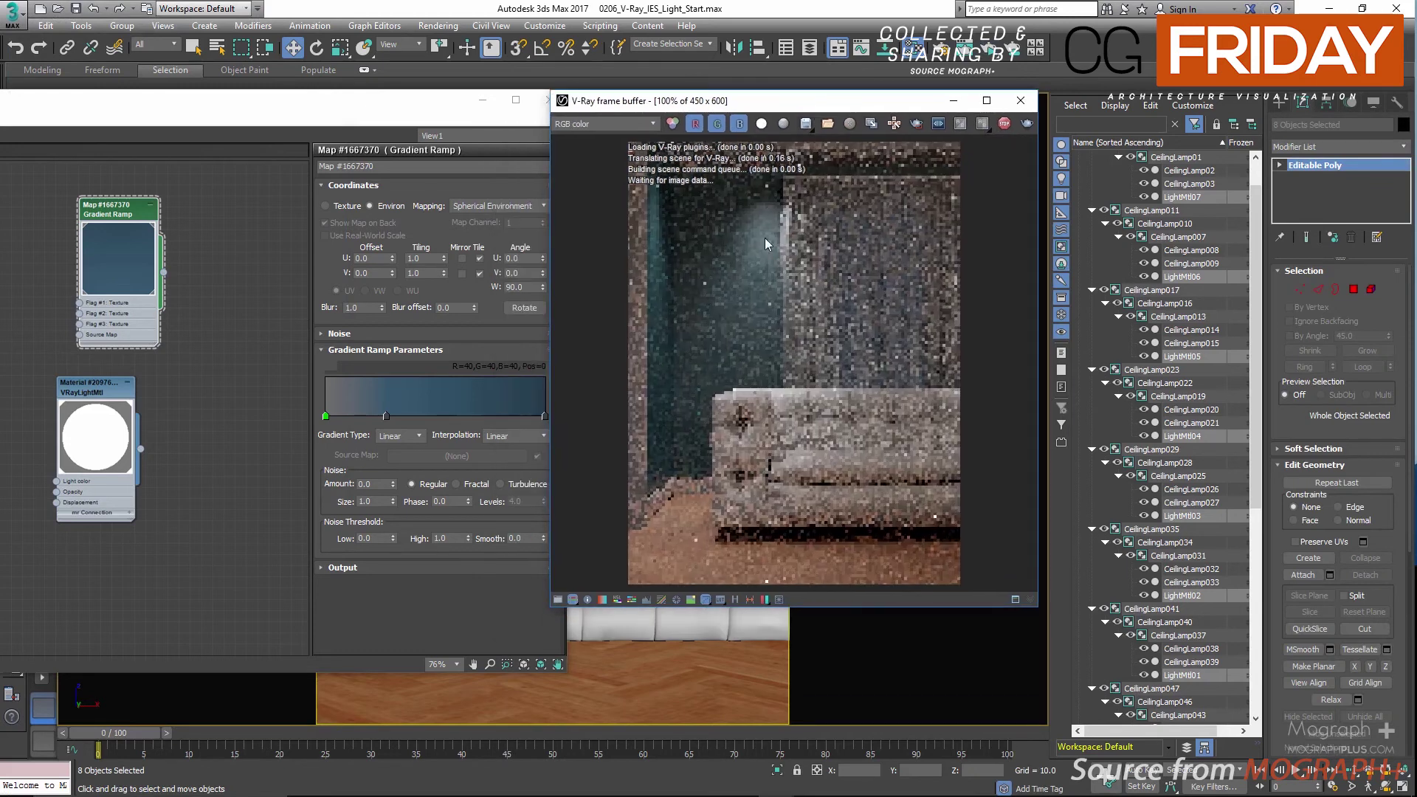
pyautogui.scroll(2, 765, 162)
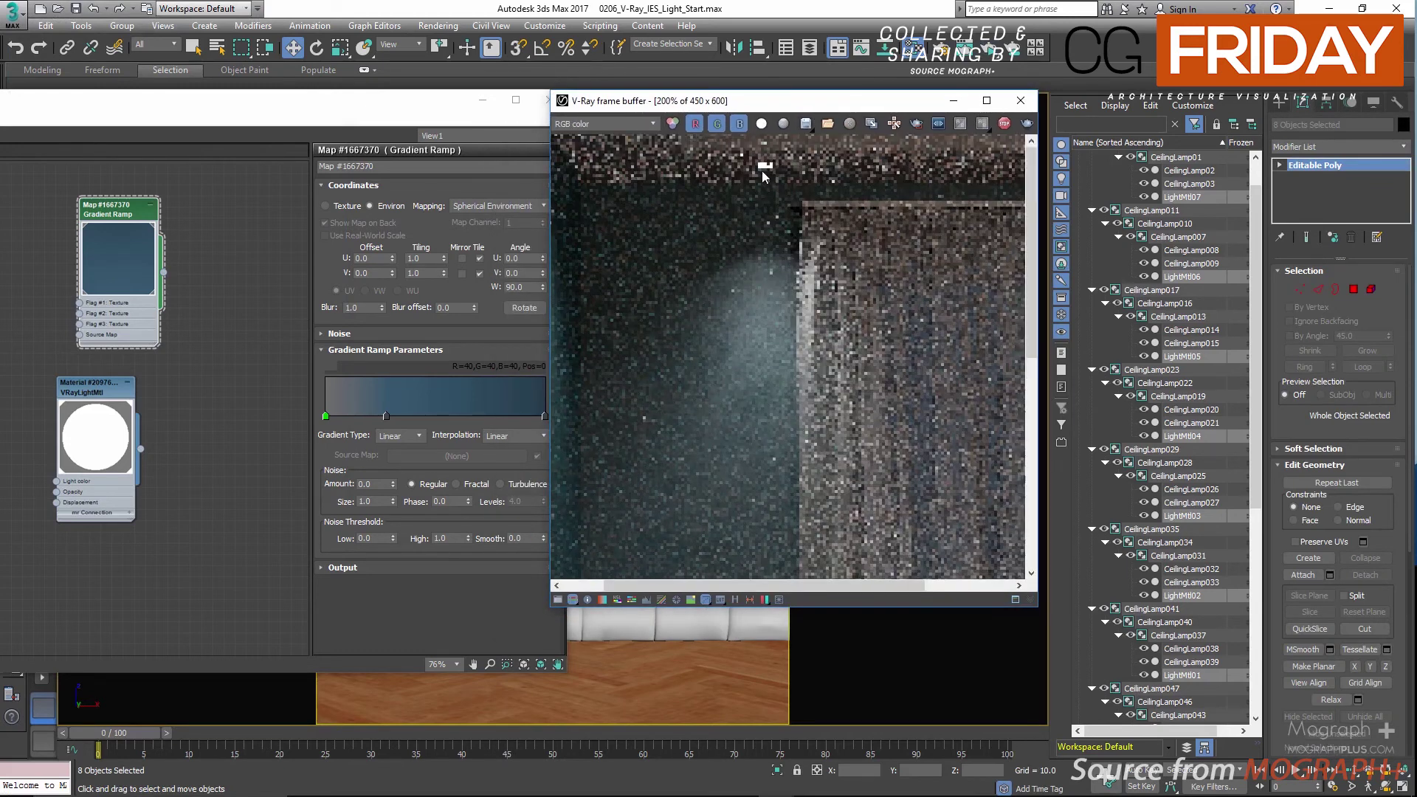
pyautogui.scroll(-2, 757, 204)
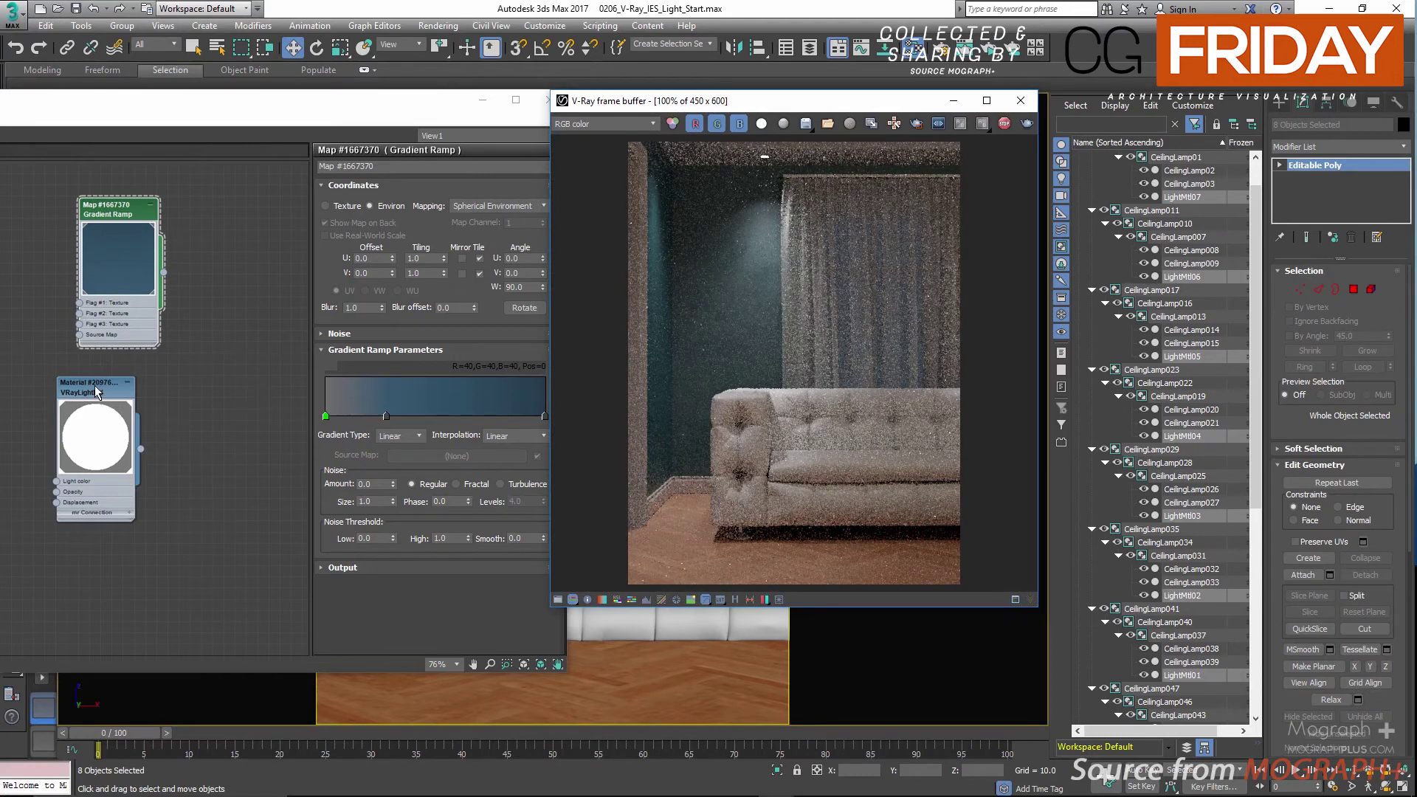
# Step: Shift the VRayLightMtl node aside, close the material editor and move the frame buffer over the viewport
pyautogui.moveTo(94, 385); pyautogui.dragTo(160, 386)
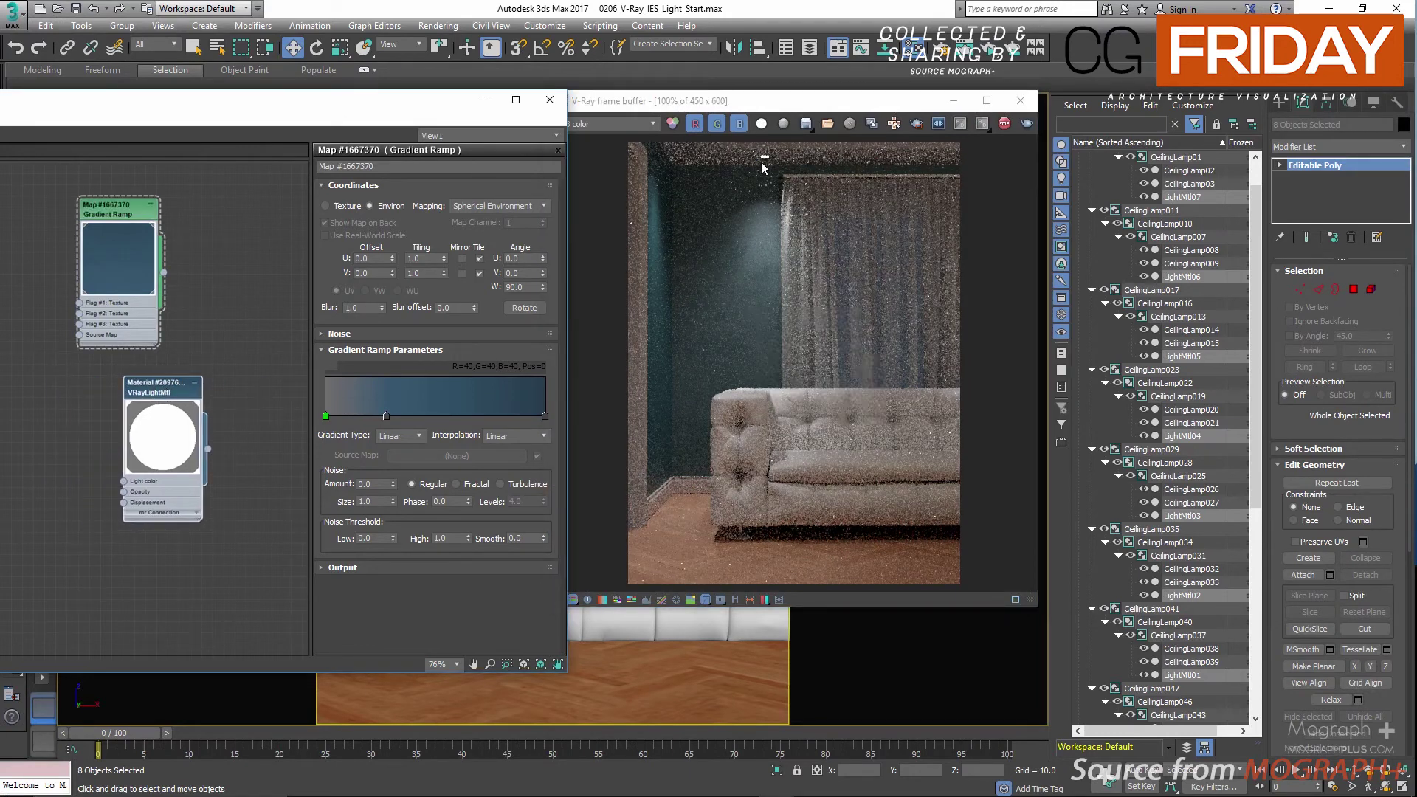
pyautogui.click(837, 105)
pyautogui.moveTo(837, 105); pyautogui.dragTo(880, 114)
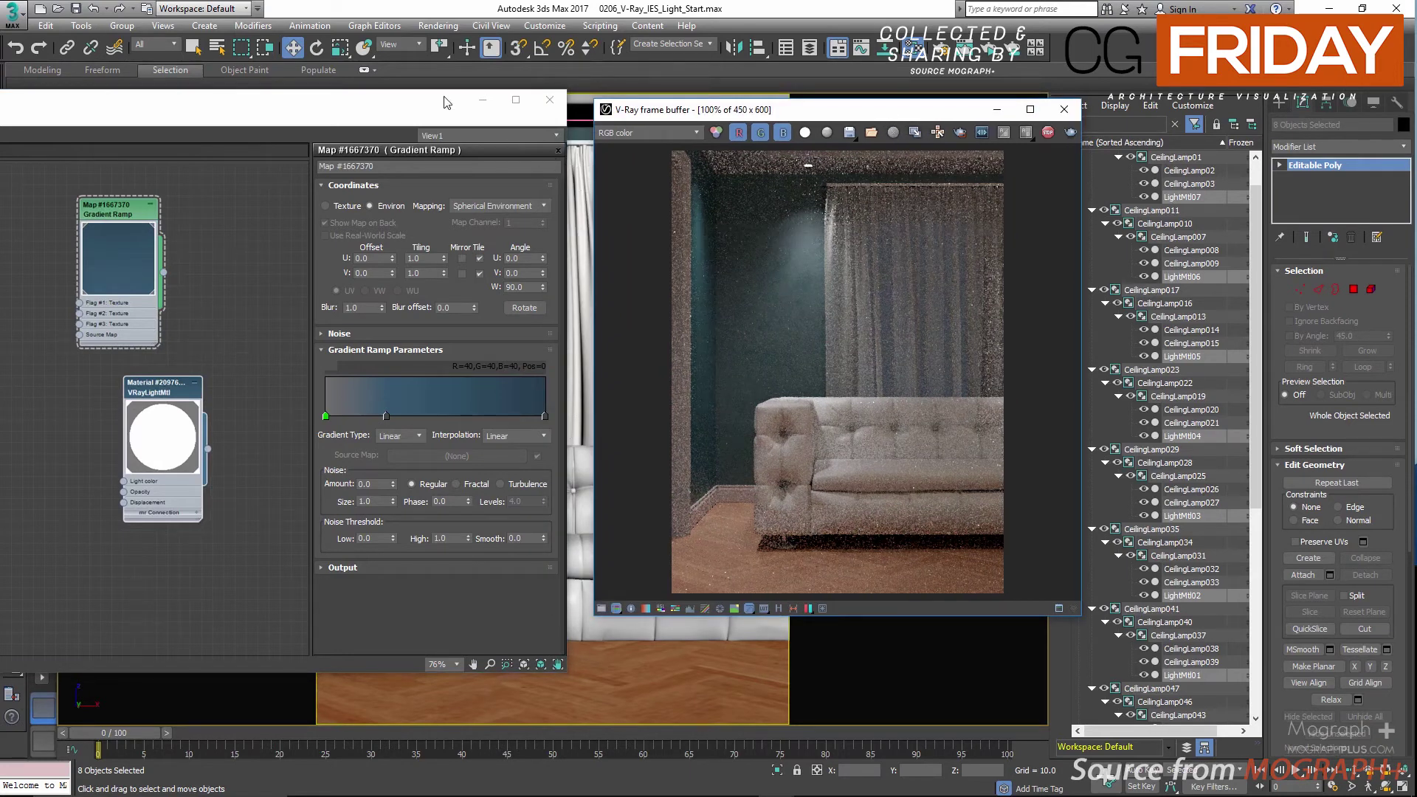
pyautogui.moveTo(445, 97); pyautogui.dragTo(409, 102)
pyautogui.click(515, 107)
pyautogui.moveTo(788, 109); pyautogui.dragTo(618, 116)
# Step: Select PhysCamera001 and set its target exposure gain to 6.5 EV
pyautogui.click(1096, 169)
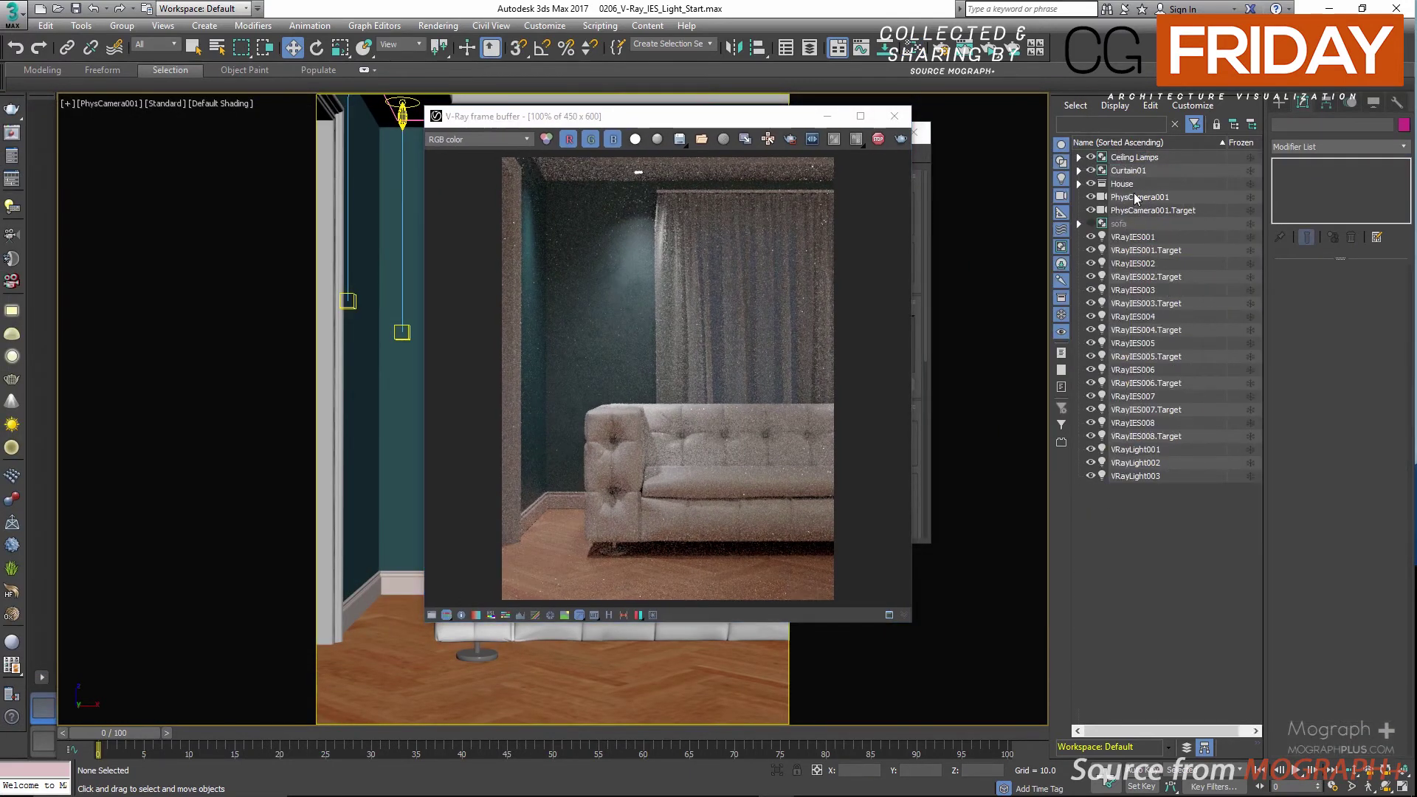
pyautogui.click(1133, 197)
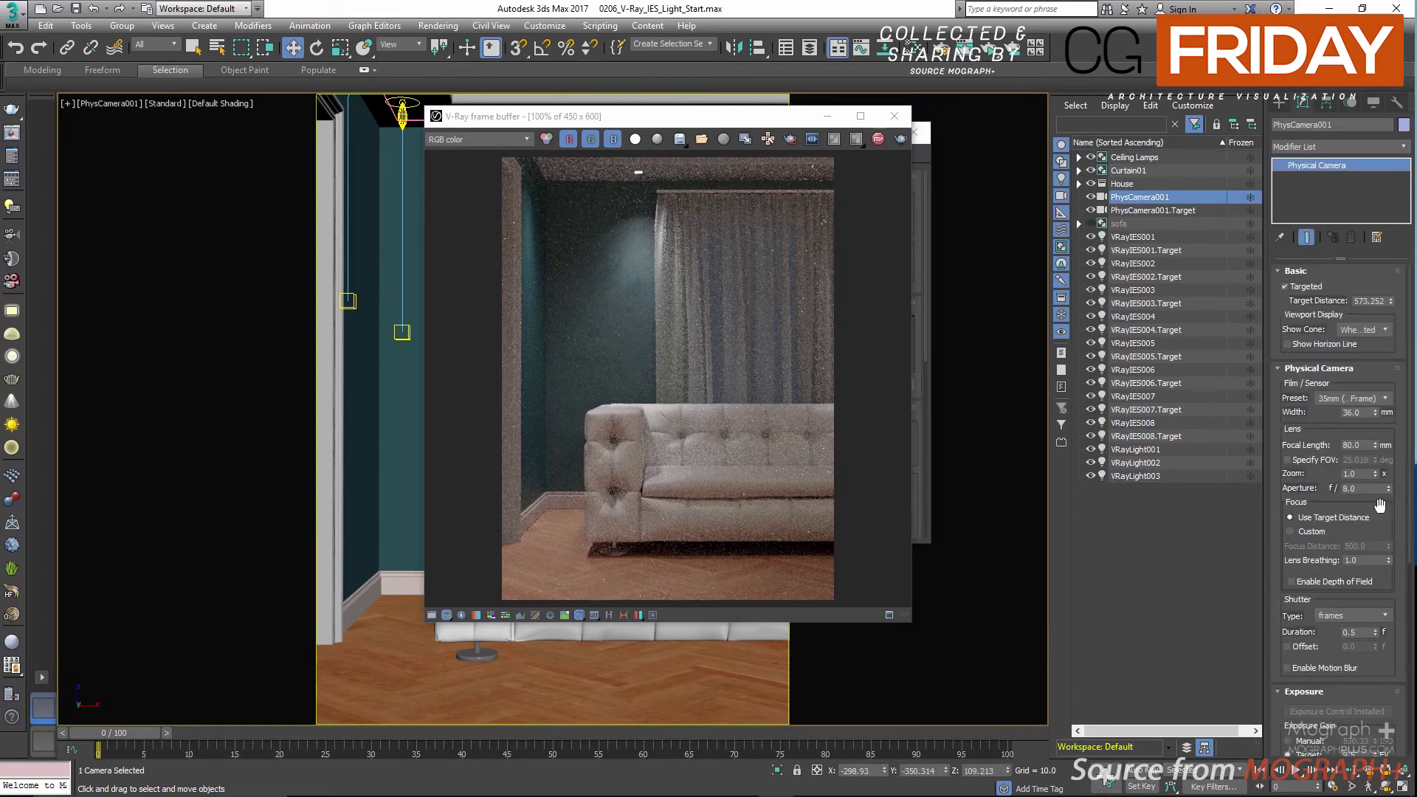
pyautogui.scroll(-5, 1379, 505)
pyautogui.moveTo(1365, 599); pyautogui.dragTo(1332, 600)
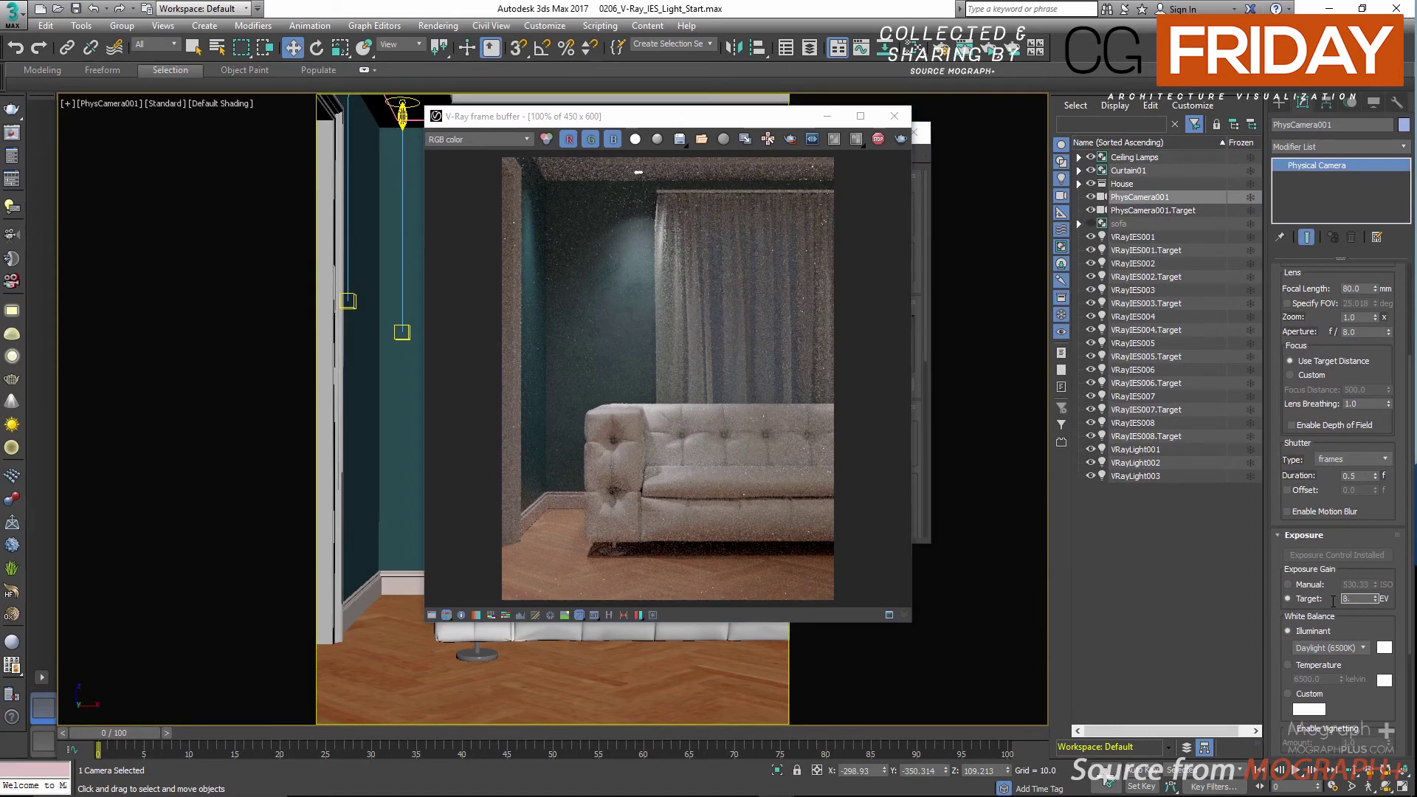
pyautogui.write('8.5')
pyautogui.press('Return')
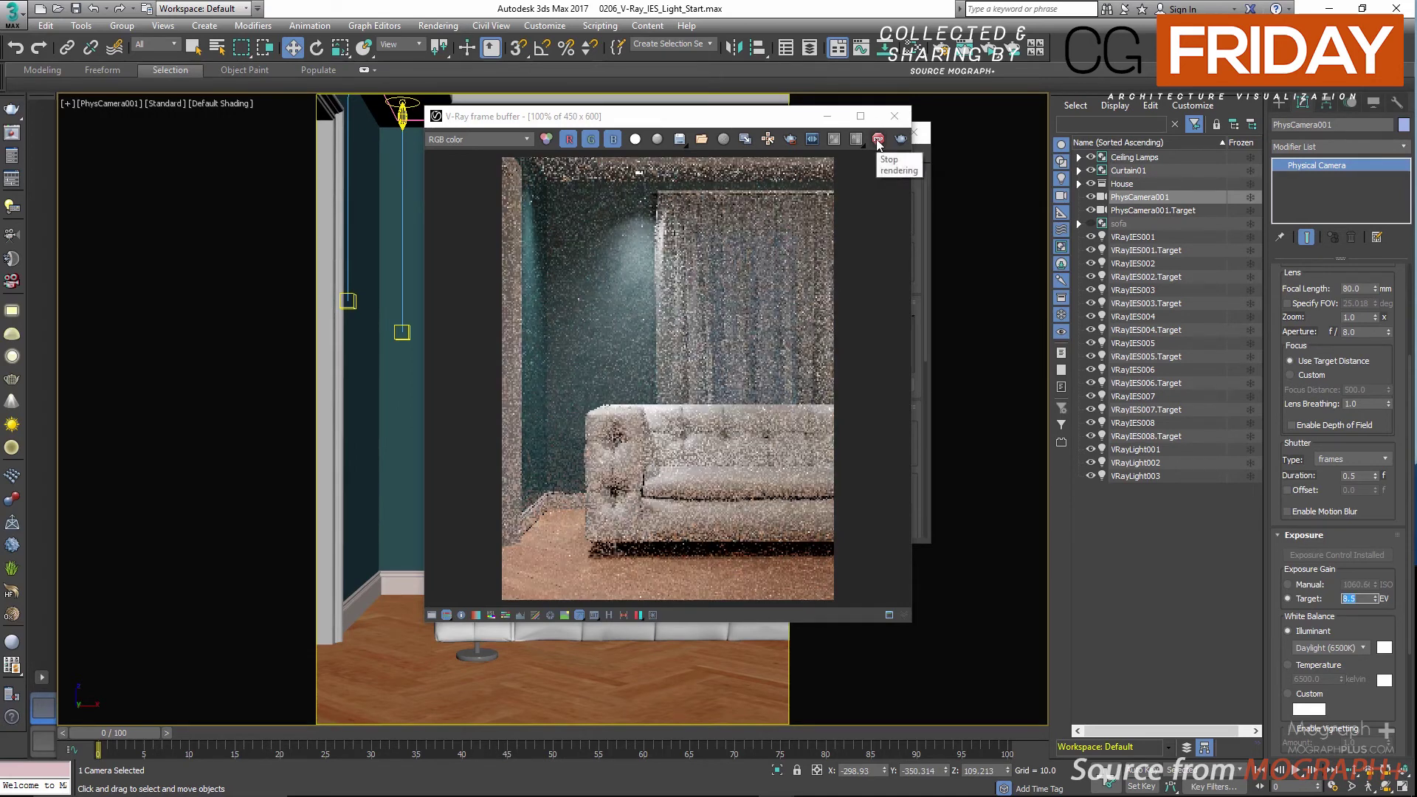
# Step: Reopen the last V-Ray frame buffer image and examine the bloom and glare options in the lens effects settings
pyautogui.click(894, 116)
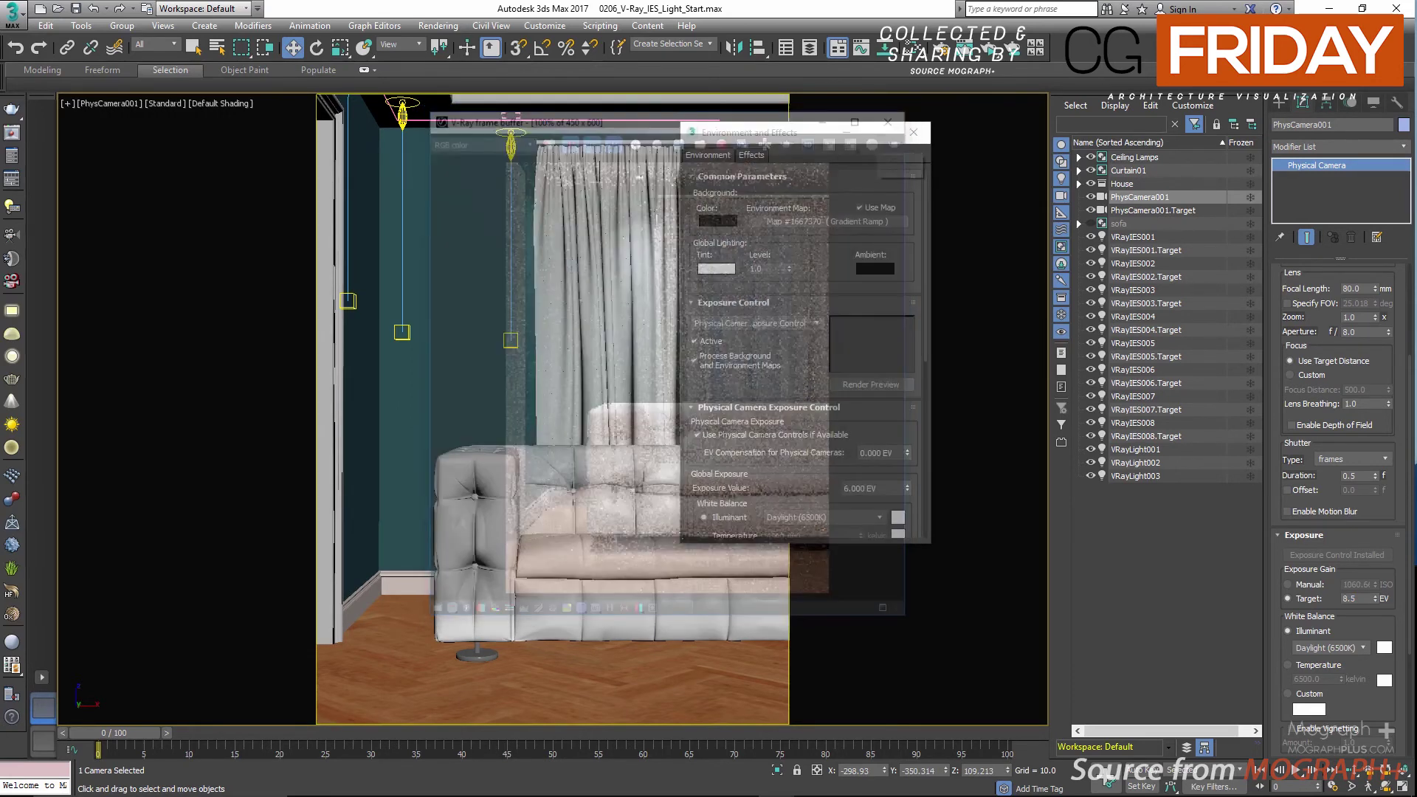
pyautogui.click(13, 134)
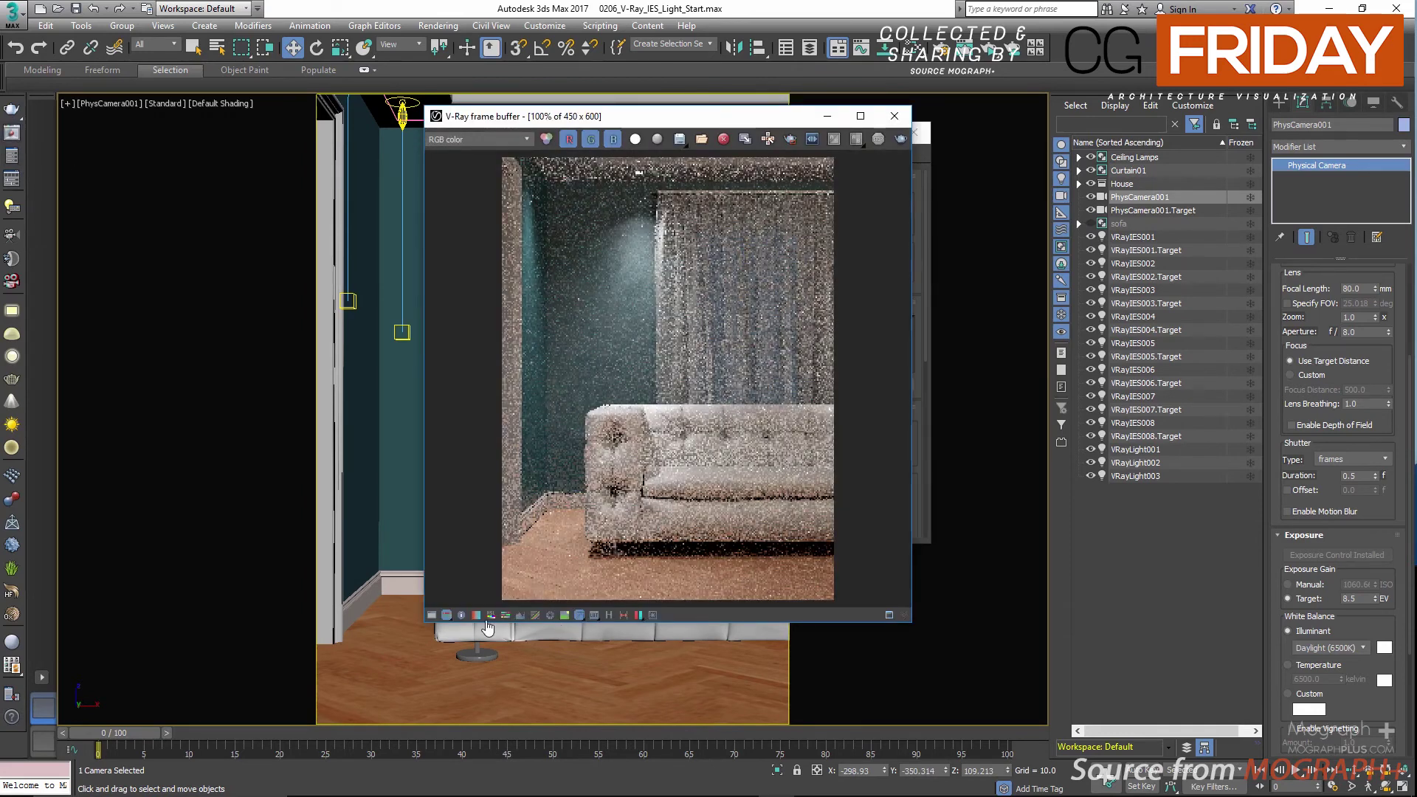
pyautogui.click(653, 616)
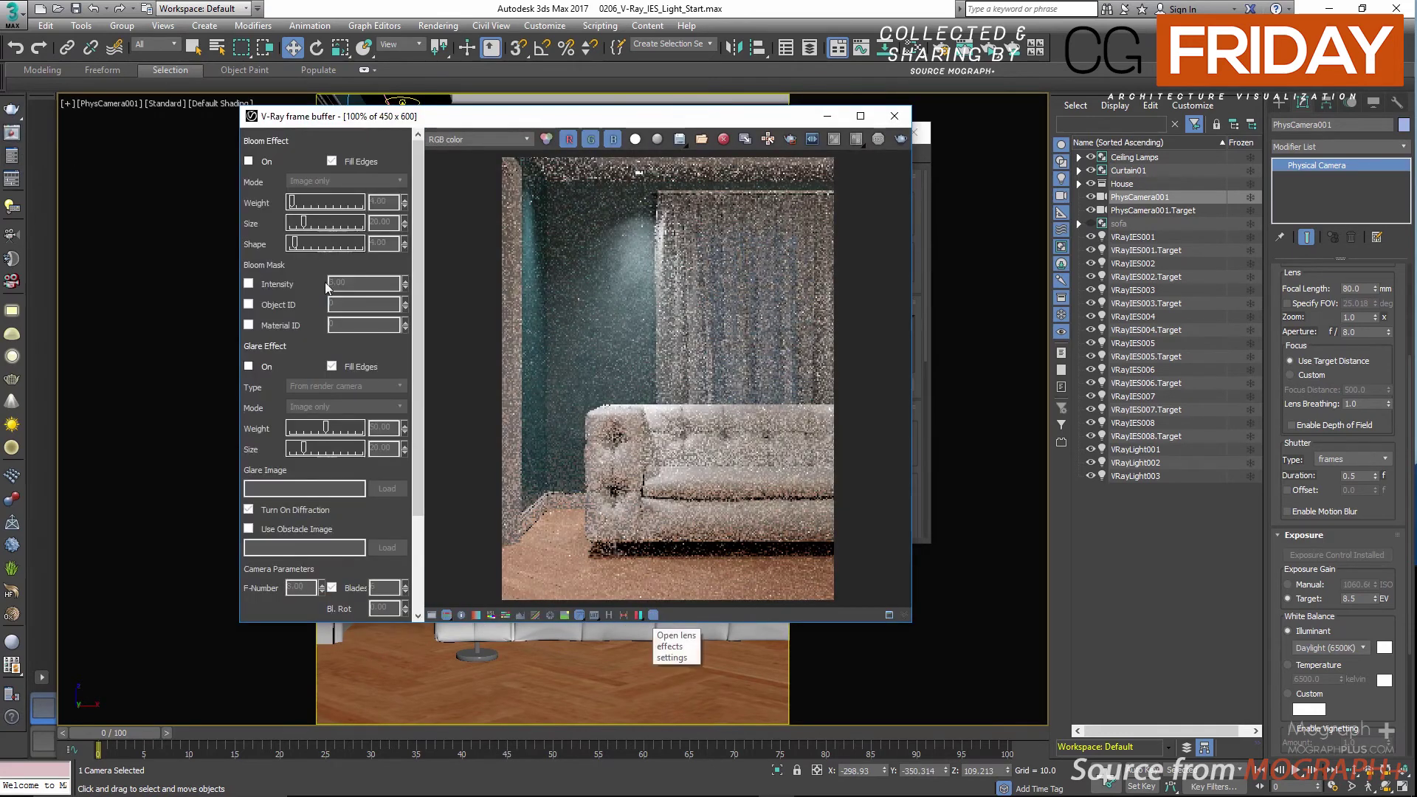
pyautogui.click(248, 162)
pyautogui.click(249, 161)
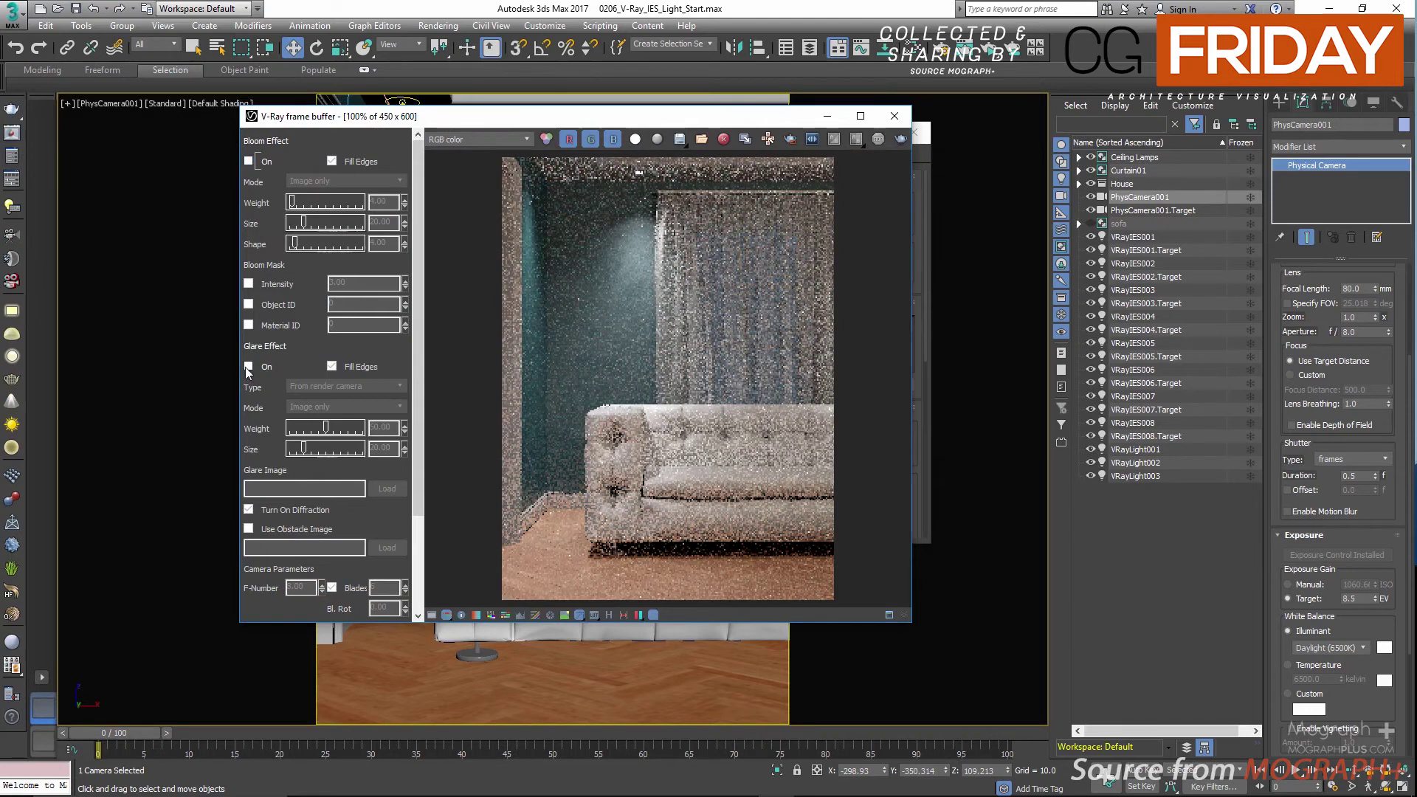
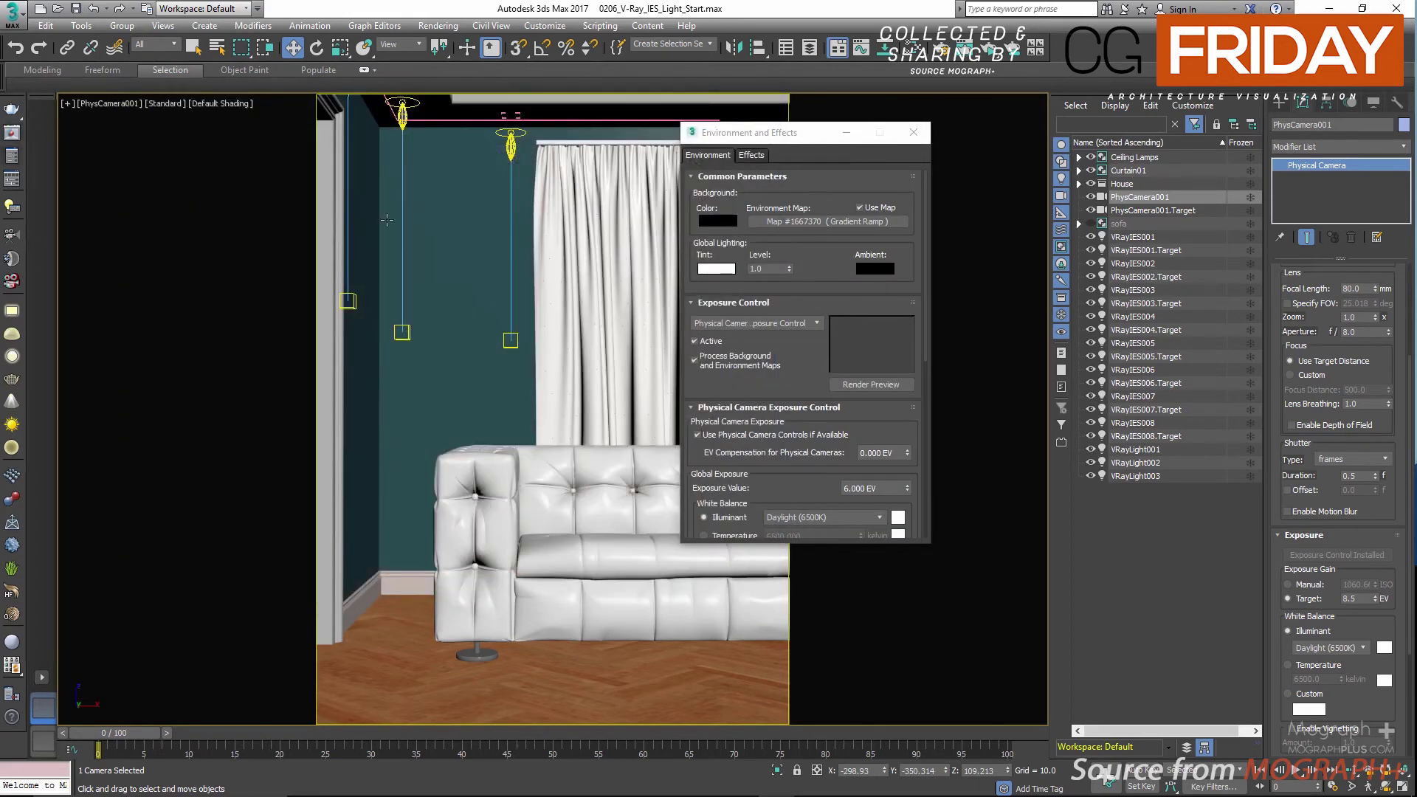
# Step: Switch the render setup to Production Rendering Mode and set the output size to 1200 by 1600
pyautogui.press('F10')
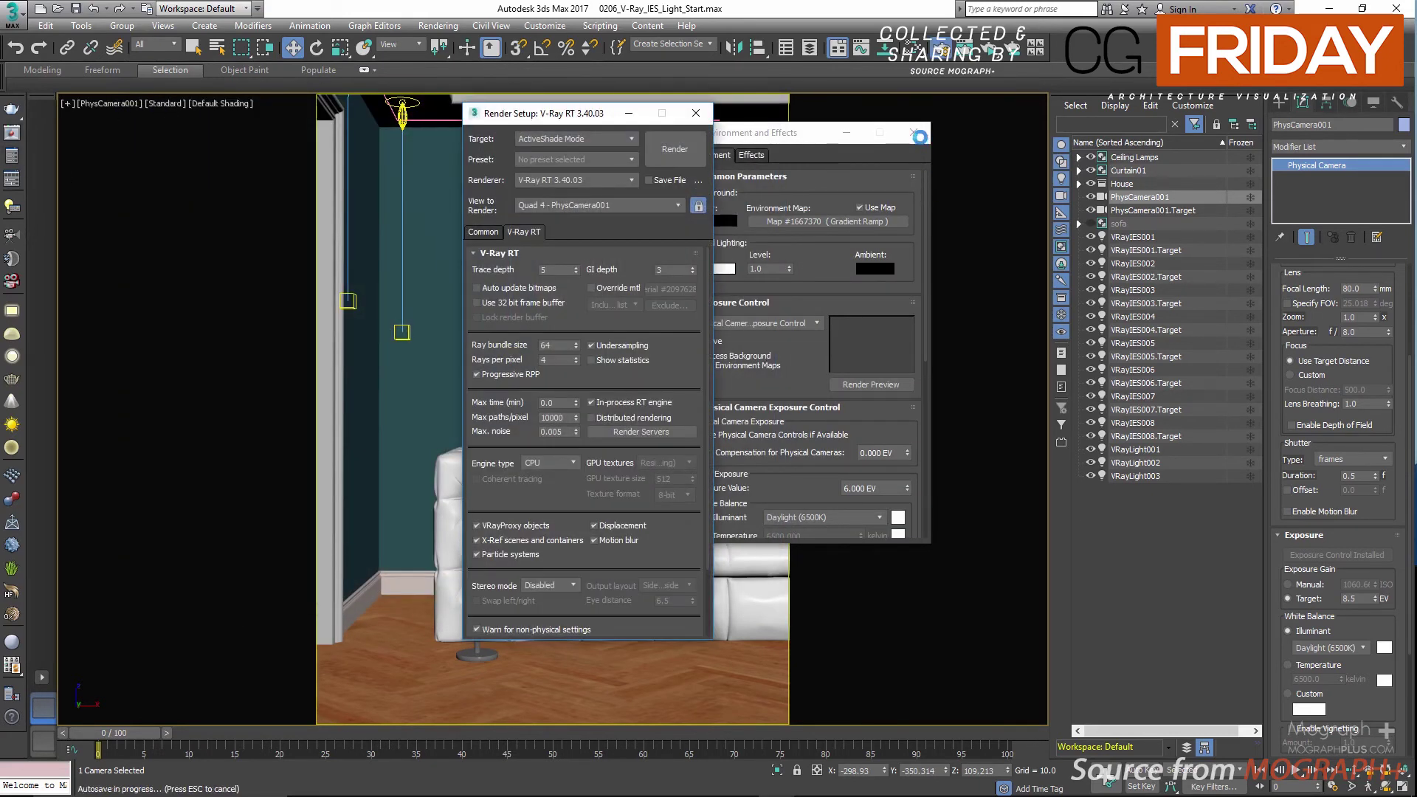
pyautogui.click(913, 133)
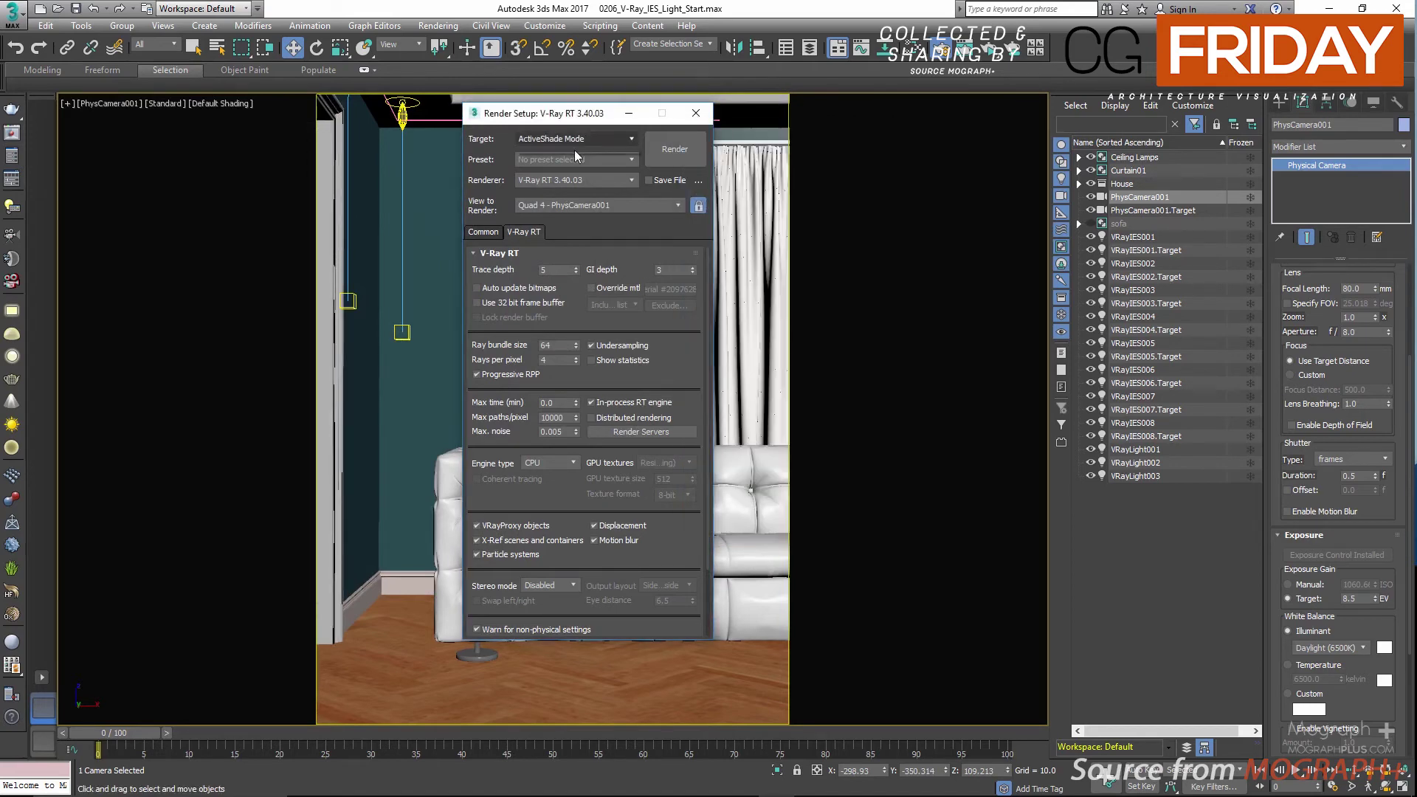
pyautogui.click(574, 139)
pyautogui.click(574, 152)
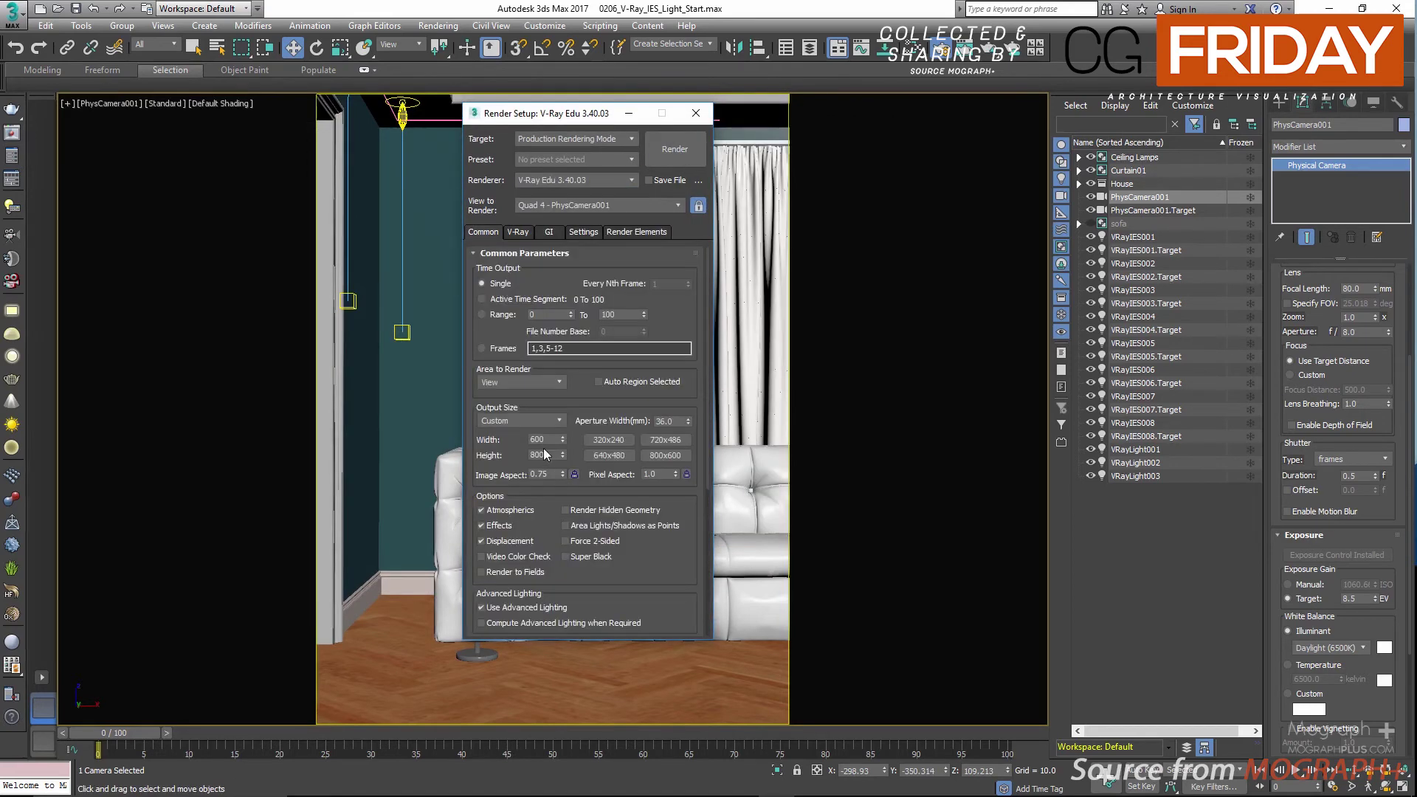
pyautogui.doubleClick(546, 440)
pyautogui.write('1200')
pyautogui.press('Tab')
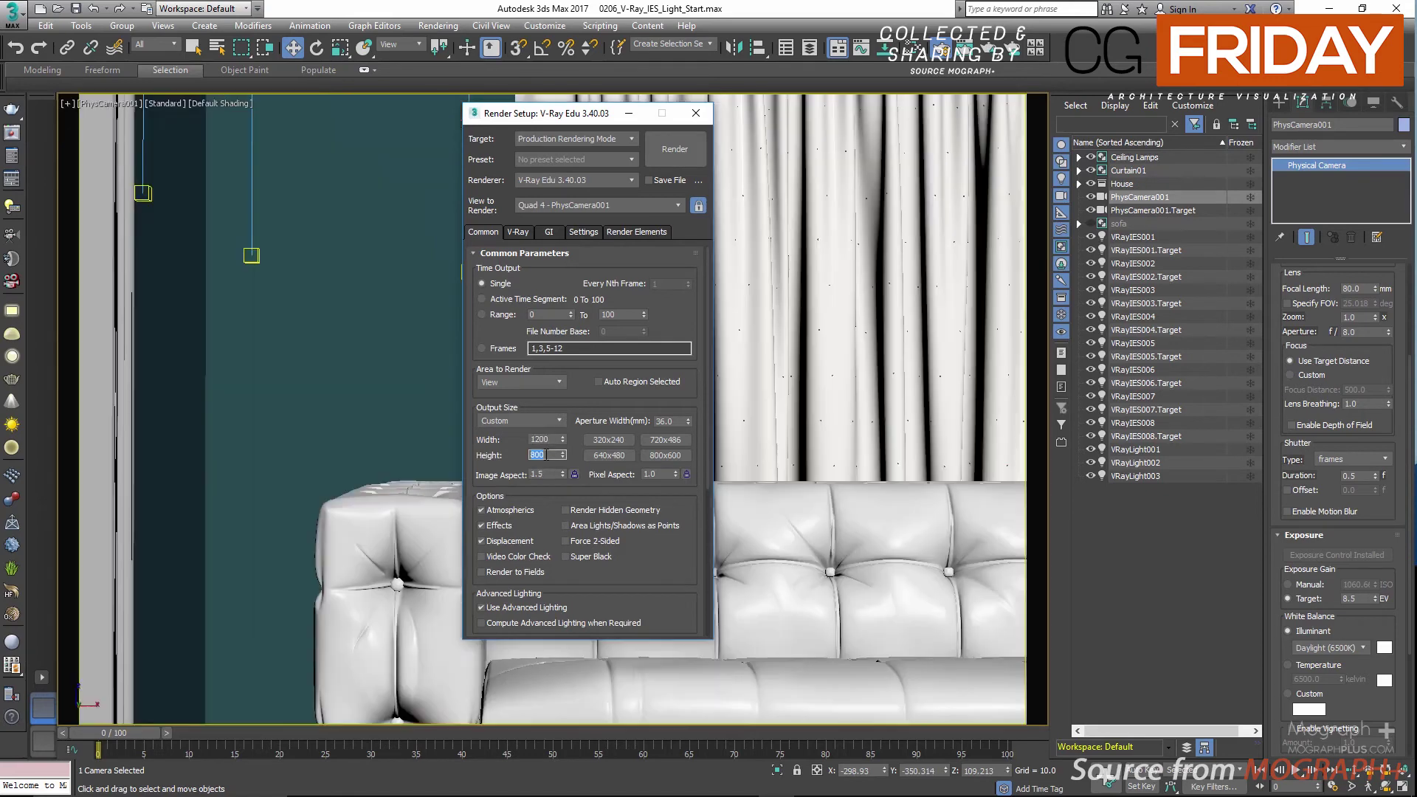
pyautogui.write('1600')
pyautogui.press('Tab')
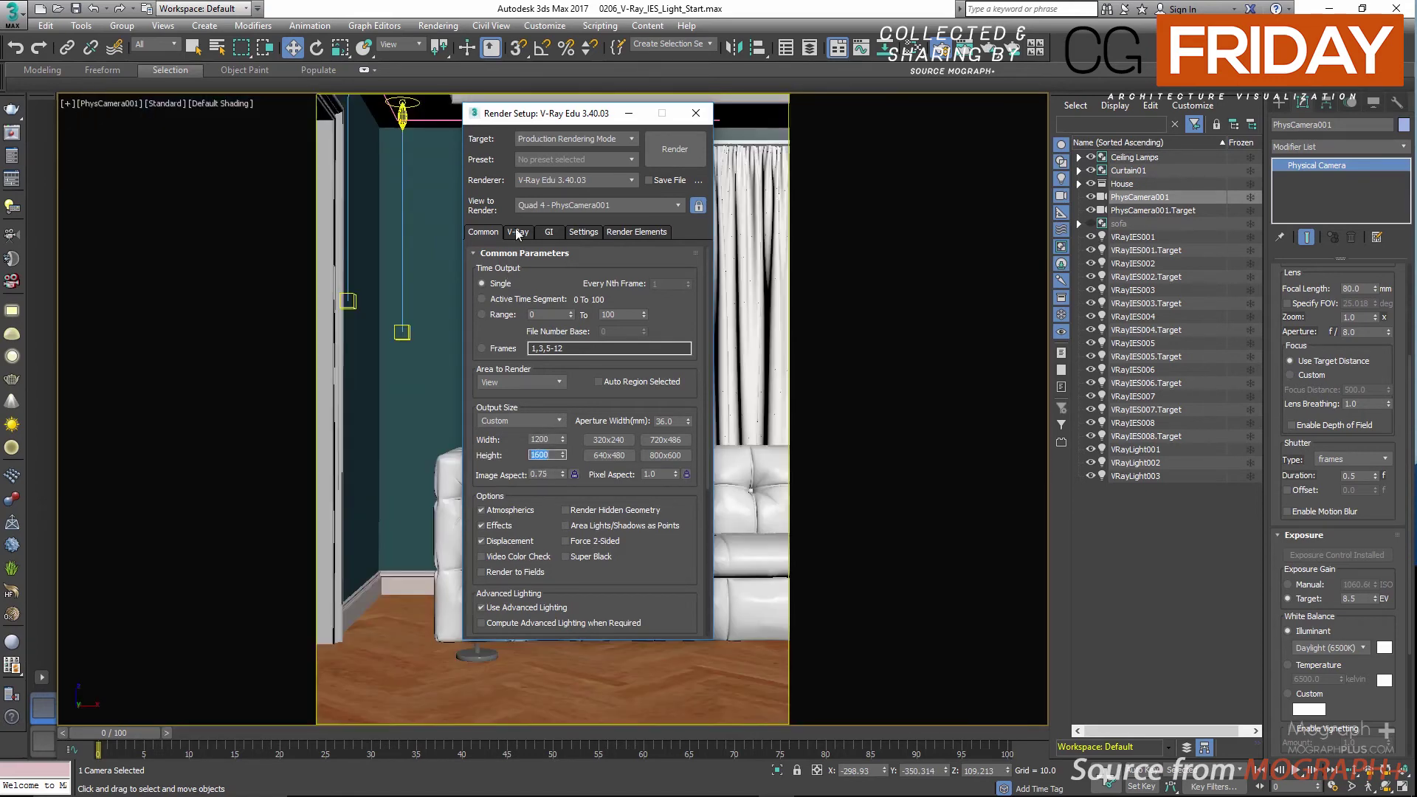
# Step: Change the image sampler to Bucket with max subdivs of 50 and a noise threshold of 0.008
pyautogui.click(517, 232)
pyautogui.click(554, 439)
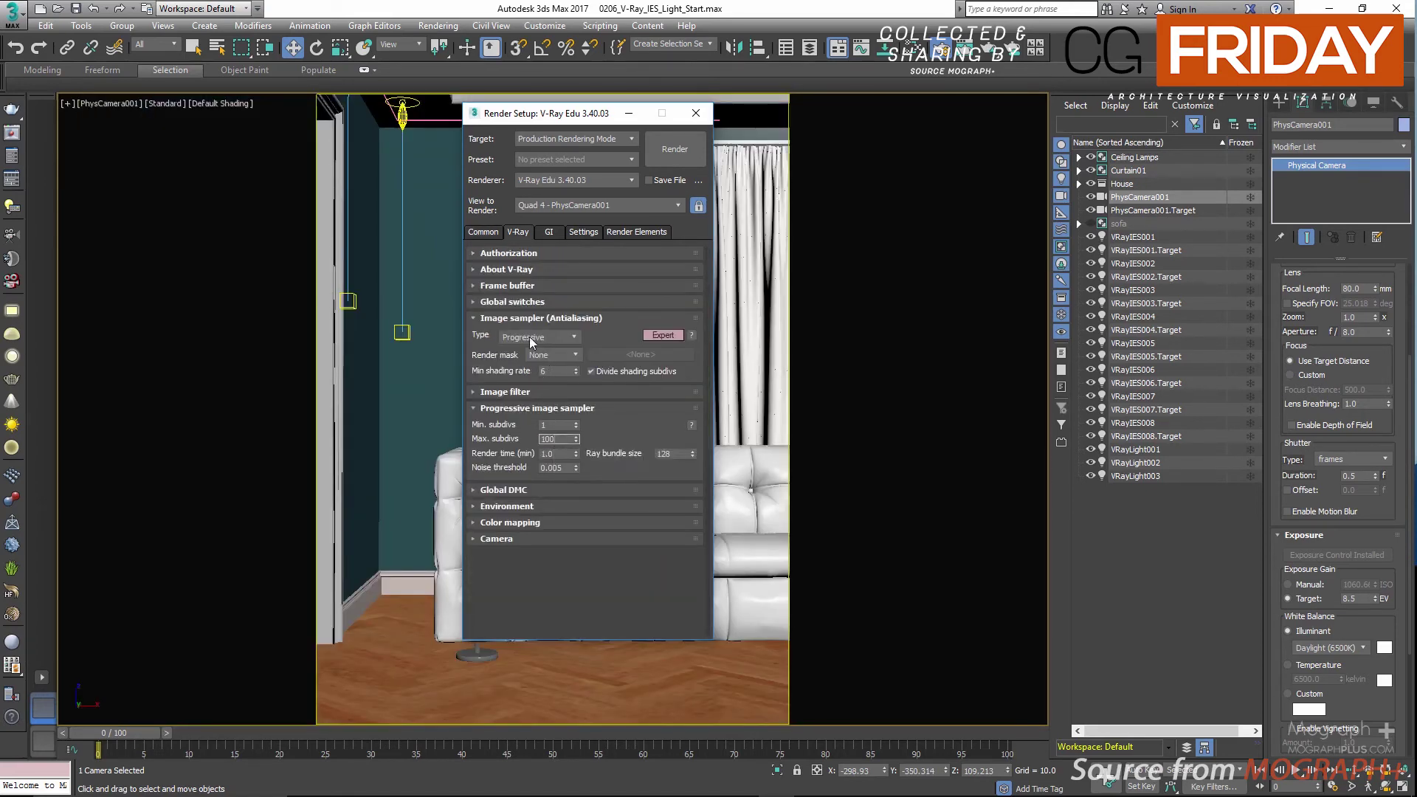
pyautogui.click(531, 337)
pyautogui.click(539, 364)
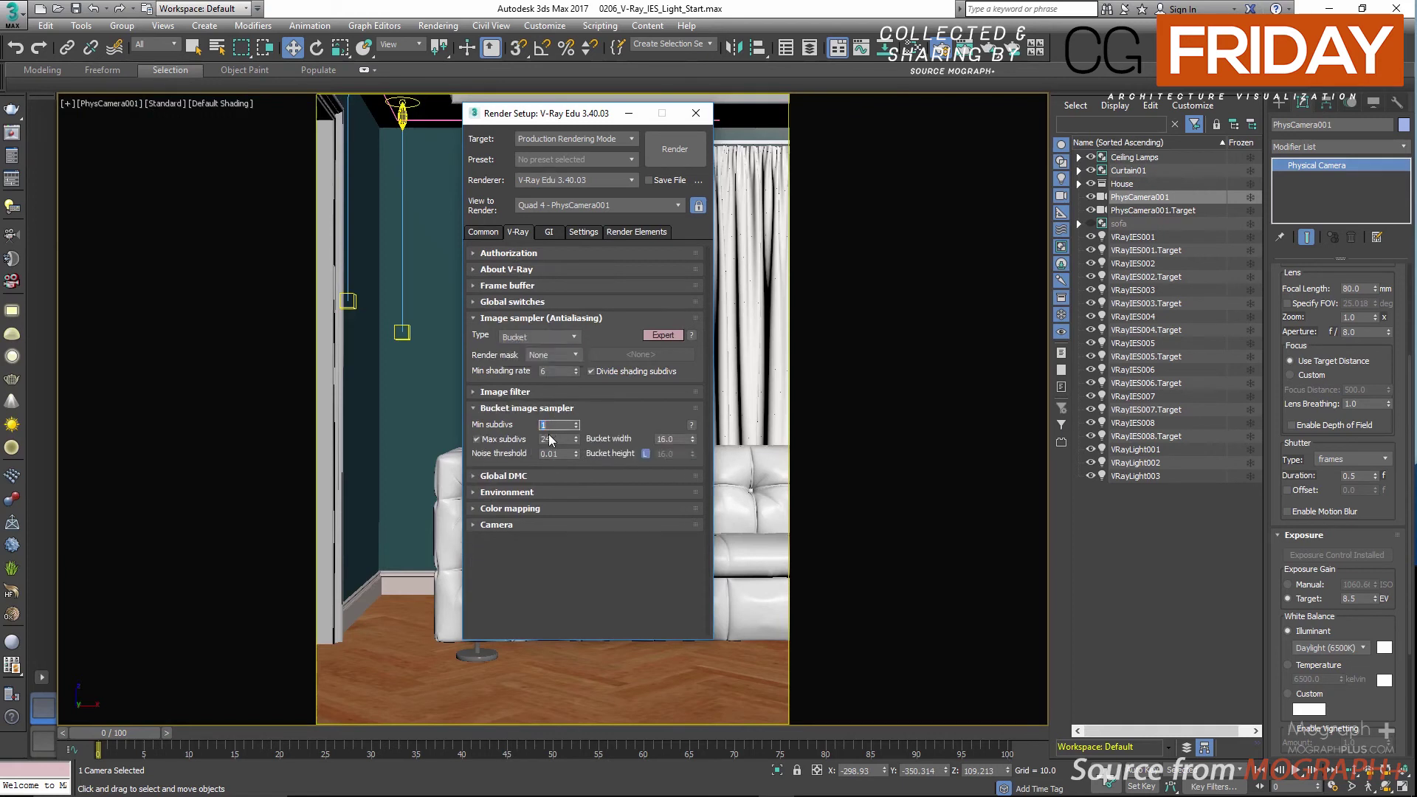
pyautogui.doubleClick(550, 439)
pyautogui.write('50')
pyautogui.click(559, 452)
pyautogui.write('08')
# Step: Set the Global DMC noise threshold to 0.003
pyautogui.click(582, 475)
pyautogui.click(510, 507)
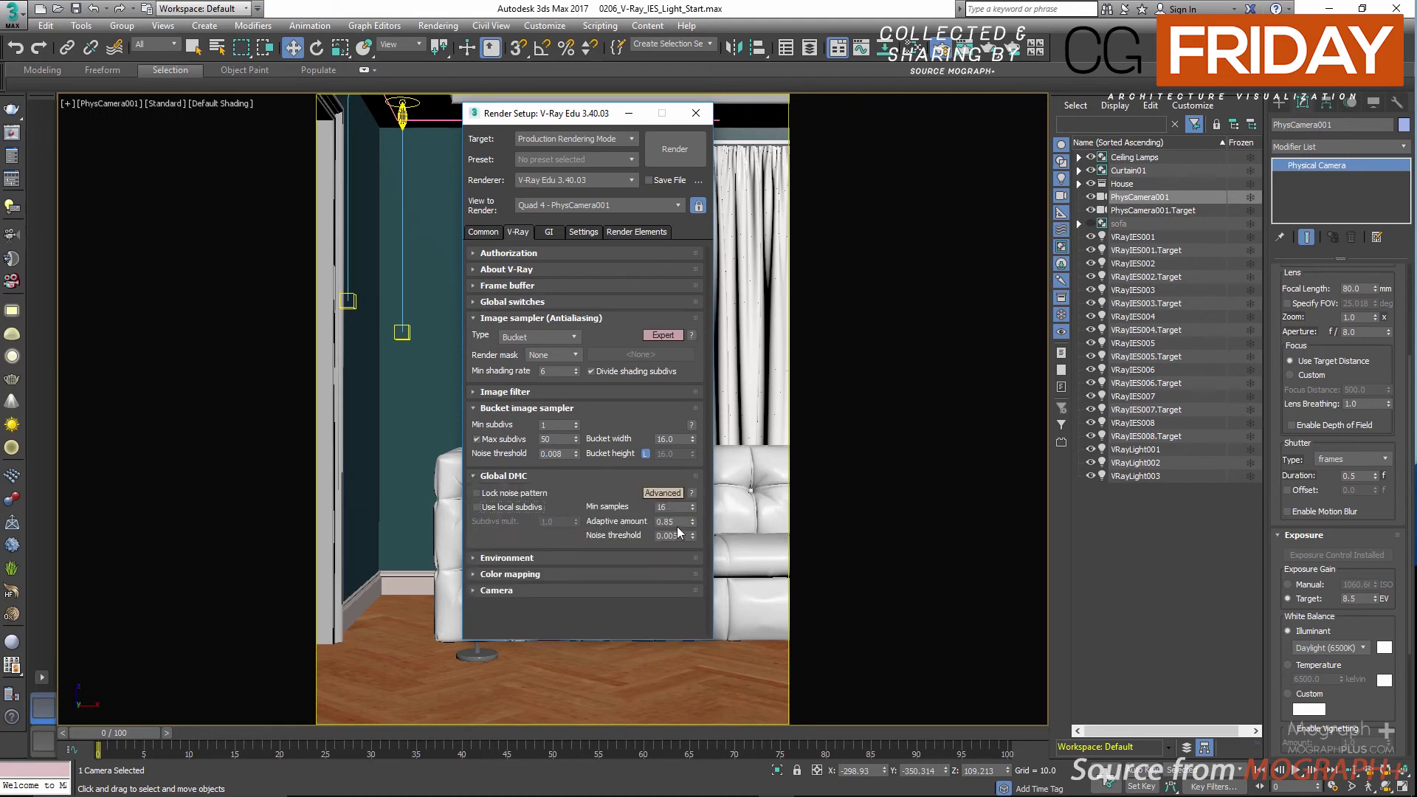
pyautogui.click(680, 536)
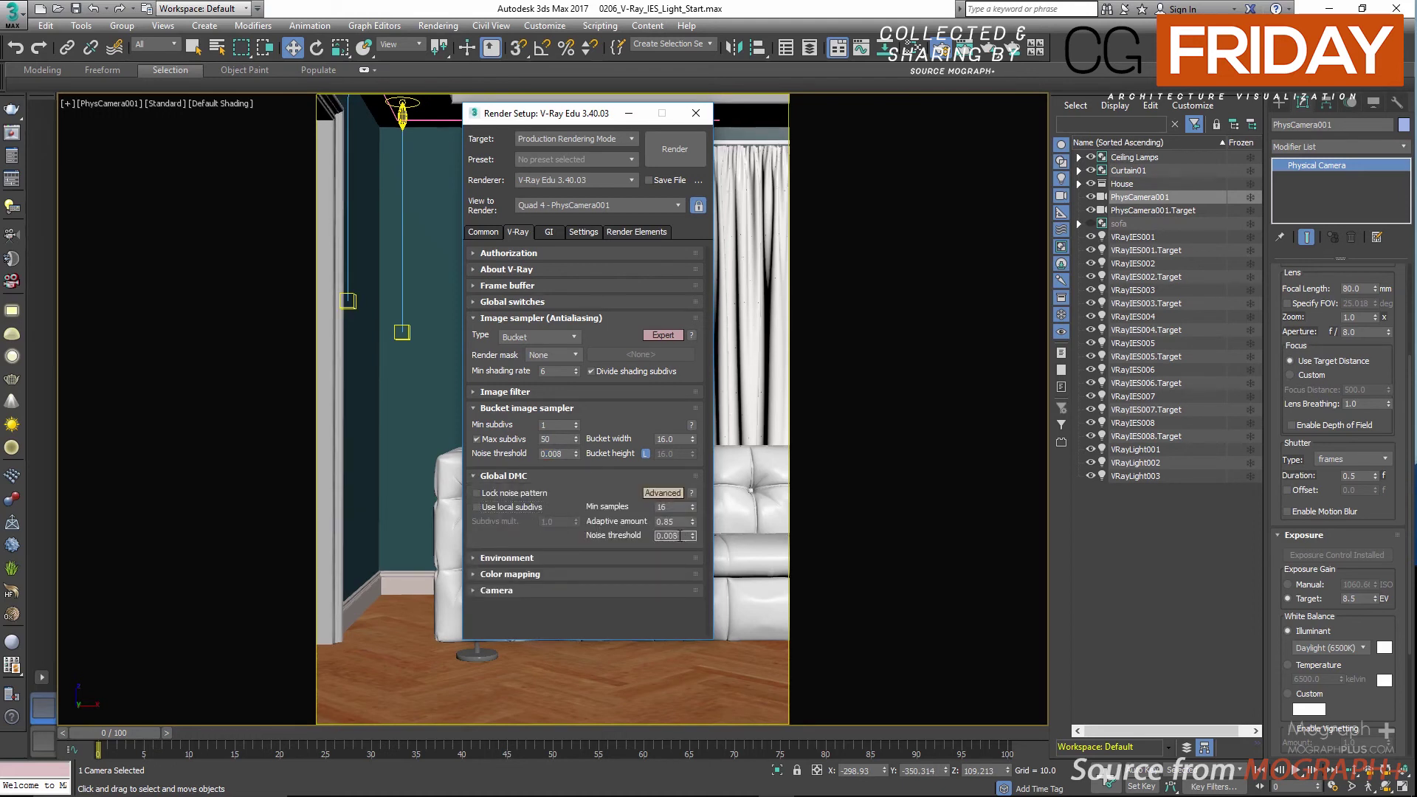
# Step: Set the irradiance map's current preset to Medium in the global illumination settings
pyautogui.click(548, 232)
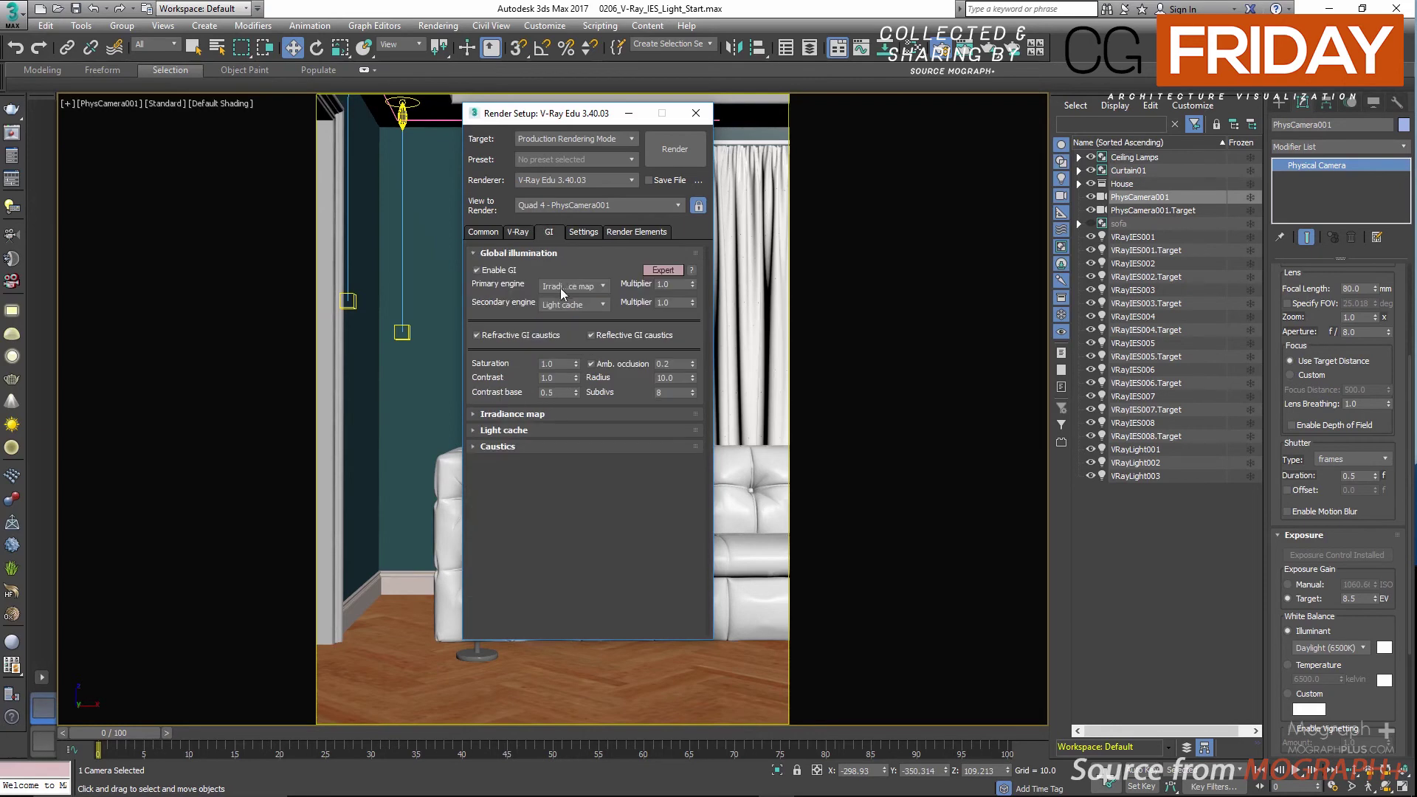
pyautogui.click(569, 414)
pyautogui.click(574, 273)
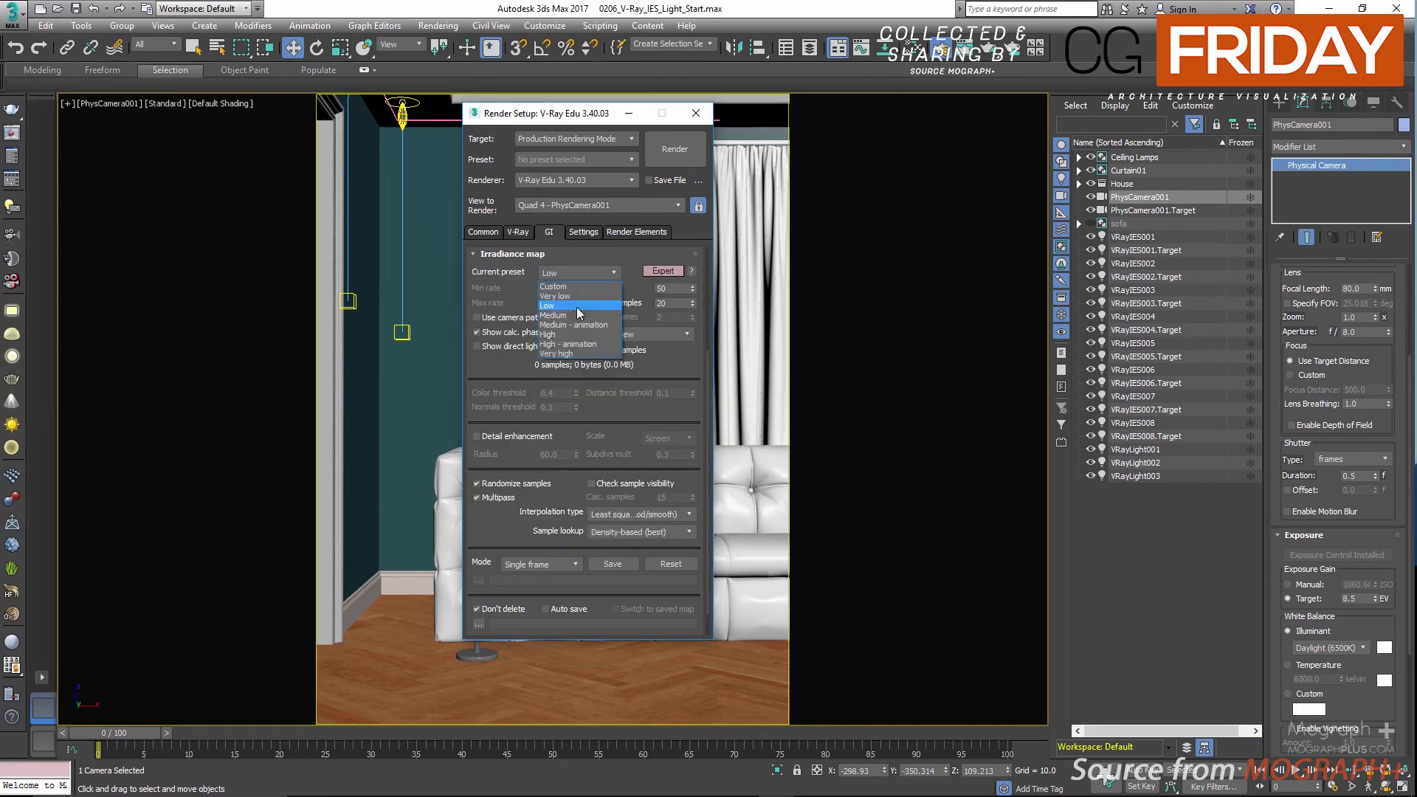
pyautogui.click(578, 315)
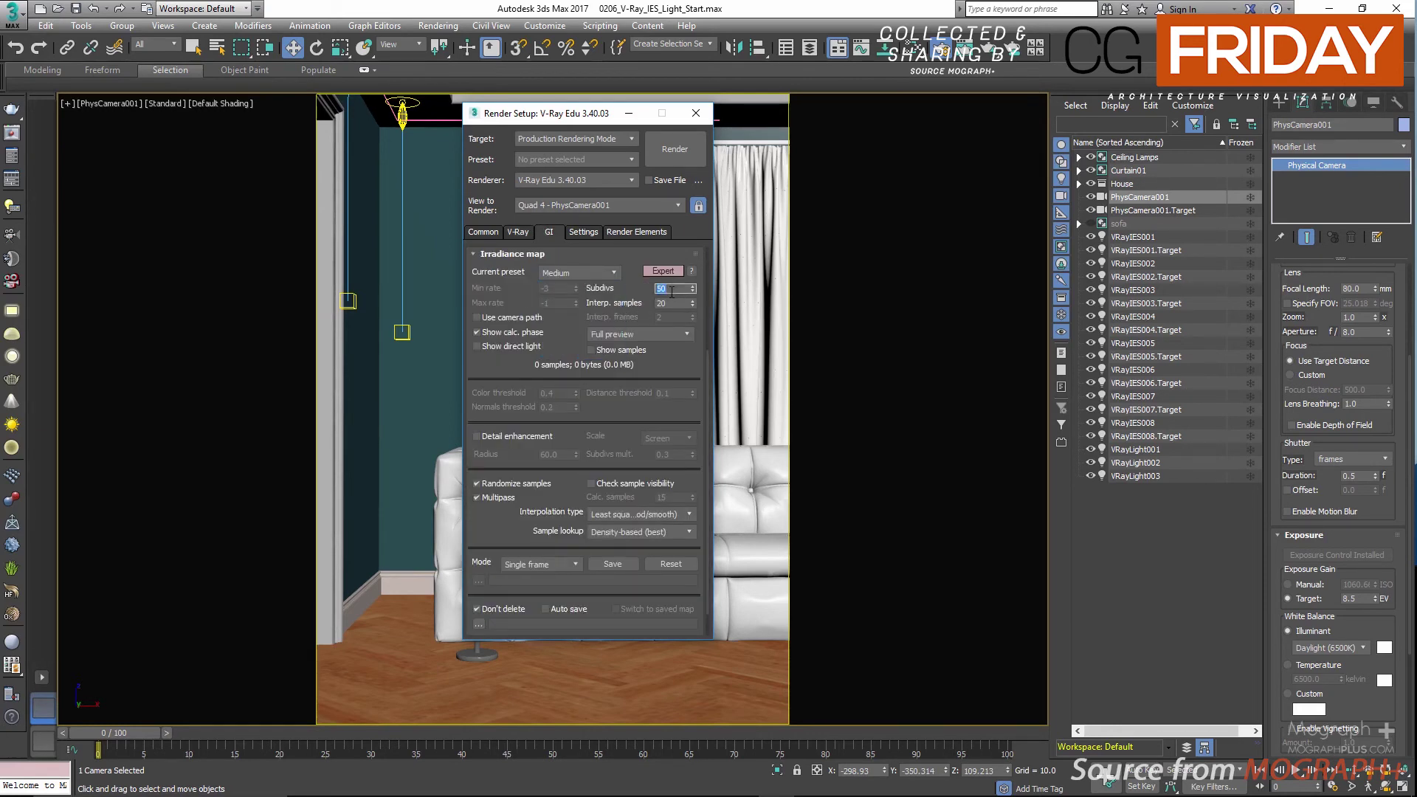
pyautogui.click(545, 255)
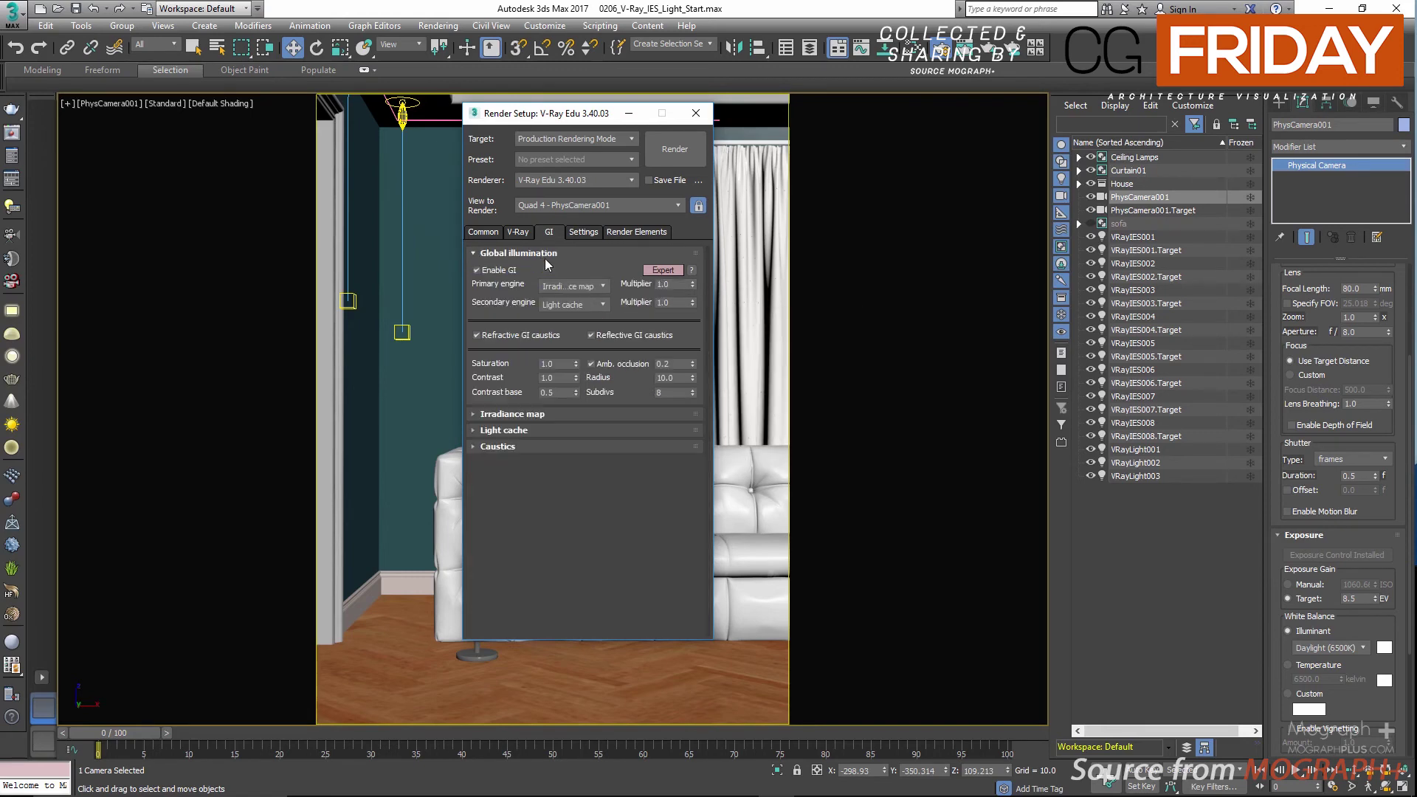
# Step: Set the light cache subdivs to 1000 and open the render elements settings
pyautogui.click(530, 431)
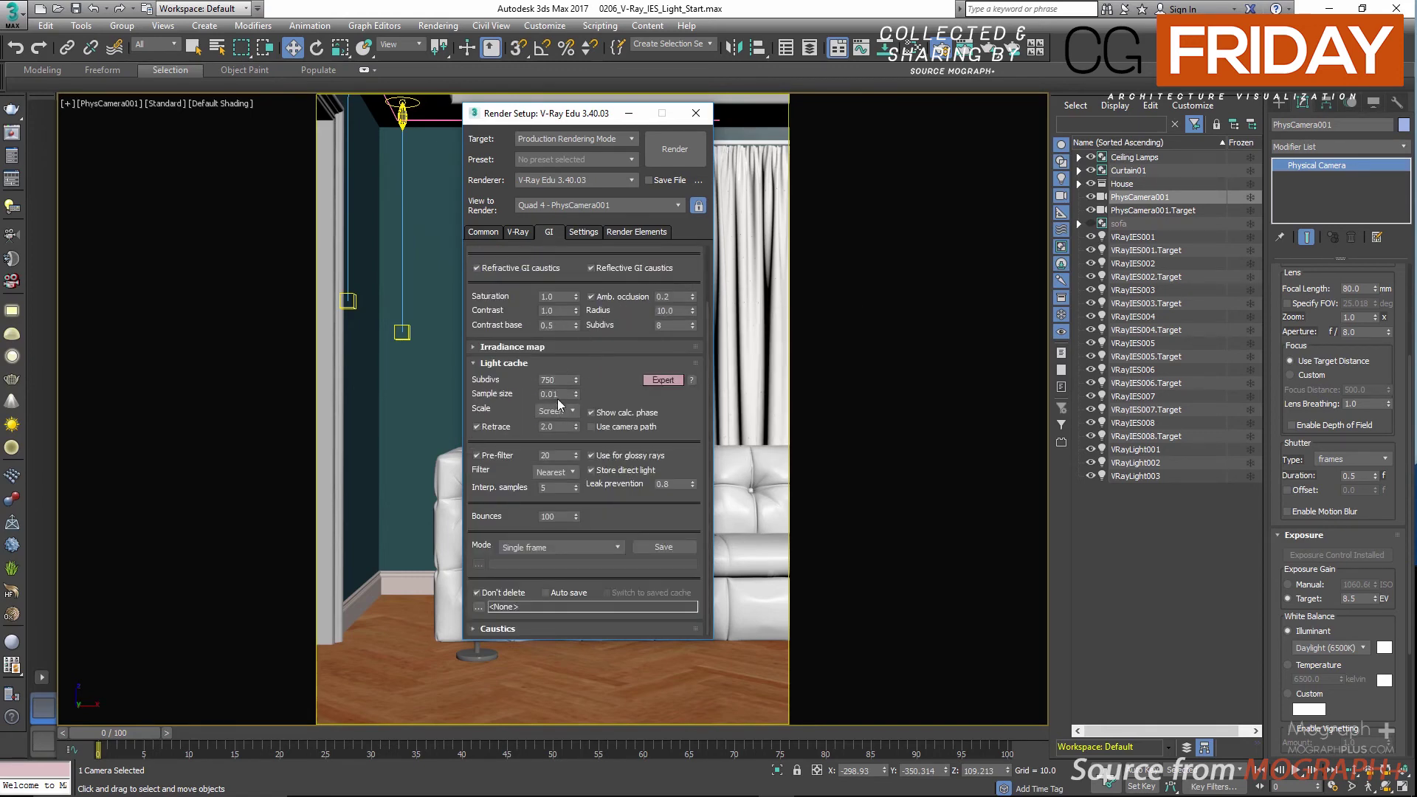
pyautogui.doubleClick(555, 379)
pyautogui.write('1000')
pyautogui.press('Return')
pyautogui.click(610, 236)
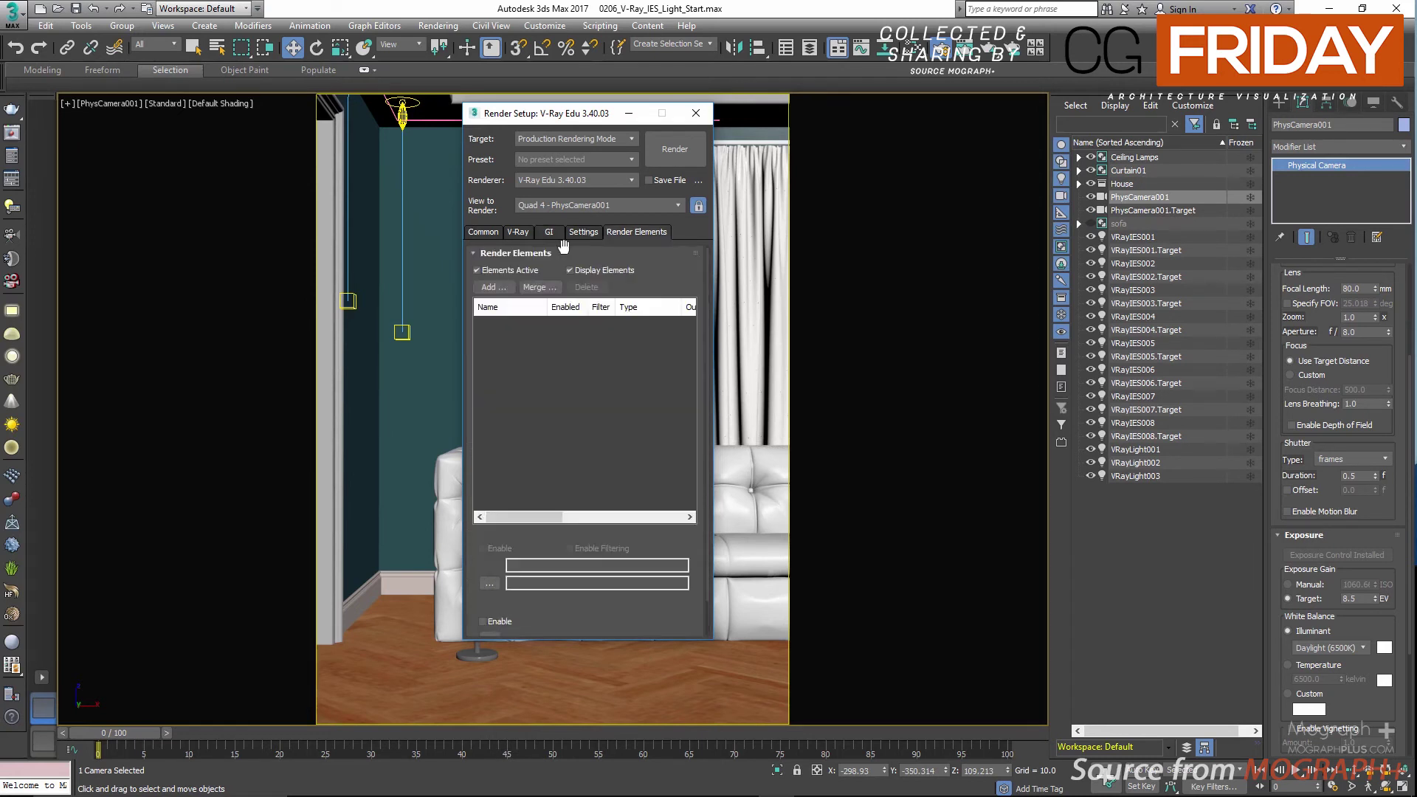
# Step: Add a VRayDenoiser render element and set its denoiser preset to Mild
pyautogui.click(492, 286)
pyautogui.doubleClick(516, 316)
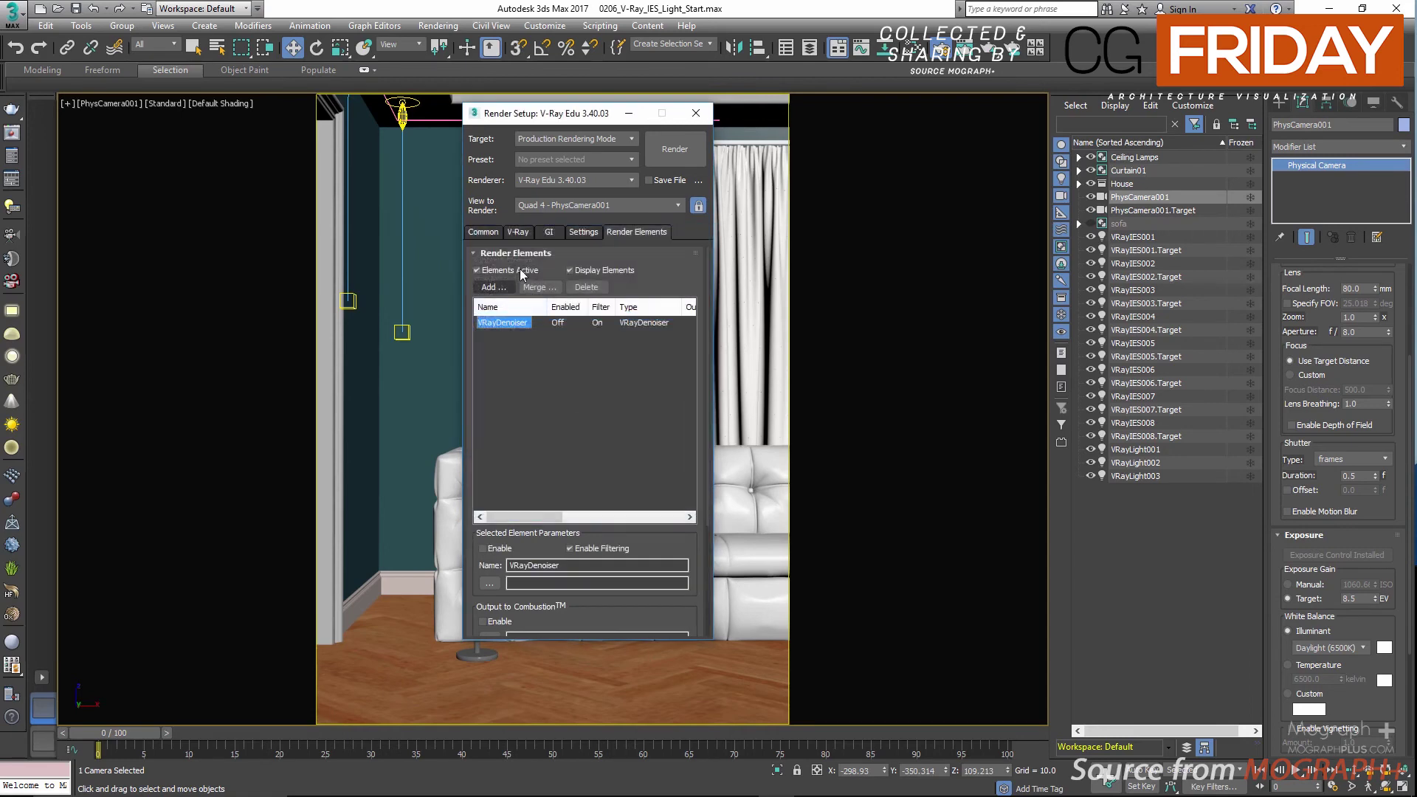
pyautogui.click(516, 253)
pyautogui.click(600, 304)
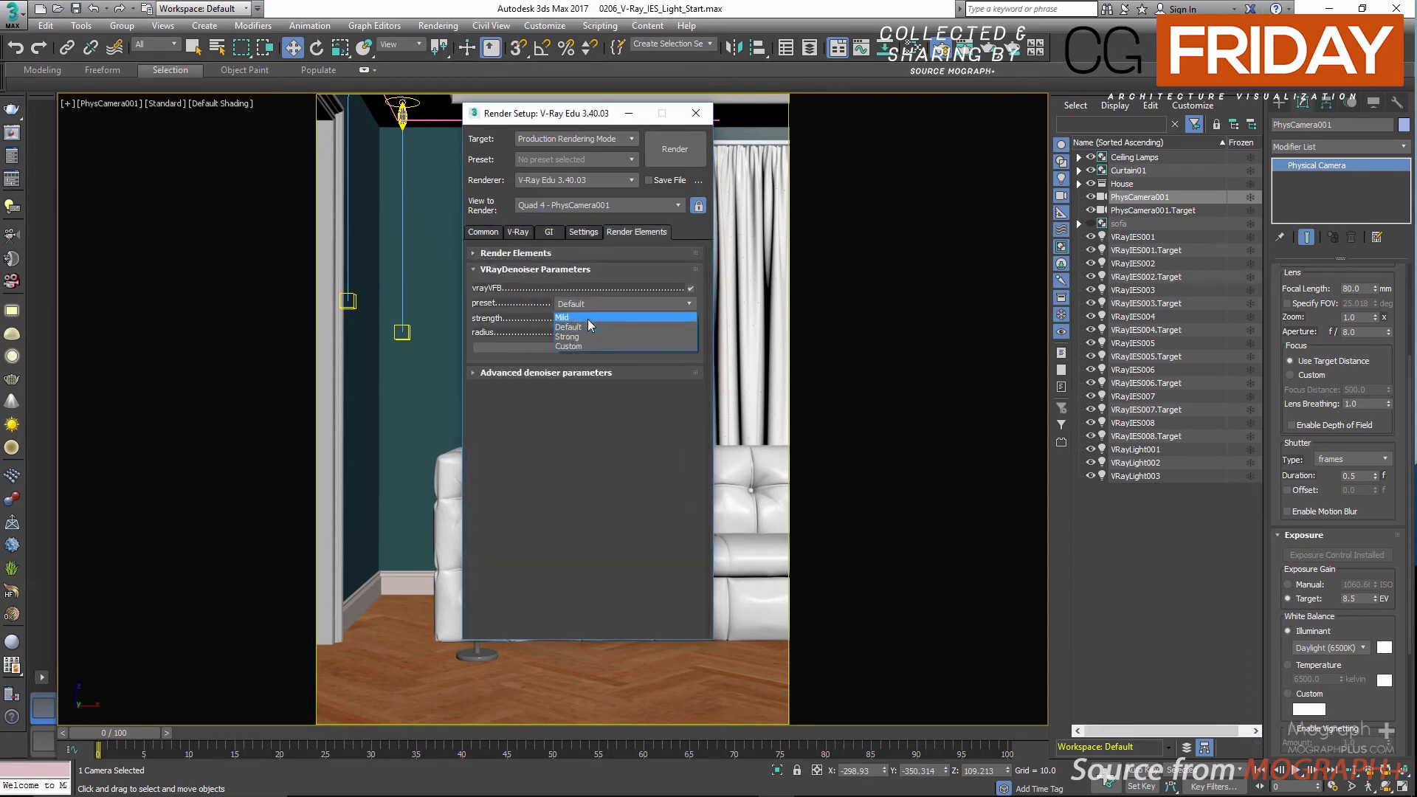
pyautogui.click(587, 319)
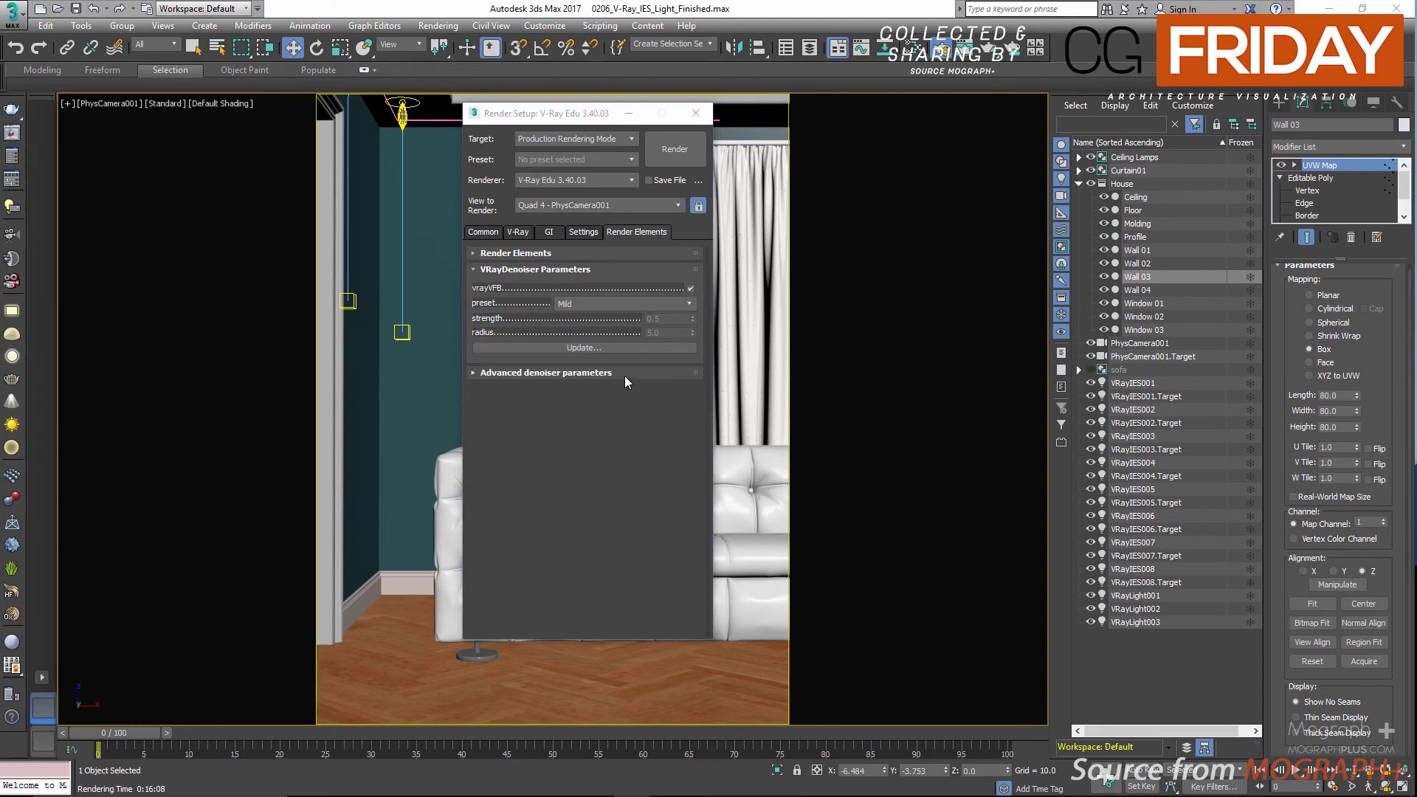
# Step: Examine the finished render in the maximized V-Ray frame buffer and open the lens effects settings
pyautogui.click(11, 133)
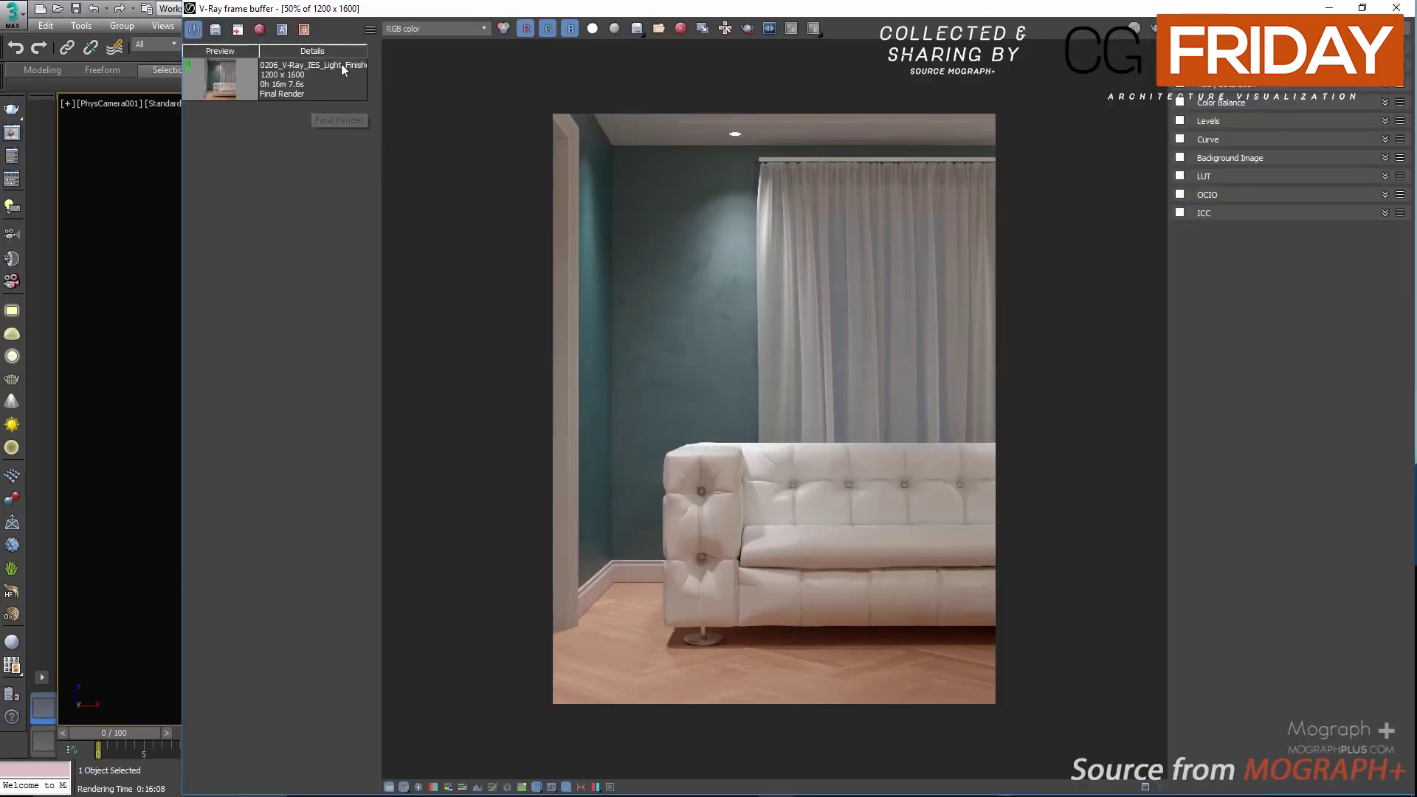
pyautogui.moveTo(375, 14); pyautogui.dragTo(346, 22)
pyautogui.doubleClick(346, 16)
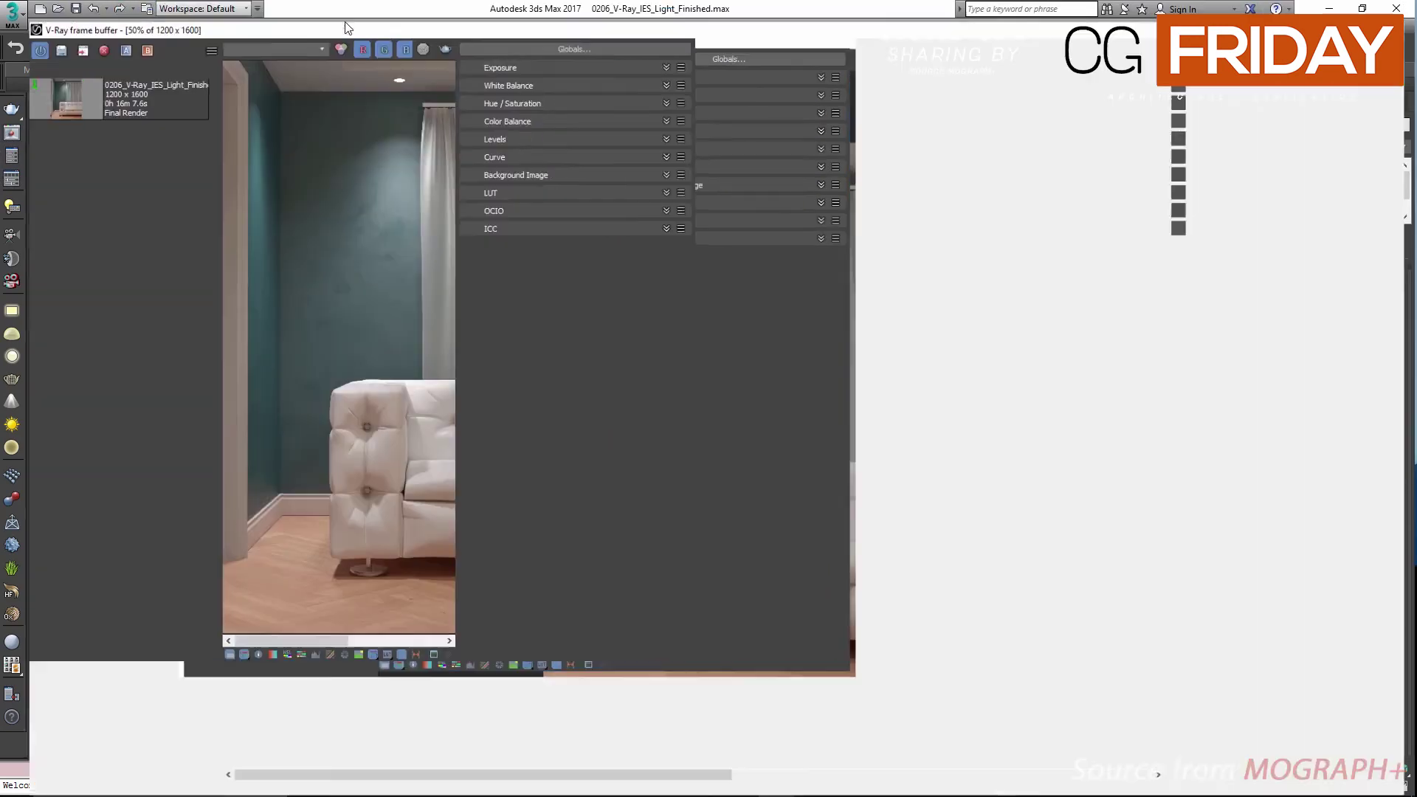
pyautogui.scroll(3, 623, 282)
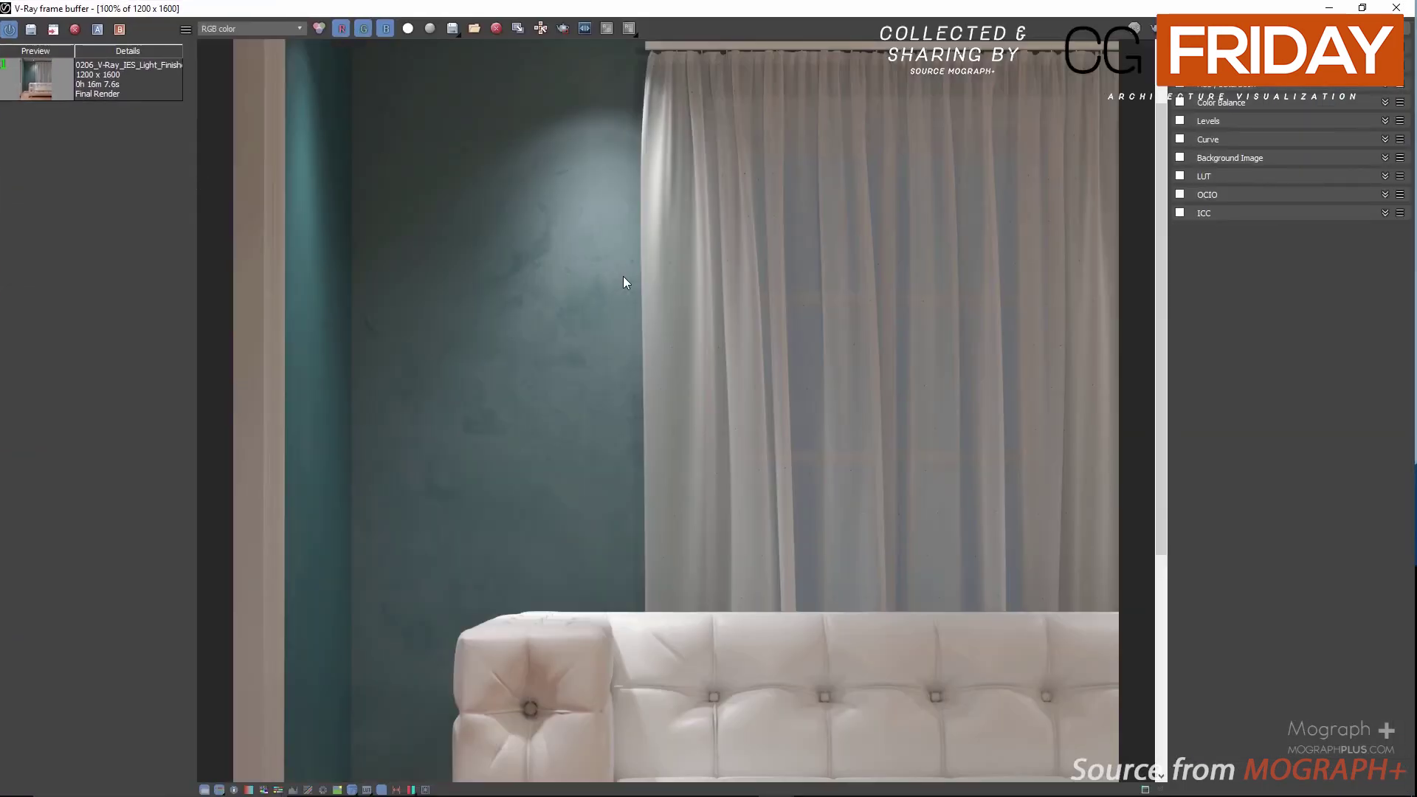
pyautogui.scroll(-3, 623, 283)
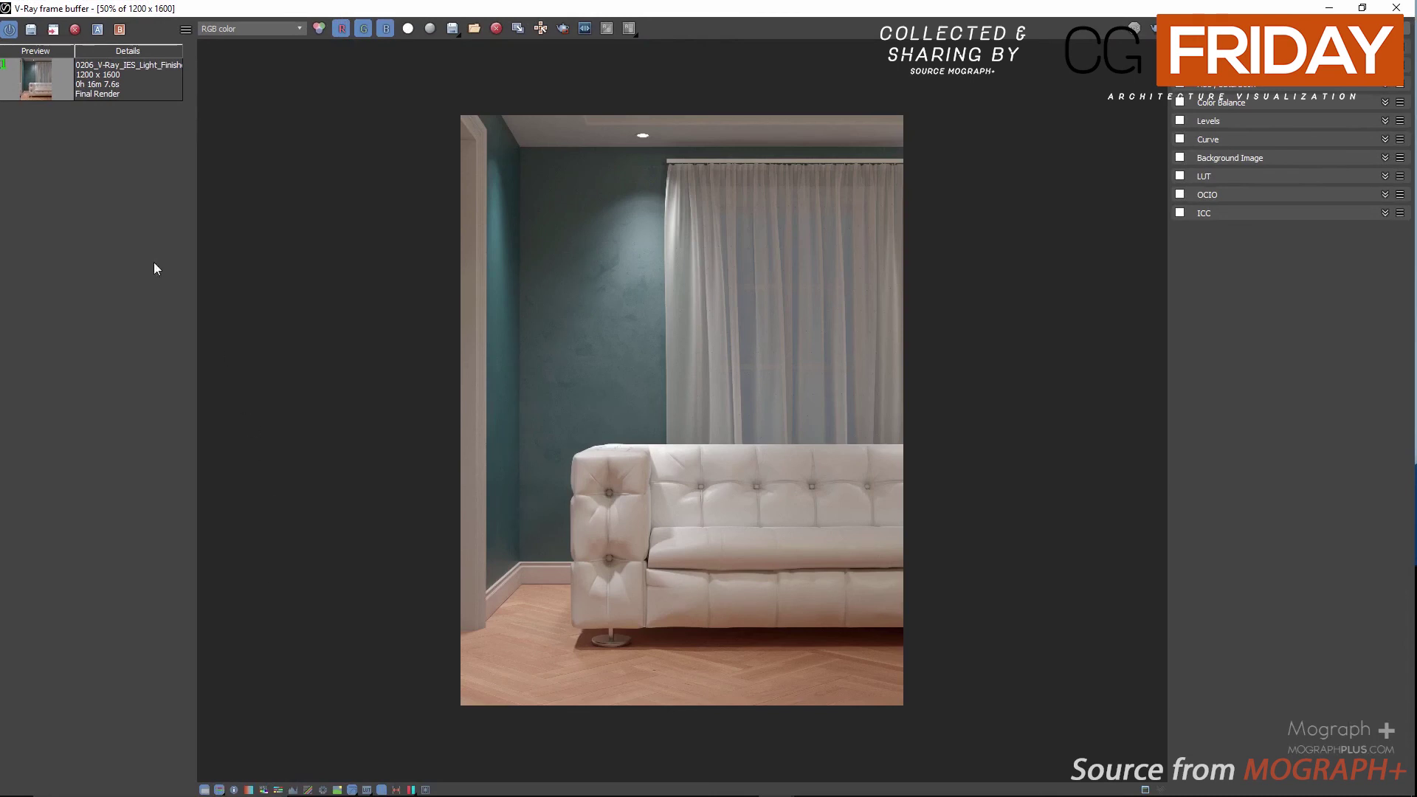
pyautogui.click(433, 790)
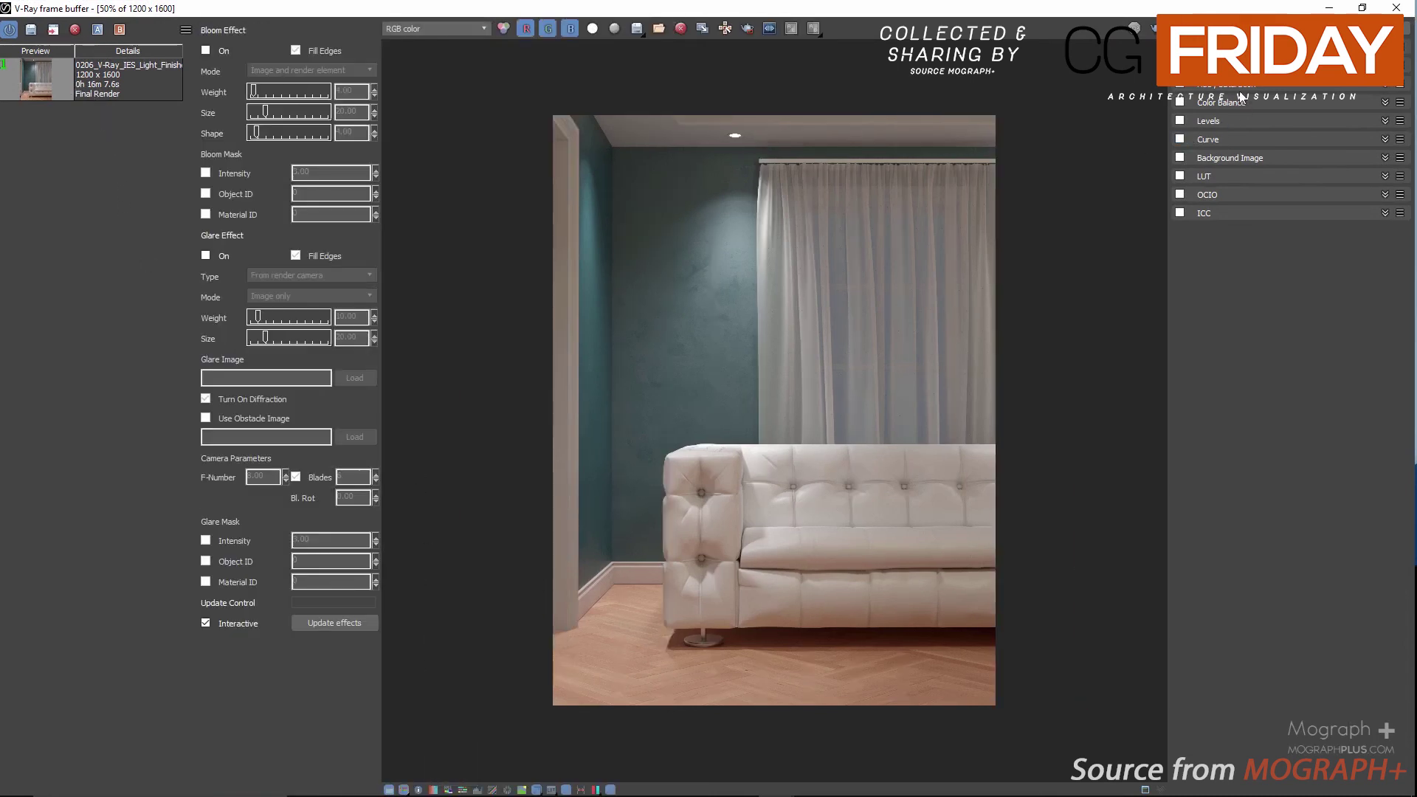
# Step: Enable the Curve color correction in the frame buffer and reset its curve to a straight line
pyautogui.click(1179, 138)
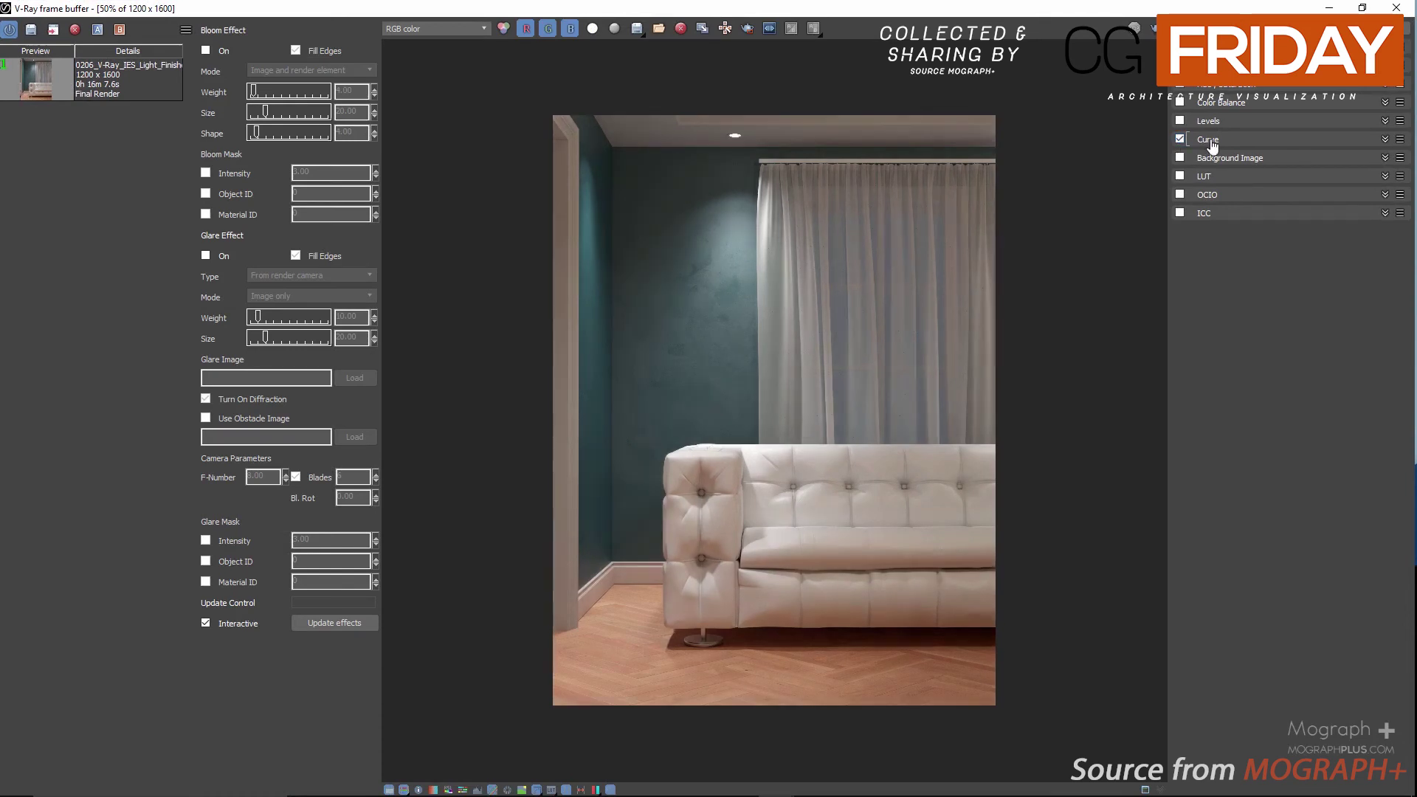
pyautogui.click(1212, 143)
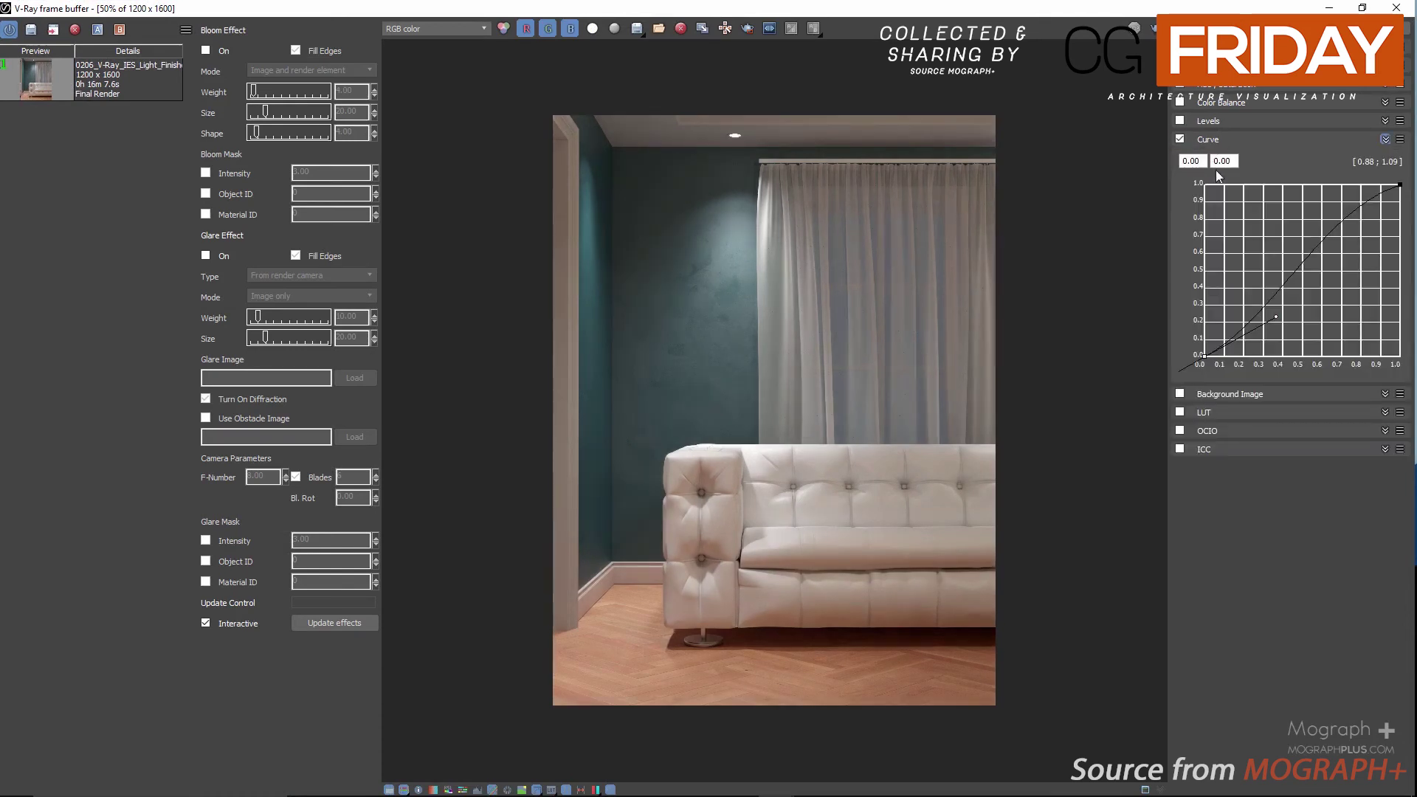
pyautogui.click(1386, 141)
pyautogui.click(1329, 156)
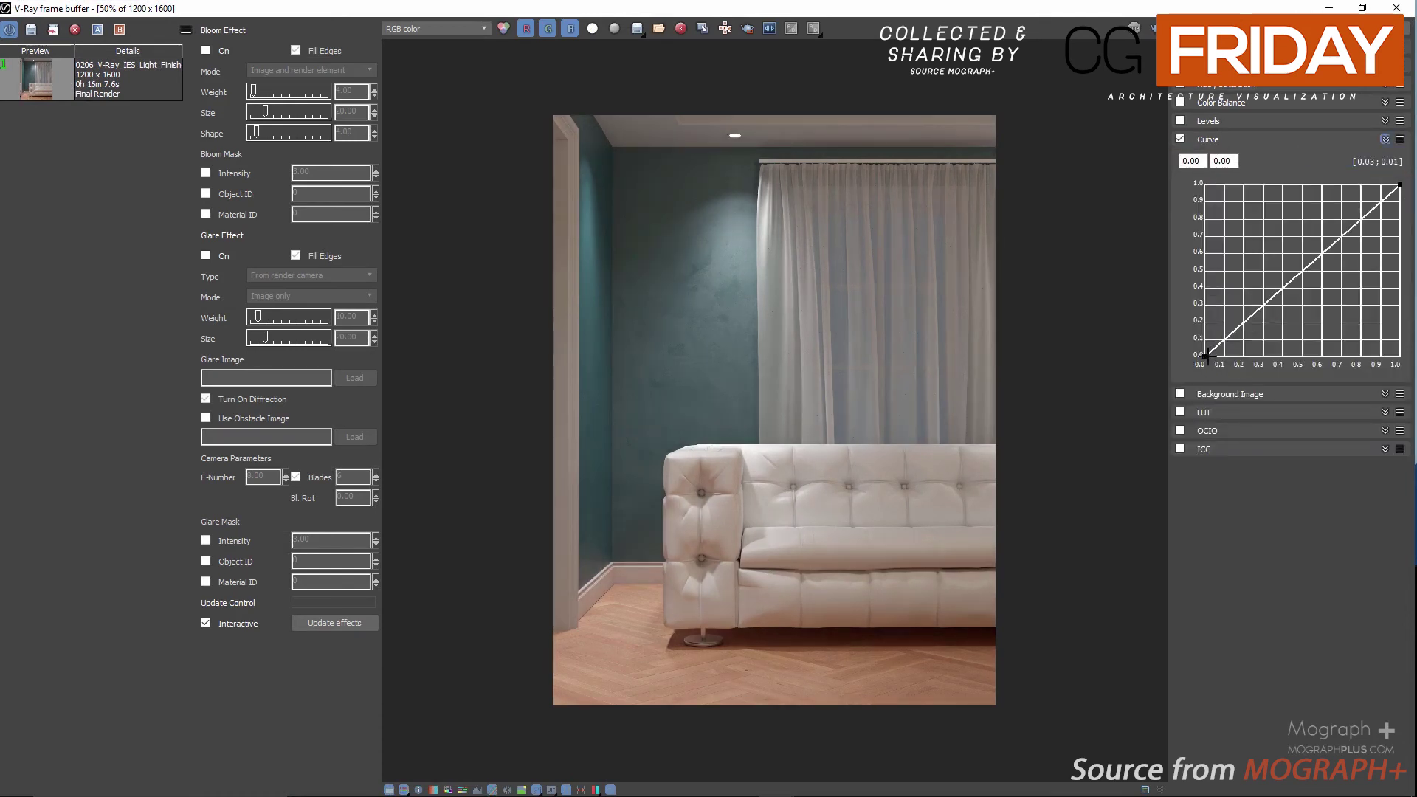
# Step: Bend the correction curve into a gentle S-shape by lowering the shadow end and raising the highlight end
pyautogui.moveTo(1264, 304); pyautogui.dragTo(1278, 323)
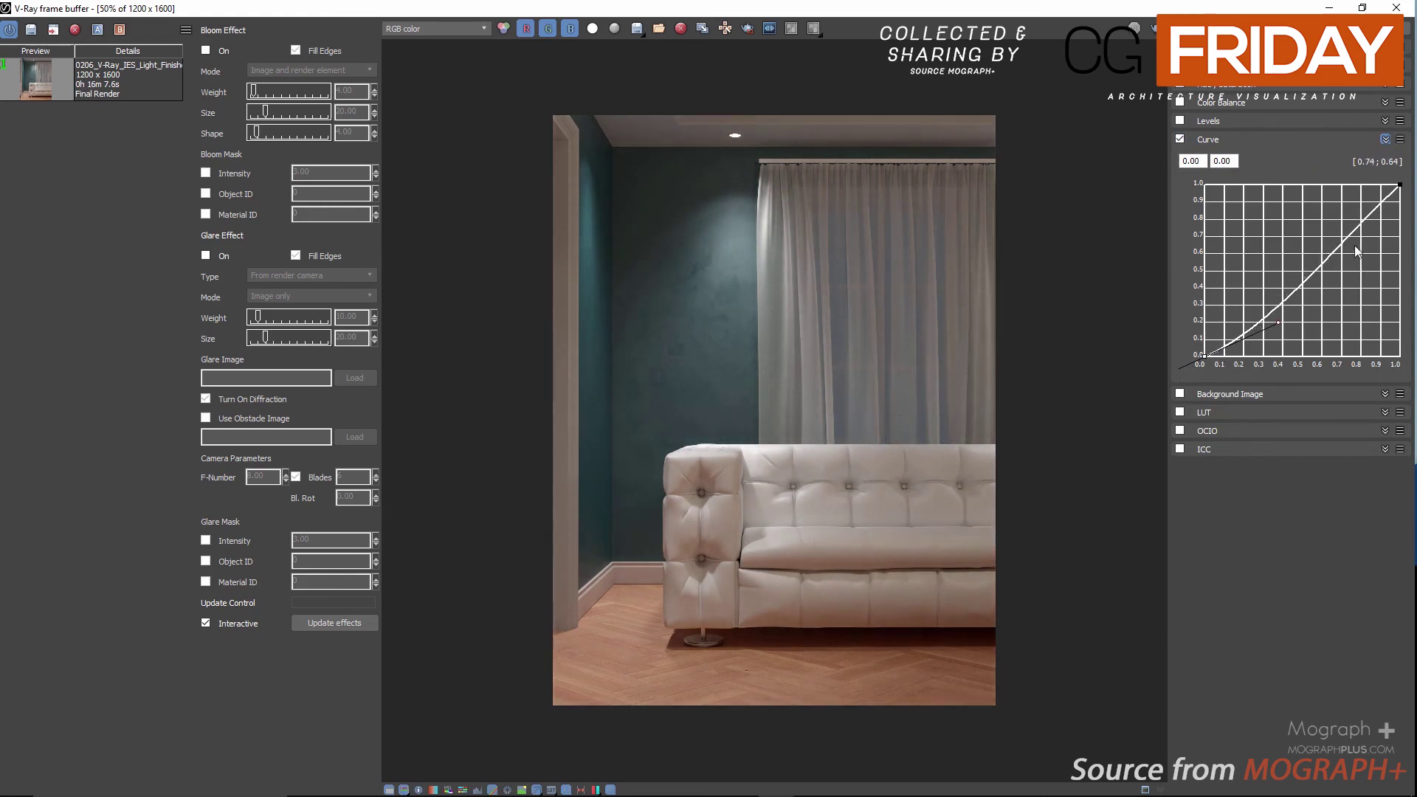
pyautogui.click(1399, 185)
pyautogui.moveTo(1346, 237); pyautogui.dragTo(1326, 221)
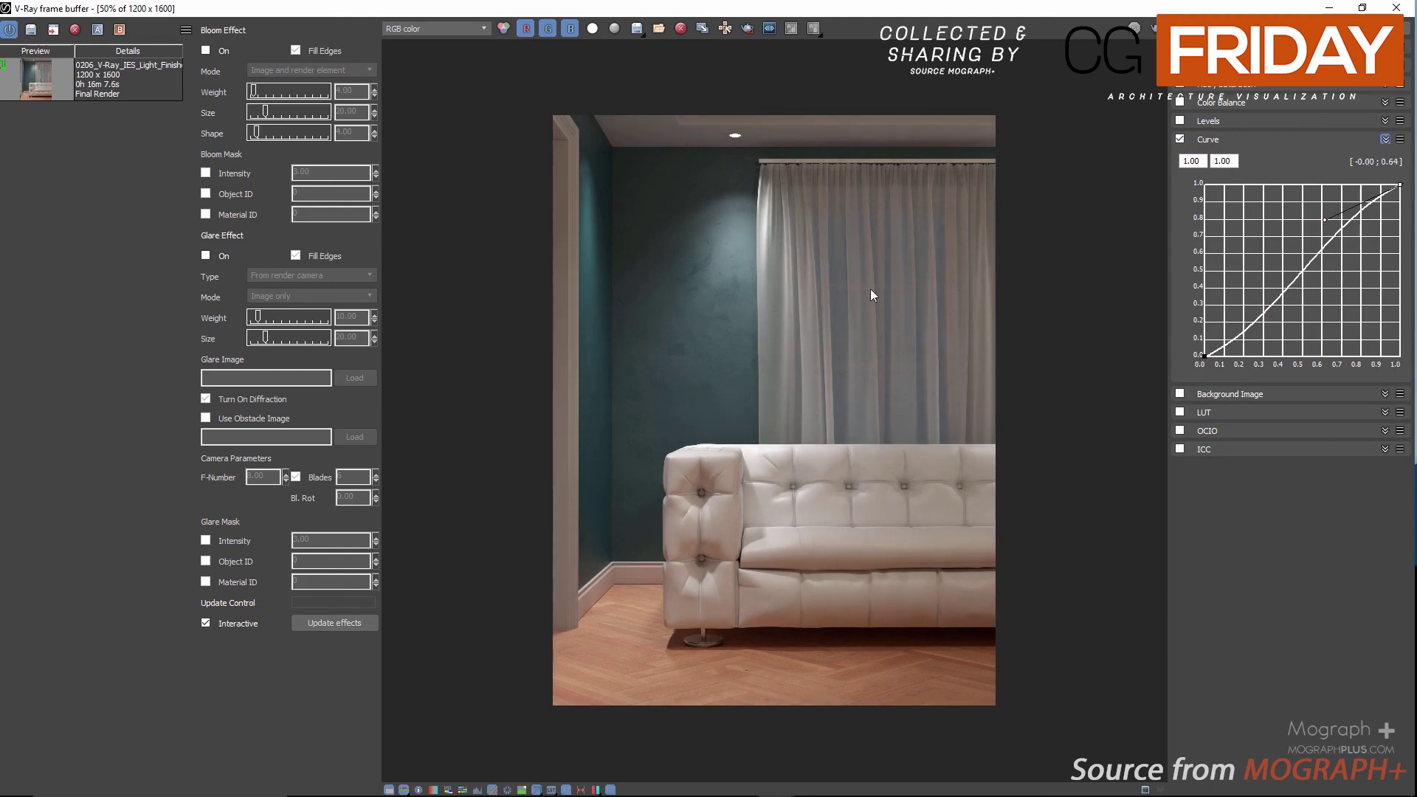
# Step: Turn on the Bloom and Glare effects, with the bloom mode set to Image and render element
pyautogui.click(207, 49)
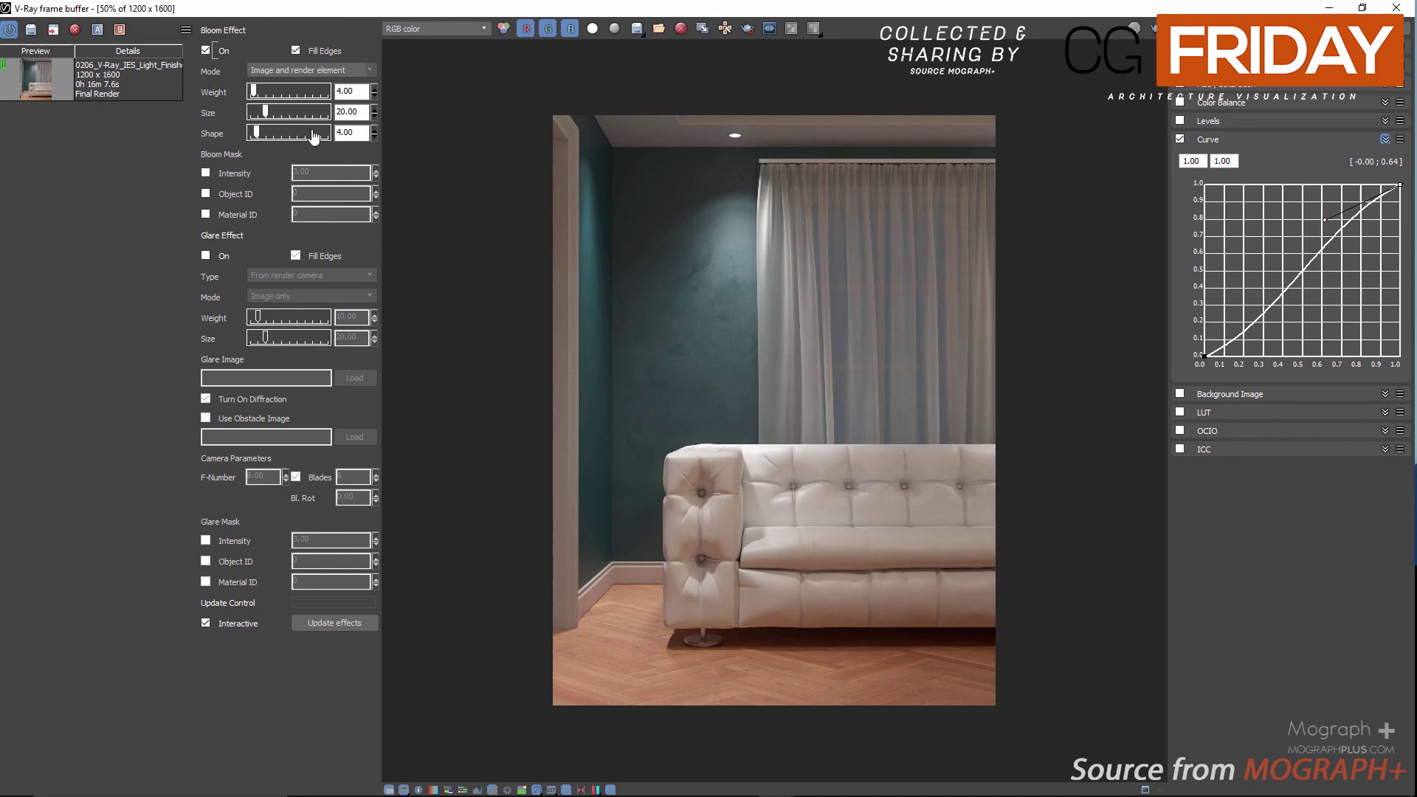
pyautogui.click(351, 91)
pyautogui.click(209, 256)
pyautogui.click(342, 69)
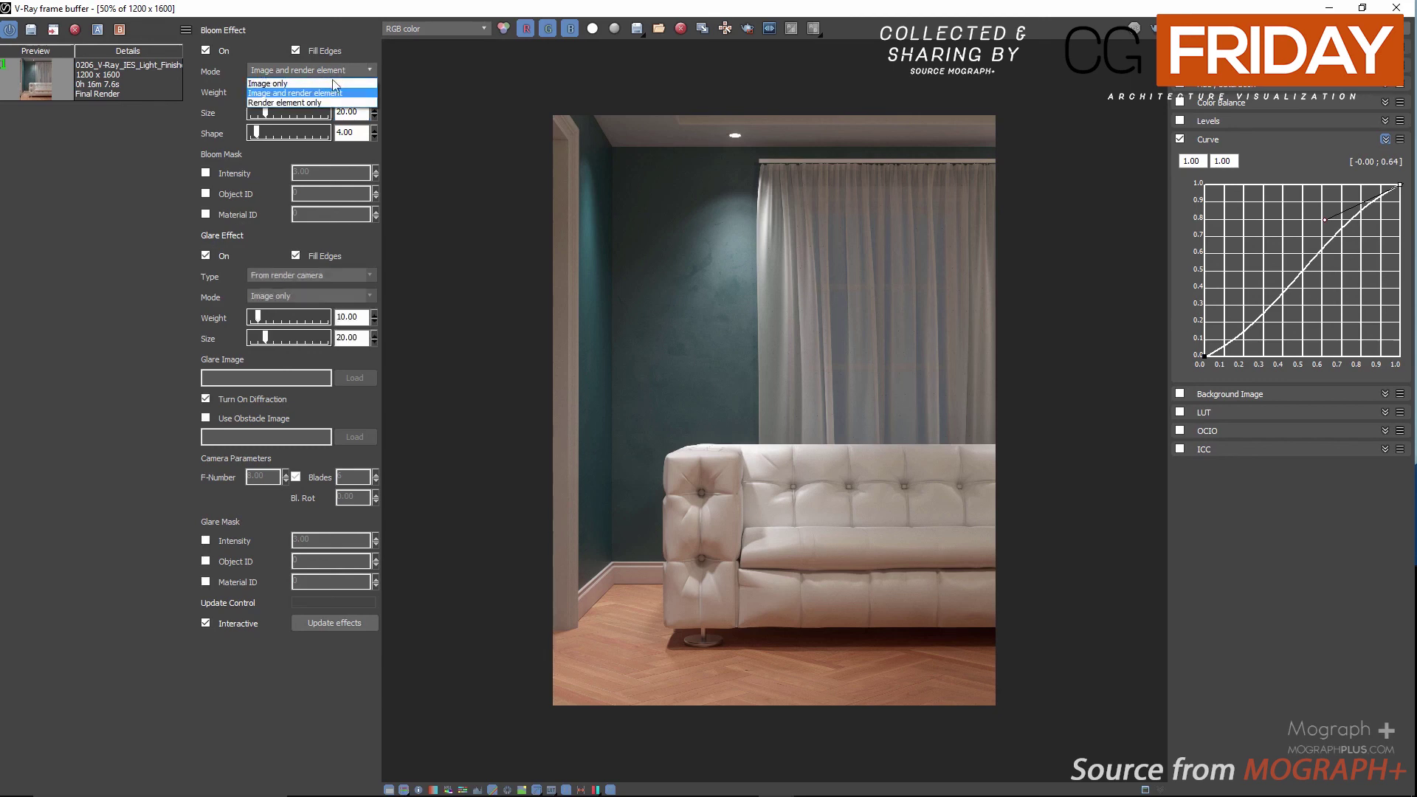
pyautogui.click(321, 93)
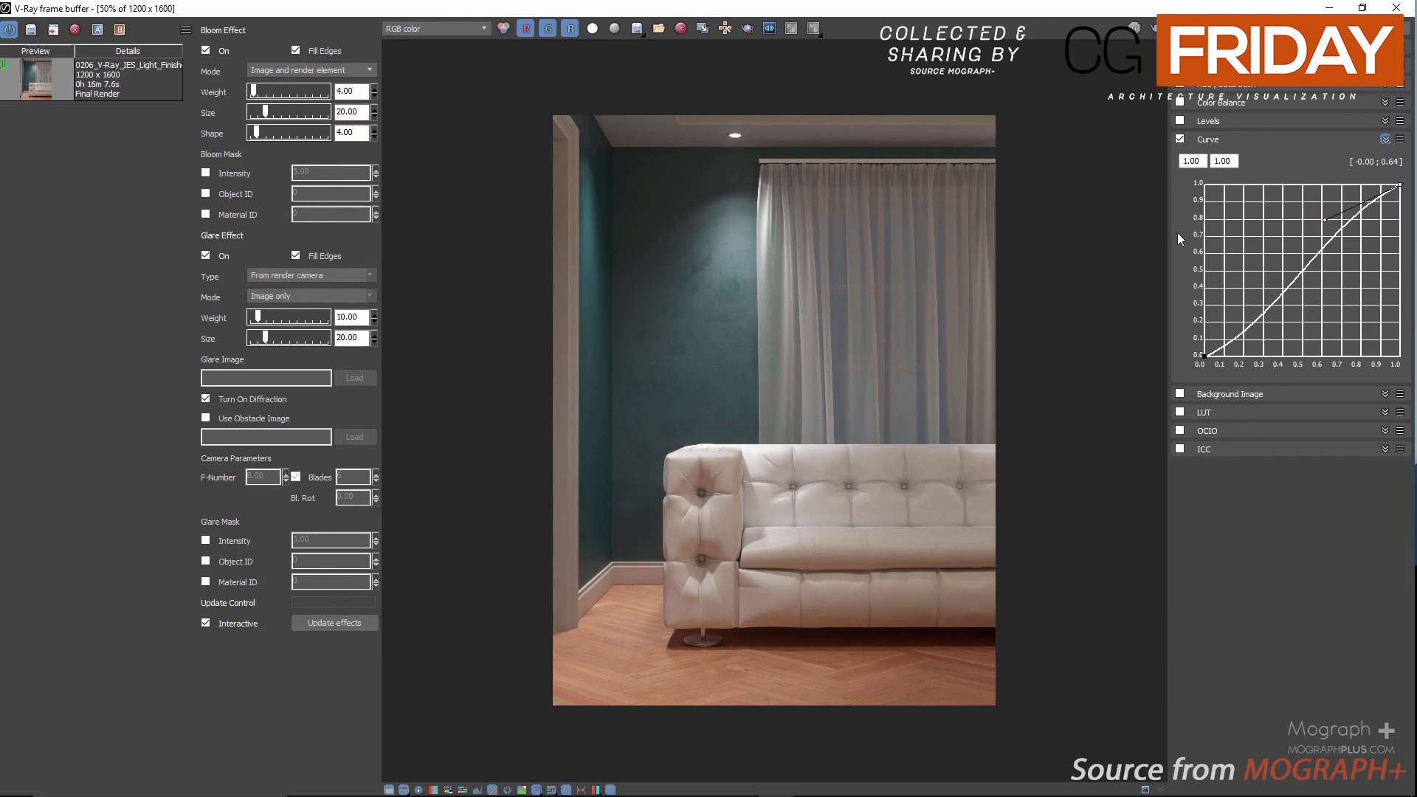
# Step: Compare the render with and without the Curve correction, and inspect the VRayDenoiser channel against RGB color
pyautogui.click(1179, 139)
pyautogui.click(1179, 138)
pyautogui.click(450, 28)
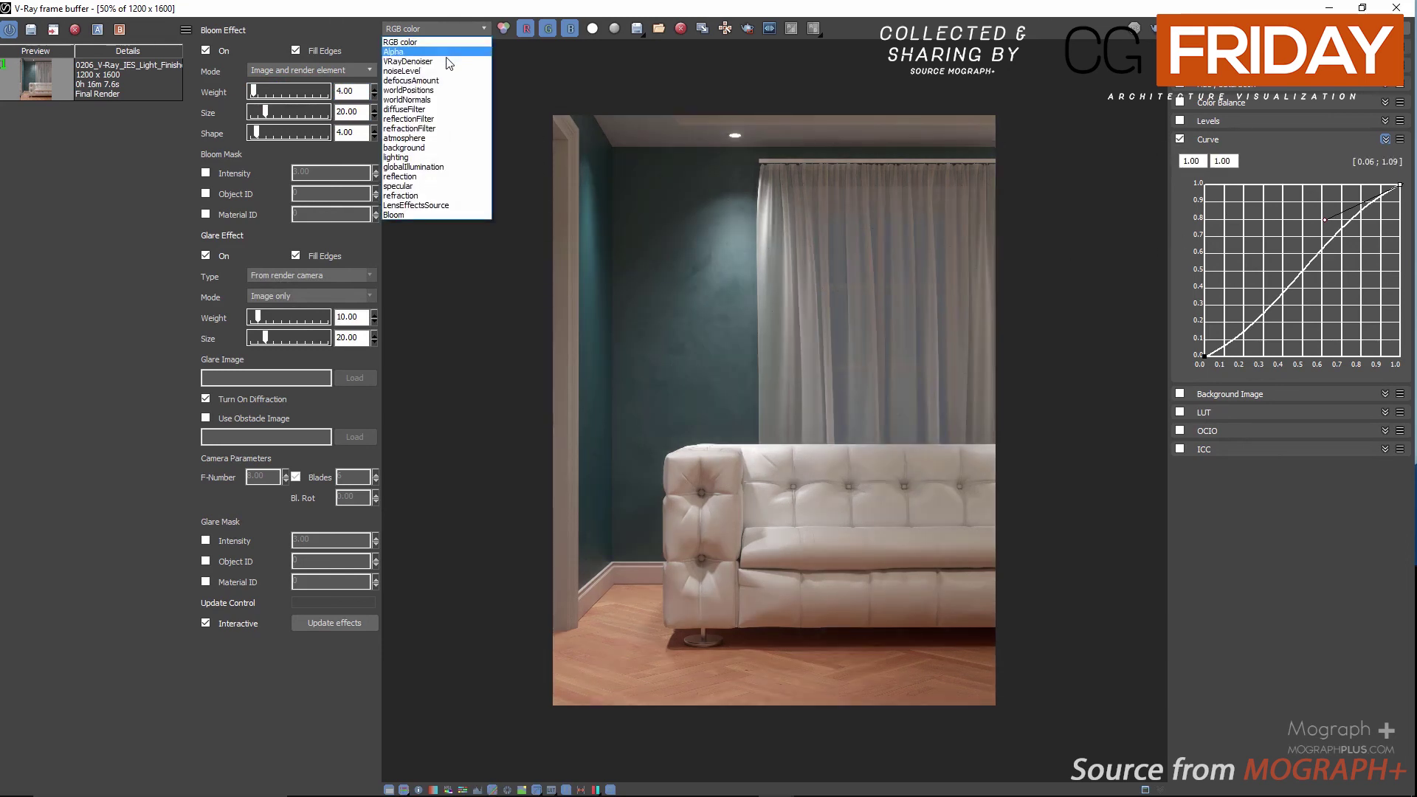
pyautogui.click(444, 58)
pyautogui.scroll(2, 629, 249)
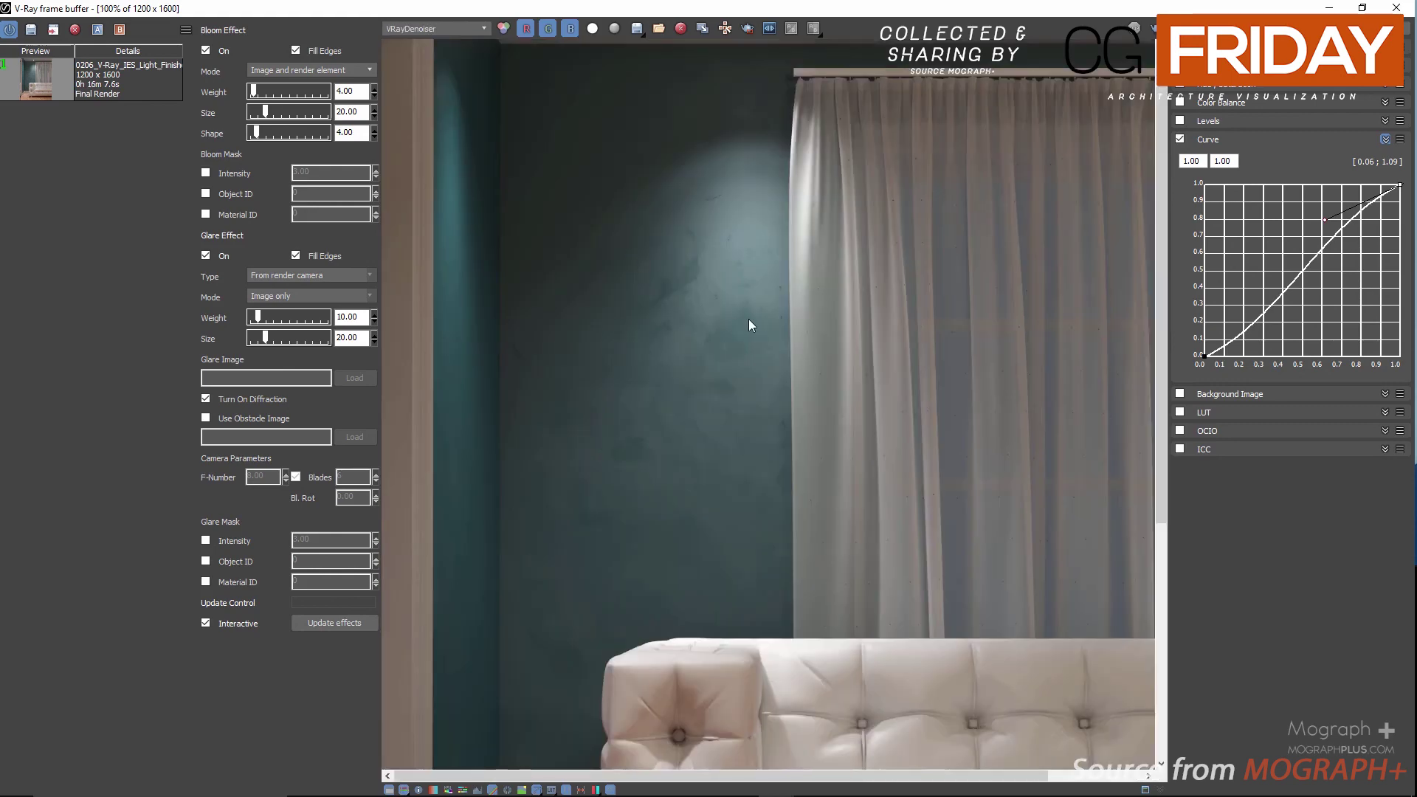
pyautogui.scroll(-3, 714, 378)
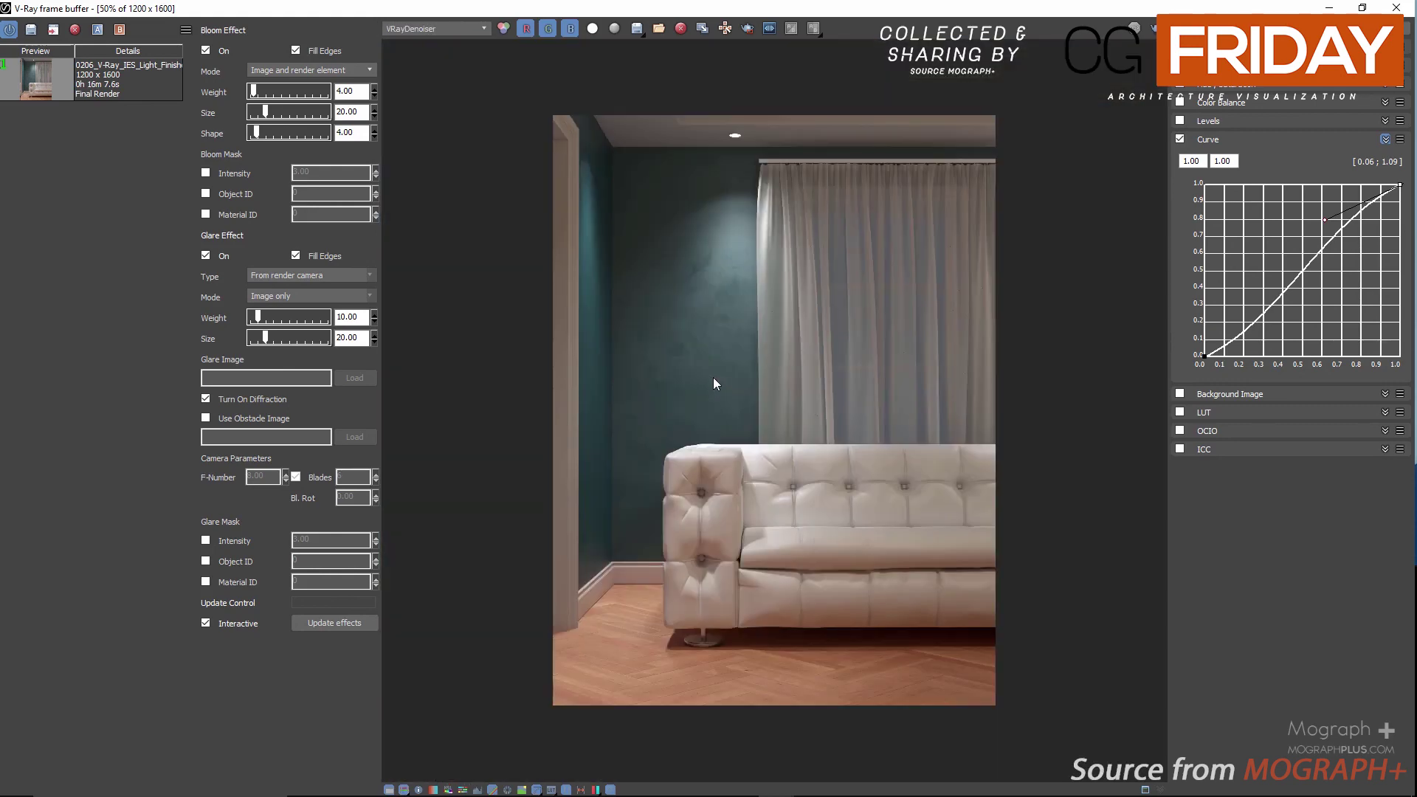
pyautogui.click(445, 29)
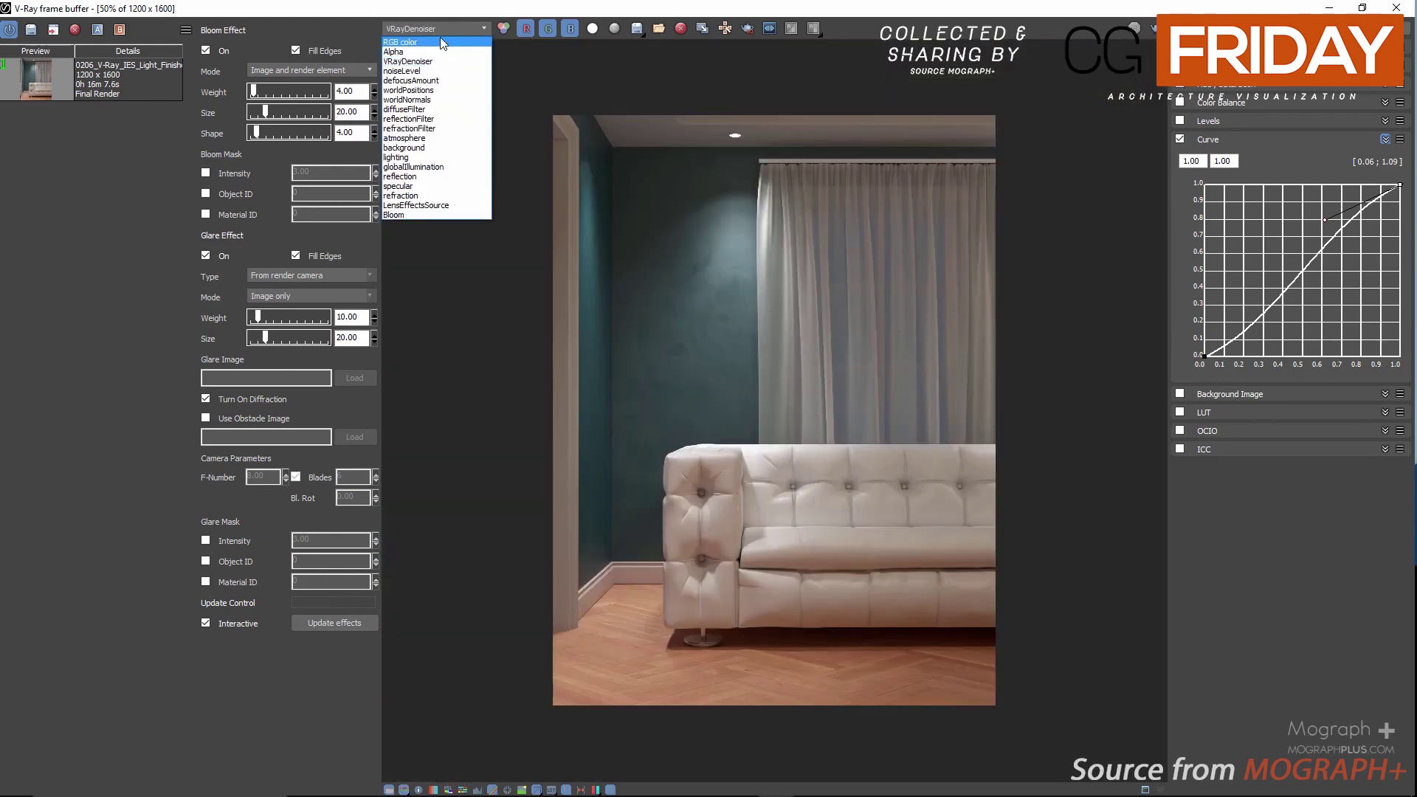
pyautogui.click(441, 42)
# Step: Lighten the shadows slightly by reshaping the correction curve's lower end, and compare the render with and without the correction
pyautogui.moveTo(1204, 367); pyautogui.dragTo(1275, 319)
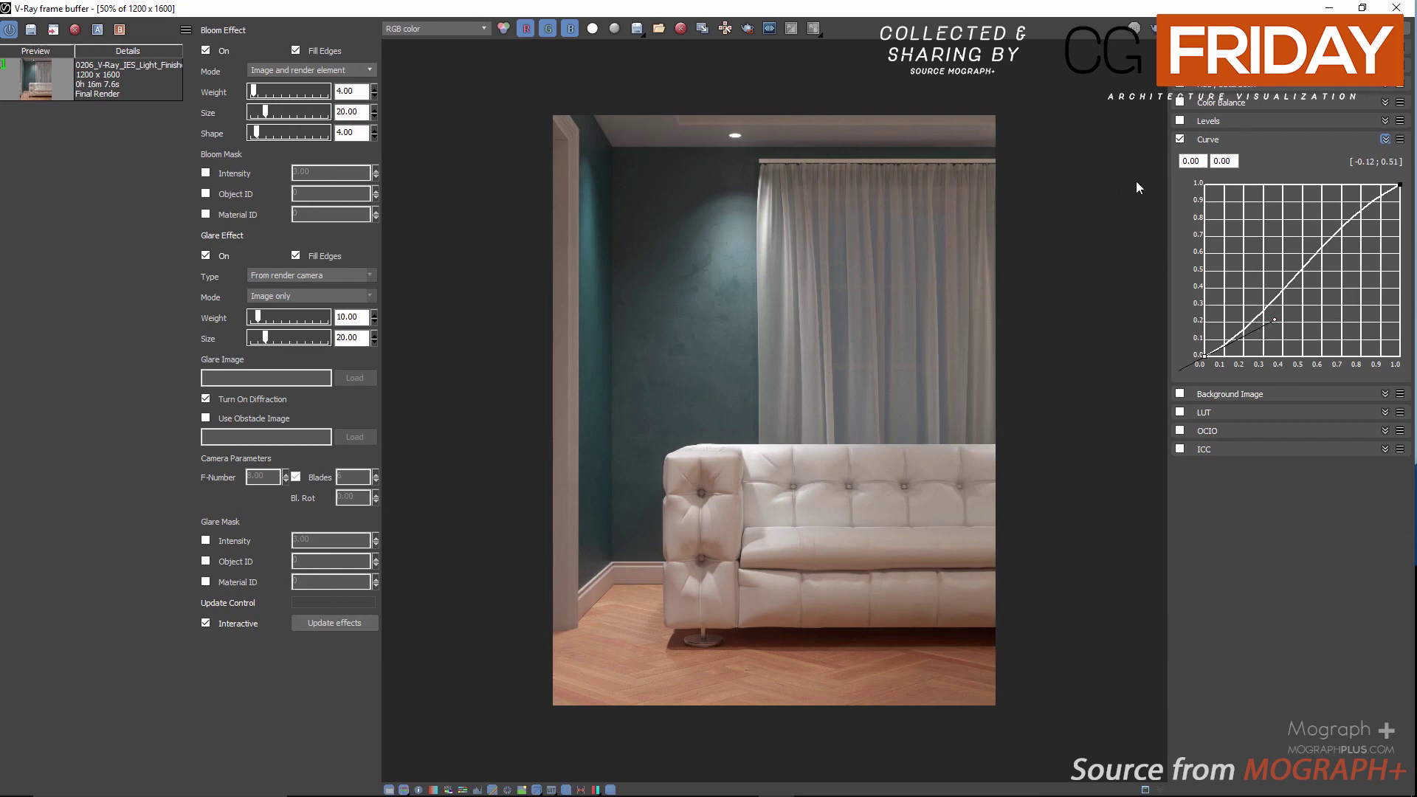
pyautogui.click(1179, 140)
pyautogui.click(1179, 140)
pyautogui.scroll(1, 896, 410)
pyautogui.scroll(-1, 897, 410)
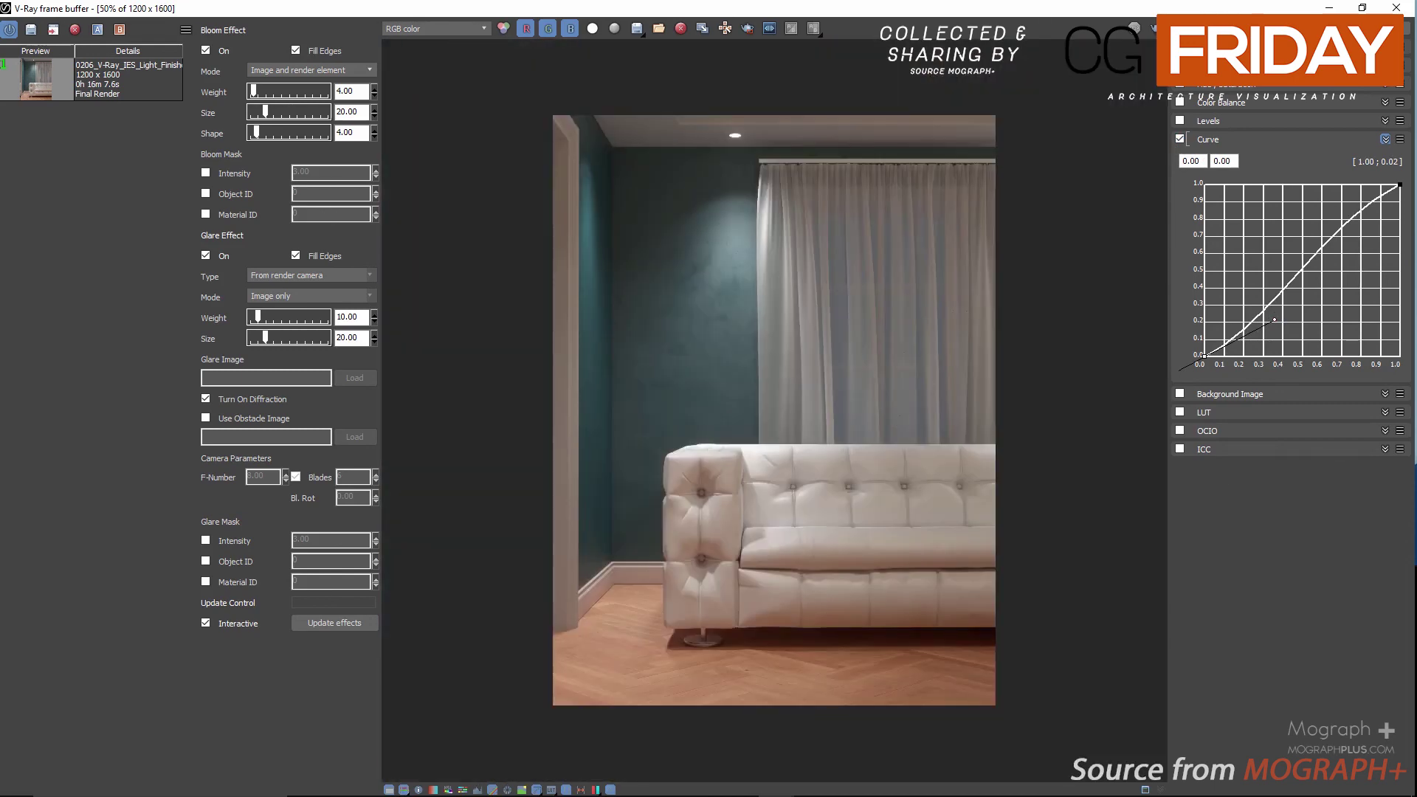